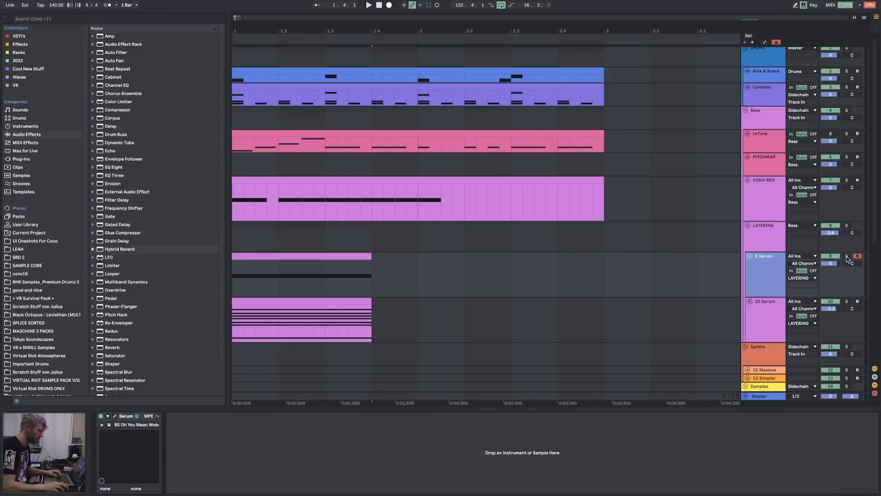
- Audition the 9 Serum and 10 Serum layers soloed in turn, comparing their Serum patches
key("space")
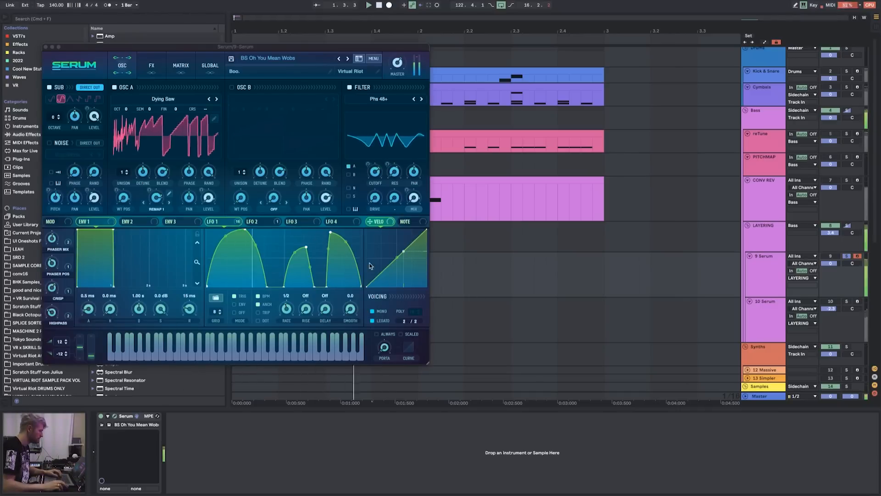
left_click_drag(78, 47, 398, 91)
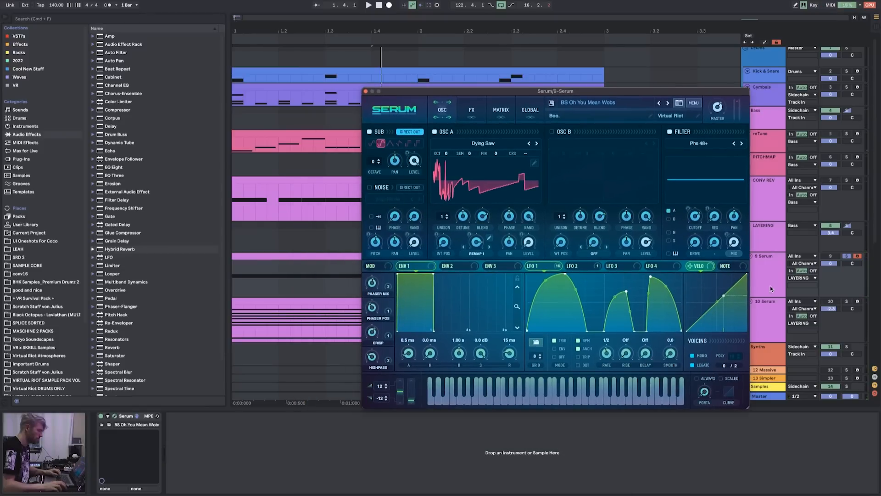
left_click(846, 306)
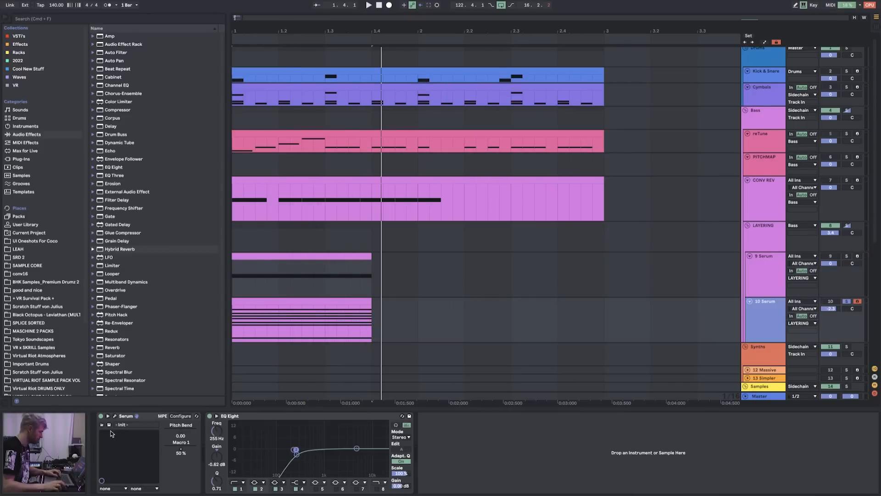
key("alt+super+p")
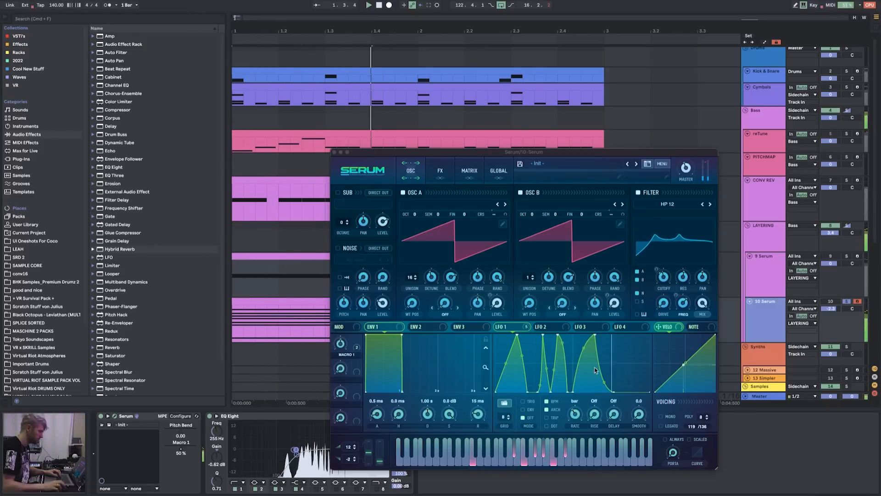
left_click(764, 275)
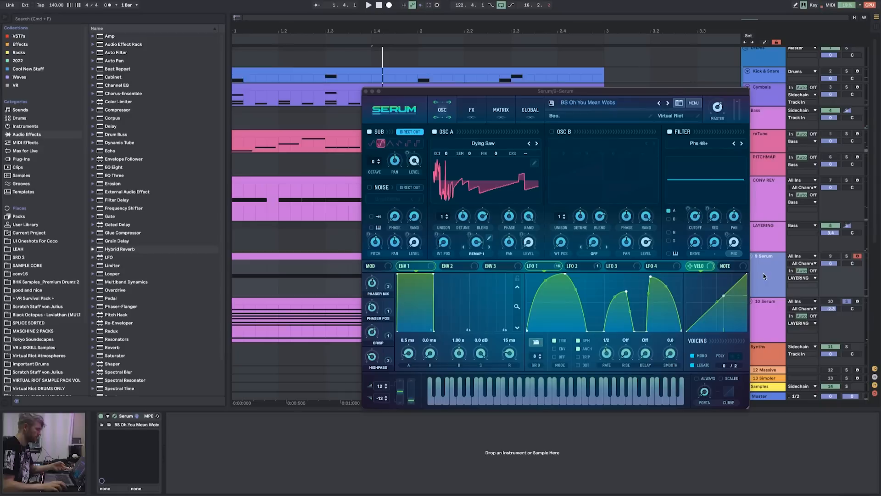
left_click(756, 323)
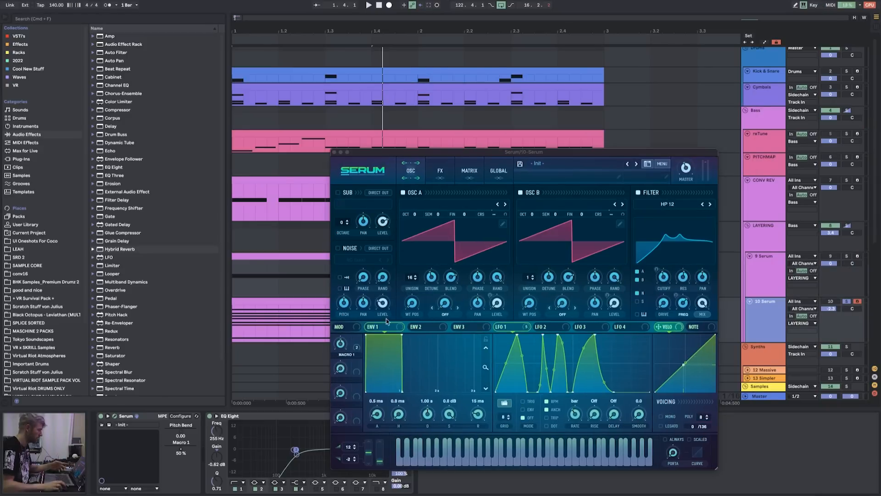
- Solo the LAYERING group and close the Serum window of the 10 Serum track
left_click(847, 225)
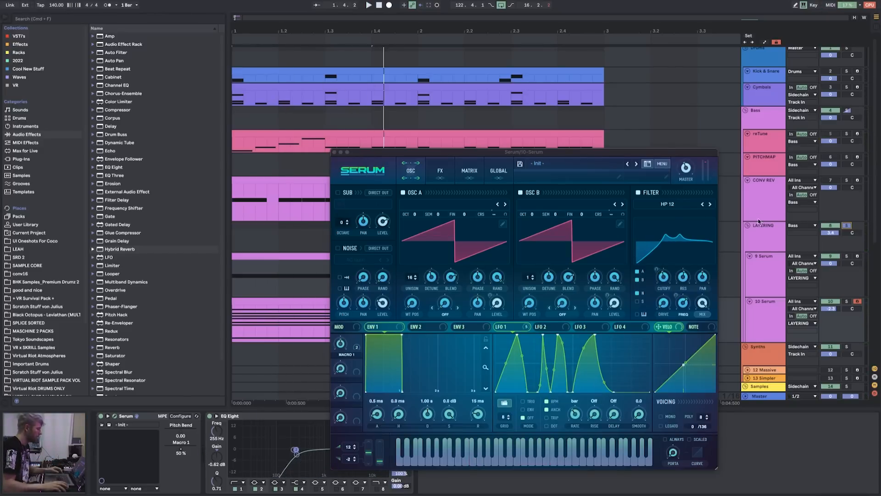
left_click_drag(378, 155, 369, 101)
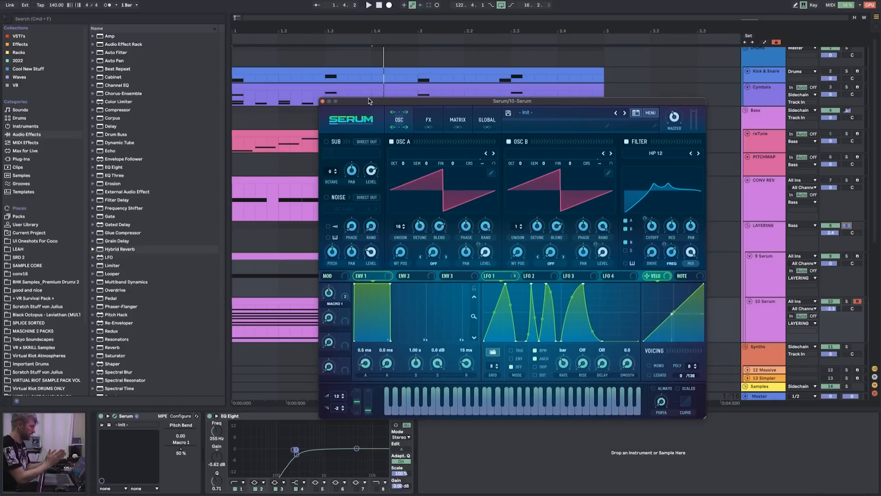
left_click(255, 299)
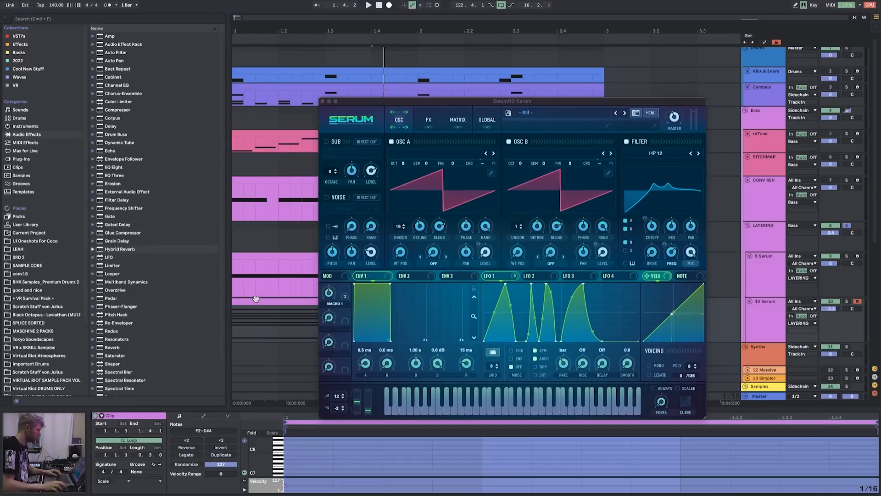
left_click(323, 101)
- Zoom in slightly on the arrangement and make the 9 Serum and 10 Serum track lanes taller
mouse_move(249, 28)
left_mouse_down()
mouse_move(256, 49)
mouse_move(256, 37)
left_mouse_up()
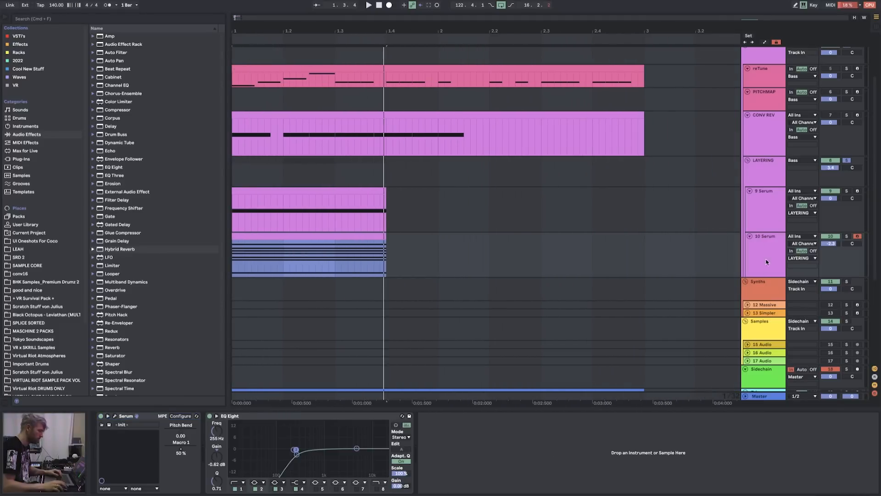
left_click_drag(767, 276, 767, 291)
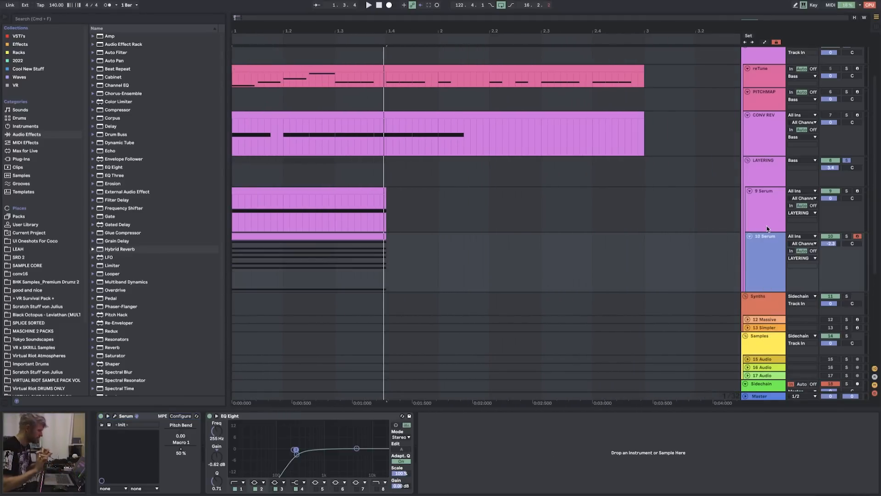
left_click(764, 231)
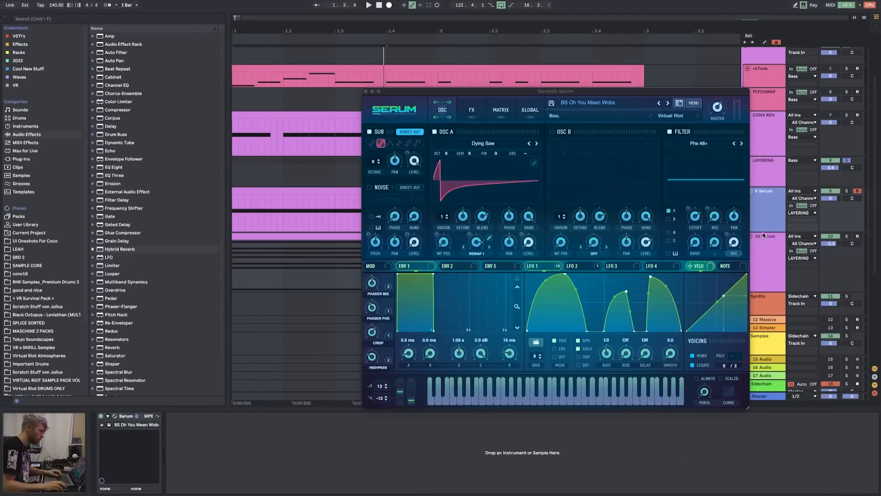
left_click_drag(762, 233, 764, 243)
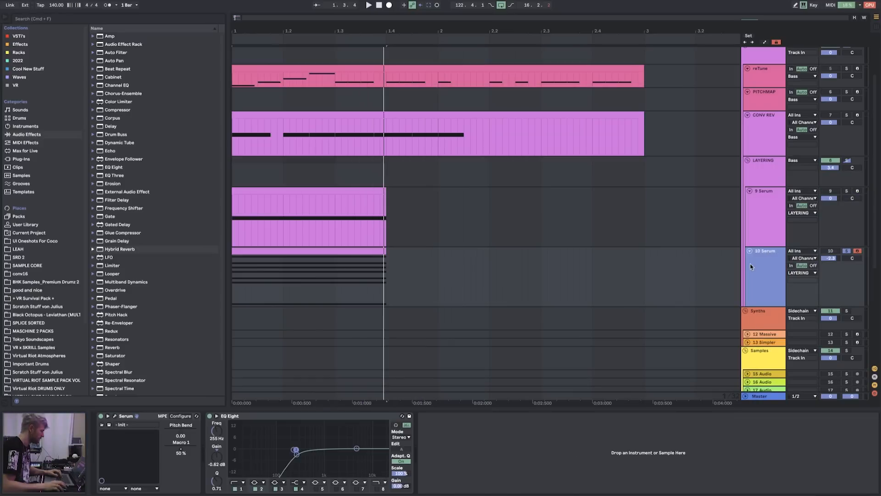
- Review the BS Oh You Mean Wobs patch on the 9 Serum track, then close its window
left_click(767, 212)
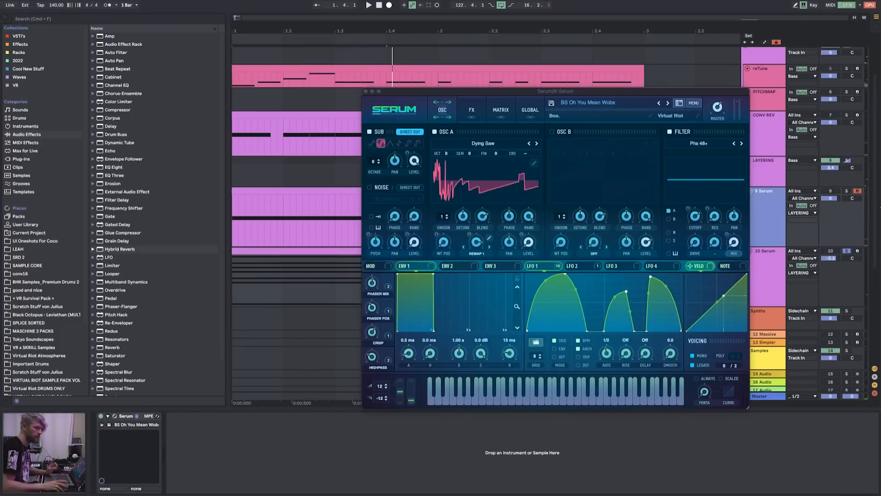
left_click_drag(384, 93, 265, 85)
left_click(247, 83)
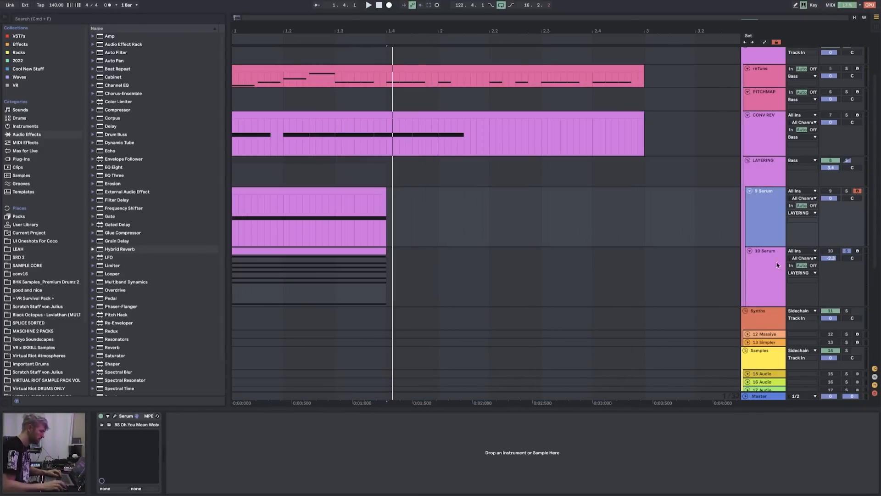
- Solo and play the 9 Serum track, then insert the MORPH VST effect after its Serum instrument
left_click(845, 192)
left_click(752, 212)
key("space")
key("space")
left_click_drag(373, 41, 254, 22)
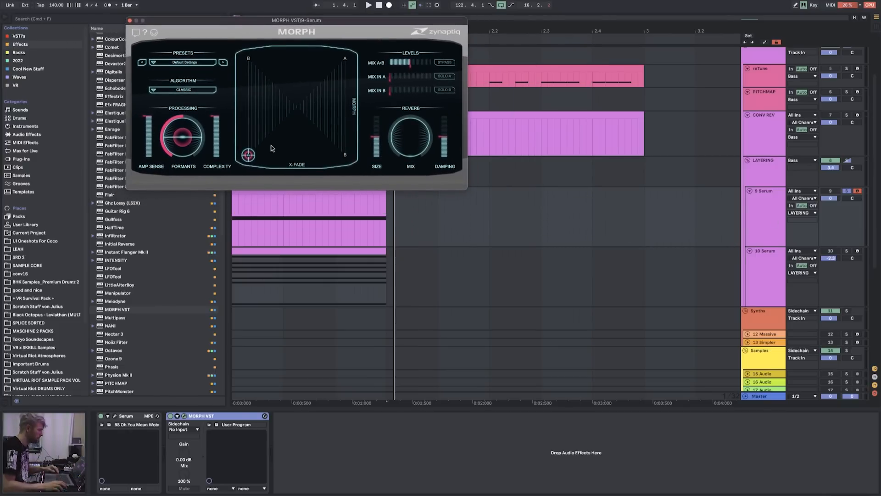
- Enlarge the 10 Serum track lane and route its output to 9-Serum with the MORPH VST input as destination
left_click(764, 277)
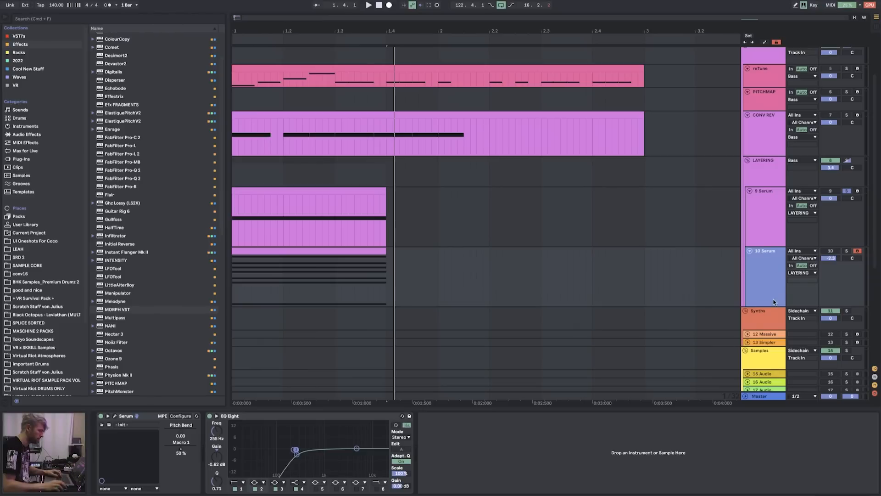
left_click_drag(768, 305, 768, 312)
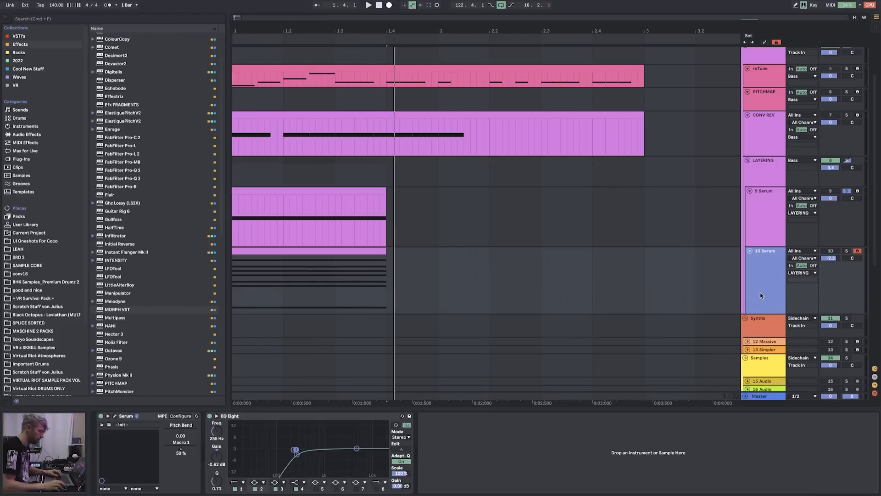
left_click(799, 274)
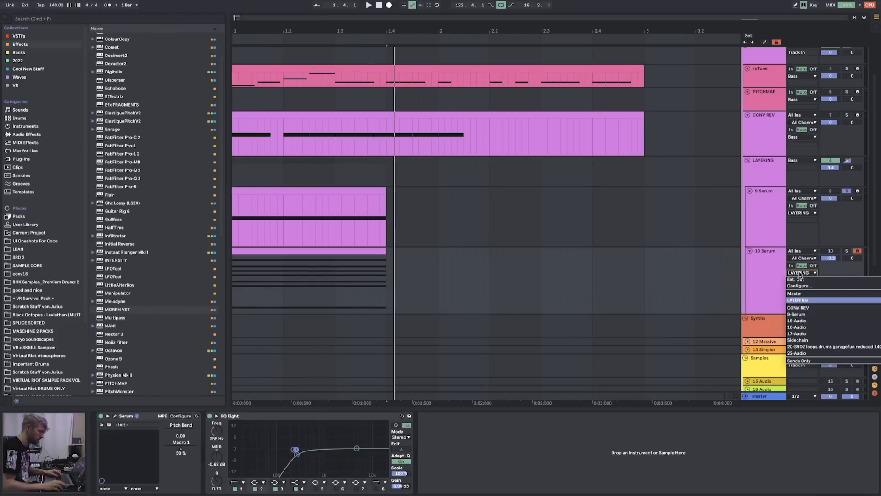
left_click(800, 314)
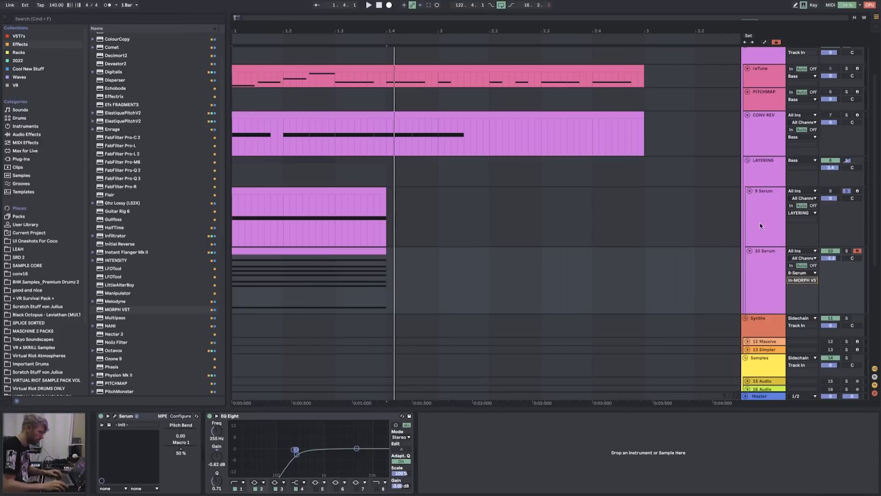
- Bring up the Serum patch on the 10 Serum track, then return to the MORPH VST window on 9 Serum
left_click(760, 275)
left_click(114, 416)
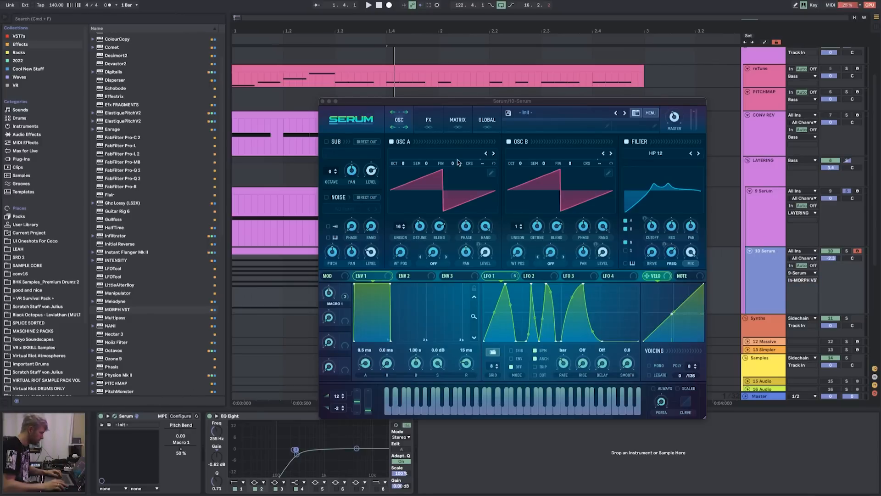
left_click_drag(468, 100, 366, 68)
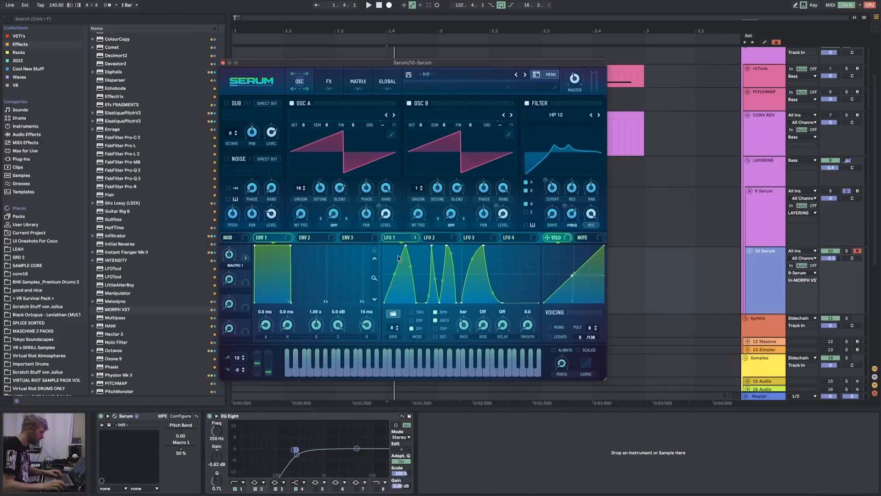
left_click(771, 235)
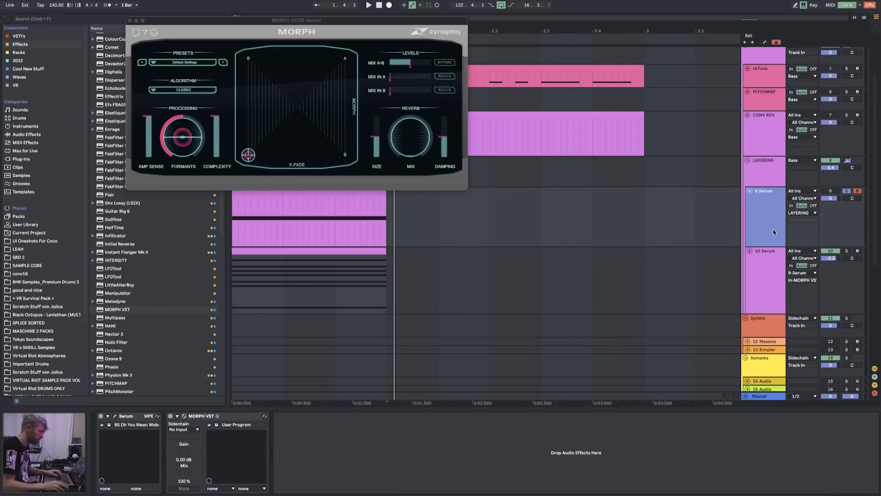
left_click_drag(270, 20, 352, 80)
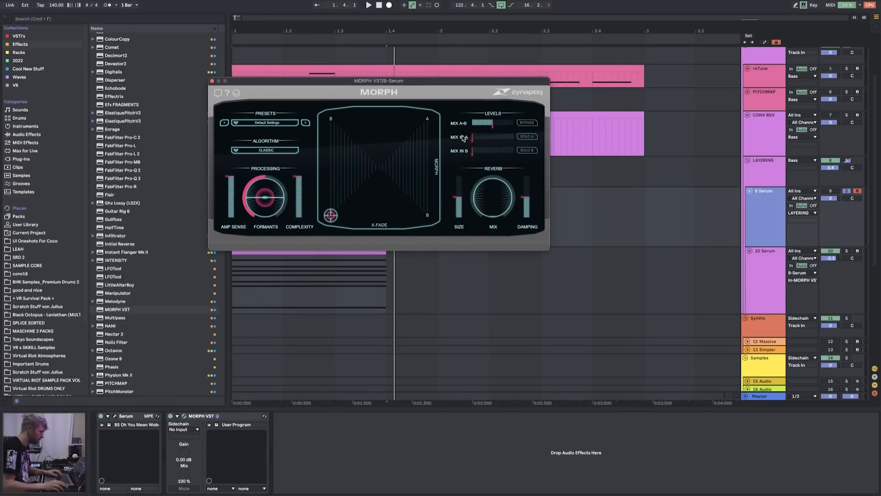
- Play the loop while raising Morph from 0 to 1.000 at X-Fade 0.000, then check the 10 Serum patch
left_click_drag(330, 215, 318, 241)
key("space")
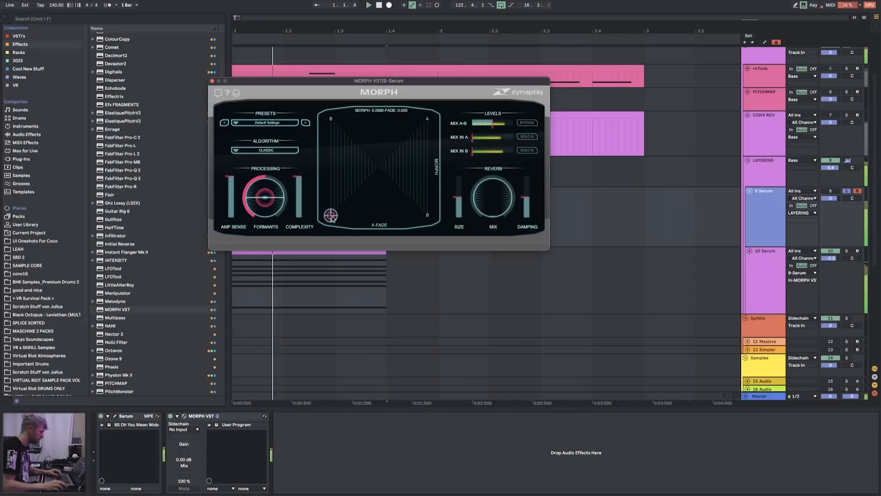
left_click_drag(333, 218, 332, 122)
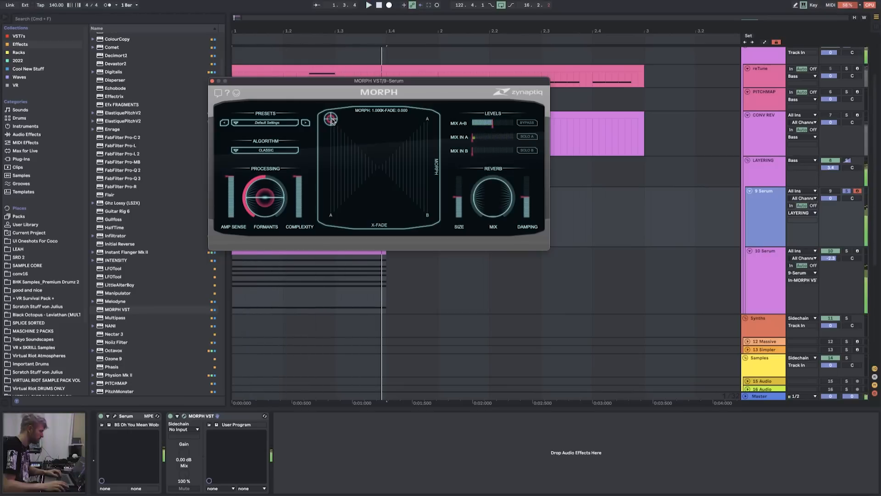
left_click(769, 269)
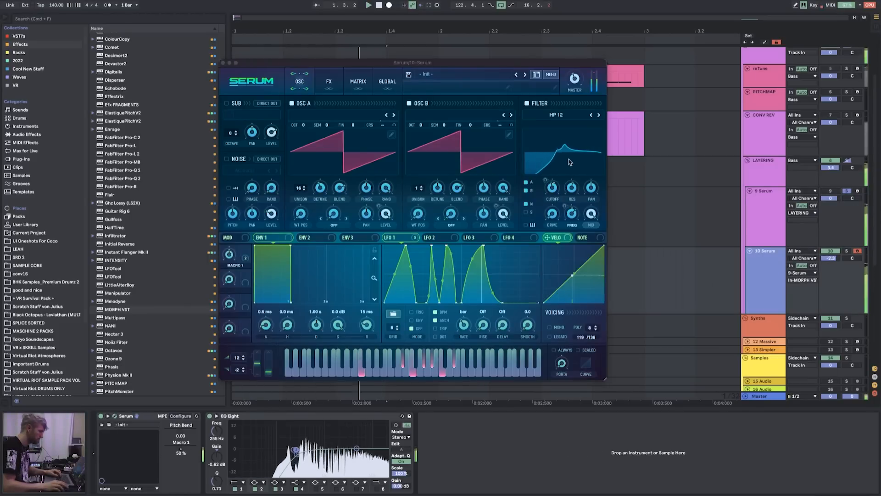
left_click(776, 197)
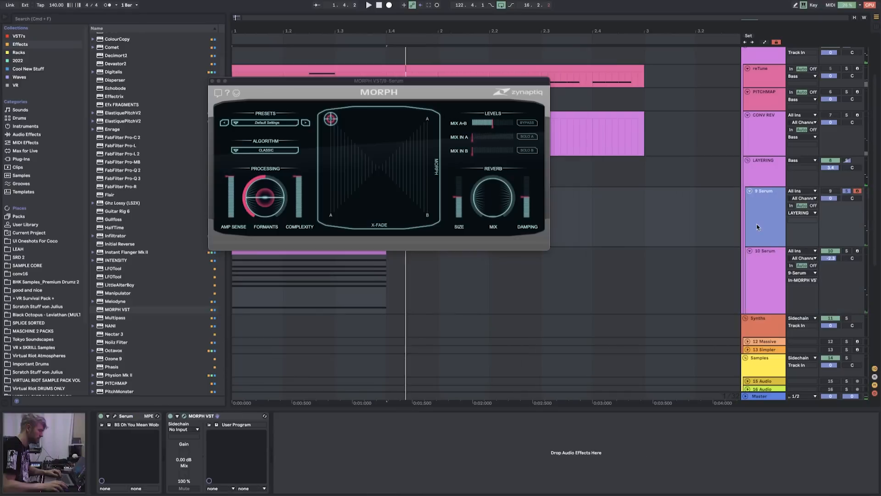
- Audition Morph at about 0.5 with X-Fade at 0.000, then sweep Morph up to 1.000 and back to 0
left_click_drag(333, 125, 325, 170)
key("space")
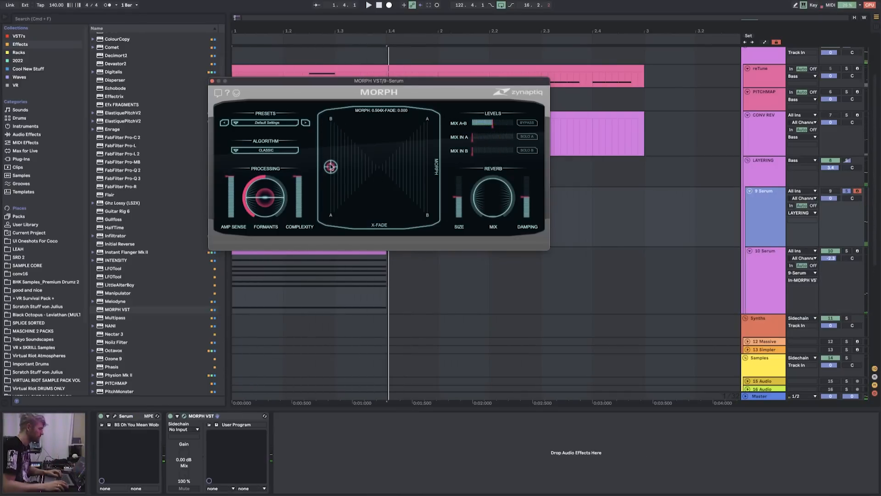
left_click_drag(332, 171, 332, 118)
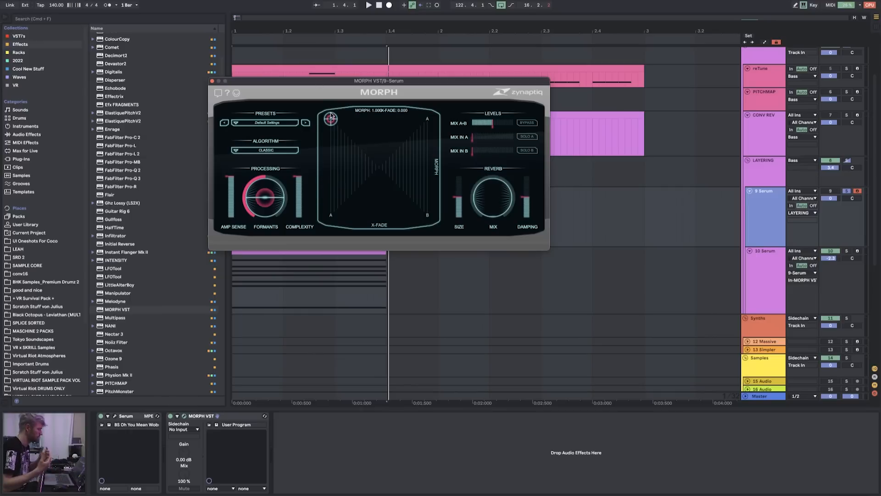
left_click_drag(331, 119, 320, 217)
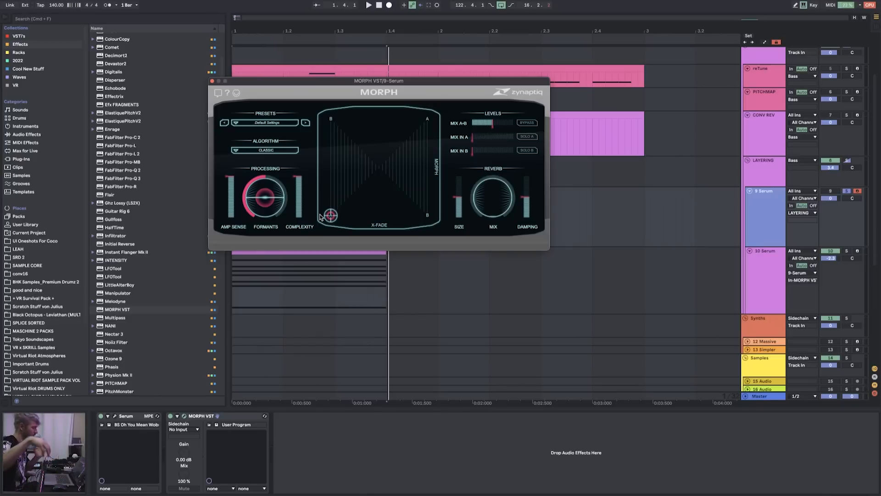
- Play the loop and set the MORPH control point to X-Fade 1.000 and Morph about 0.5
left_click_drag(328, 216, 437, 175)
key("space")
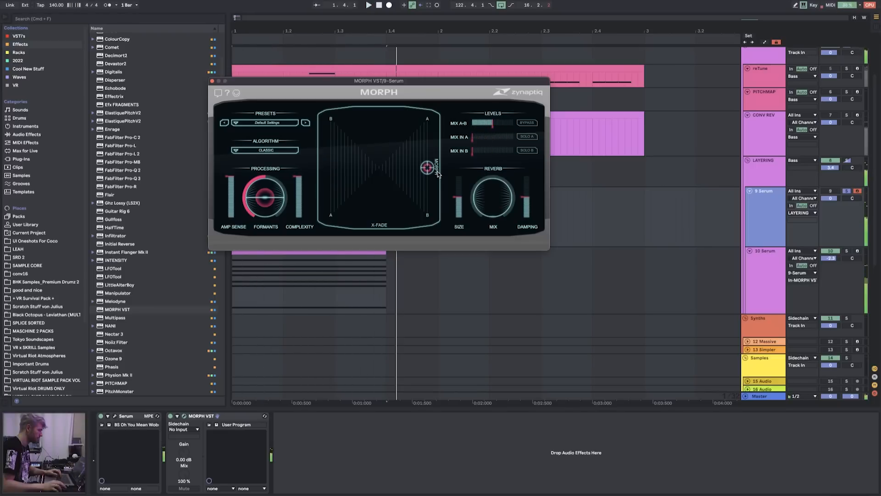
left_click_drag(402, 180, 528, 171)
left_click_drag(428, 164, 468, 175)
key("space")
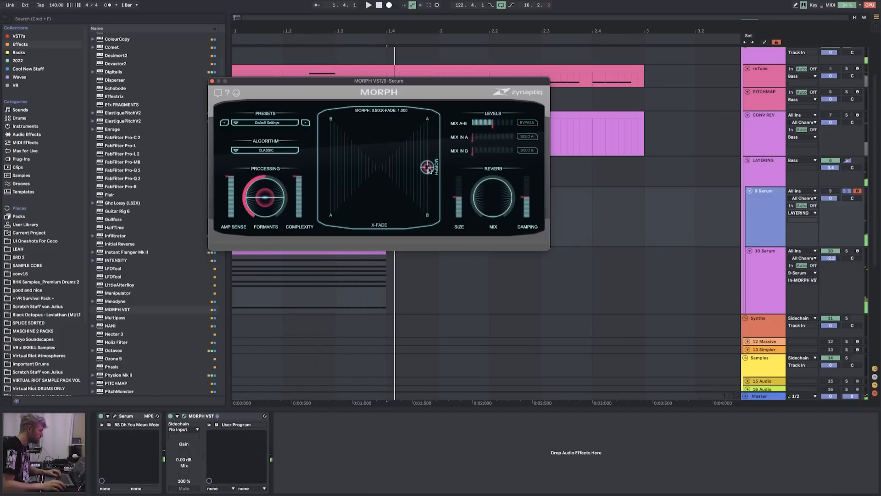
- Set the MORPH algorithm to TIGHT and fine-tune Morph to about 0.527 during playback
left_click(266, 151)
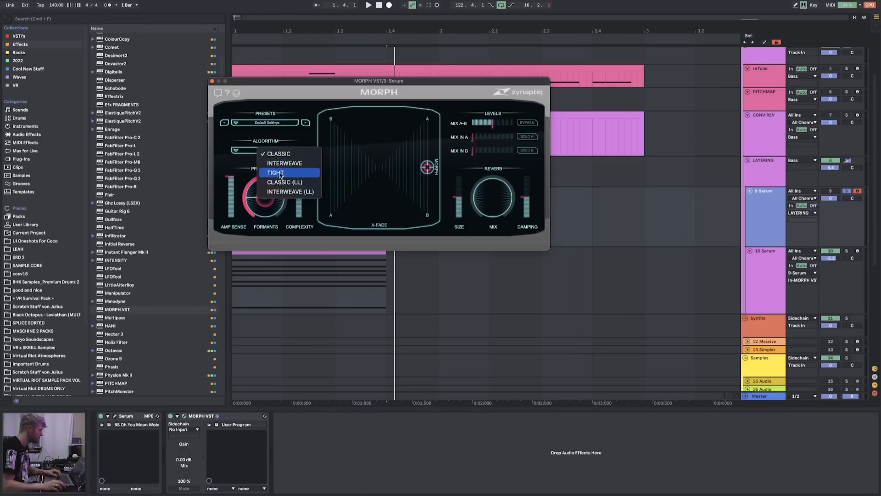
left_click(319, 141)
left_click_drag(426, 167, 425, 164)
key("space")
left_click(265, 150)
left_click(266, 173)
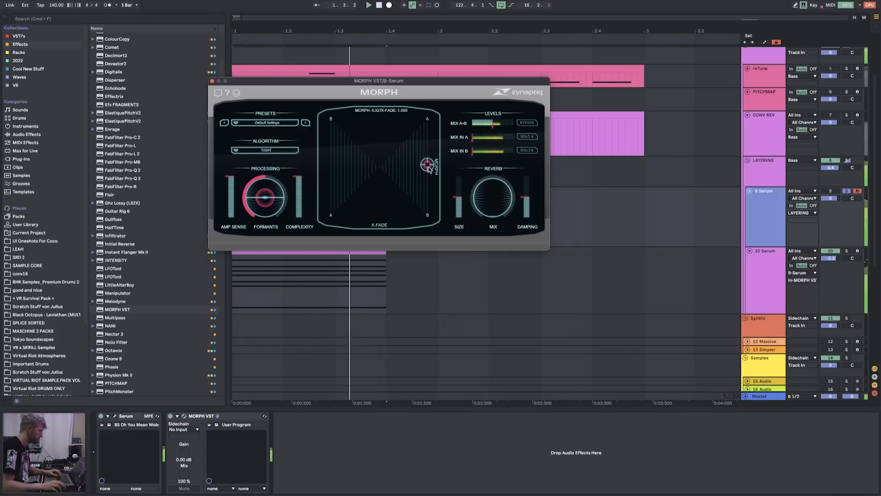
- Audition the INTERWEAVE and CLASSIC algorithms in MORPH during playback, with Morph around 0.5 at X-Fade 1.000
left_click_drag(427, 164, 430, 169)
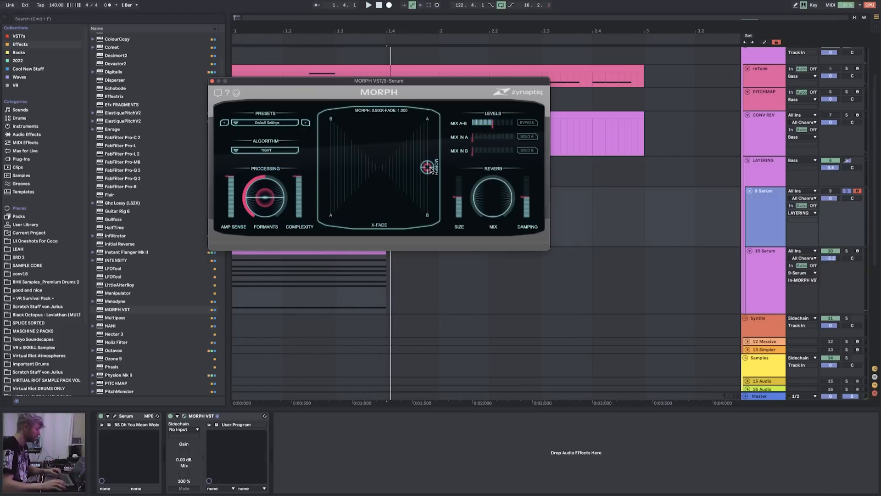
key("space")
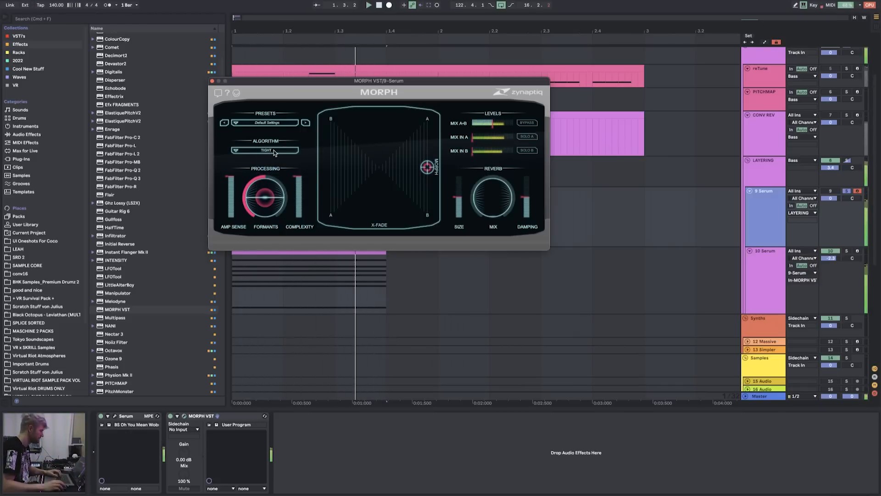
left_click(265, 150)
left_click(285, 164)
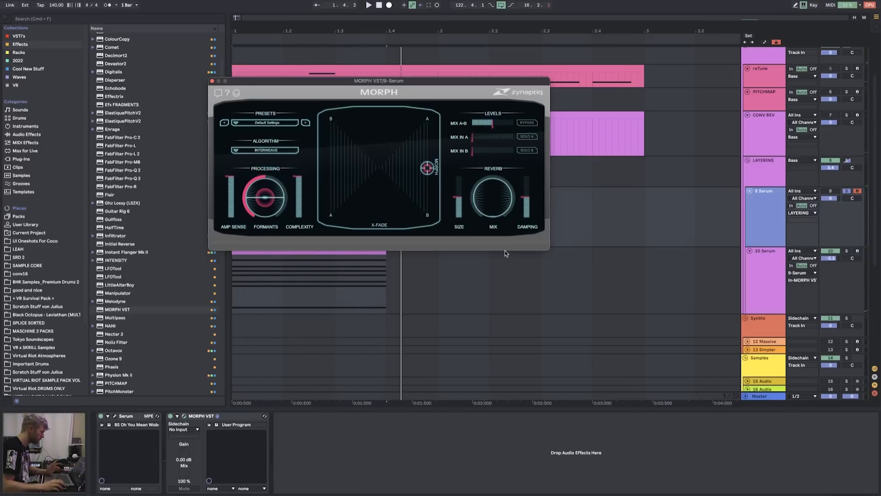
left_click(116, 416)
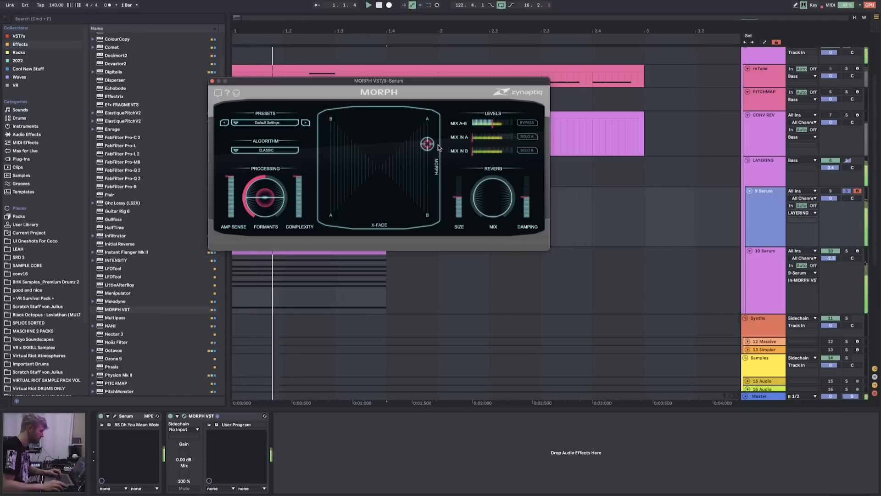
left_click_drag(428, 143, 427, 170)
- Set the MORPH algorithm back to TIGHT and dismiss the algorithm choices without switching again
left_click(245, 151)
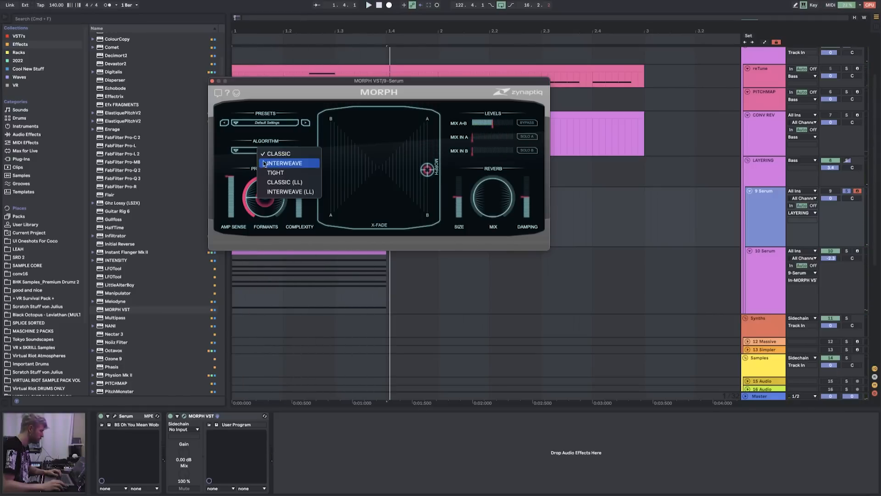
left_click(286, 174)
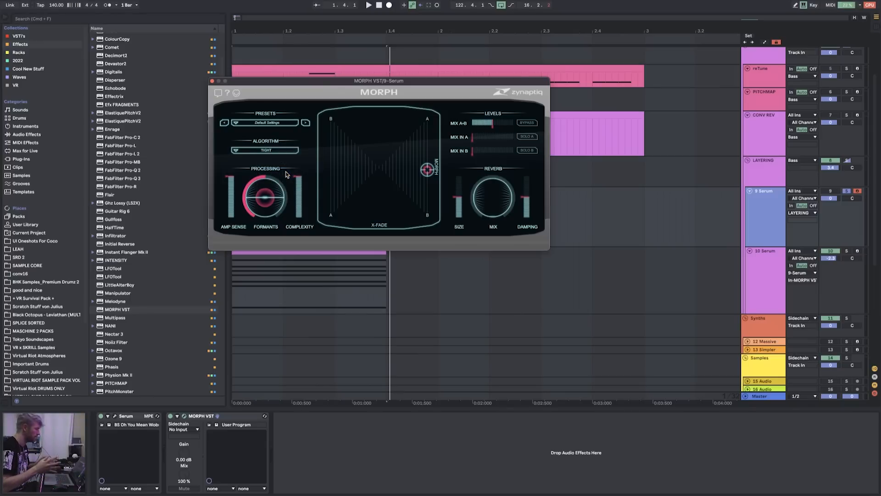
left_click(265, 151)
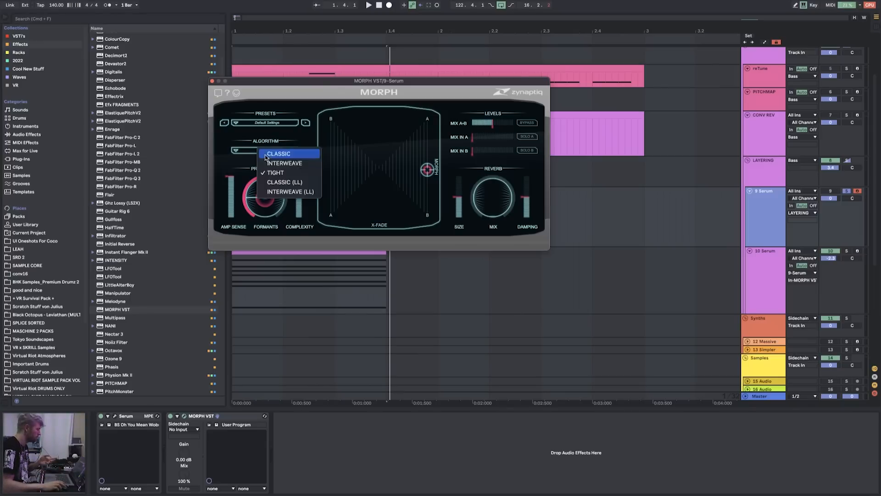
left_click(284, 173)
left_click(271, 151)
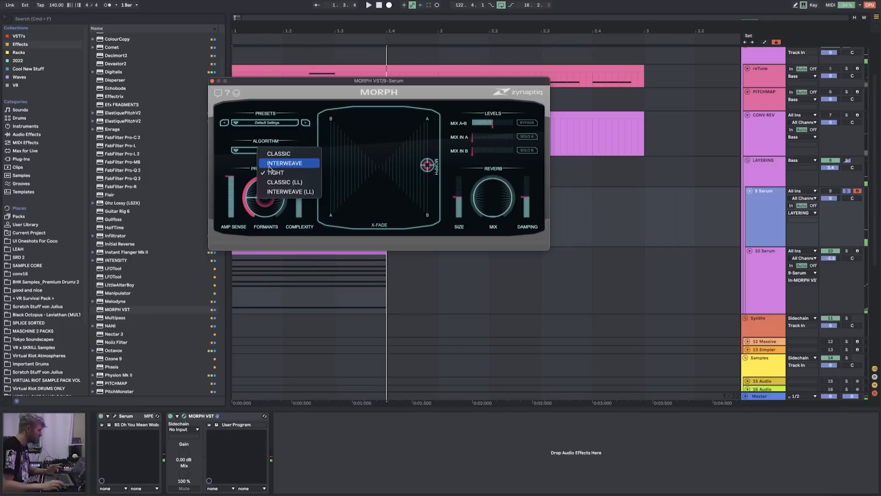
left_click(317, 140)
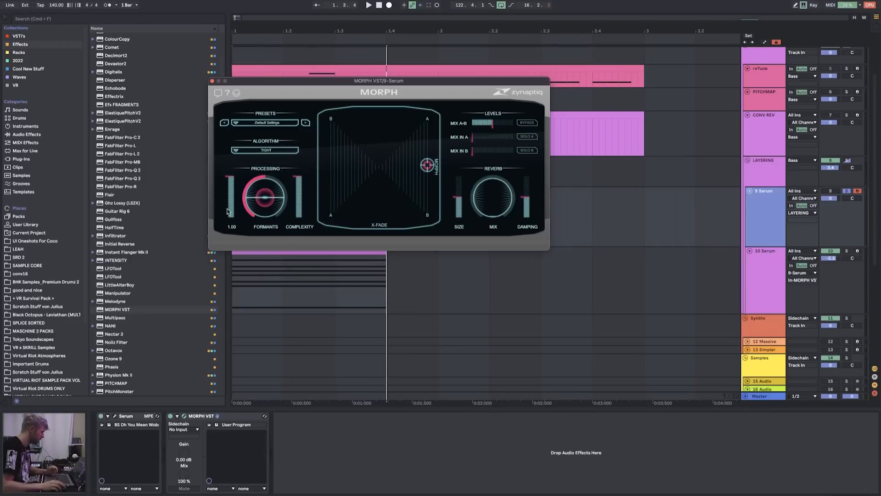
- Play the loop while sweeping AMP SENSE down to minimum and varying COMPLEXITY, returning both to maximum
key("space")
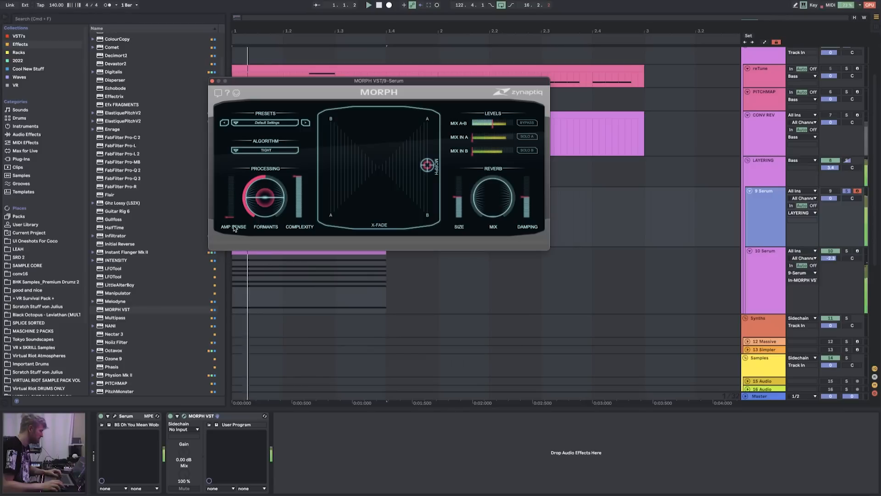
key("space")
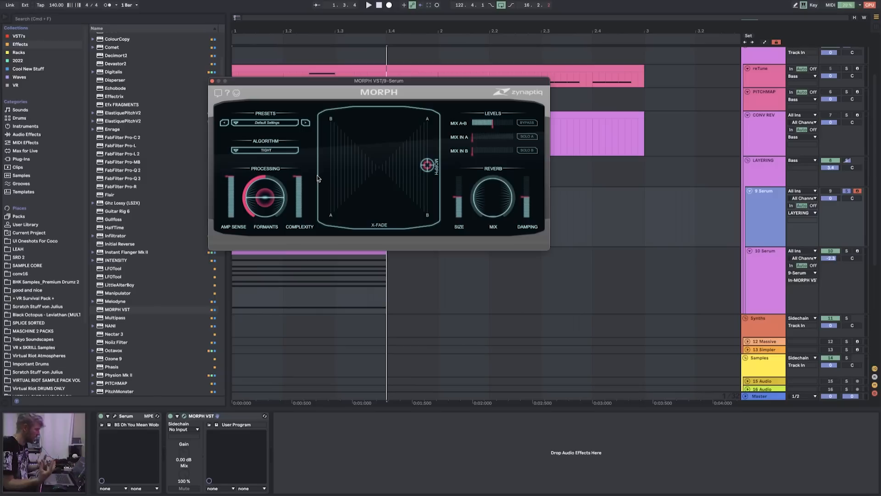
key("space")
left_click_drag(299, 192, 299, 156)
key("space")
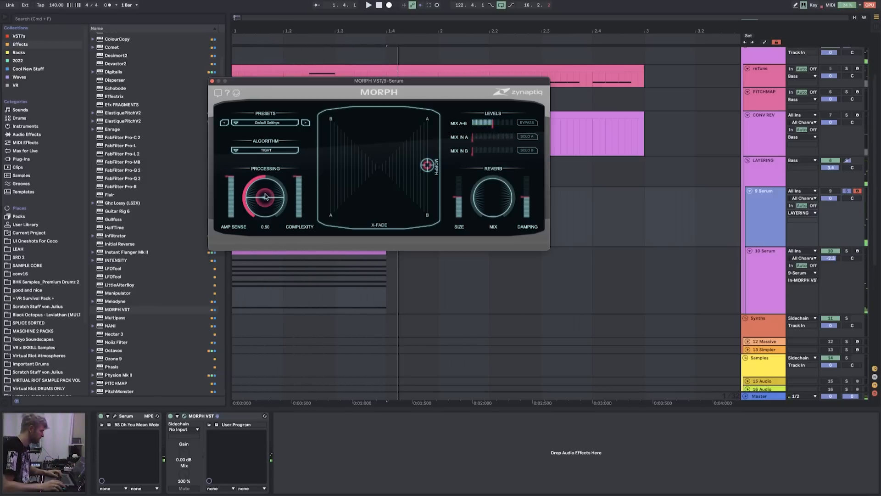
- Audition different FORMANTS values in MORPH during playback and leave it at about 0.52
left_click_drag(269, 198, 265, 212)
key("space")
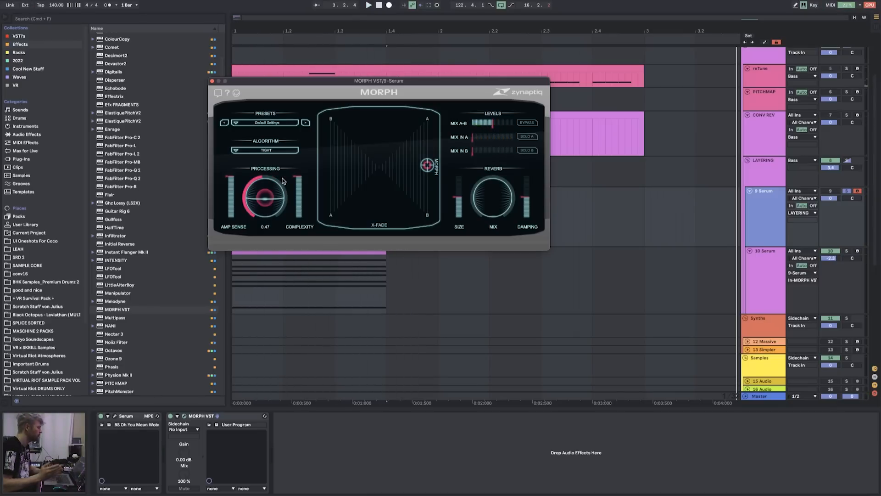
left_click_drag(261, 203, 274, 197)
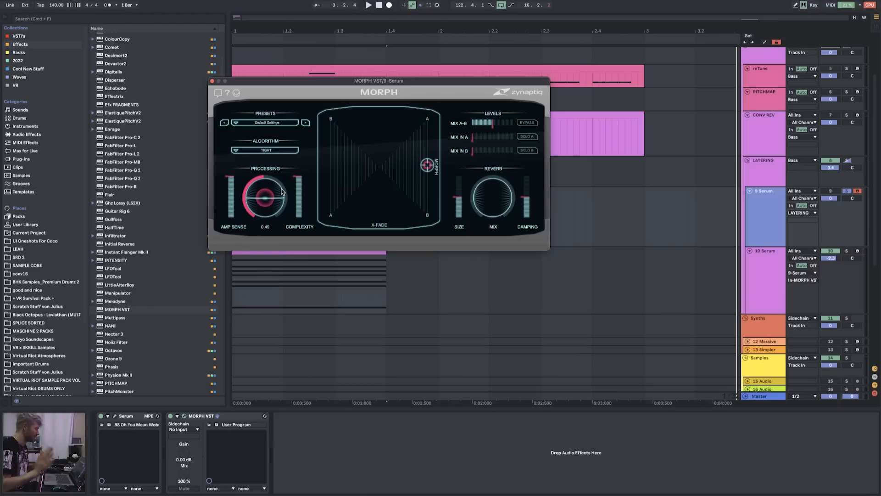
left_click_drag(253, 206, 263, 174)
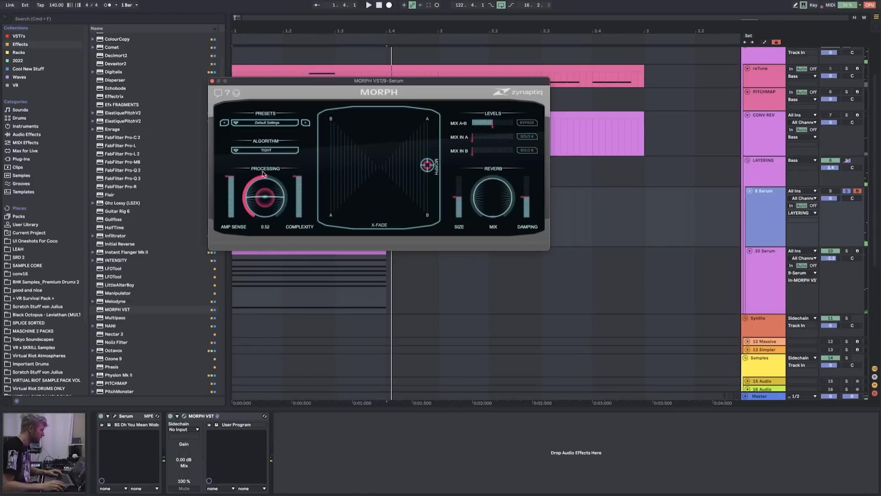
- Close the MORPH window and open the Serum instrument on the 10 Serum track
left_click(213, 81)
left_click(237, 273)
left_click(751, 281)
left_click(752, 217)
left_click(752, 285)
left_click(765, 233)
left_click(768, 263)
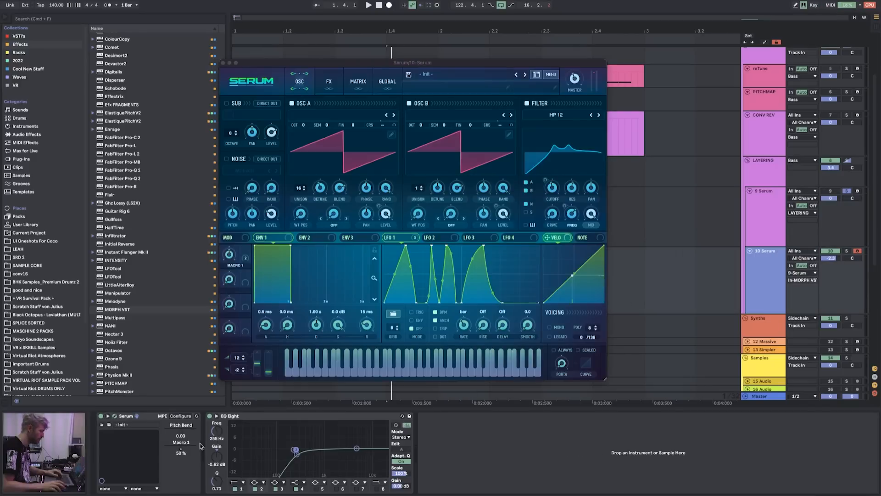
- Play the loop, turn off OSC B on 10 Serum, and load the Analog wavetable Basic Shapes into OSC A
key("space")
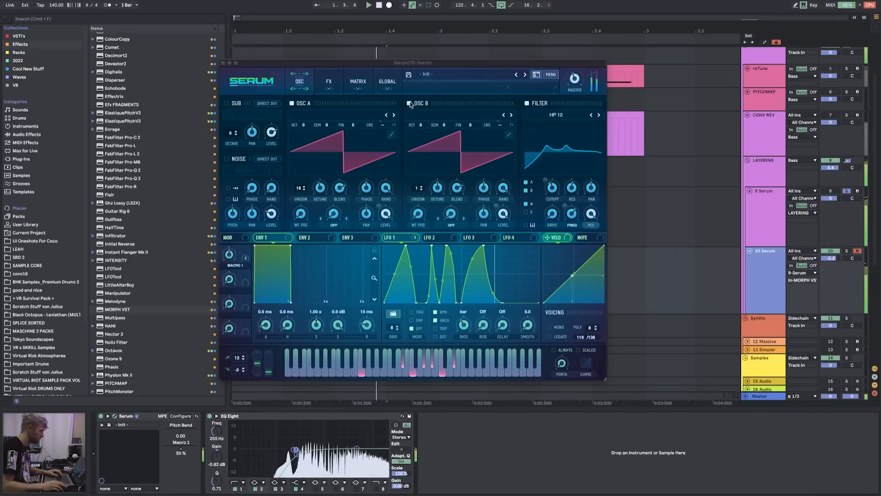
left_click(409, 103)
left_click_drag(326, 190, 326, 164)
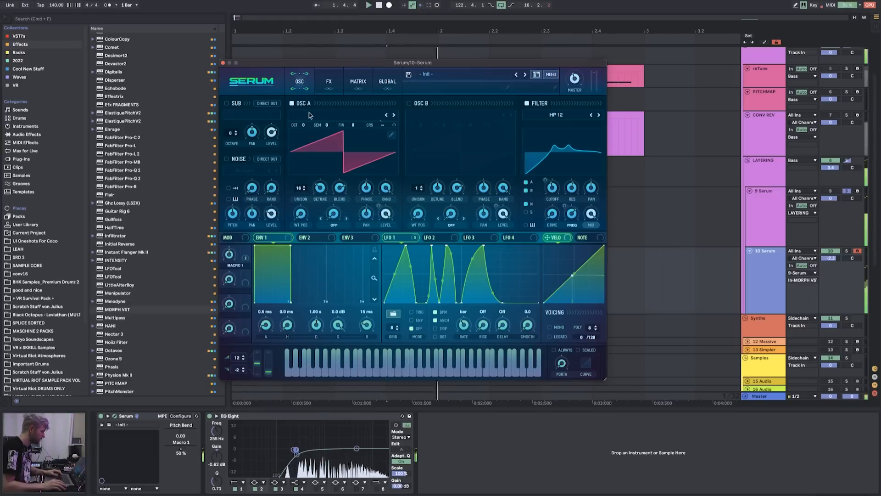
left_click(309, 116)
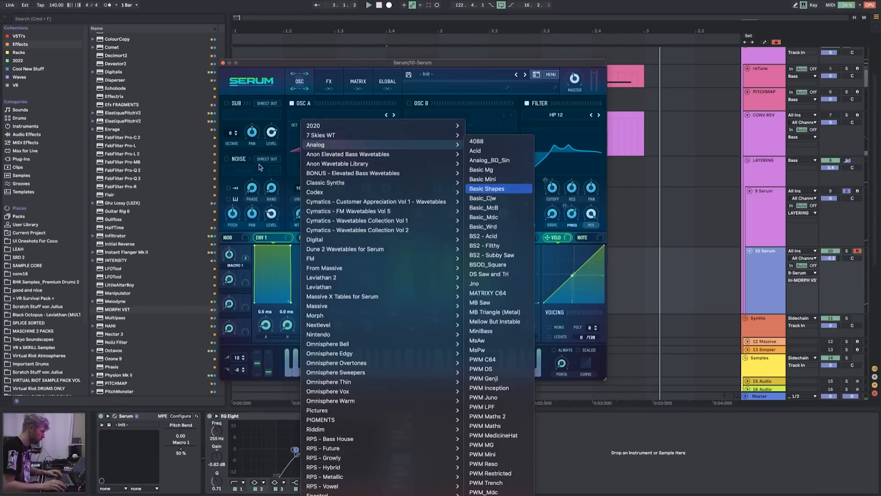
left_click(486, 189)
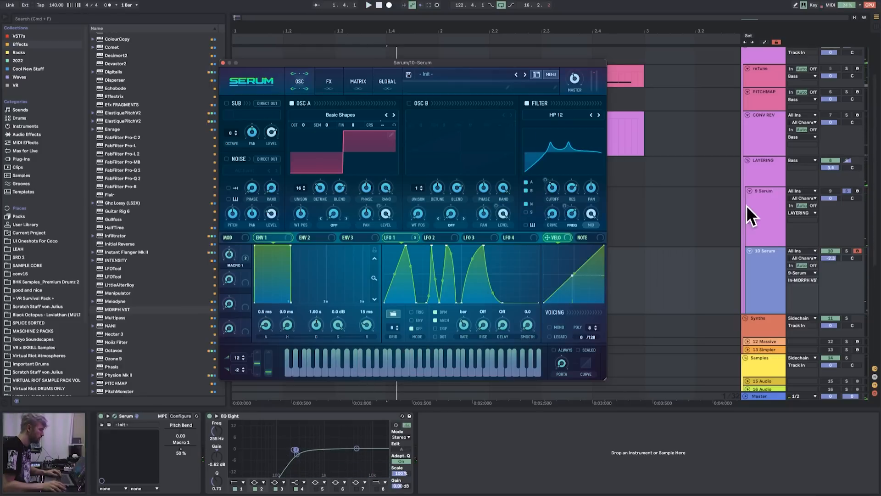
- Reopen MORPH VST on the 9 Serum track and briefly solo input B during playback
left_click(747, 161)
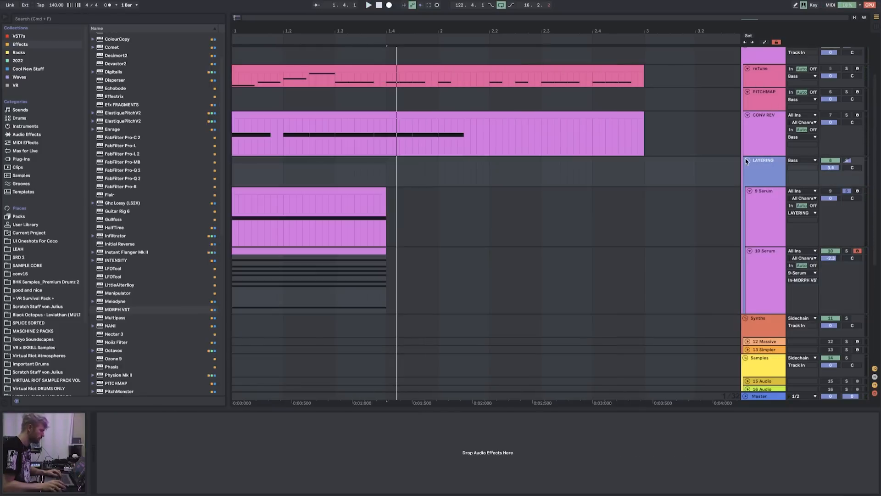
left_click(779, 212)
left_click(184, 416)
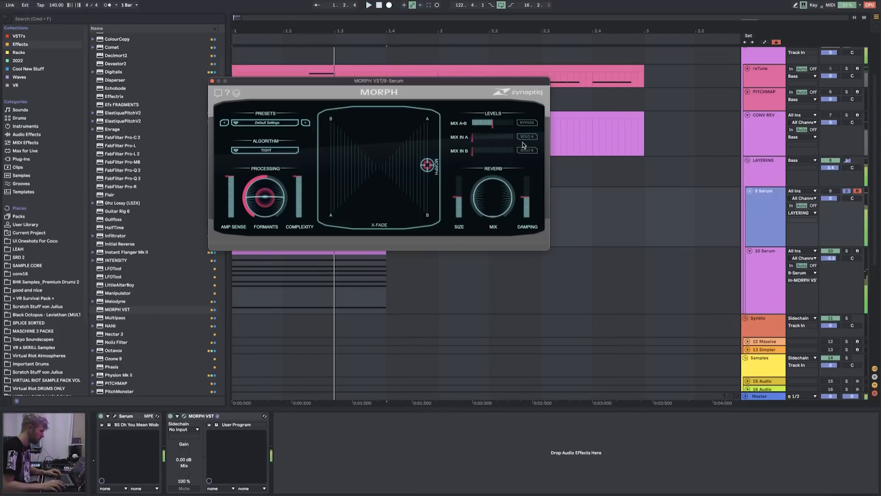
left_click(528, 151)
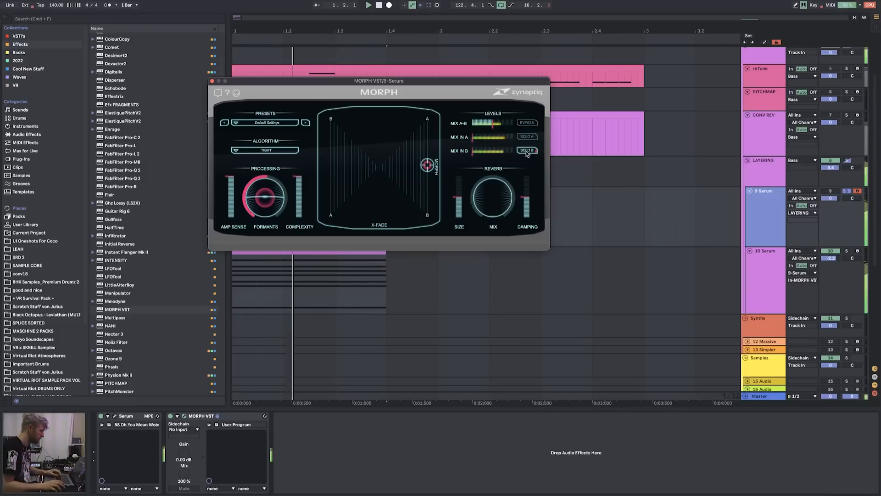
left_click(527, 153)
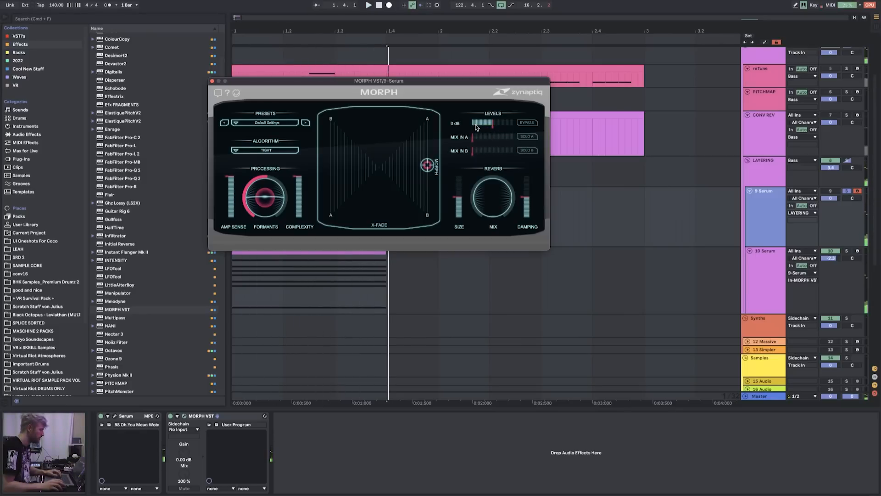
- Try blending in input B with MIX IN B at about -8 dB, return it to minimum, and close the MORPH window
left_click(477, 151)
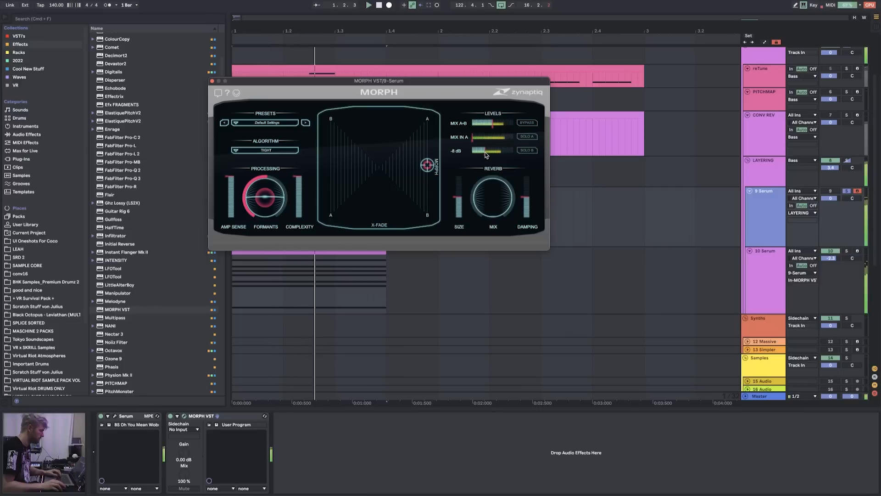
left_click_drag(477, 155, 453, 156)
mouse_move(431, 165)
key("space")
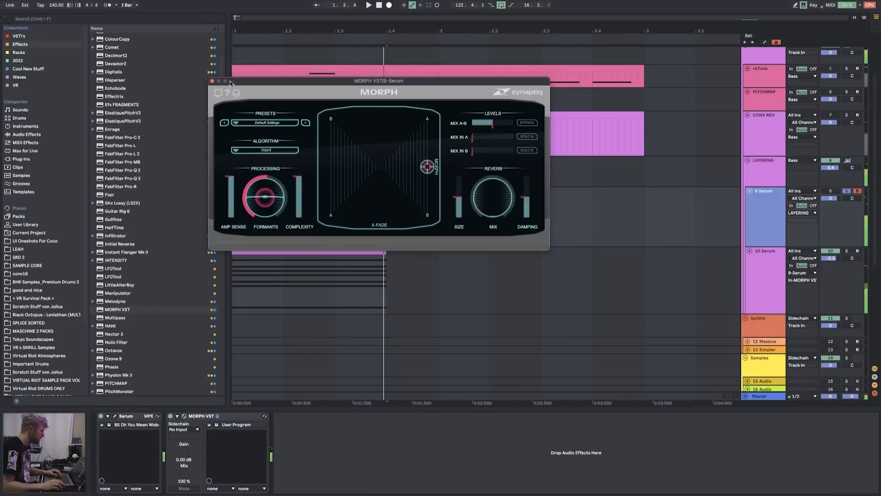
left_click(212, 80)
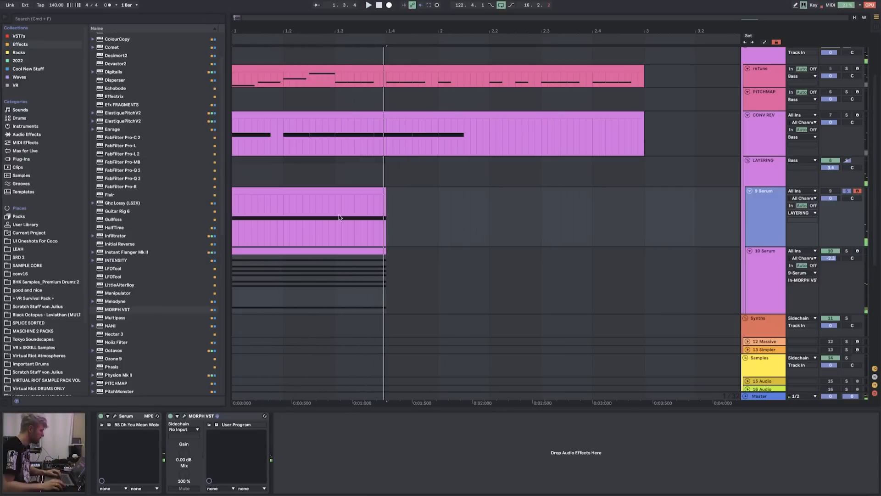
- Add the MINIPHAT rack after MORPH VST on 9 Serum, audition it, and close the Saturation Knob window
left_click(189, 418)
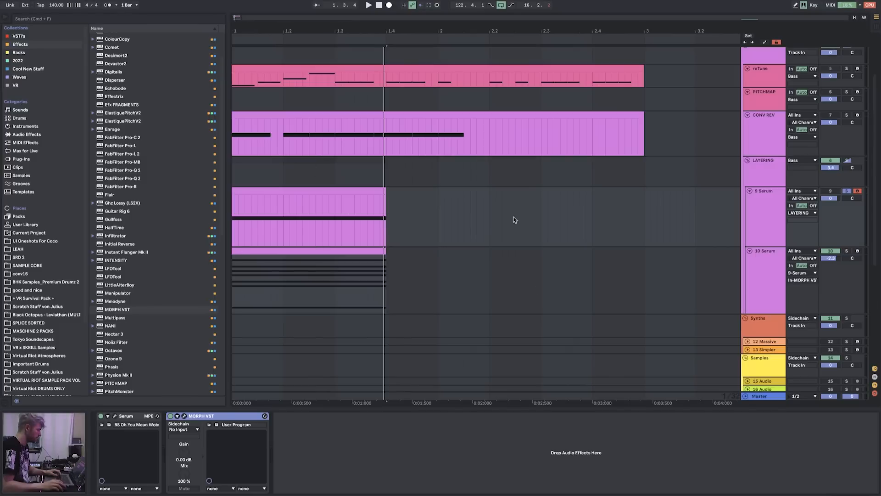
left_click(757, 218)
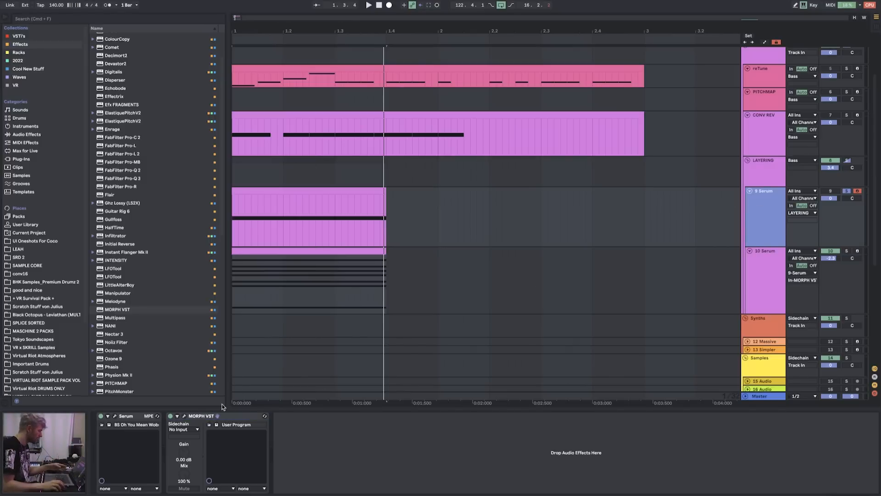
left_click(221, 418)
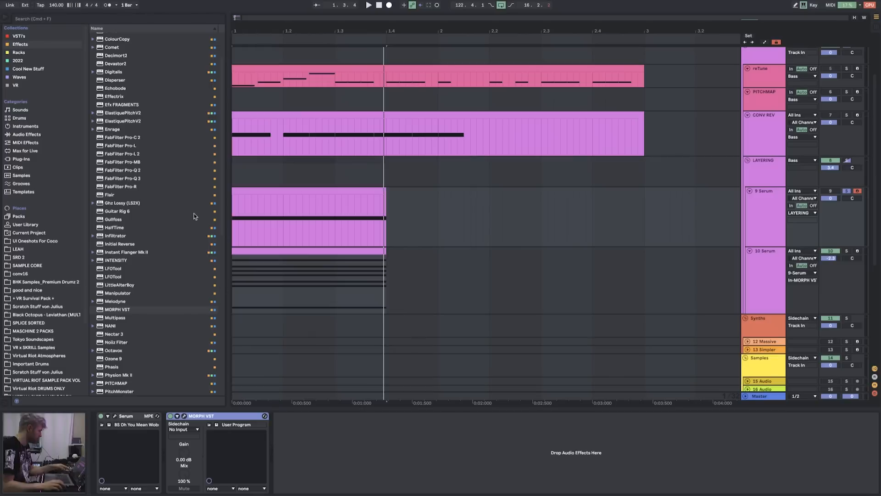
left_click(18, 52)
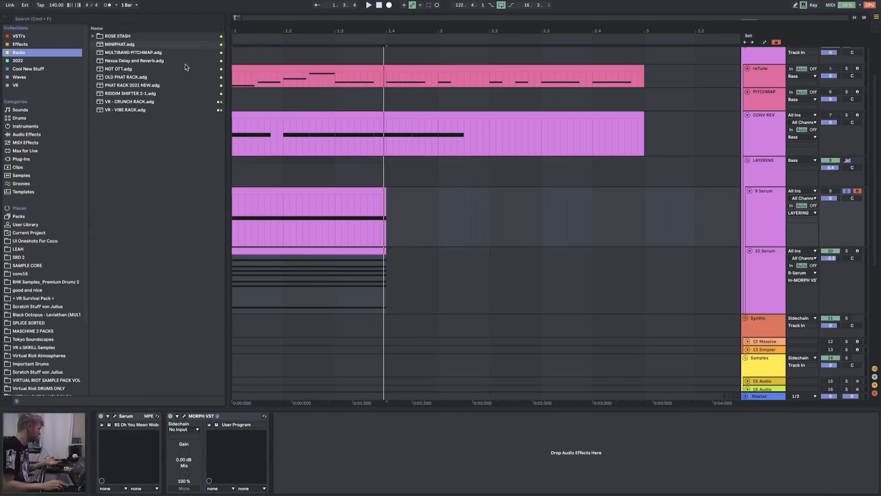
double_click(120, 45)
key("space")
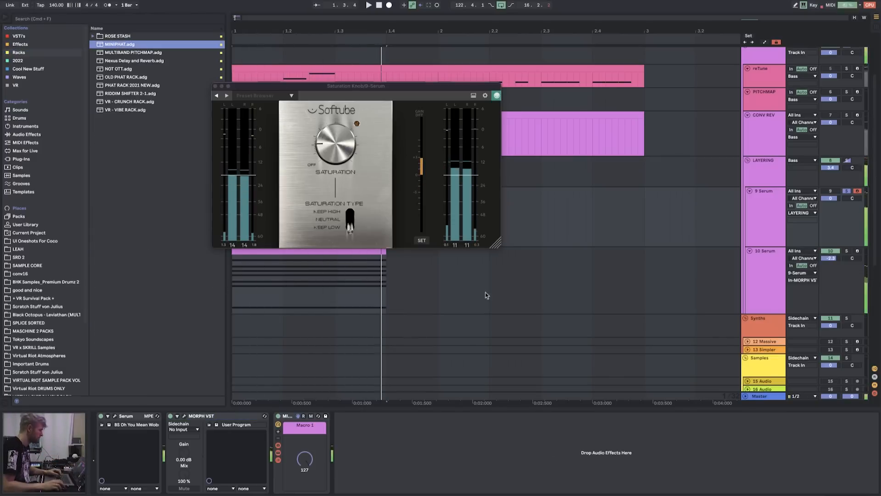
left_click(214, 86)
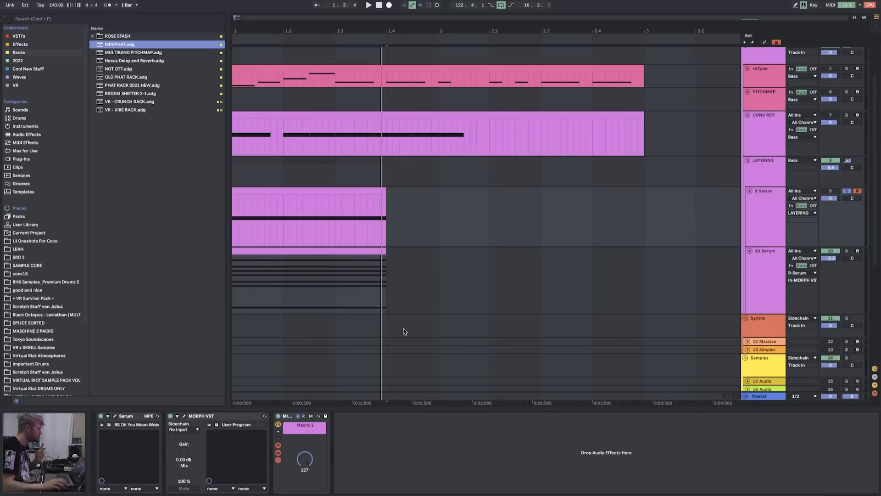
- Reopen MORPH VST on 9 Serum, switch its algorithm to CLASSIC (LL), and play the loop
left_click(231, 416)
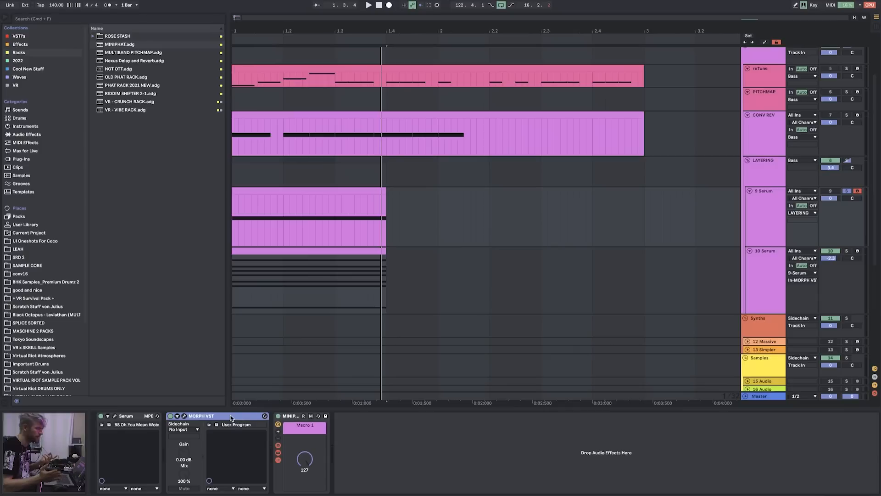
left_click(184, 416)
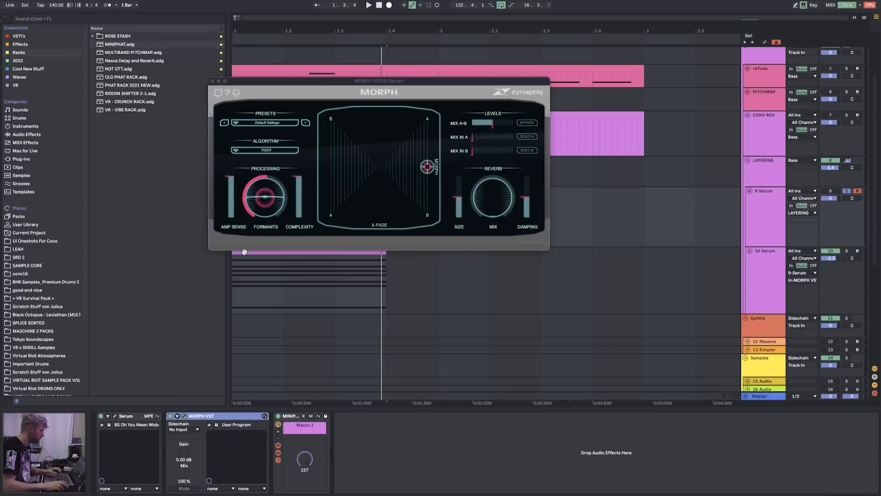
left_click(284, 149)
left_click(274, 153)
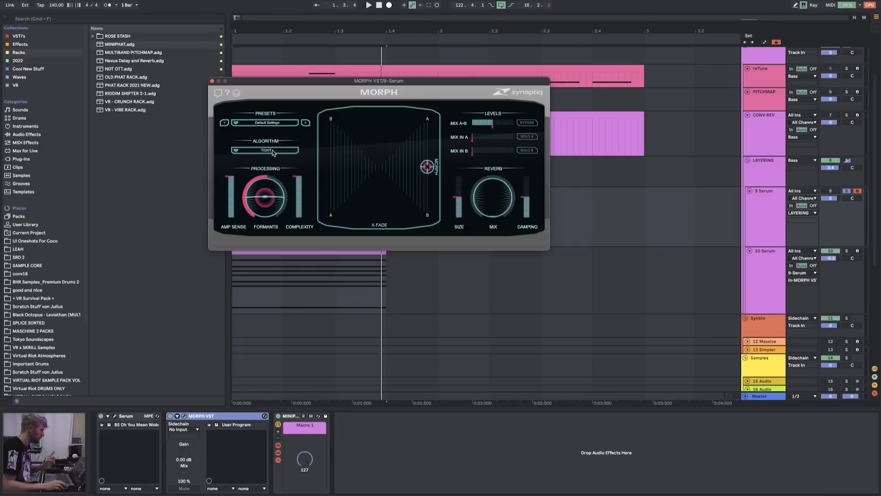
left_click(273, 153)
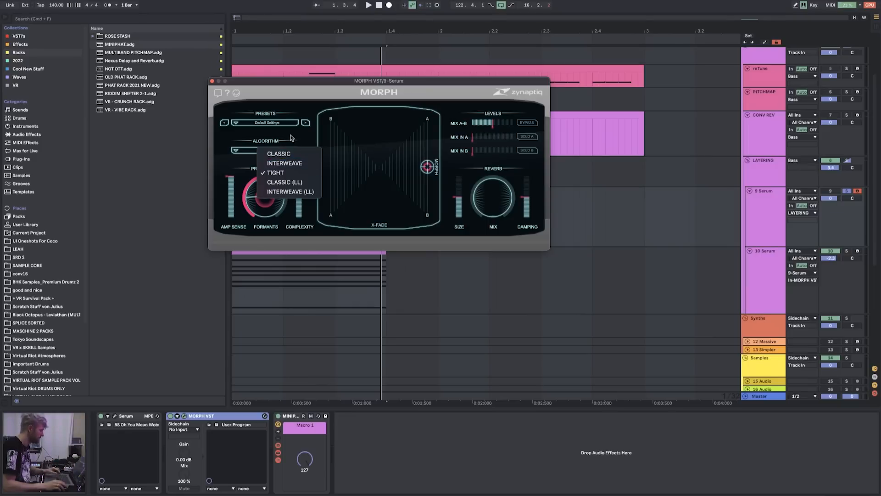
left_click(280, 182)
key("space")
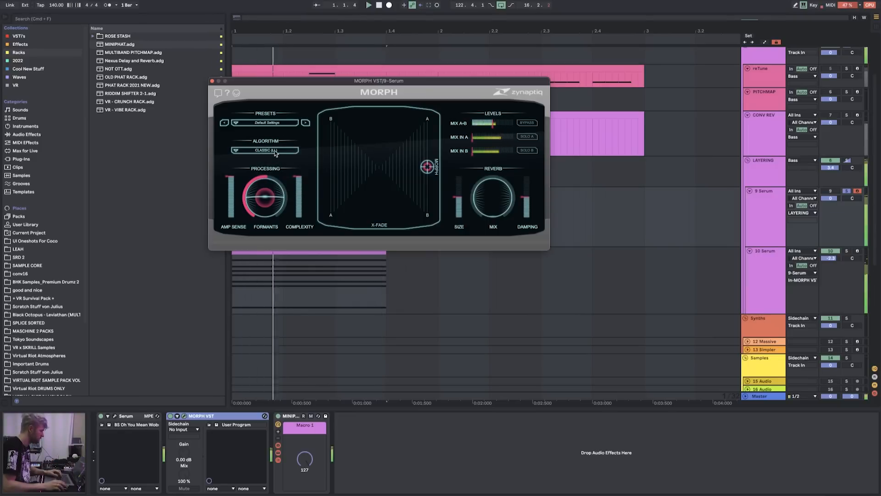
- Audition MORPH's INTERWEAVE (LL) and INTERWEAVE algorithms, and set the algorithm to CLASSIC
left_click(276, 151)
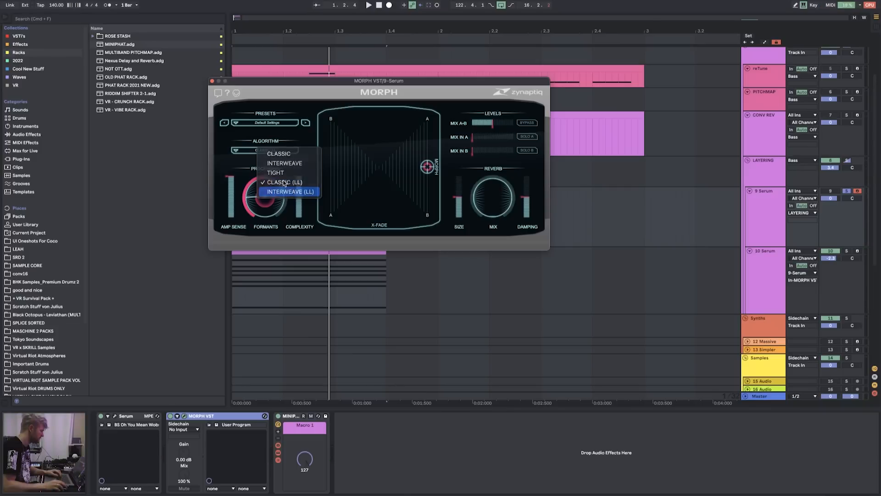
left_click(286, 189)
left_click(276, 150)
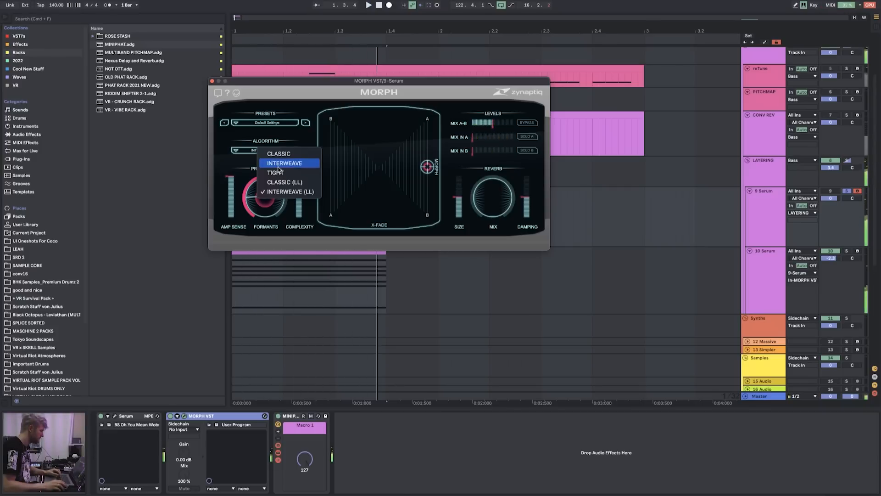
left_click(274, 163)
left_click(271, 154)
left_click(269, 152)
- Try different morph amounts between A and B with the CLASSIC algorithm and close the MORPH window
left_click_drag(436, 169, 435, 140)
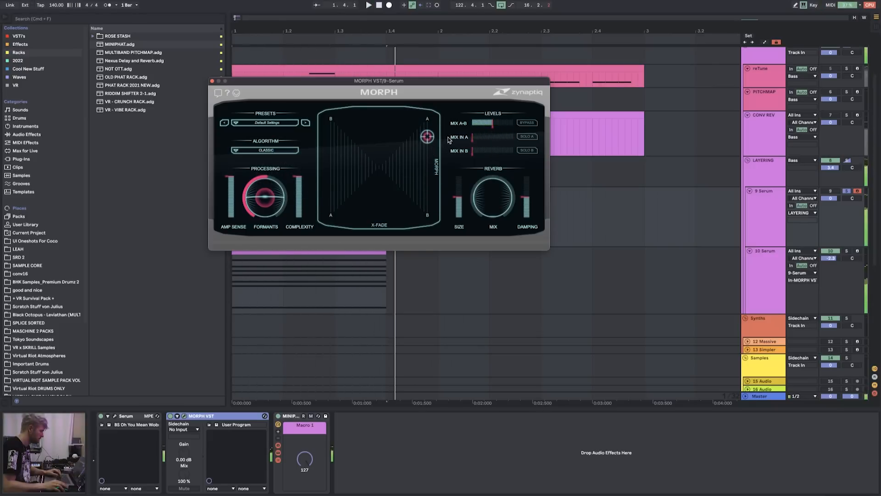
left_click(266, 150)
left_click(282, 153)
left_click(283, 151)
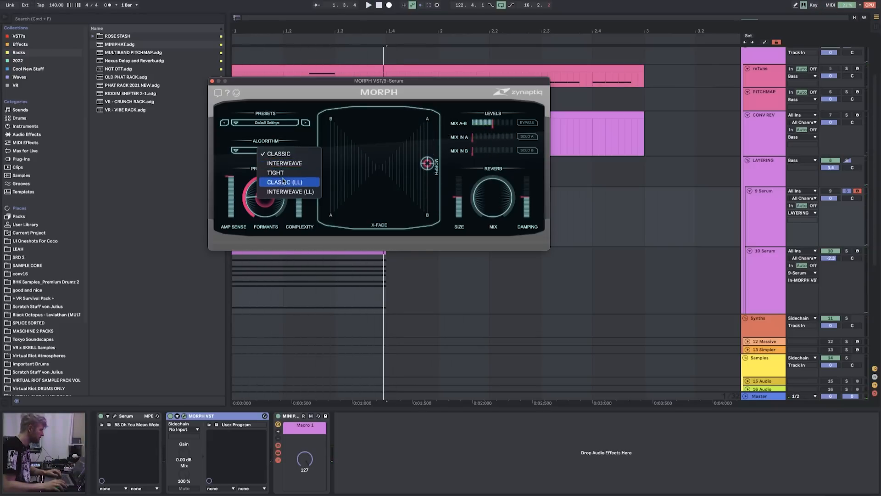
left_click(332, 155)
mouse_move(436, 169)
left_mouse_down()
mouse_move(435, 144)
mouse_move(436, 177)
left_mouse_up()
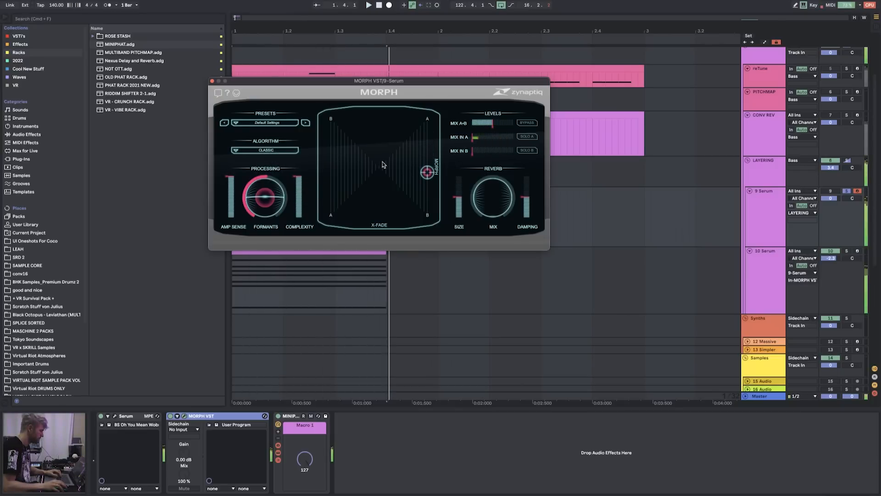
left_click(212, 81)
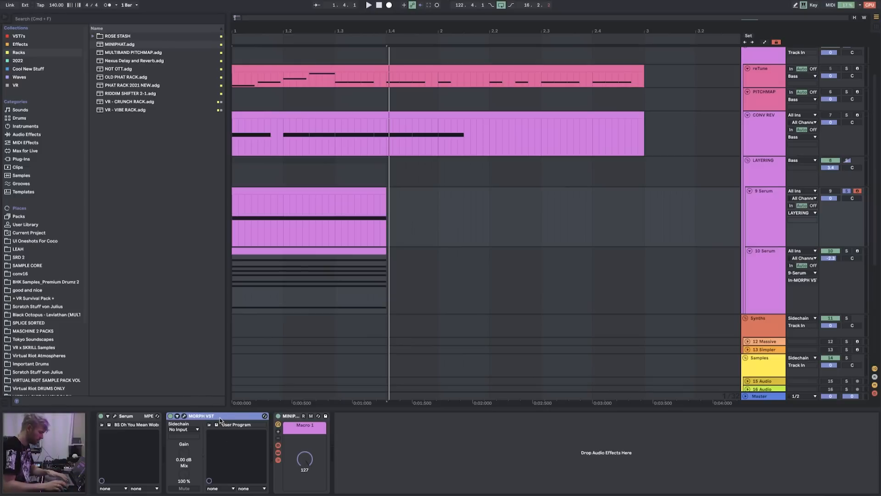
- Replace MORPH VST on 9 Serum with a Vocoder, trying its Depth at 100% and setting it to 61%
key("Delete")
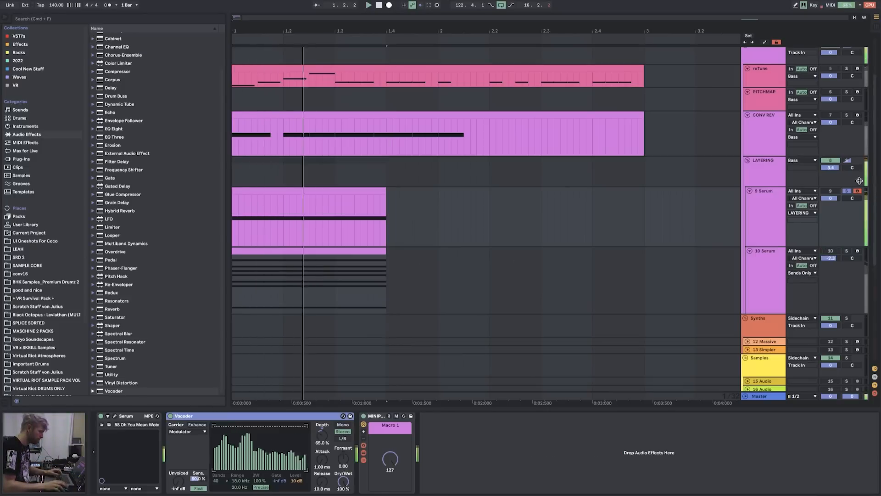
key("space")
left_click_drag(323, 434, 322, 423)
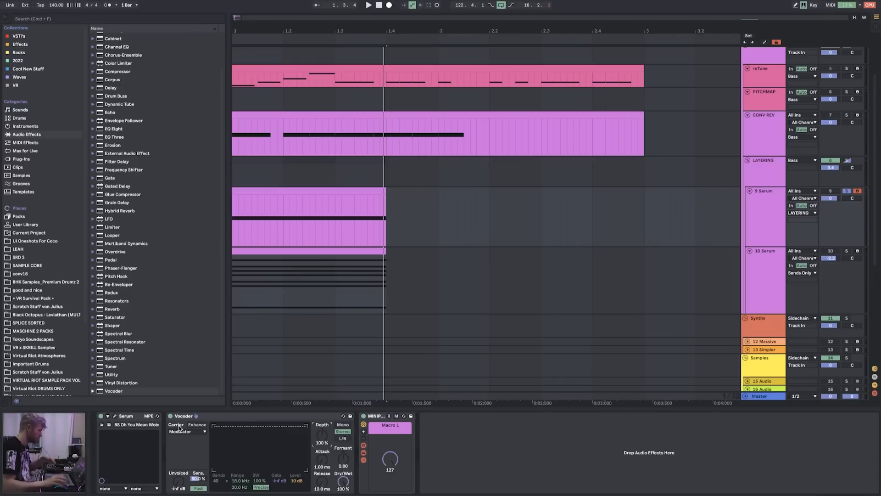
key("space")
mouse_move(322, 434)
left_mouse_down()
mouse_move(322, 462)
mouse_move(322, 424)
left_mouse_up()
key("space")
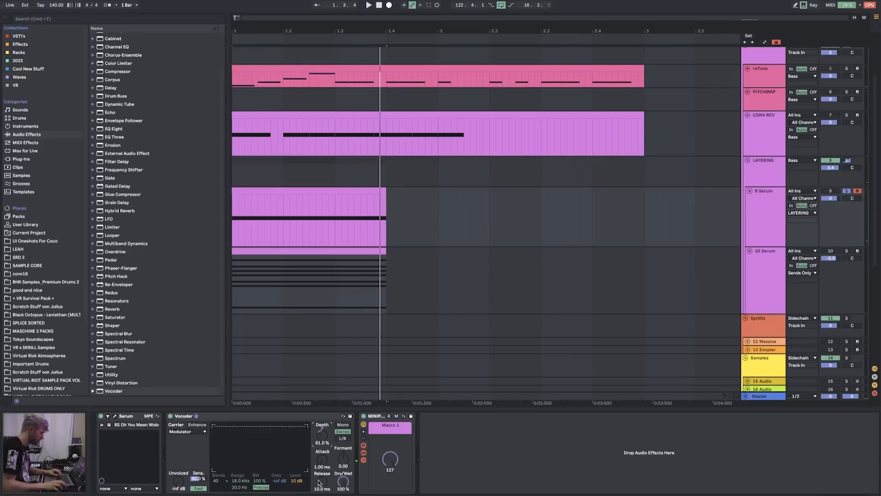
- Audition the Vocoder's Release, and set its carrier to External with 10-Serum as the audio source
key("space")
mouse_move(322, 481)
left_mouse_down()
mouse_move(322, 495)
mouse_move(322, 486)
left_mouse_up()
key("space")
left_click(196, 432)
left_click(192, 445)
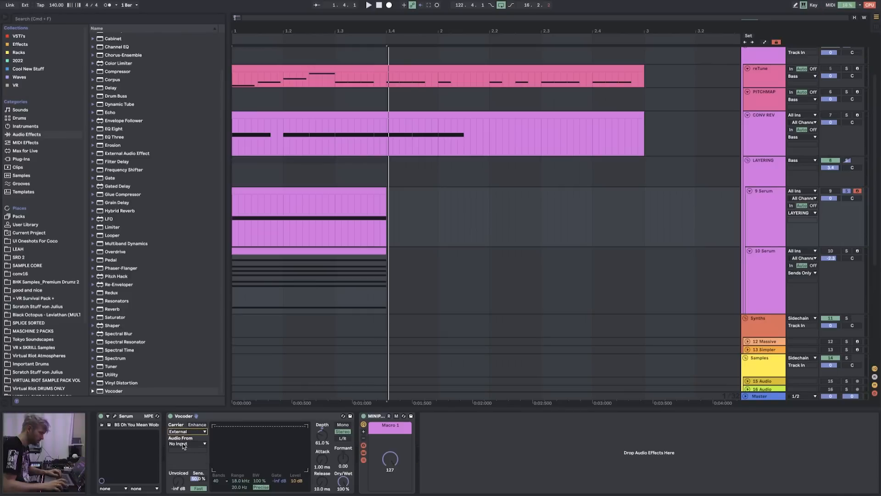
left_click(183, 444)
left_click(198, 362)
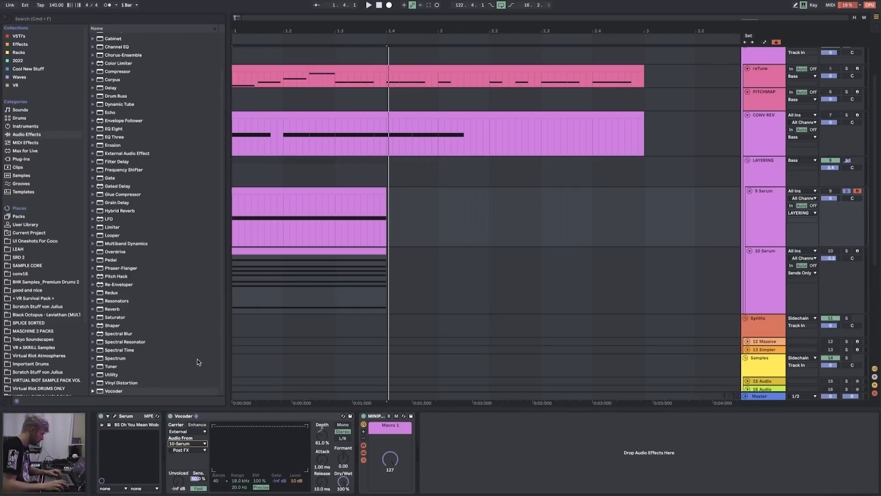
- Compare the two layers by soloing 10 Serum and 9 Serum in turn during playback
left_click(773, 269)
left_click(847, 252)
key("space")
key("space")
left_click(847, 192)
key("space")
left_click(761, 213)
- Try higher Vocoder Depth values such as 105% during playback and set Depth to 100%
mouse_move(322, 434)
left_mouse_down()
mouse_move(322, 424)
mouse_move(322, 438)
left_mouse_up()
mouse_move(322, 481)
left_mouse_down()
mouse_move(322, 468)
mouse_move(323, 481)
left_mouse_up()
key("space")
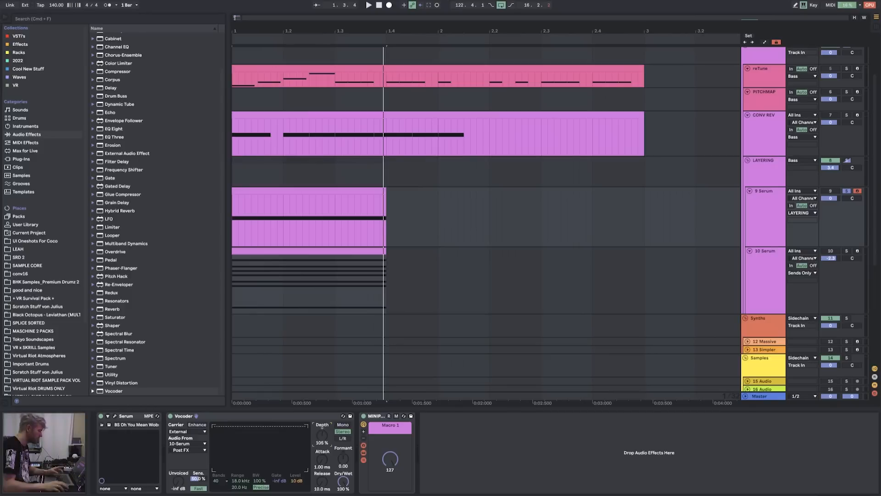
key("space")
left_click_drag(321, 435, 321, 437)
key("space")
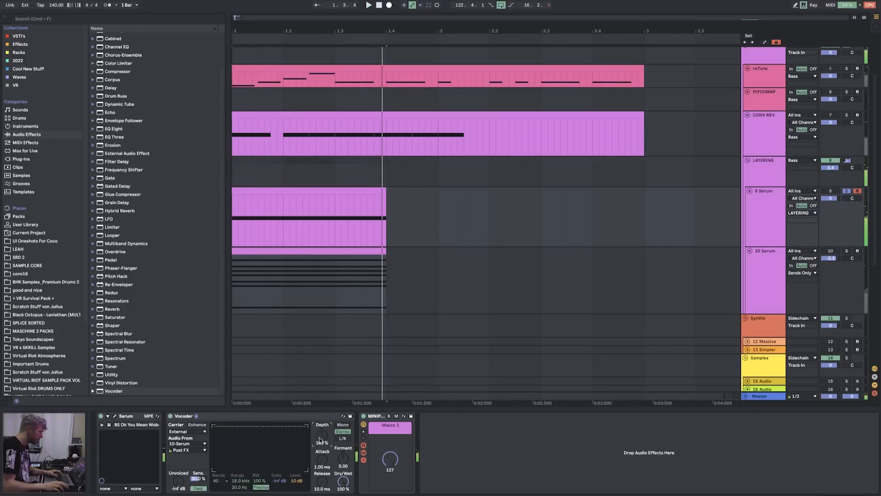
key("space")
key("space")
- Delete the Vocoder from 9 Serum and return the playback position to the start of the clip
left_click(212, 416)
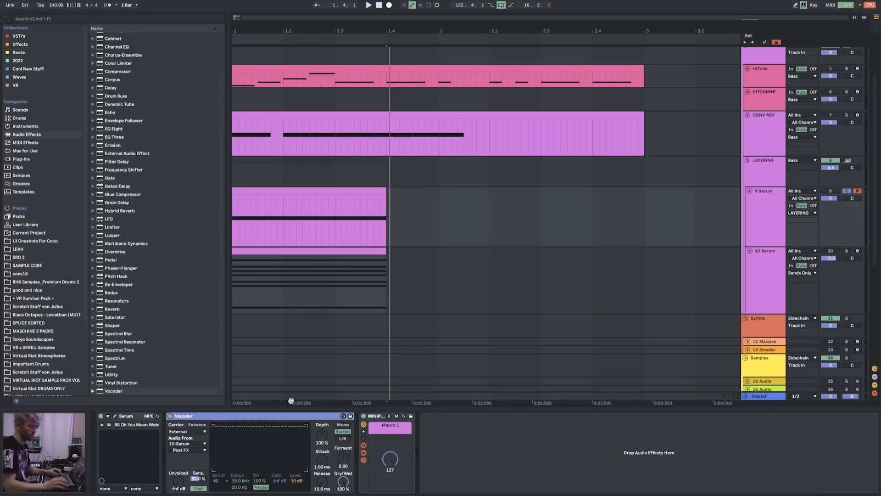
key("Delete")
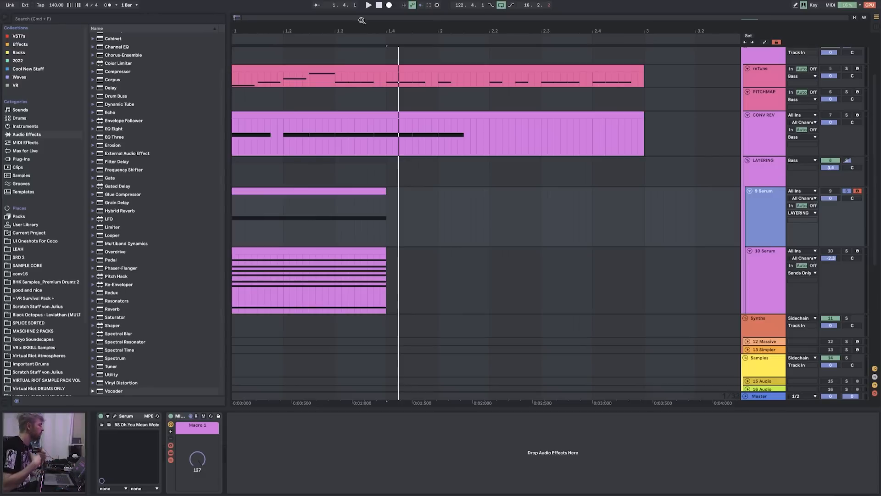
left_click(271, 190)
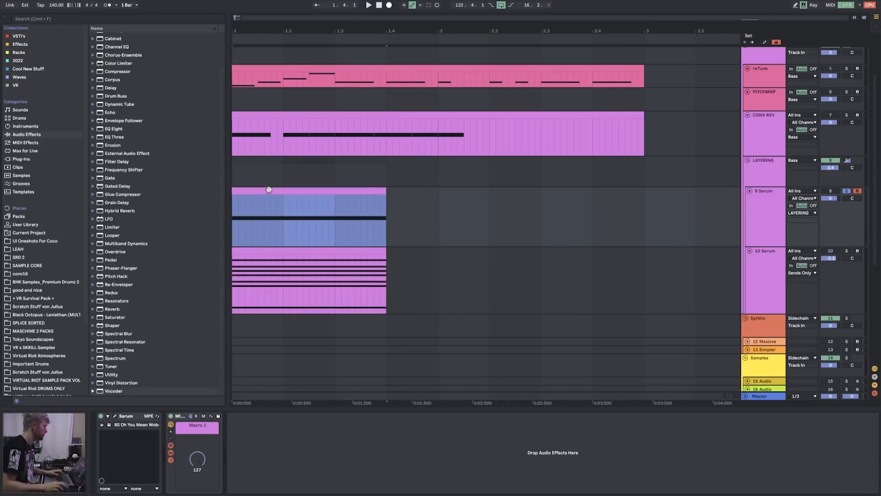
left_click_drag(237, 34, 237, 42)
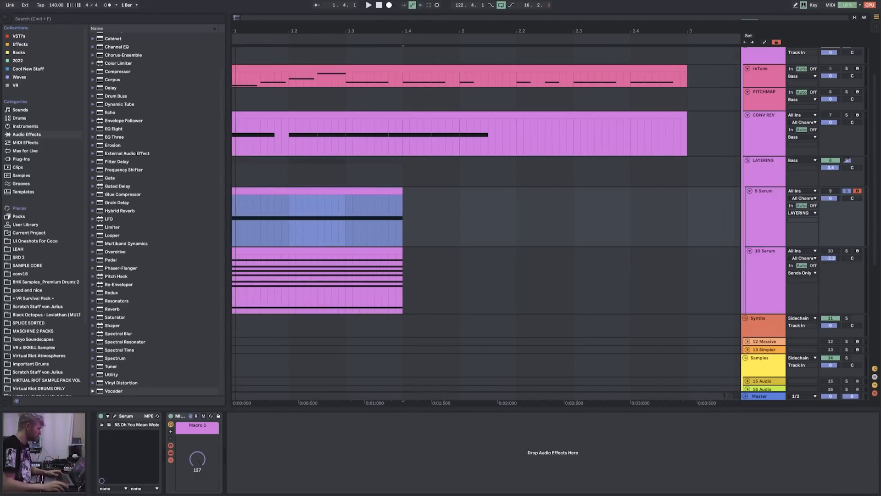
left_click(237, 218)
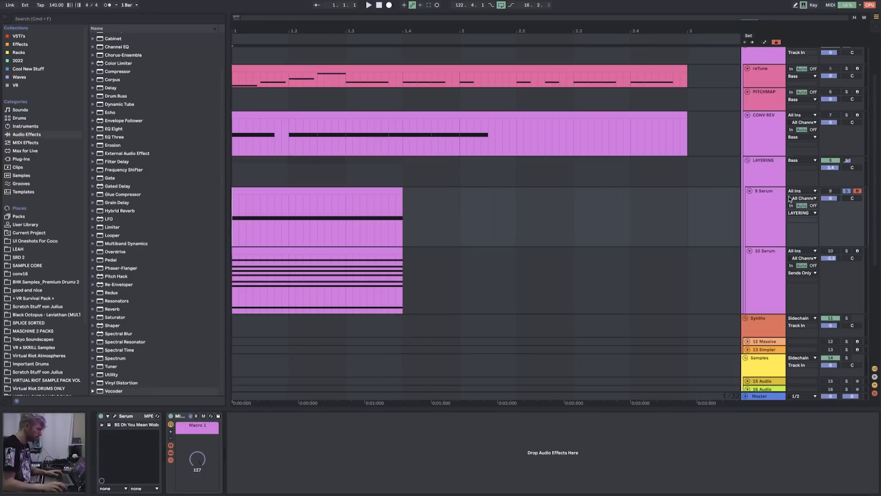
- Audition the soloed 9 Serum track with only the MINIPHAT rack on it
left_click(847, 191)
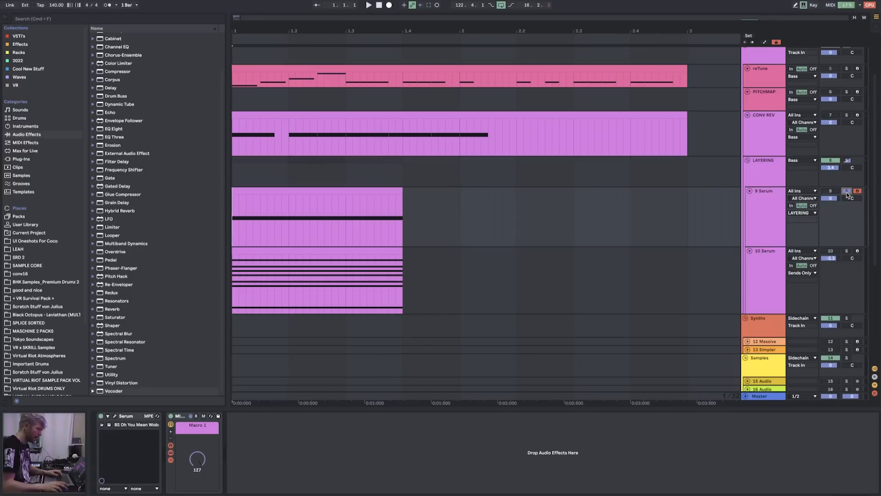
left_click(774, 217)
key("space")
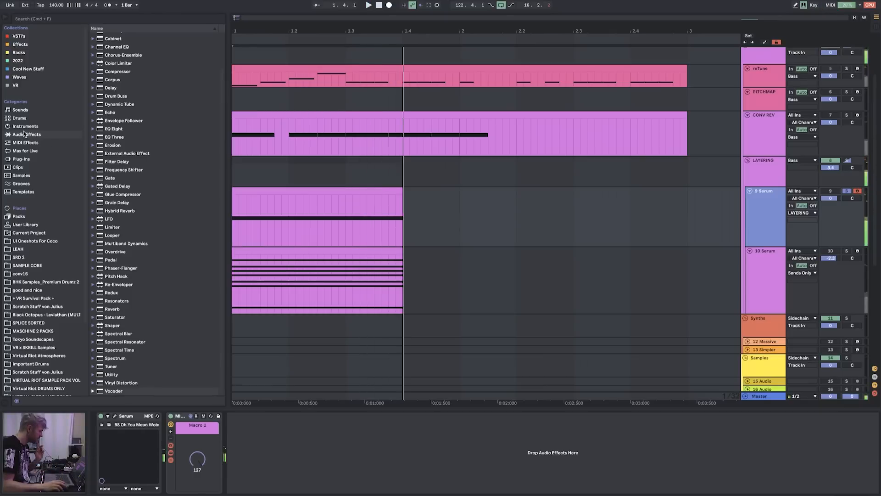
left_click_drag(196, 464, 196, 493)
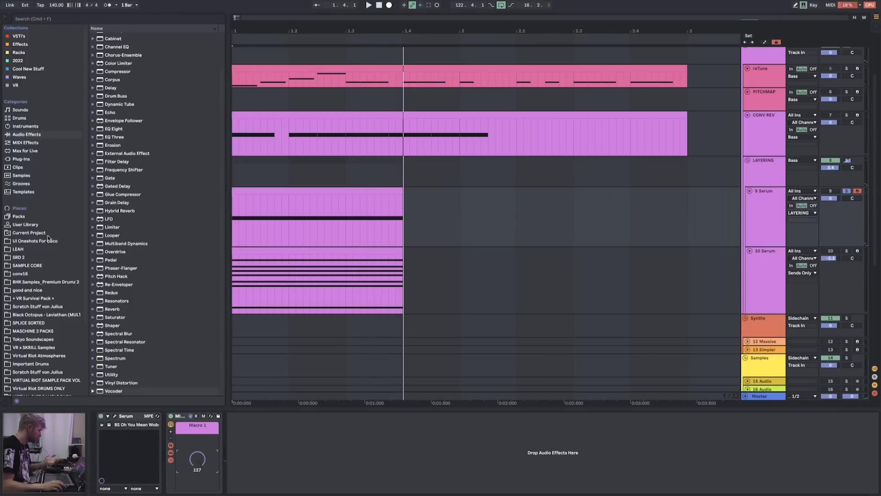
- Load Texture from the Cool New Stuff collection onto 9 Serum and lower its limit threshold to about -16.3 dB
left_click(26, 68)
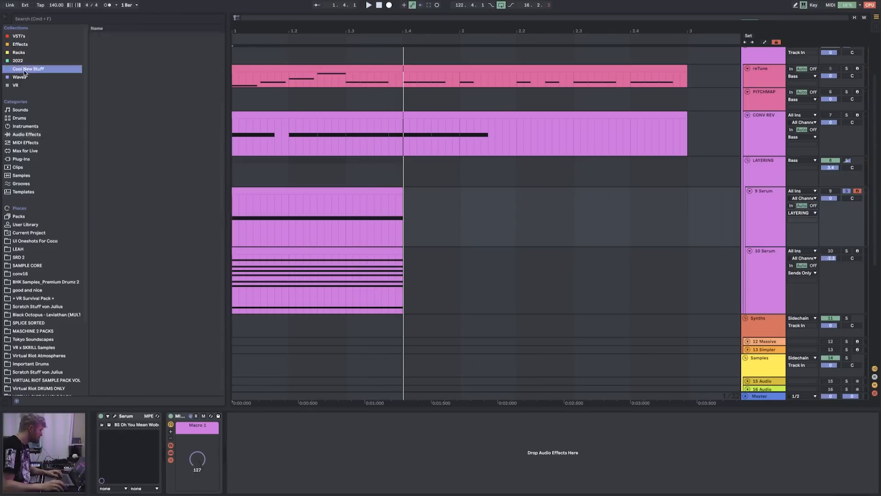
scroll(154, 295, "down", 10)
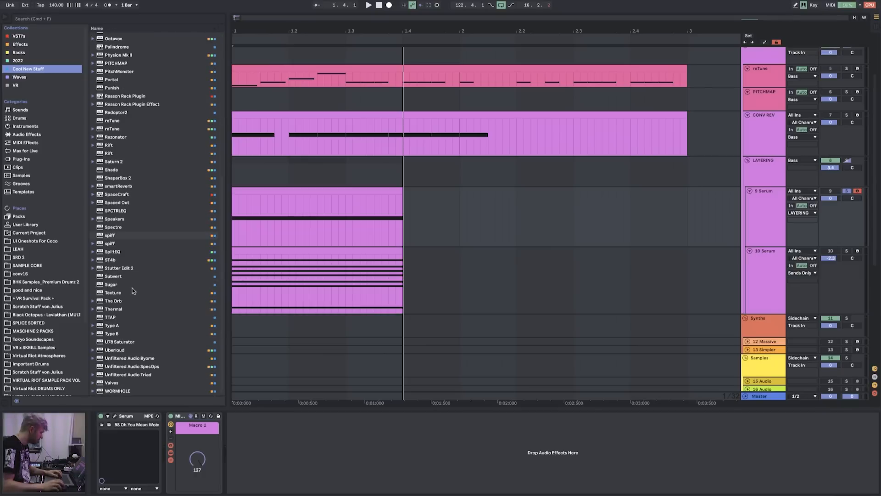
double_click(115, 294)
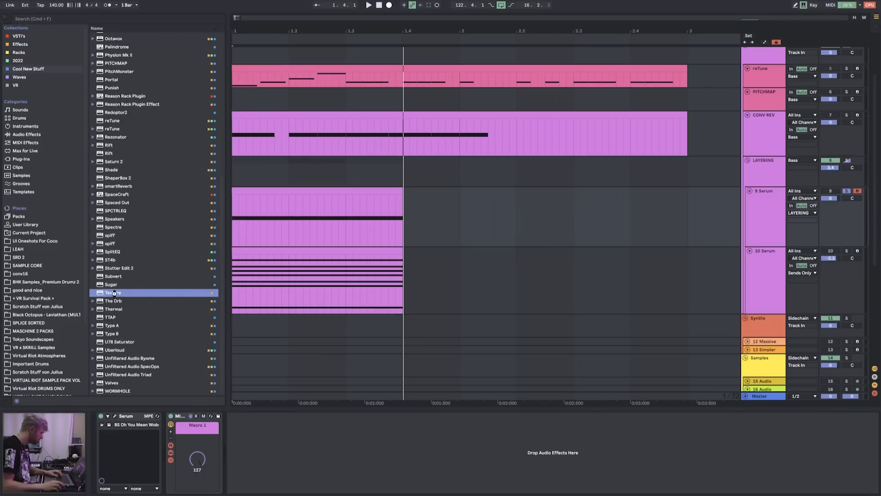
left_click_drag(539, 136, 538, 162)
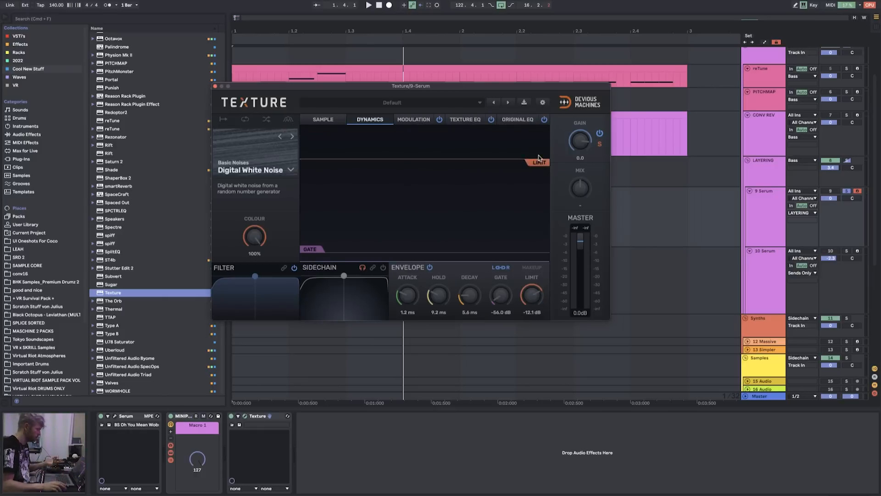
left_click_drag(539, 162, 539, 171)
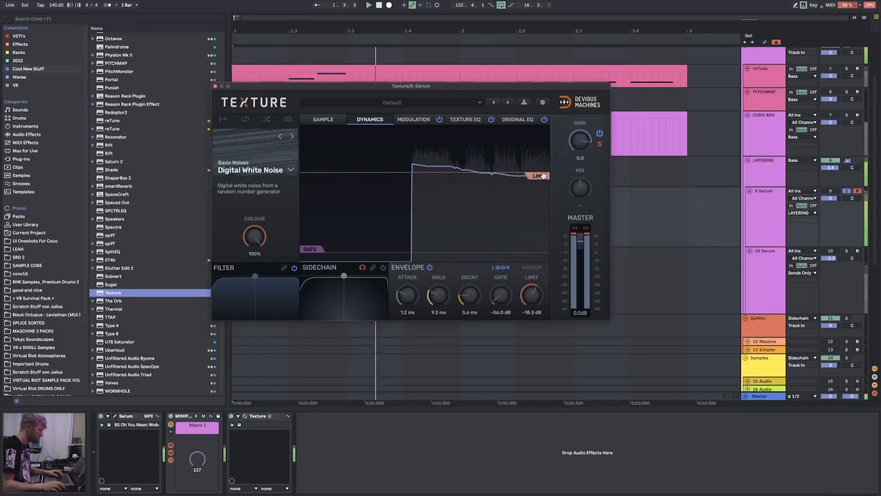
- Set Texture's envelope to 0.10 ms attack, hold off and 1.0 ms decay, and filter the noise down to its high frequencies
left_click_drag(408, 295, 459, 294)
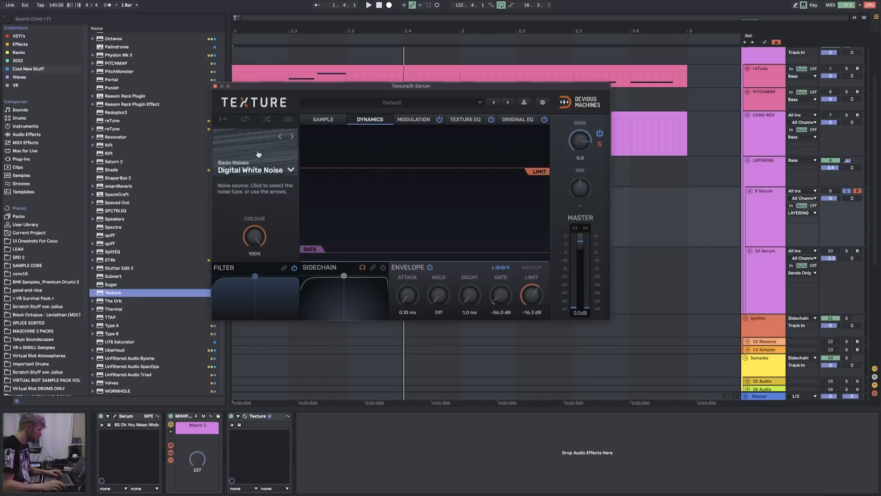
left_click_drag(253, 277, 289, 302)
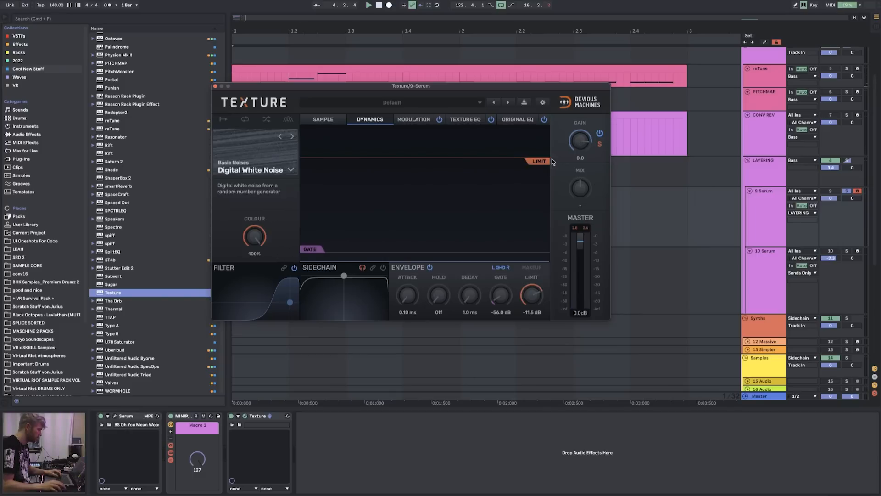
key("space")
key("space")
- Raise Texture's limit to -6.1 dB and its gate to about -16.3 dB, and solo the texture signal
left_click_drag(540, 161, 540, 149)
left_click_drag(315, 249, 321, 165)
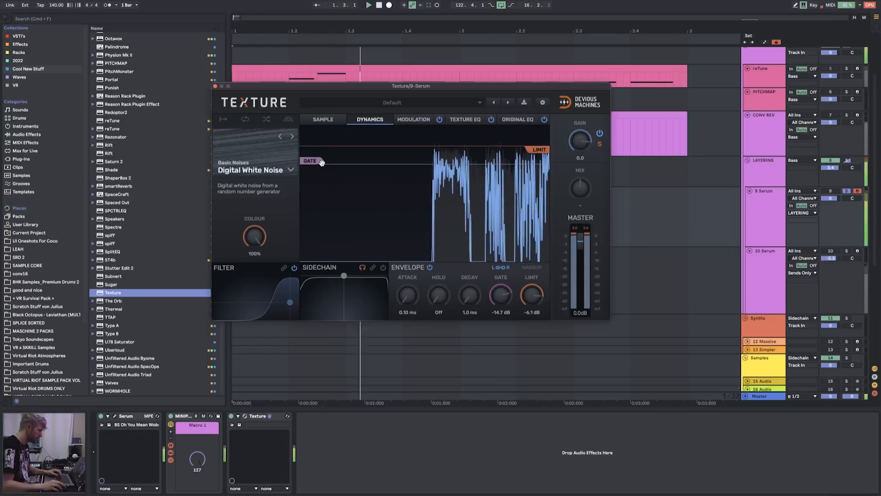
left_click(599, 144)
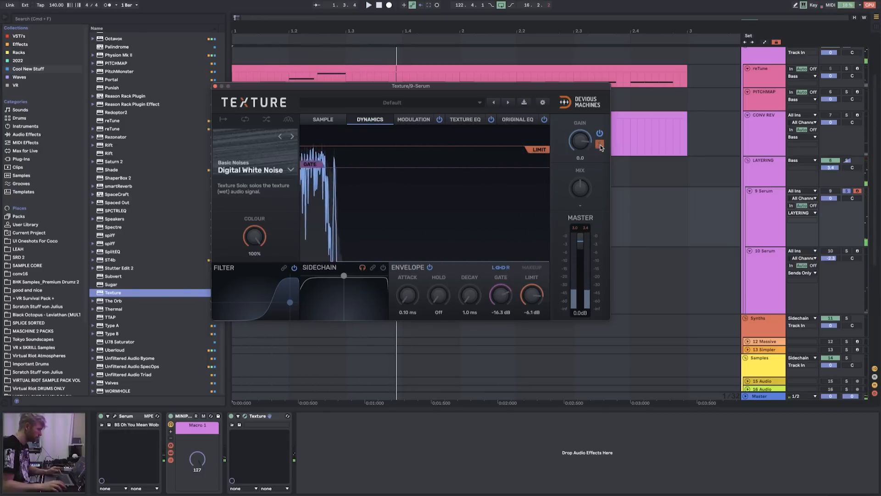
- Take the texture signal out of solo to hear it with the bass, and raise Texture's gain to 2.7
left_click(600, 145)
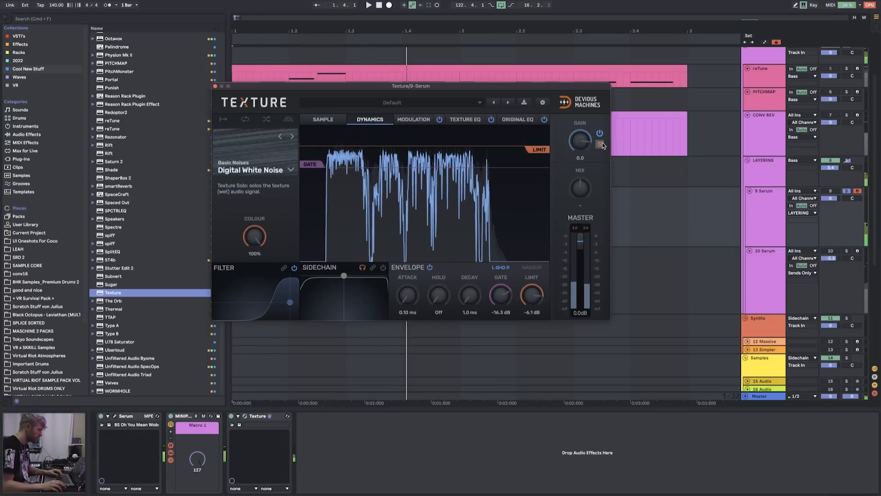
left_click(601, 145)
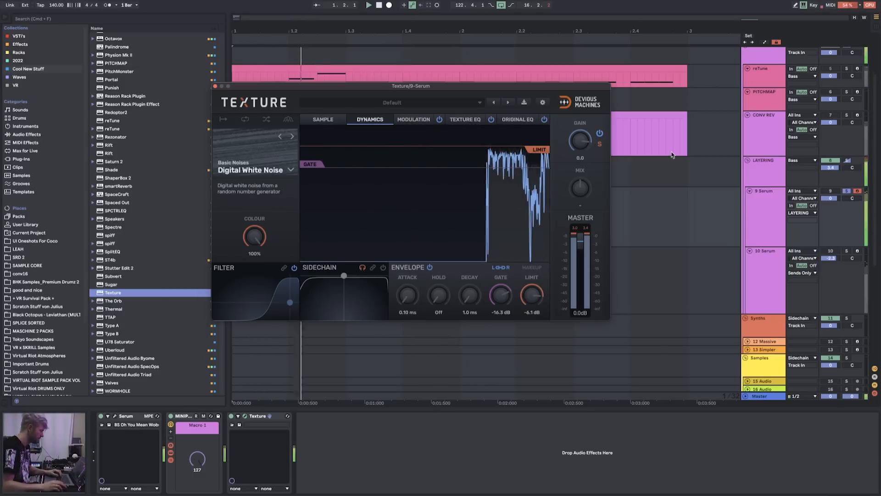
left_click_drag(580, 141, 580, 139)
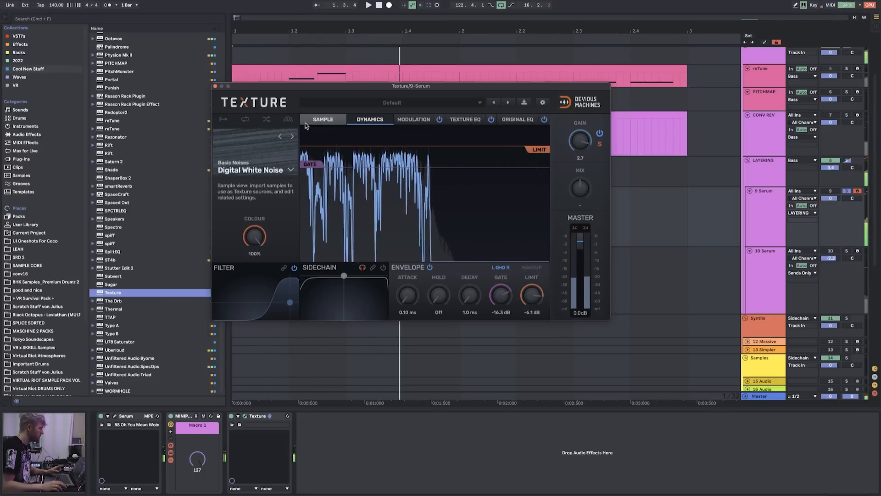
- Show Texture's sample view and locate Fm_EnchantedForest.wav among the Minor Atmos WAV files of Virtual Riot Atmospheres
left_click(321, 121)
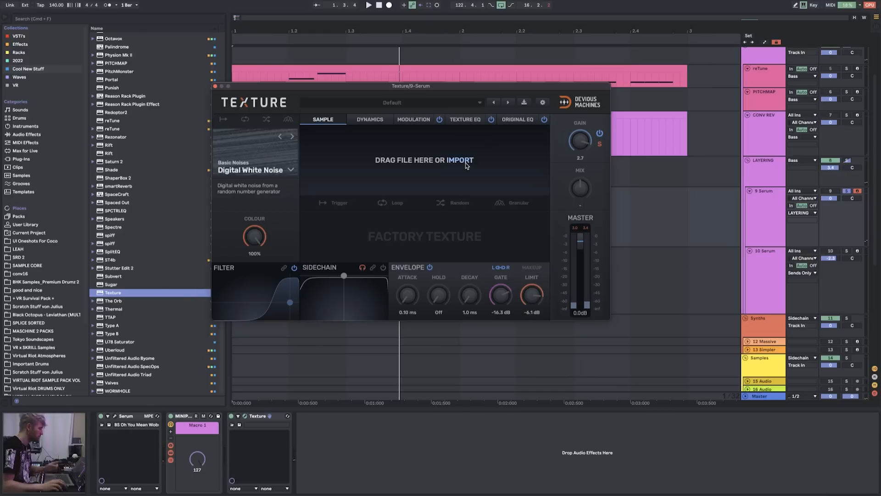
left_click_drag(316, 88, 441, 90)
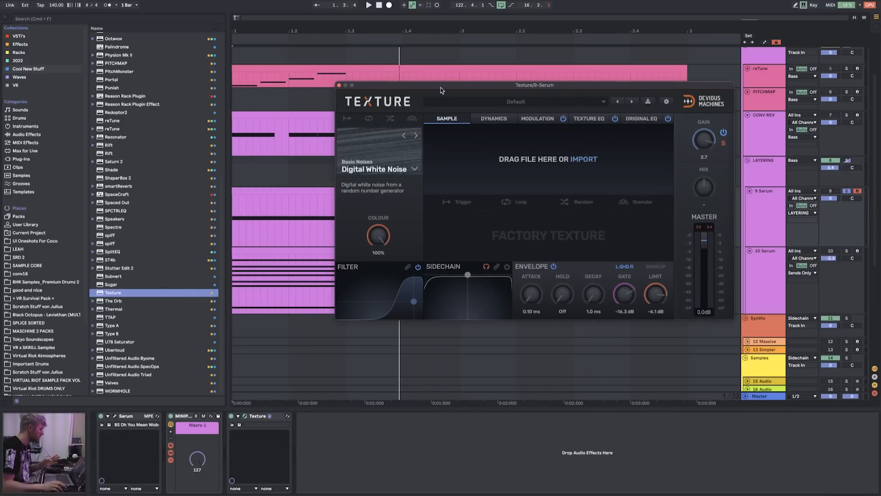
left_click(51, 331)
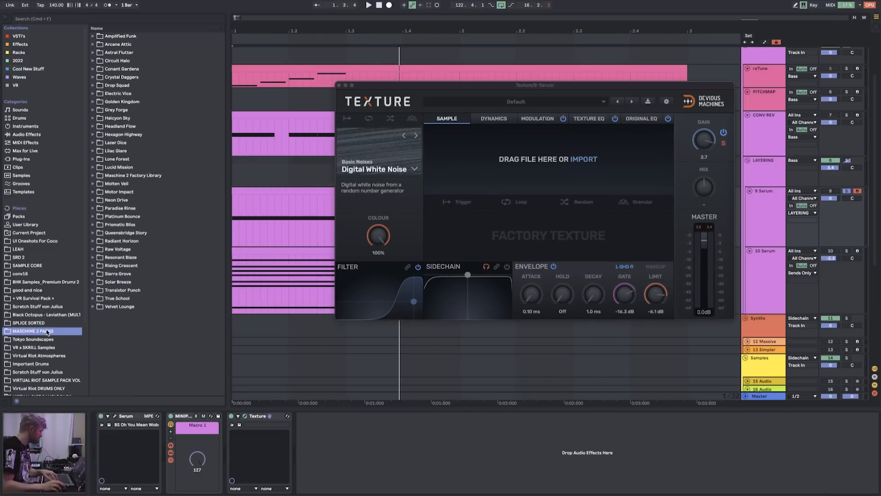
left_click(38, 372)
left_click(34, 355)
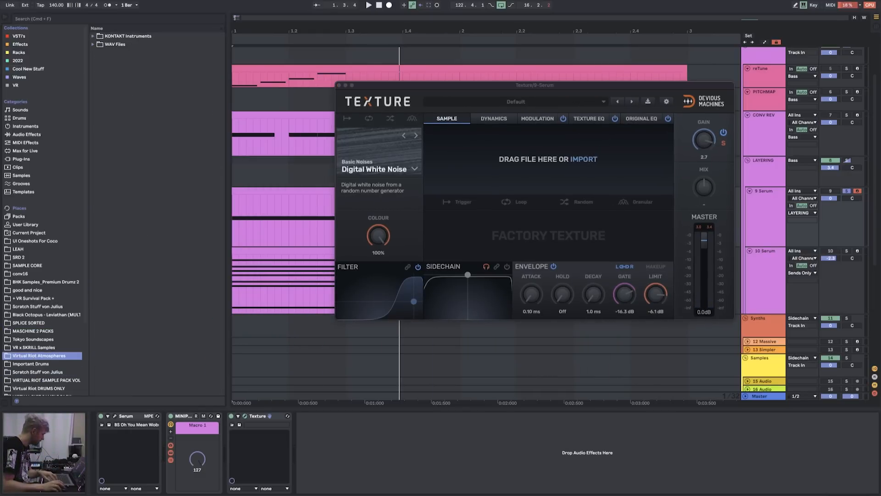
double_click(123, 47)
left_click(130, 54)
left_click(142, 61)
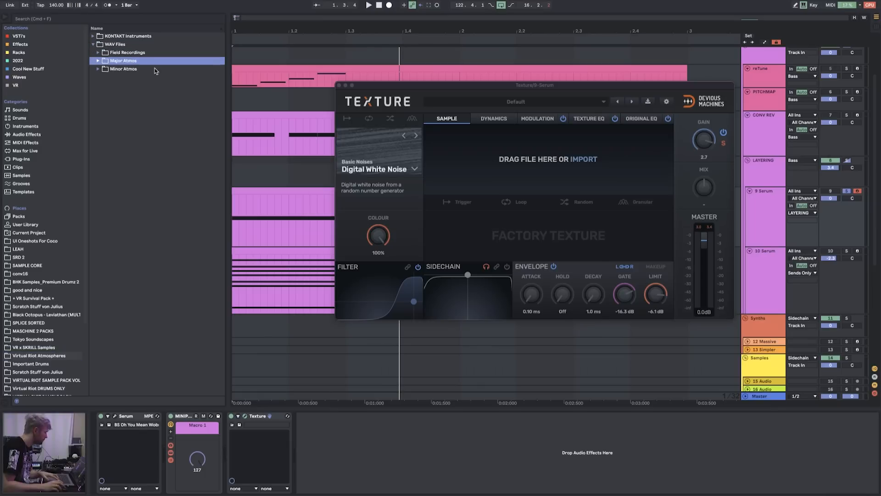
left_click(155, 68)
double_click(155, 69)
scroll(147, 275, "down", 5)
left_click(145, 313)
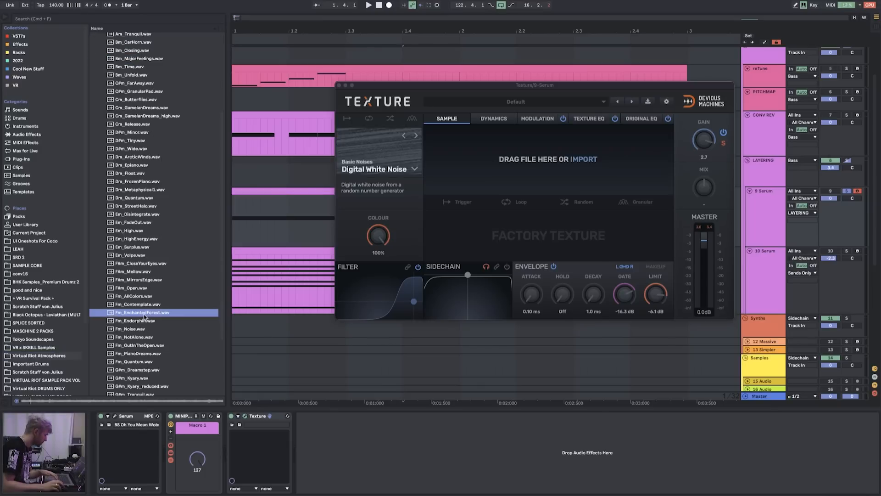
- Import Fm_EnchantedForest.wav as the sample for Texture on 9 Serum and solo the texture signal during playback
left_click(238, 301)
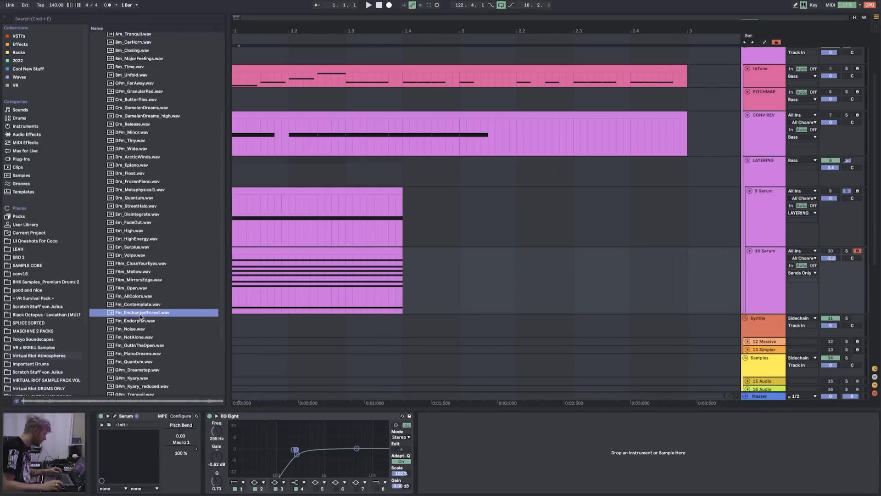
left_click(248, 317)
left_click(323, 205)
left_click_drag(137, 313, 496, 158)
key("space")
left_click(723, 144)
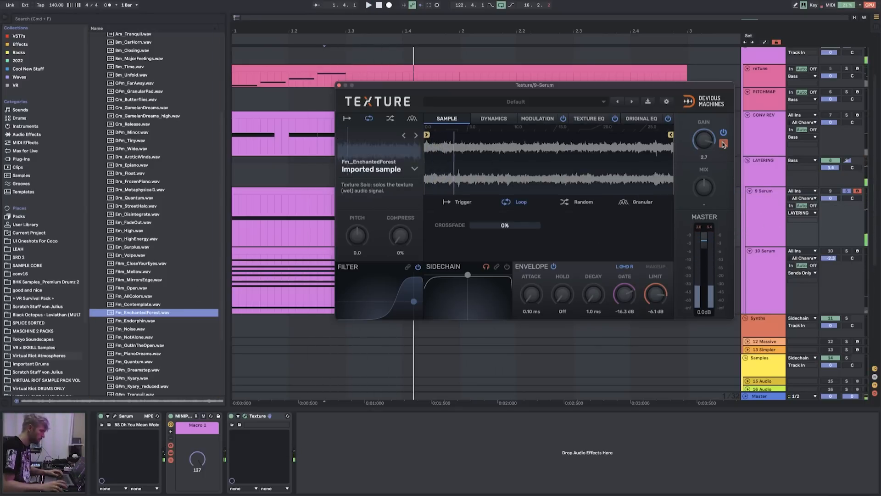
- Widen Texture's noise filter to nearly the full range, and set the attack to 2.1 ms, decay to 35 ms and gate to -21.6 dB
left_click_drag(413, 301, 386, 275)
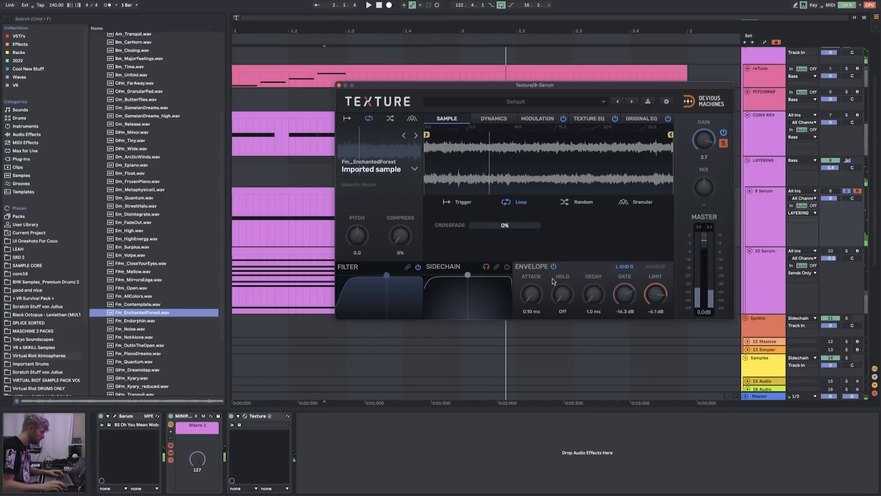
left_click(480, 120)
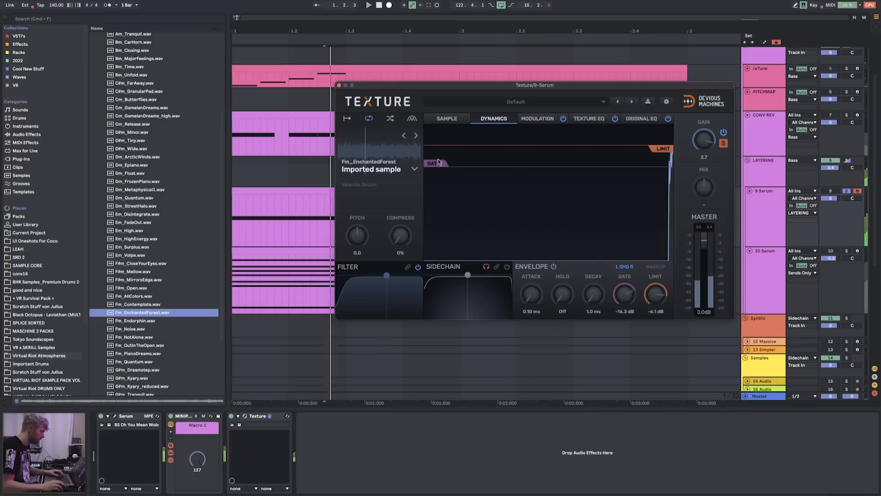
left_click_drag(439, 164, 436, 197)
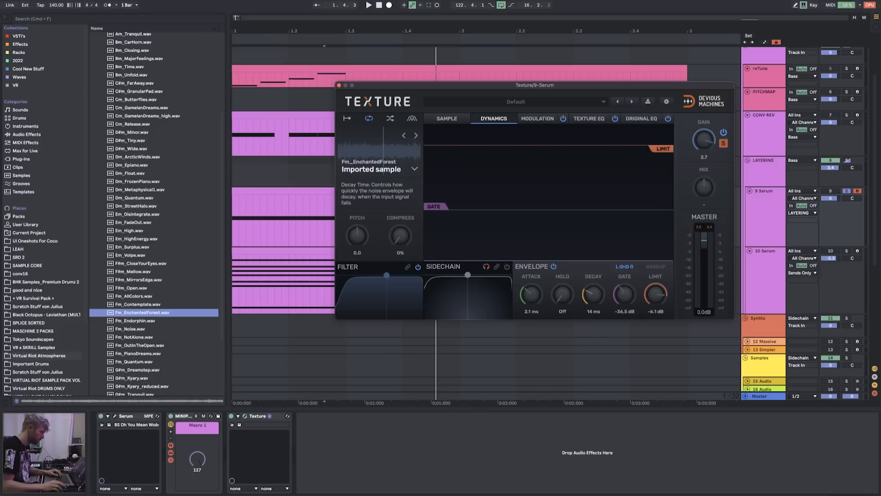
key("space")
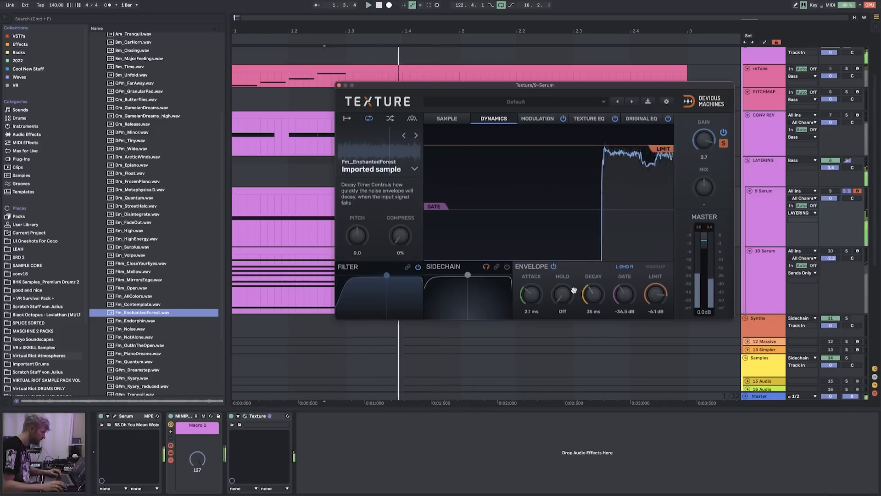
left_click_drag(437, 208, 435, 177)
left_click_drag(485, 85, 408, 132)
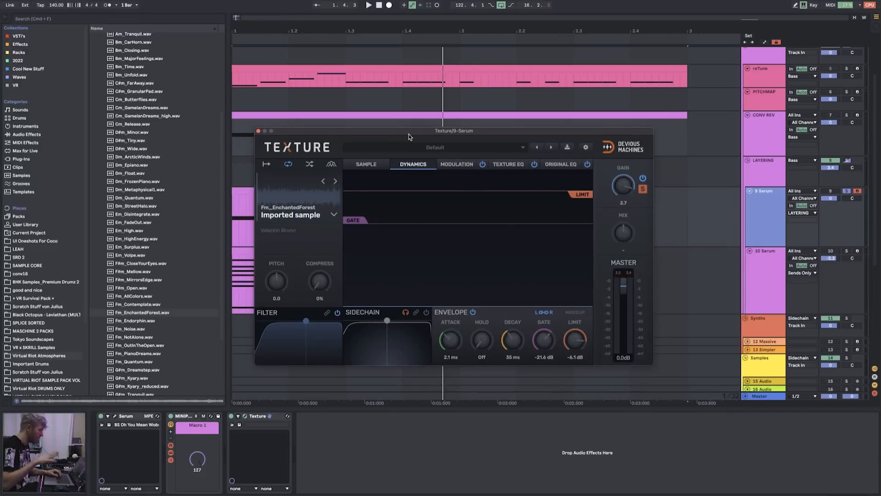
- Enable Texture's sidechain filter and narrow it to a band around the middle frequencies
left_click_drag(387, 320, 362, 330)
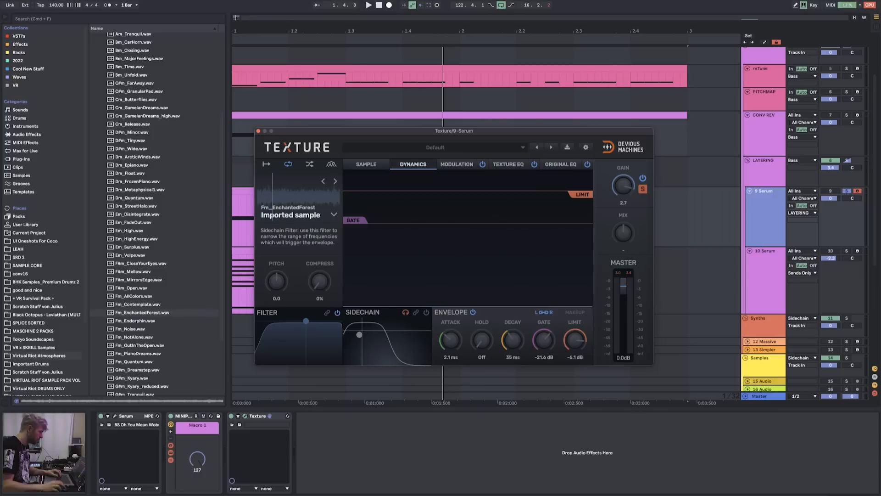
left_click_drag(360, 335, 346, 341)
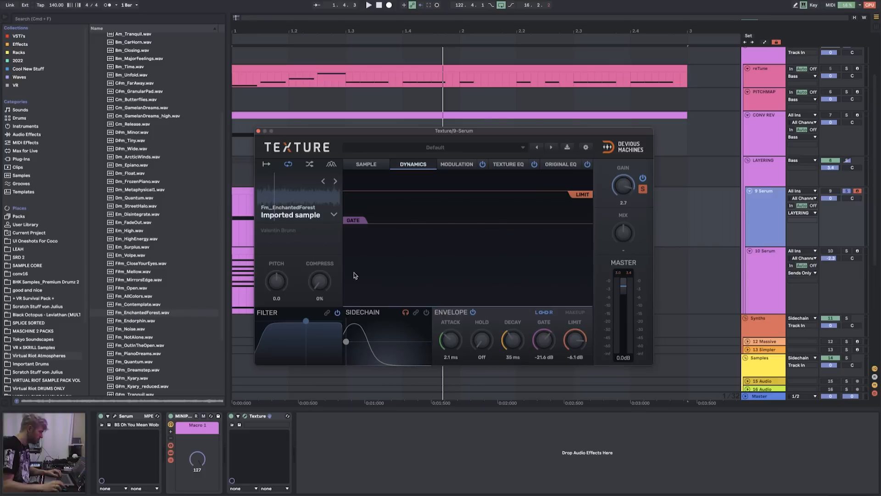
left_click(427, 313)
left_click_drag(346, 342, 393, 342)
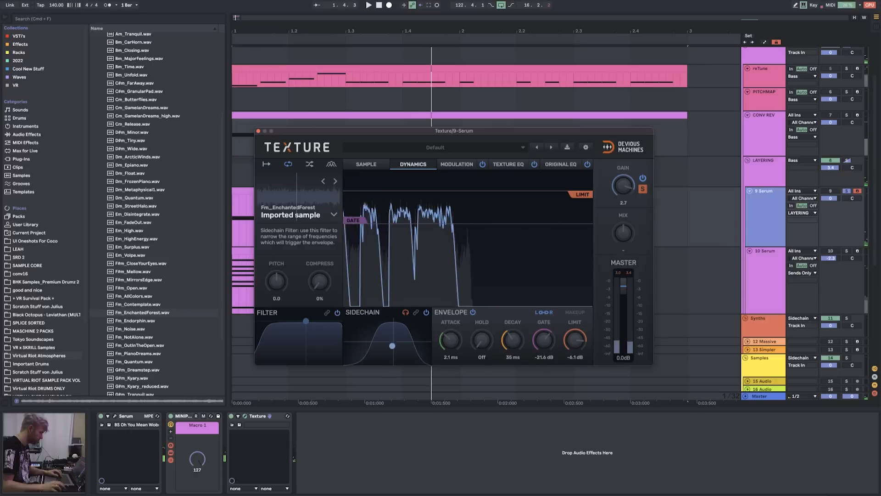
left_click_drag(392, 341, 388, 353)
- Lower Texture's gate to -27.4 dB and lengthen the envelope to 24 ms attack and 51 ms decay
left_click_drag(354, 221, 357, 232)
left_click_drag(509, 347, 508, 340)
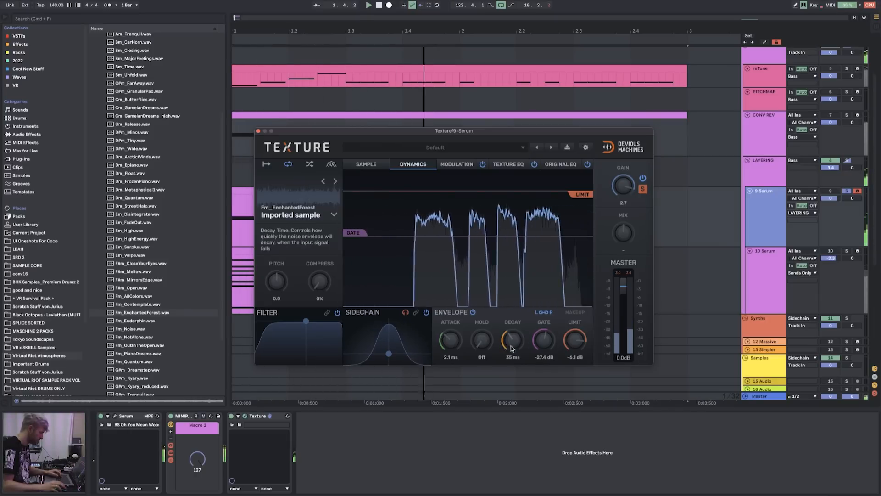
key("space")
left_click_drag(449, 356, 451, 344)
key("space")
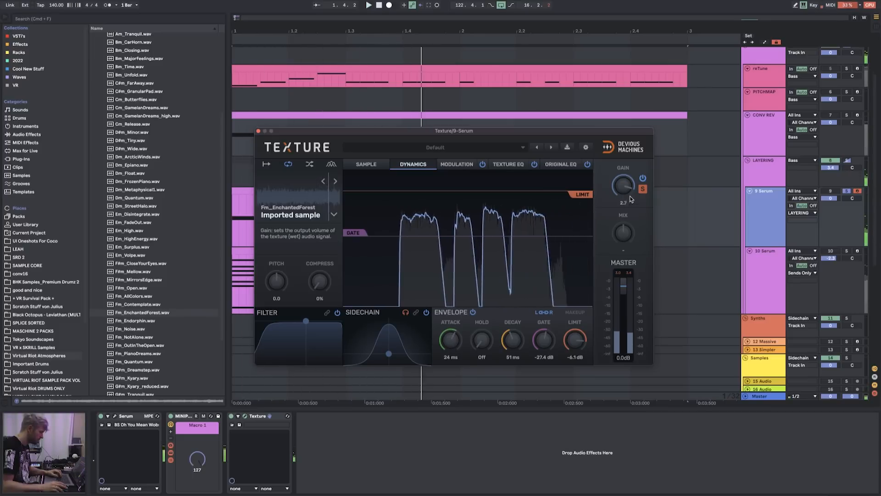
- Turn off the texture solo and raise Texture's gain to 12.0 while auditioning the blend
left_click(642, 188)
left_click_drag(624, 193, 625, 186)
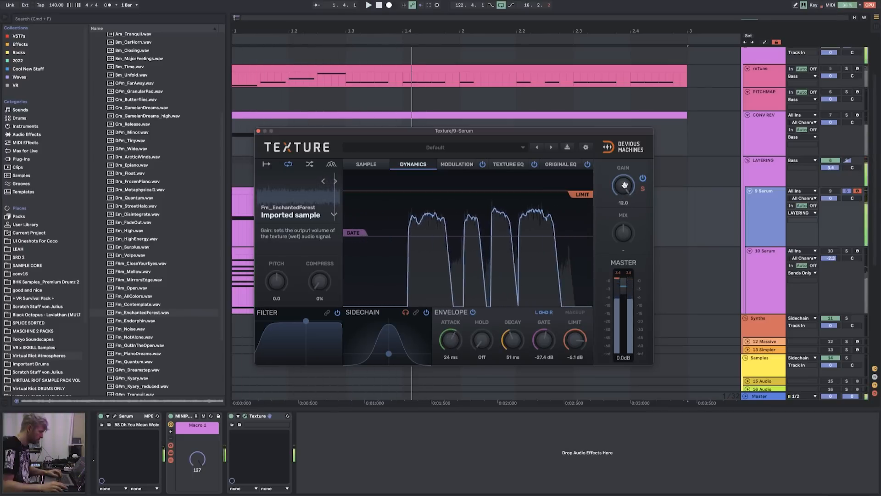
key("space")
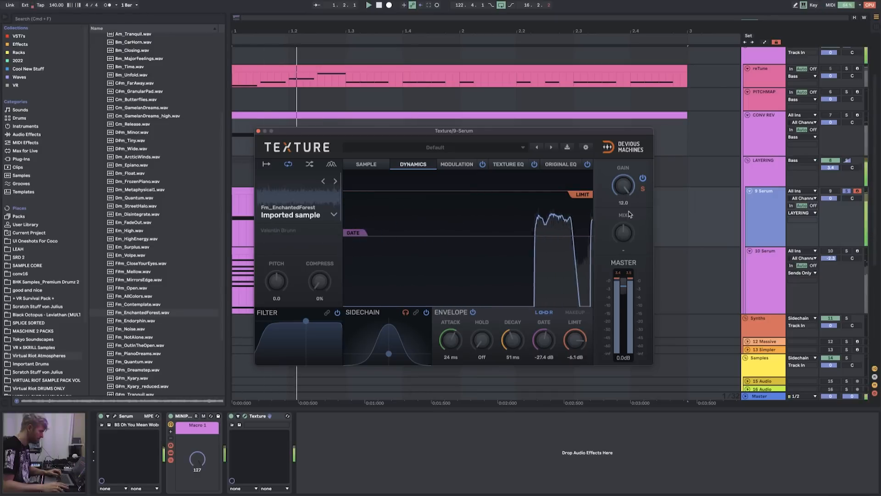
- Set Texture's mix to 34 Wet and narrow the noise filter to a band of higher frequencies
key("space")
left_click_drag(625, 234, 625, 216)
key("space")
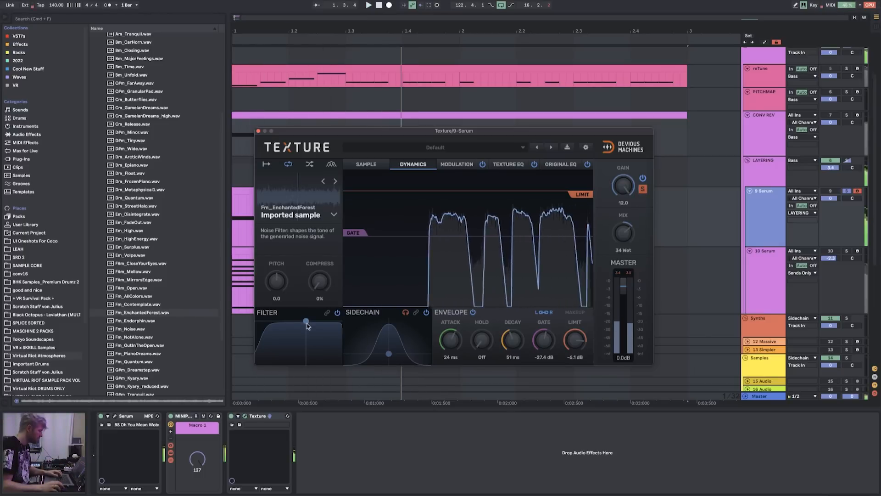
left_click_drag(300, 321, 322, 342)
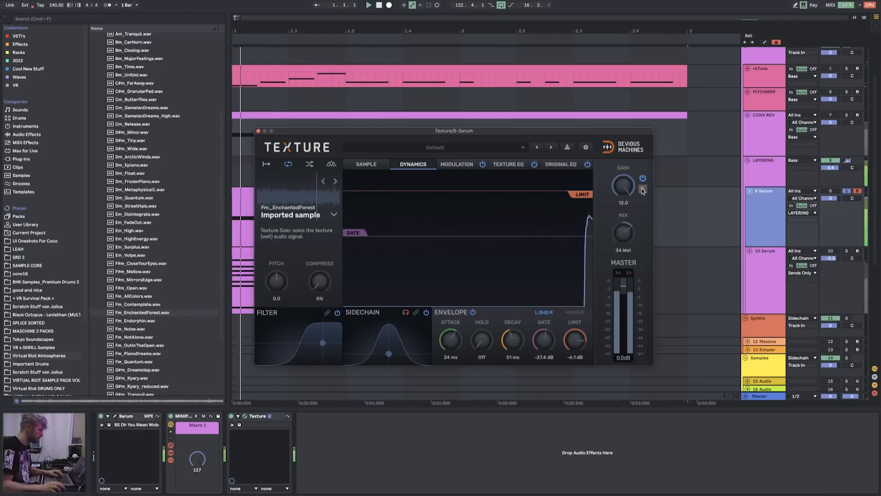
- Step through the imported sample's Granular and Random playback modes in Texture, and set the mode to Trigger
left_click(450, 166)
left_click(366, 164)
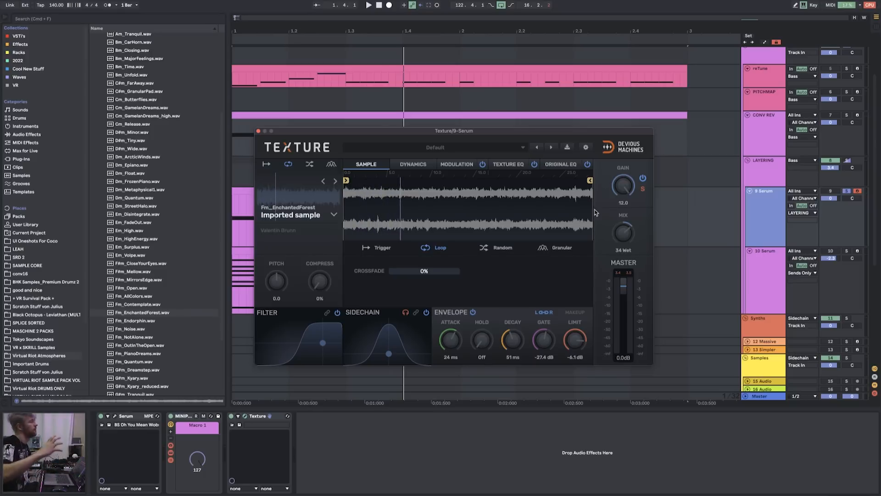
left_click(385, 247)
key("space")
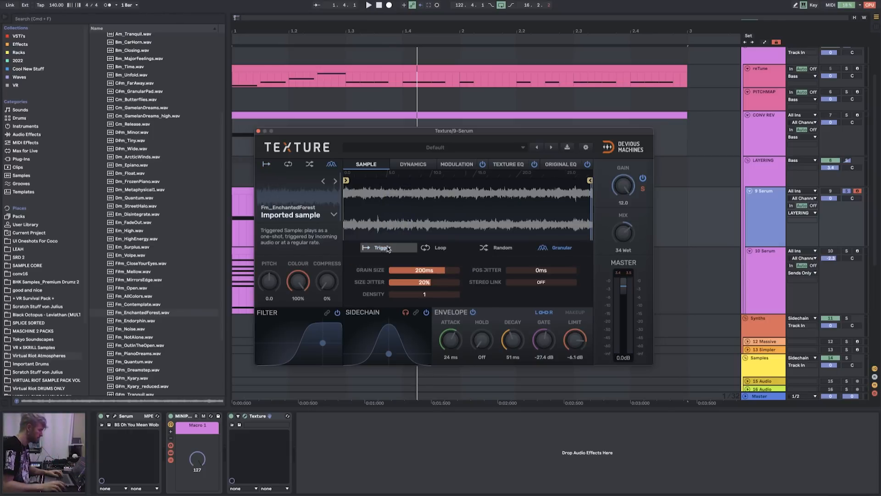
left_click(556, 248)
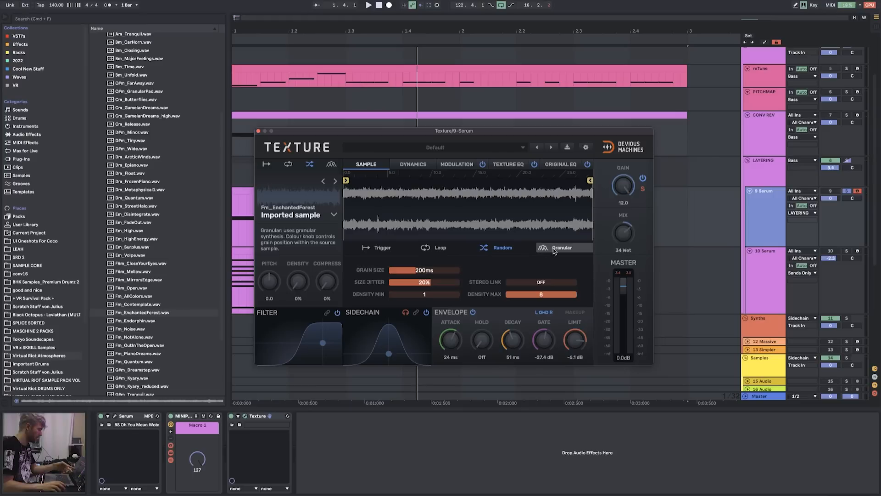
left_click(391, 249)
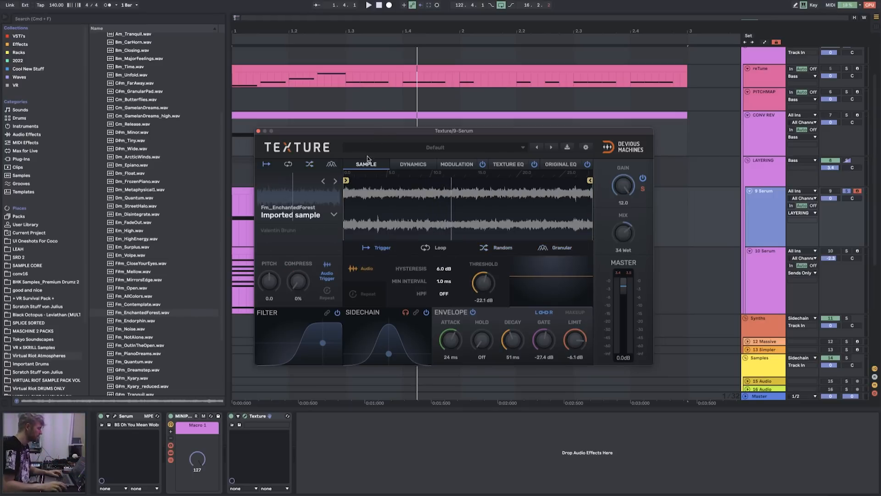
- Review the clips and device chains of the reTune and CONV REV tracks in the arrangement
left_click_drag(404, 131, 535, 223)
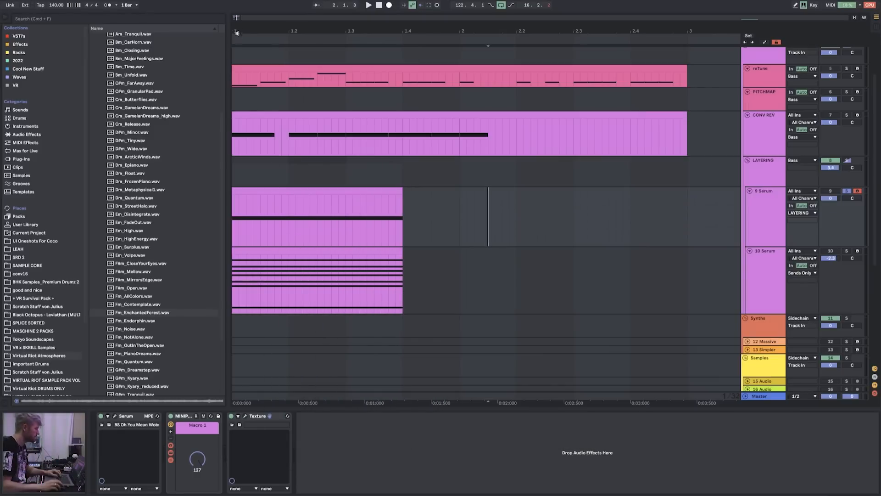
mouse_move(237, 33)
left_mouse_down()
mouse_move(252, 54)
mouse_move(240, 30)
left_mouse_up()
left_click(252, 67)
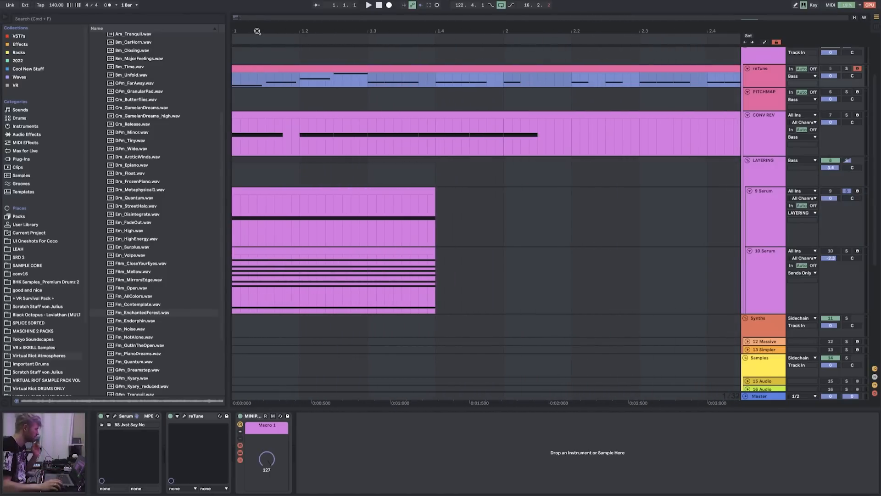
left_click(783, 75)
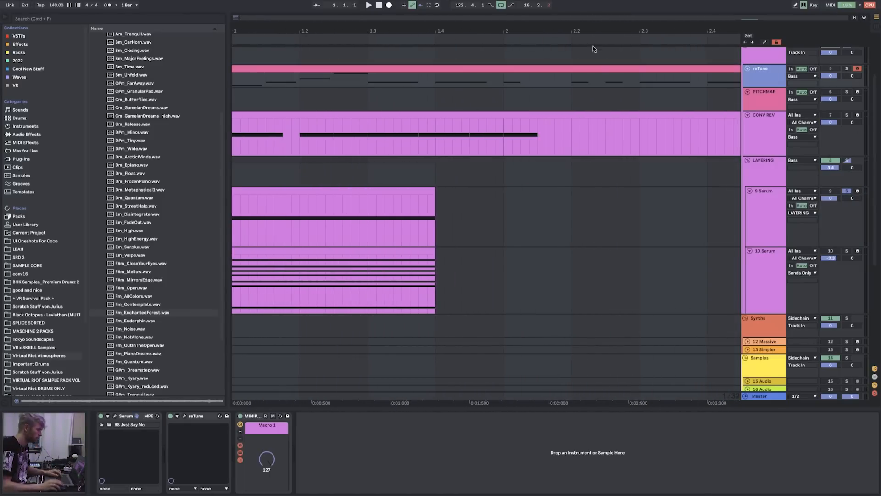
left_click_drag(242, 28, 242, 17)
left_click(288, 113)
left_click(382, 66)
left_click(363, 111)
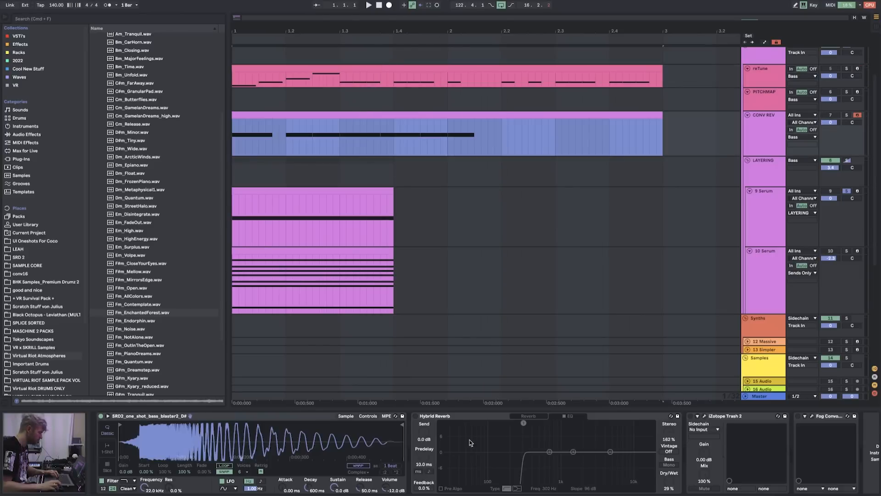
- Delete Texture from the 9 Serum device chain and show the reTune track's devices
left_click(351, 192)
left_click(260, 417)
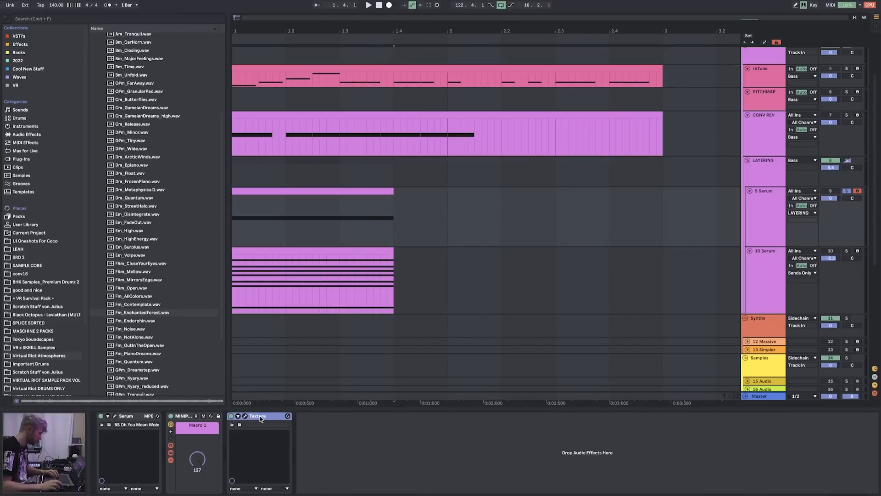
key("Delete")
left_click(779, 81)
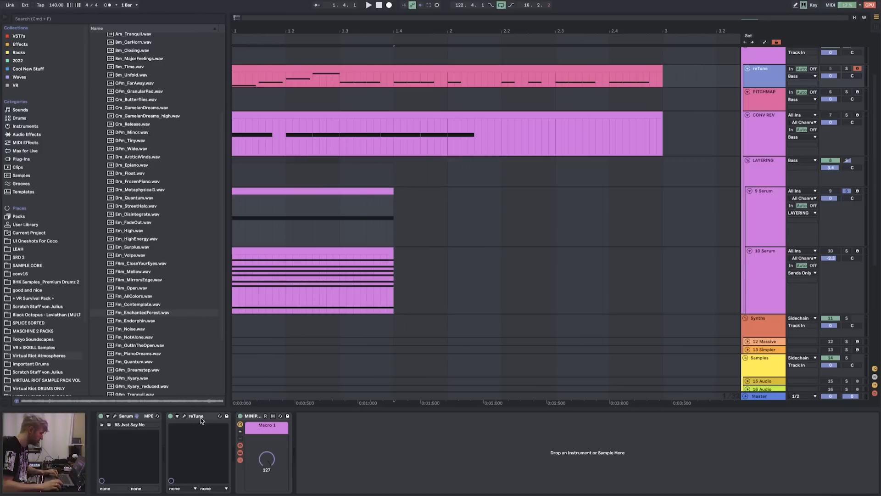
- Copy the reTune device onto the 9 Serum track and play the loop through its note grid
left_click_drag(301, 313, 267, 424)
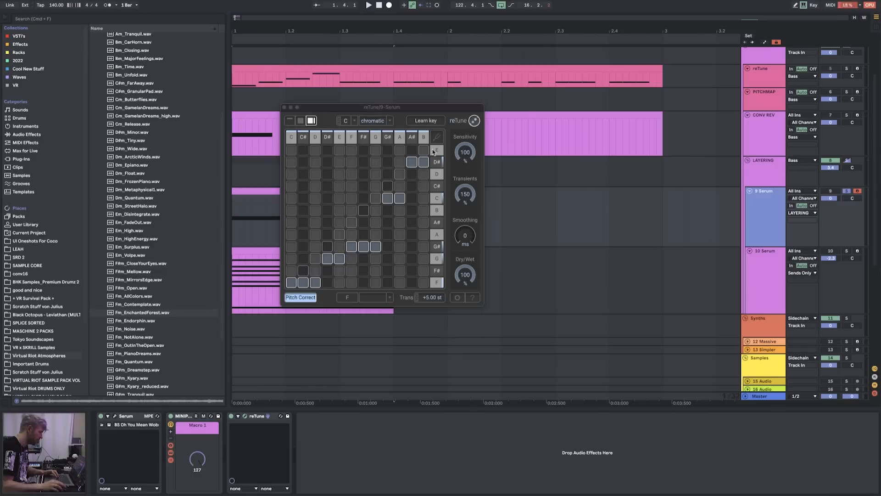
left_click(314, 282)
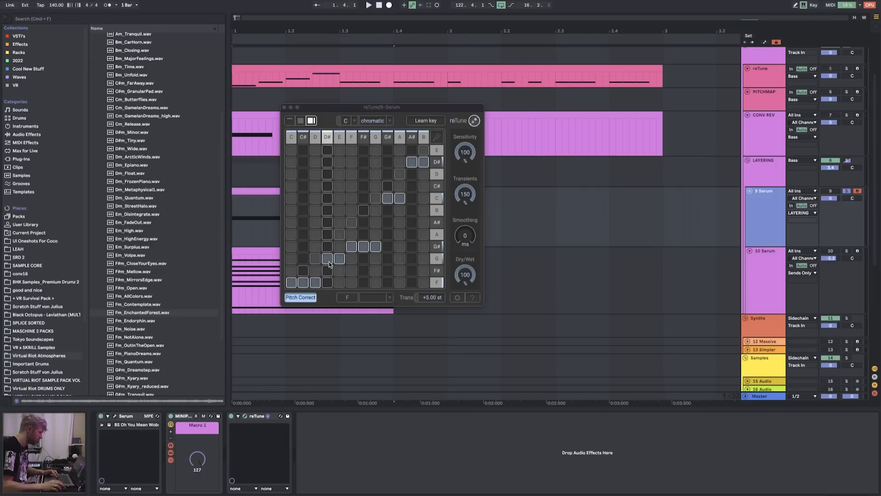
left_click(304, 281)
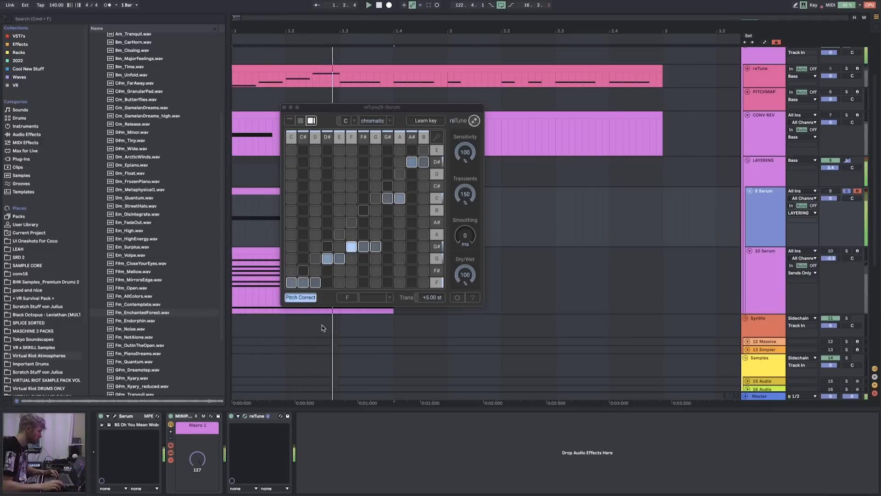
left_click_drag(418, 302, 417, 300)
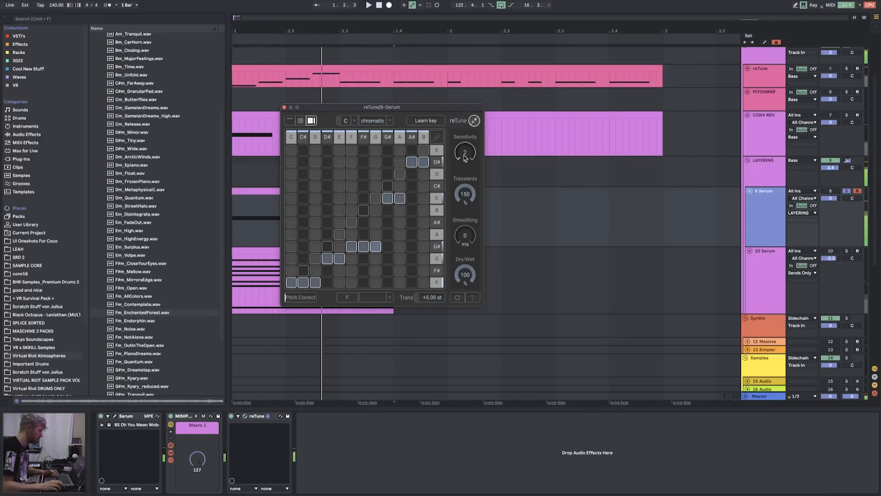
- Audition reTune with reduced Sensitivity and Pitch Correct off, then with Transients at 0%, restoring the settings after each comparison
left_click_drag(464, 152, 459, 175)
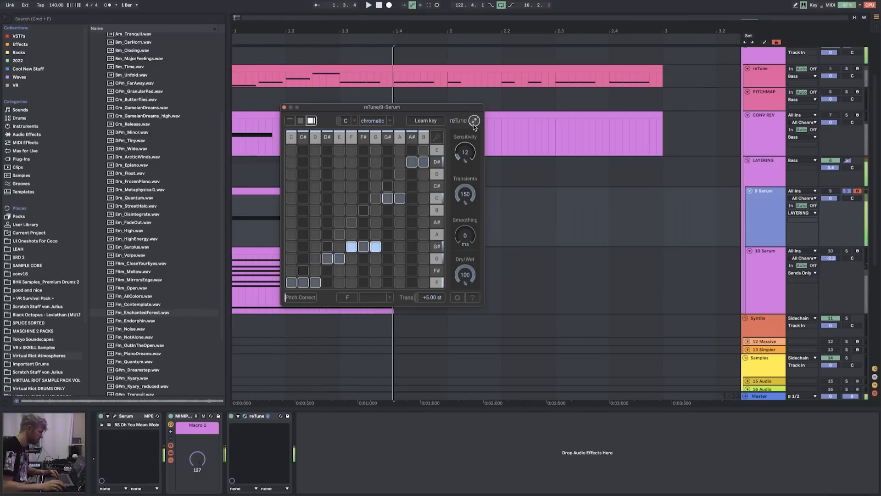
left_click(312, 296)
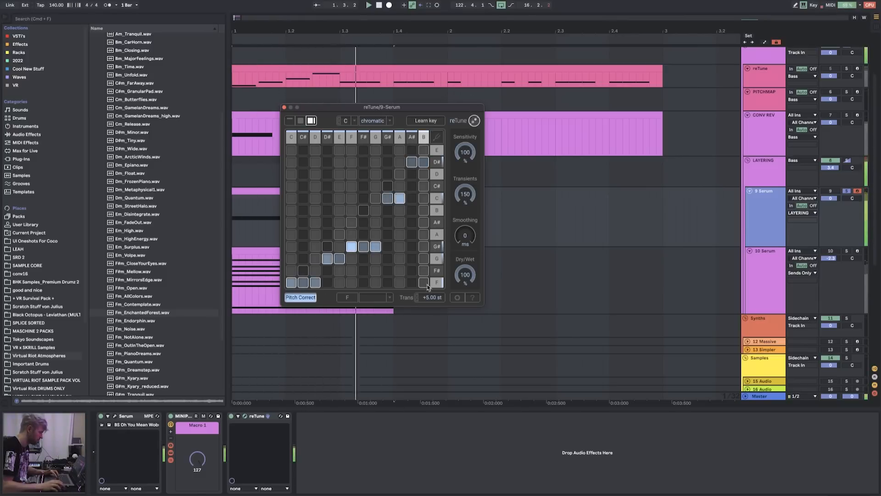
left_click_drag(462, 195, 458, 244)
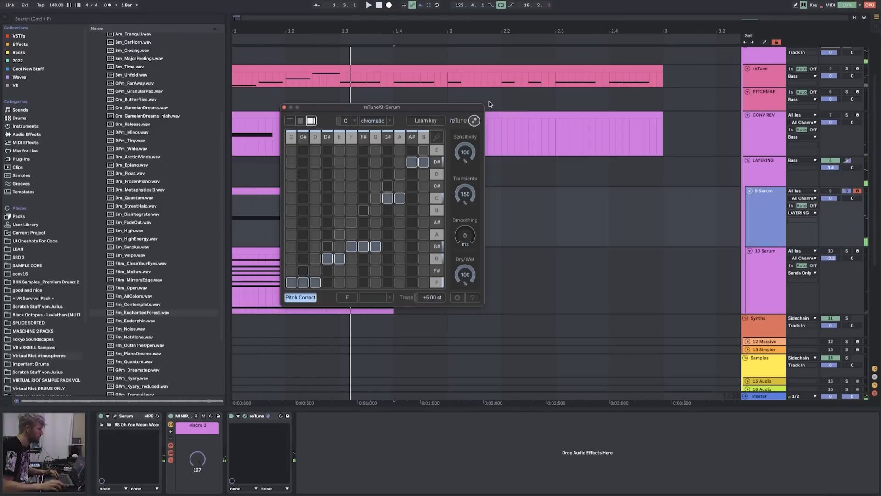
key("space")
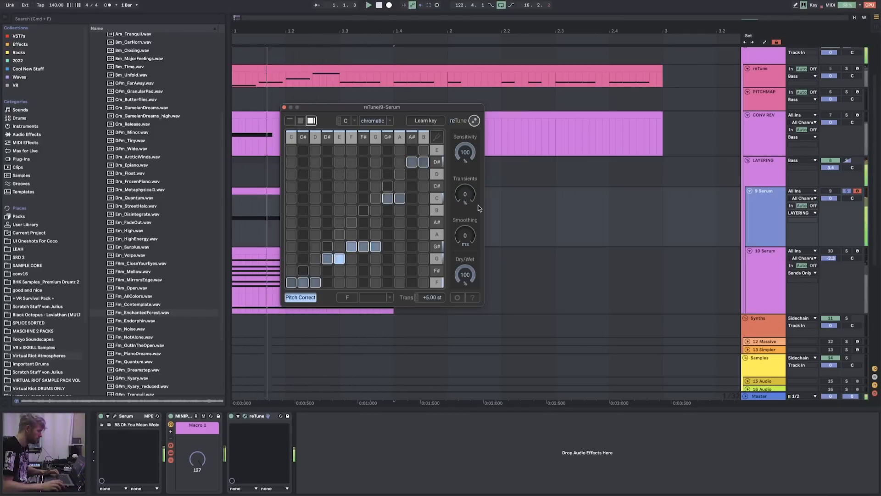
left_click_drag(479, 208, 486, 97)
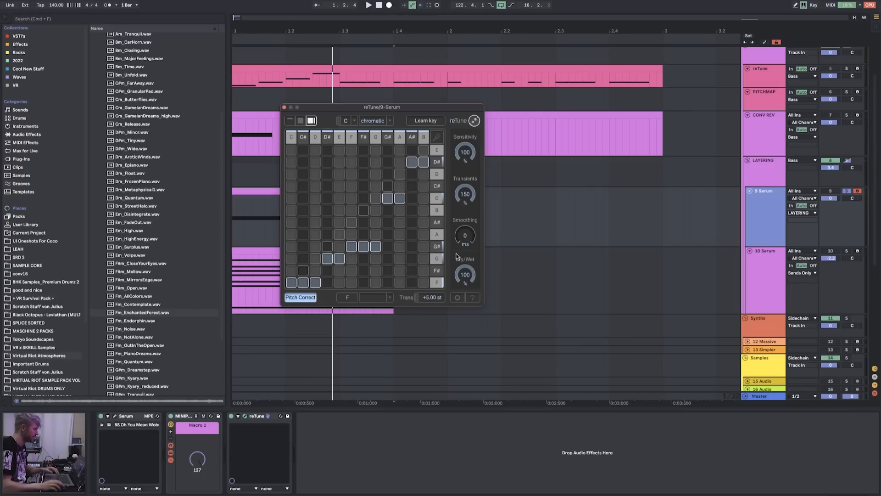
key("space")
- Set reTune's Smoothing to 44 ms and map the F, F# and G input notes to C
left_click_drag(465, 237, 465, 257)
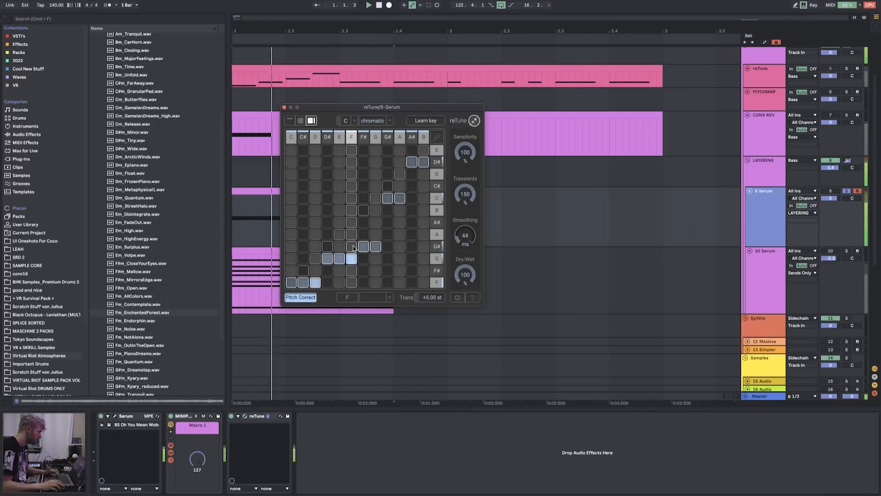
left_click(351, 199)
left_click(363, 199)
left_click(376, 199)
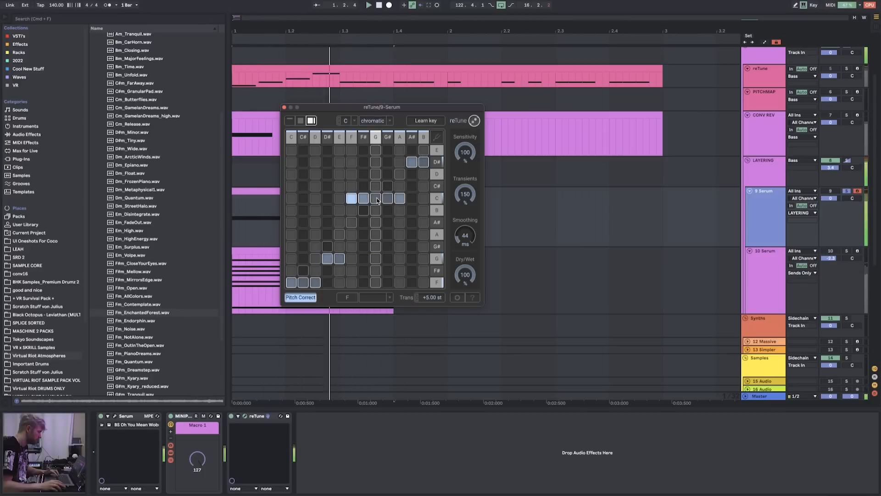
- Try other targets in reTune's note grid, mapping E and G to G#, and F# to F
left_click(352, 259)
left_click(339, 246)
left_click(351, 247)
left_click(364, 247)
left_click(376, 247)
left_click(352, 283)
left_click(363, 283)
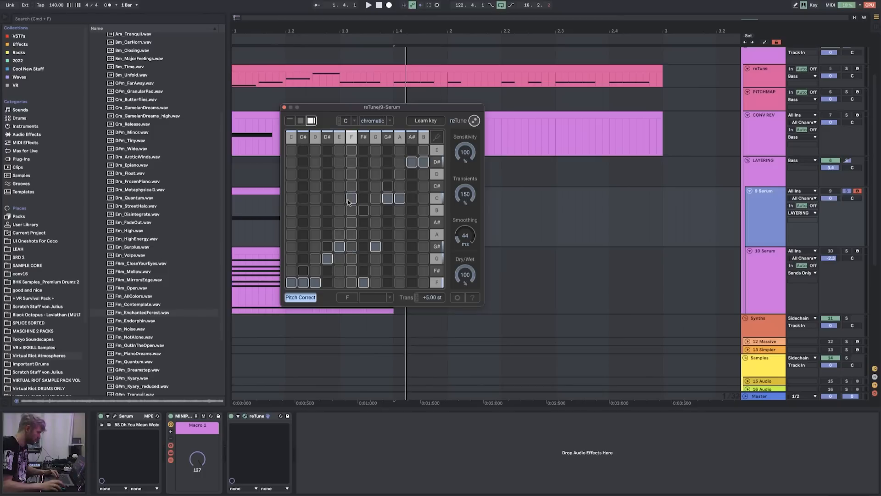
- Map F# to C and F to F in reTune's note grid while auditioning the loop
key("space")
left_click(363, 199)
key("space")
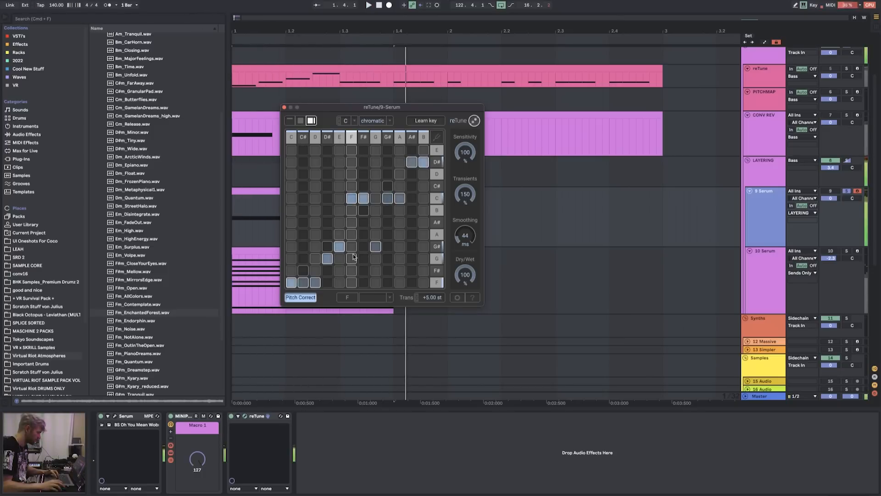
left_click(353, 281)
key("space")
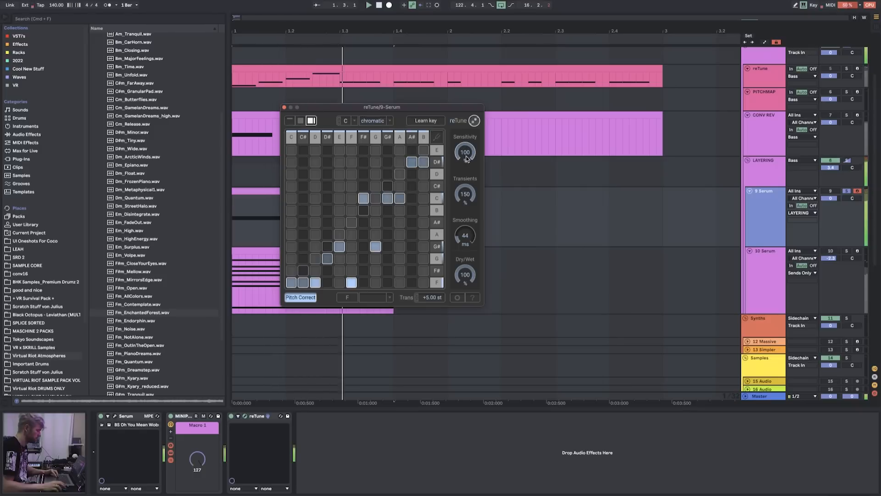
- Close the 9 Serum reTune window, solo the reTune track and switch off its reTune device
left_click(284, 107)
left_click_drag(255, 34, 257, 40)
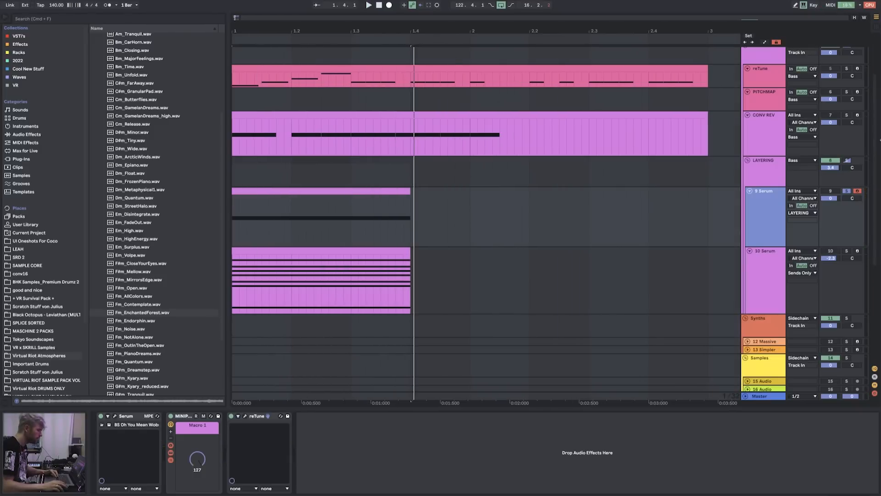
left_click(766, 70)
left_click(846, 69)
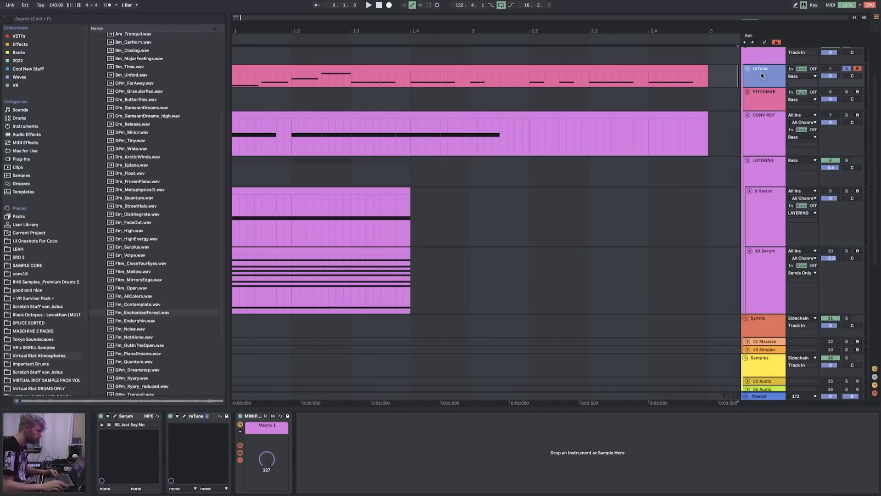
left_click(169, 418)
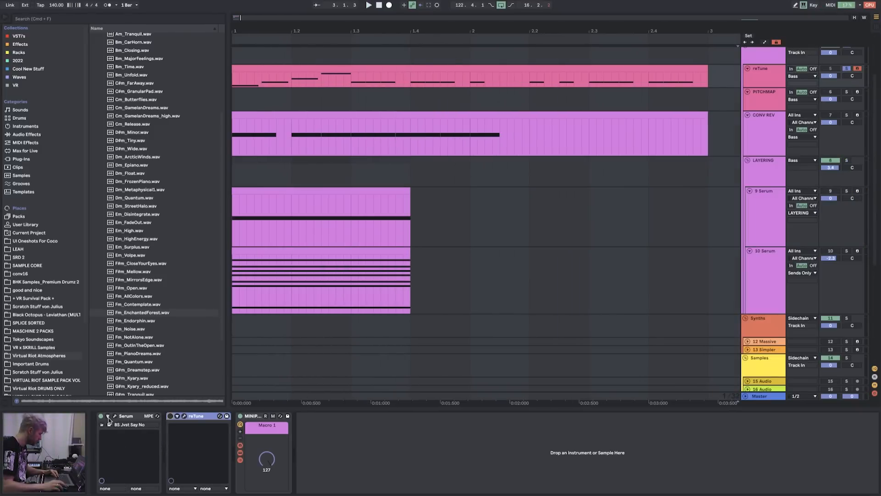
- Open Serum on the reTune track and play its MIDI clip without the pitch correction
key("super+alt+p")
left_click(292, 71)
key("space")
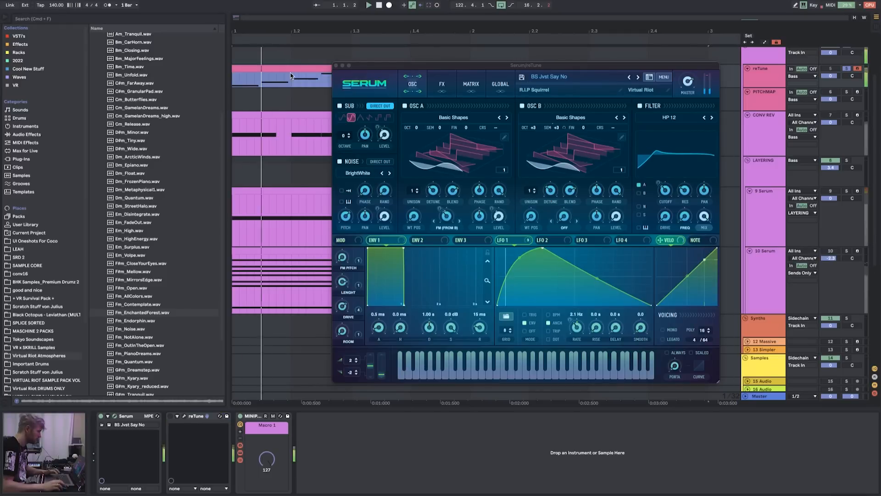
left_click_drag(344, 279, 357, 188)
key("space")
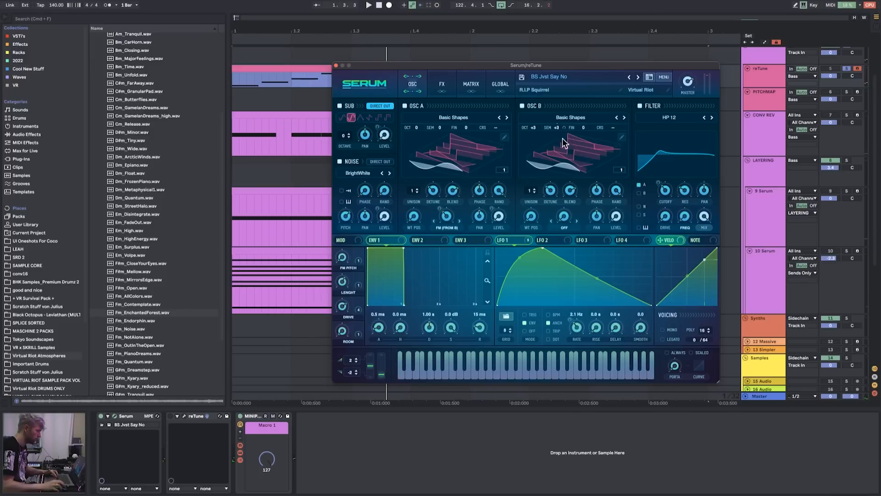
left_click_drag(340, 253, 317, 261)
key("space")
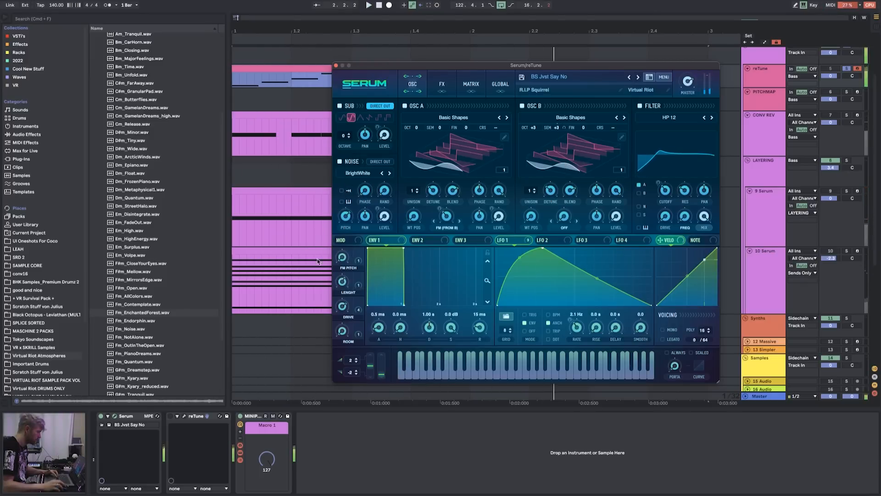
- Open the reTune track's note grid, switch the device back on and place its window beside Serum
left_click(183, 416)
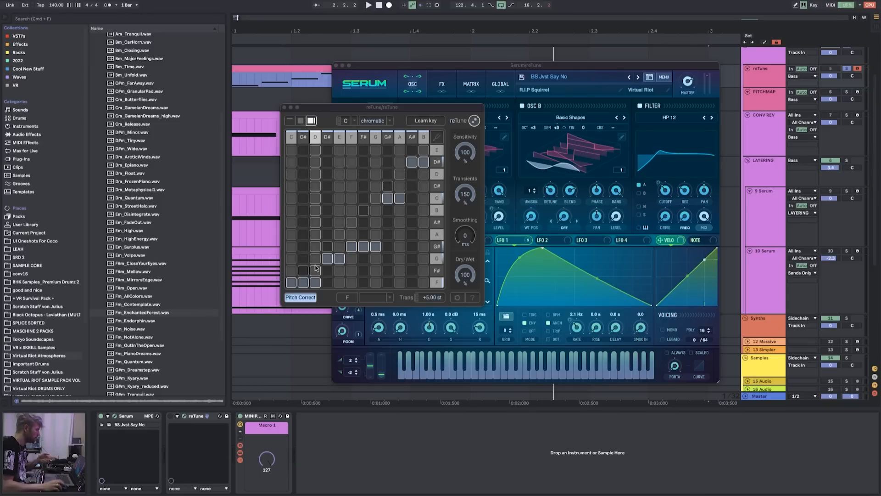
left_click(171, 418)
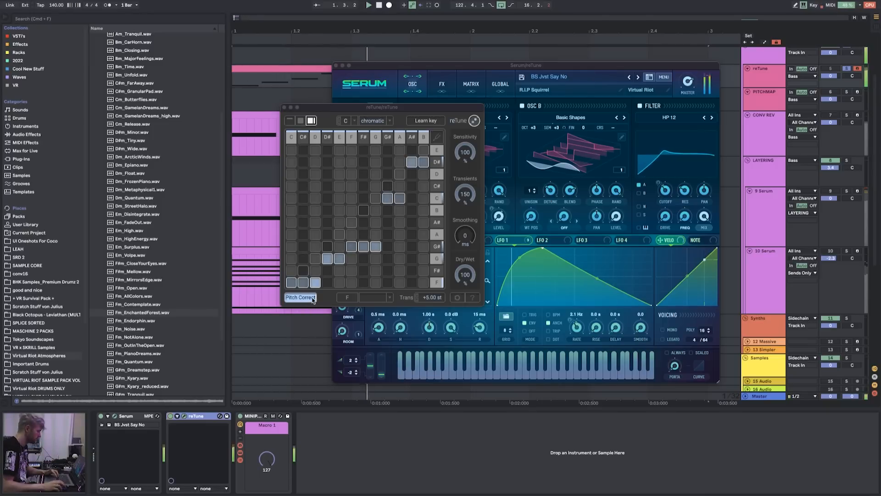
left_click_drag(381, 107, 205, 146)
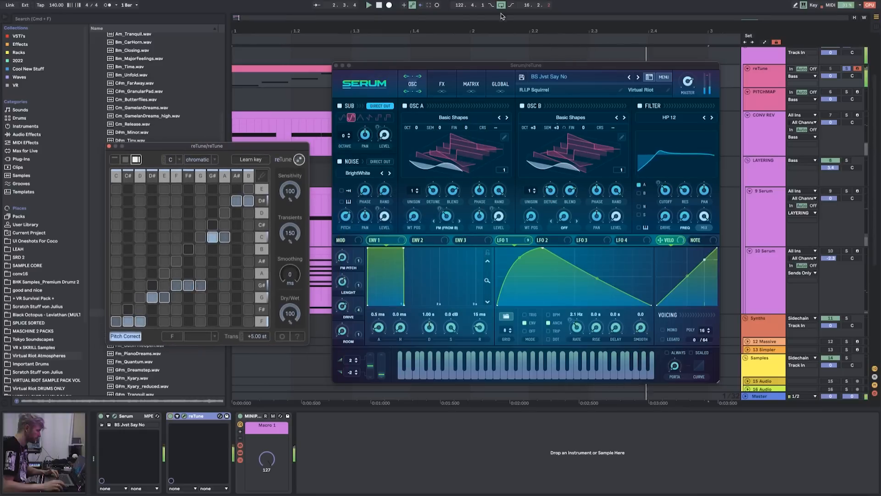
left_click_drag(474, 66, 374, 167)
scroll(665, 71, "up", 3)
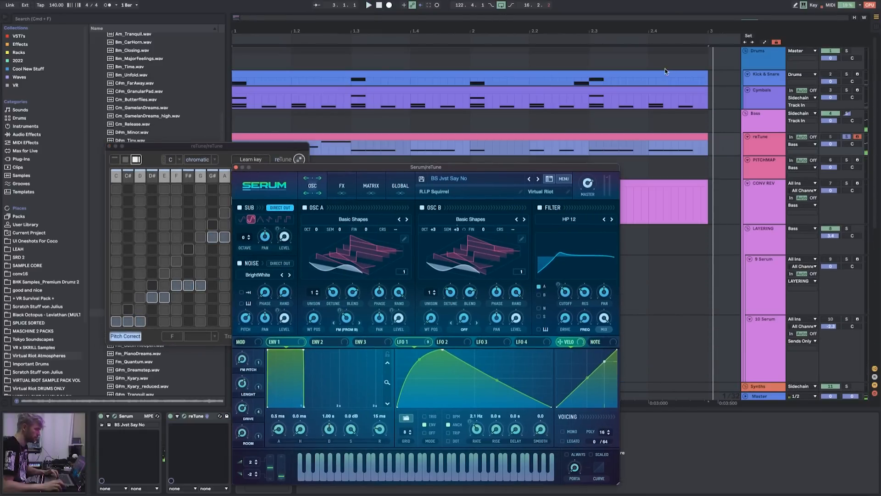
- Unsolo the reTune track, mute the LAYERING and CONV REV tracks, and play the loop with the drums
left_click(846, 137)
left_click_drag(436, 167, 510, 217)
left_click(834, 230)
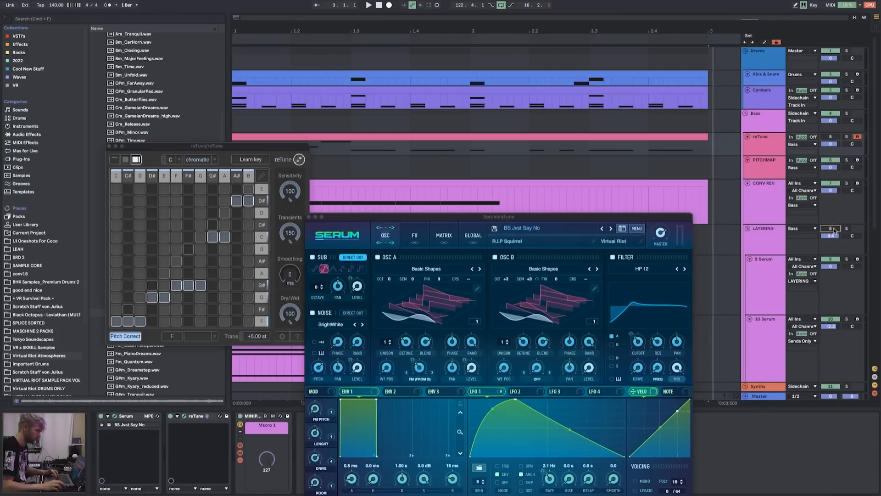
scroll(744, 203, "down", 2)
scroll(740, 202, "down", 4)
key("space")
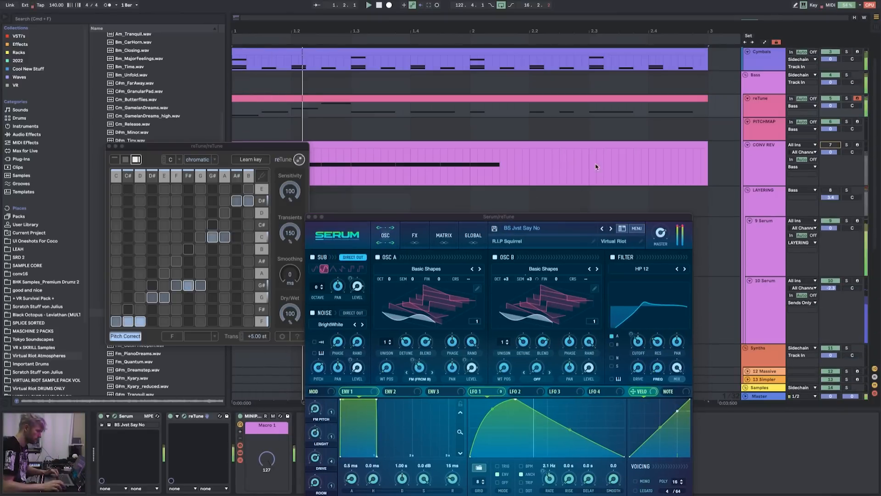
- Bring Serum's macros into view and adjust the FM Pitch macro on the reTune track while the loop plays
left_click_drag(494, 218, 495, 103)
mouse_move(316, 286)
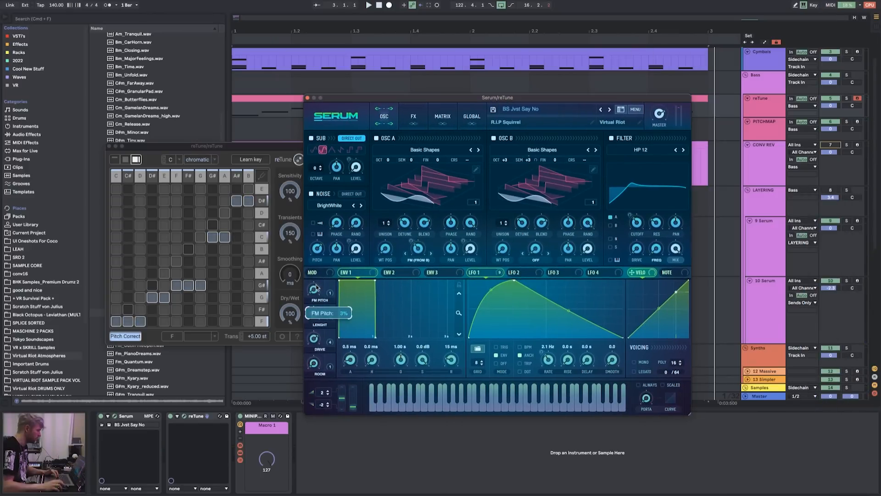
left_click(769, 121)
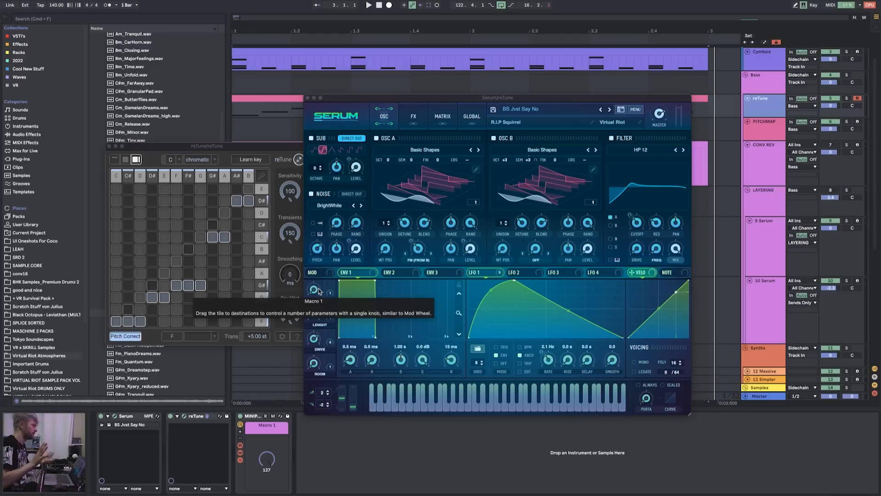
key("space")
left_click_drag(320, 291, 327, 238)
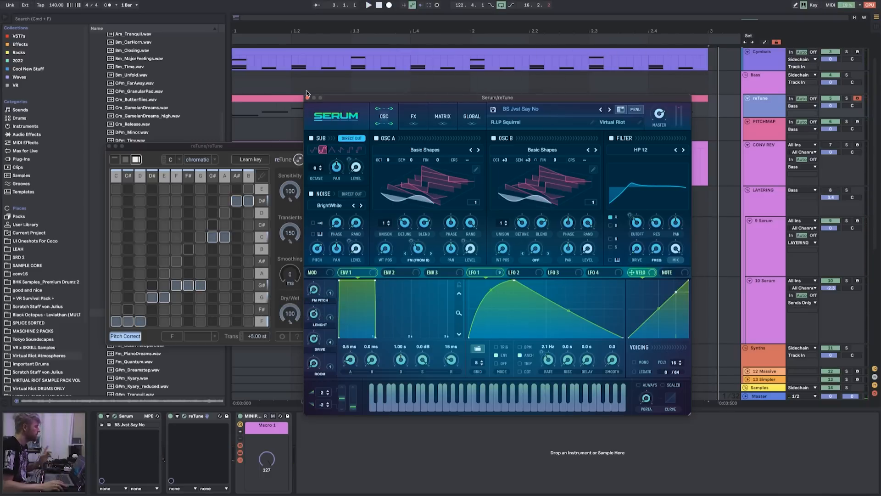
left_click(755, 113)
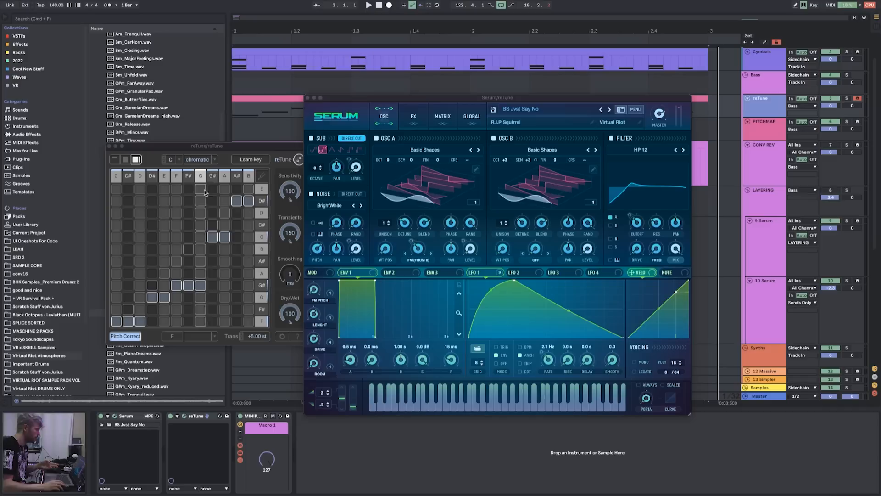
- Compare the reTune bass with Transients at 0% and 150%, and with Pitch Correct off and on
left_click_drag(289, 233, 275, 330)
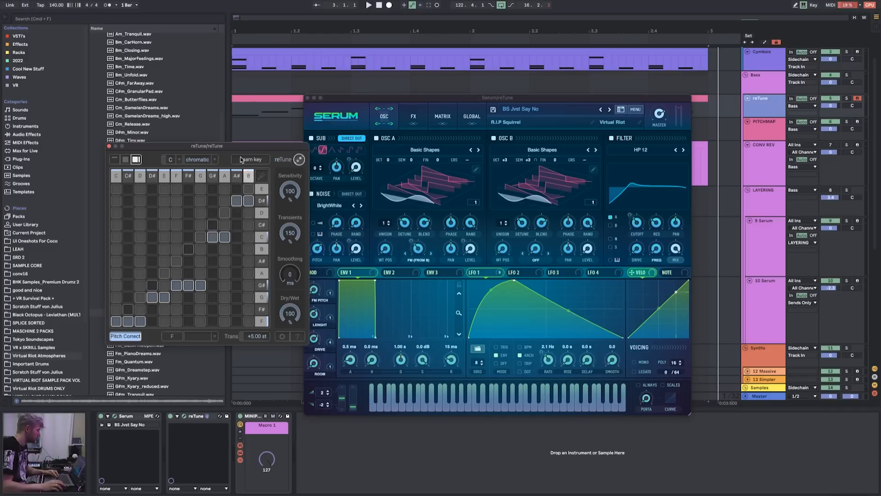
left_click_drag(293, 236, 293, 238)
key("space")
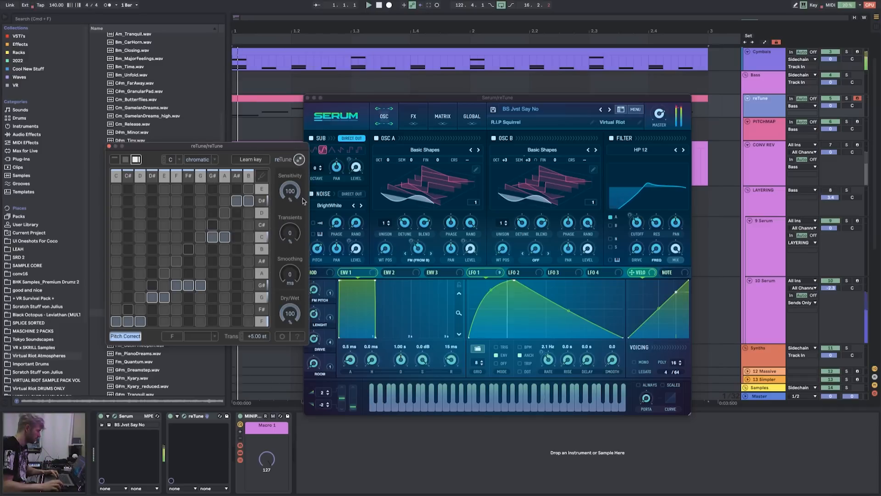
left_click_drag(292, 239, 297, 232)
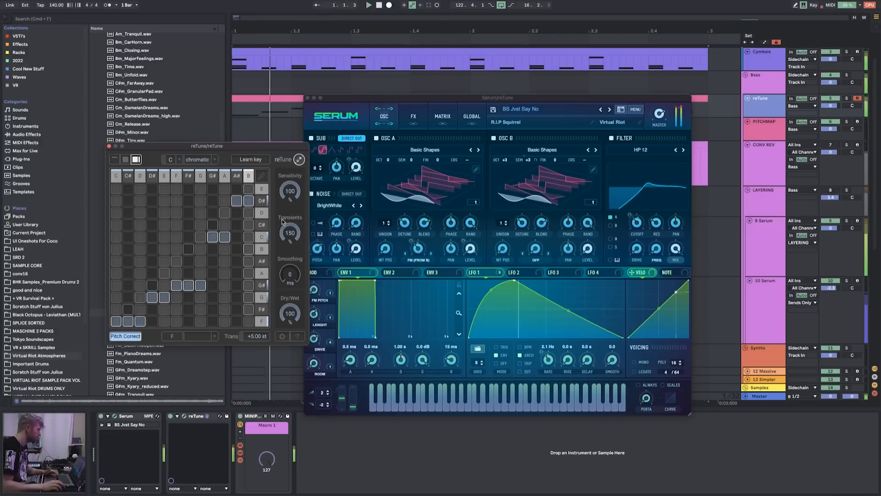
left_click(118, 337)
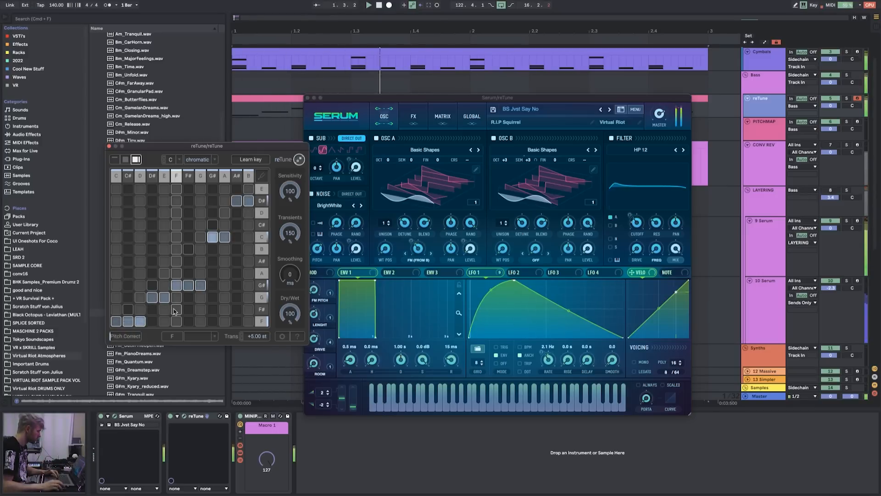
left_click(119, 337)
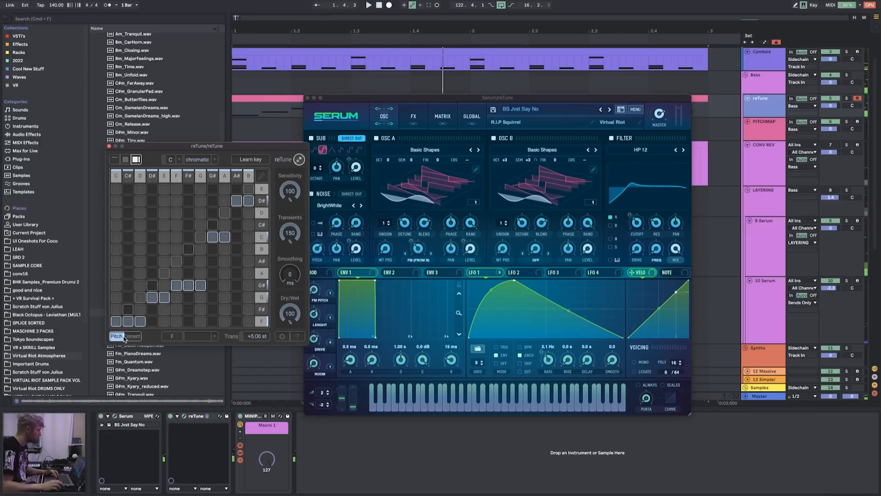
- Play the loop and compare the reTune bass with Dry/Wet at 0% and at 100%
key("space")
left_click_drag(289, 201, 290, 211)
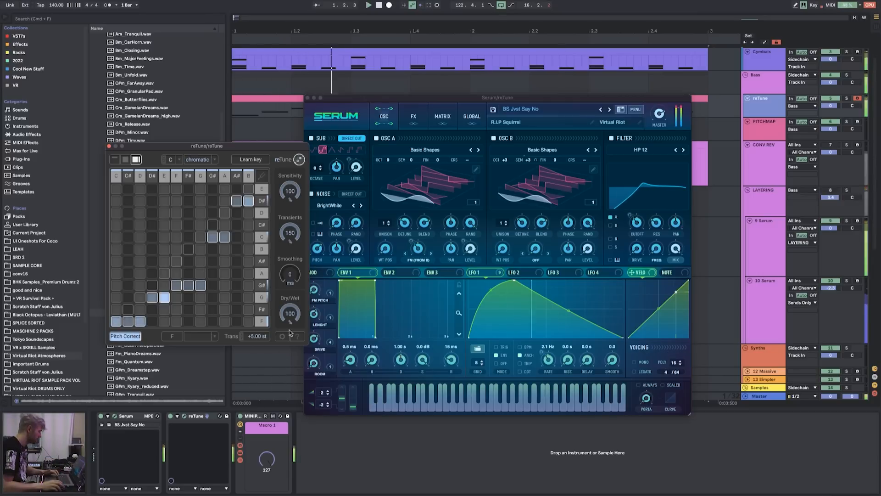
left_click_drag(294, 317, 301, 391)
key("space")
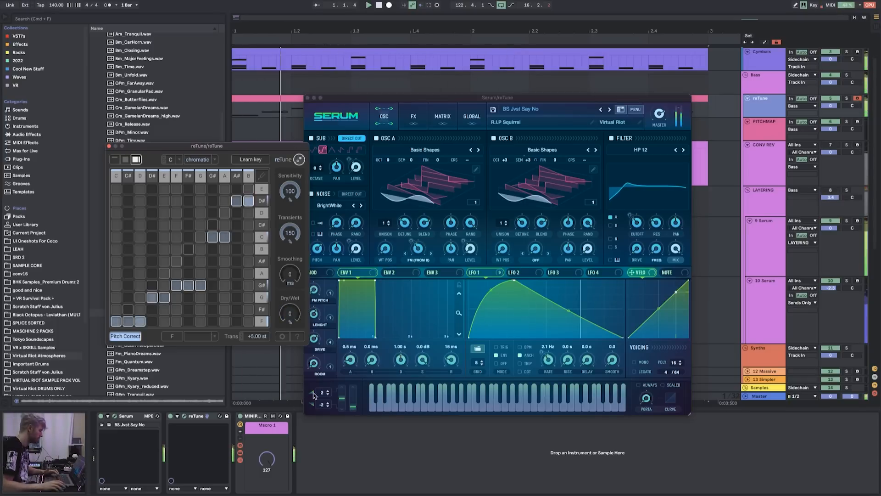
left_click_drag(297, 320, 313, 221)
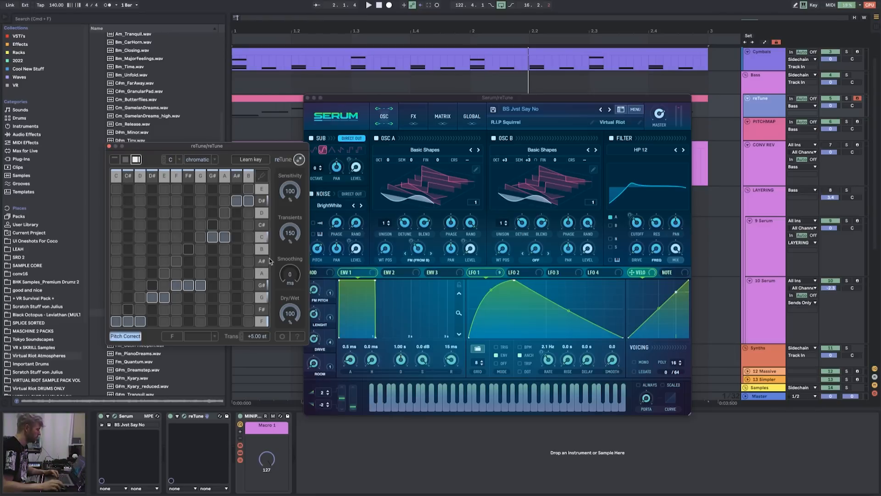
- Set reTune's transposition to +3.00 st and move Serum's FM Pitch macro while the loop plays
double_click(241, 339)
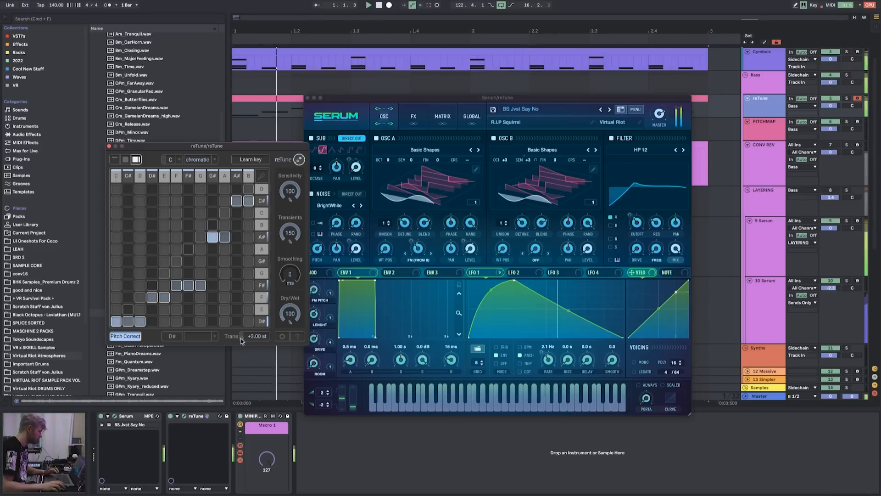
left_click_drag(314, 290, 325, 247)
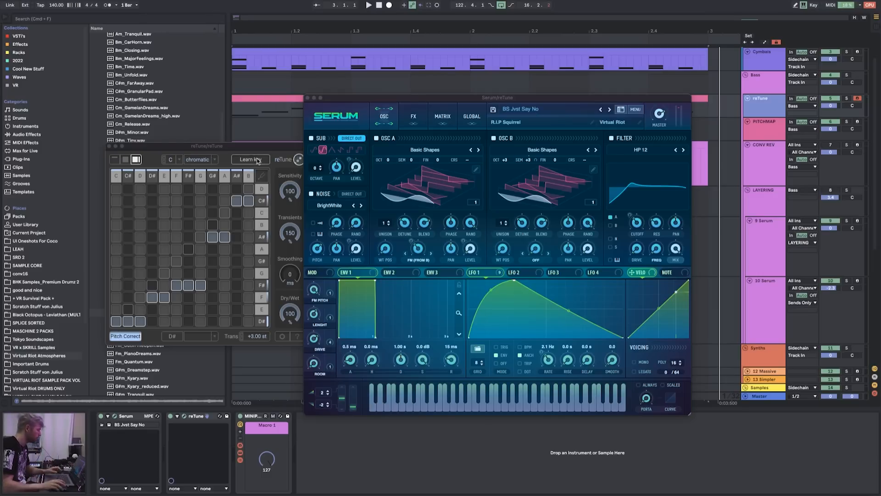
- Close the Serum and reTune windows and duplicate the reTune track
left_click(307, 99)
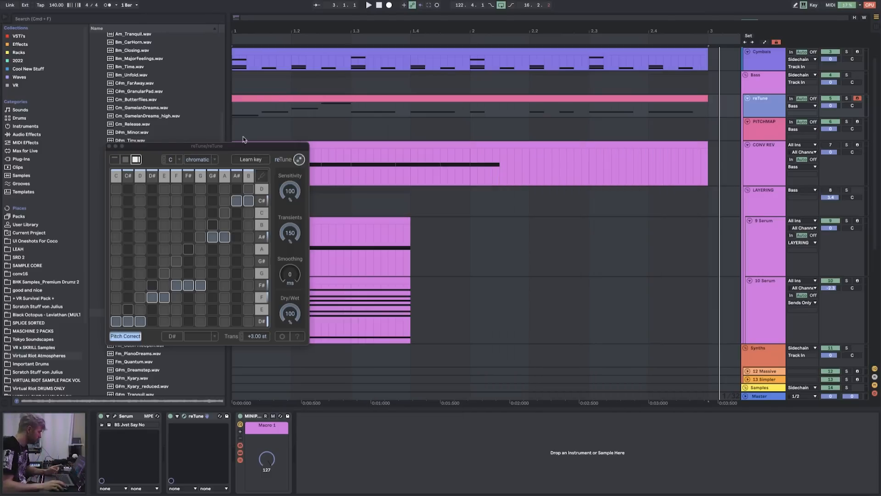
left_click(111, 153)
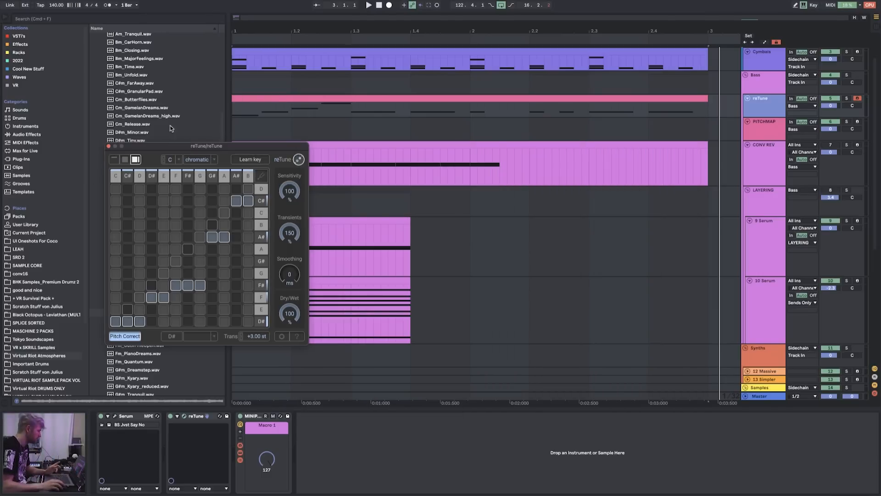
left_click(108, 146)
key("minus")
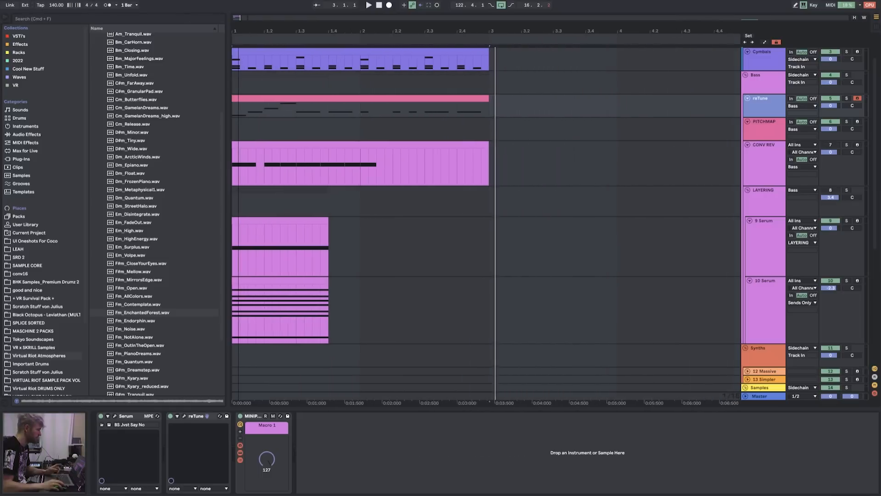
key("super+d")
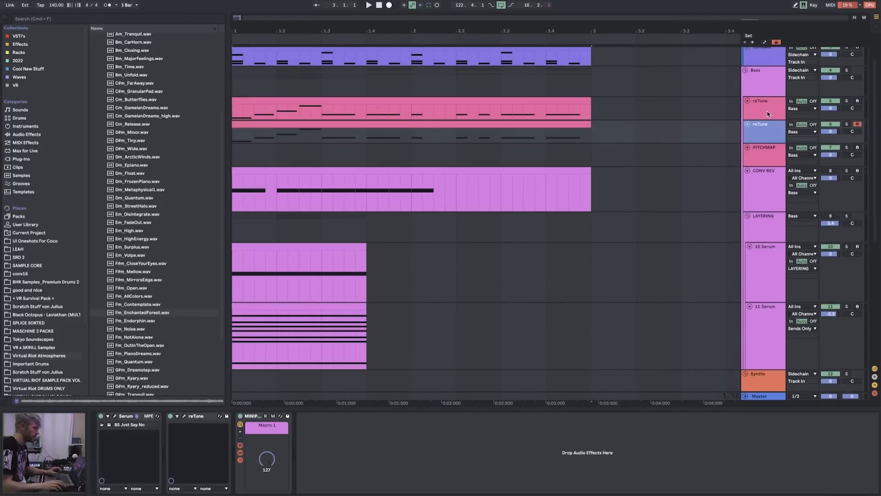
- Replace the reTune device on the duplicated track with the PITCHMAP effect, placed directly after Serum
left_click(192, 416)
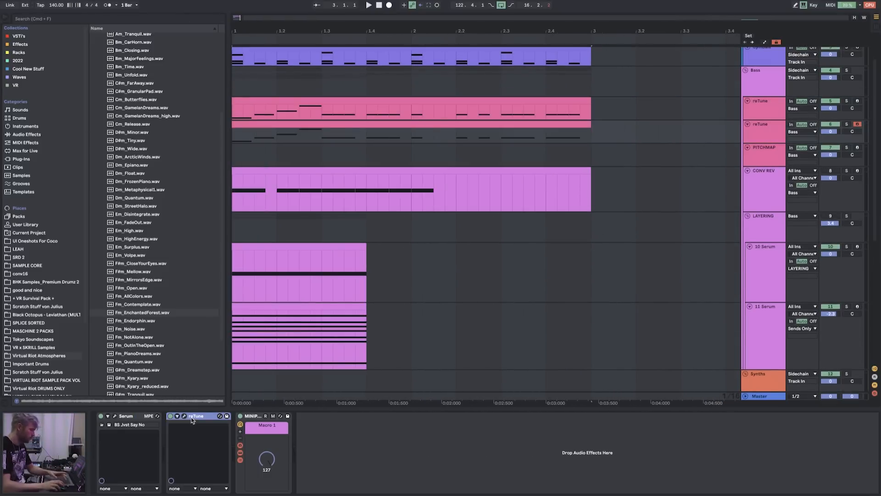
key("Delete")
left_click(21, 44)
scroll(91, 156, "down", 10)
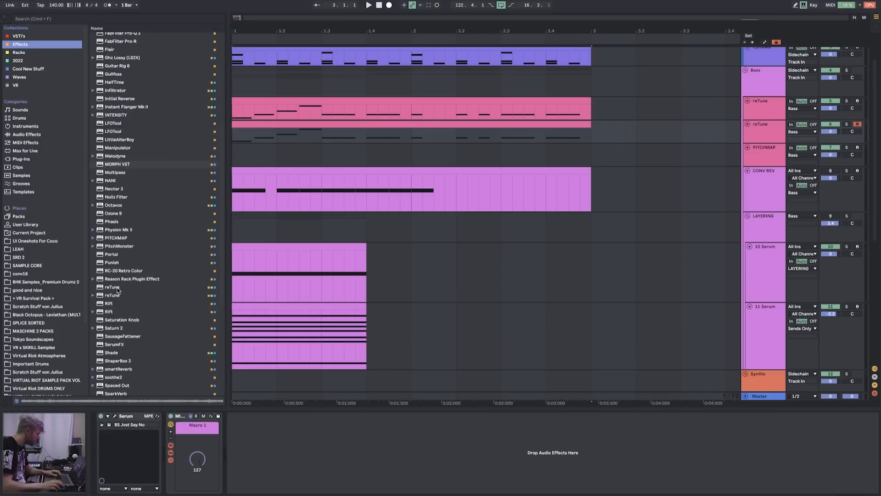
mouse_move(115, 237)
left_mouse_down()
mouse_move(186, 459)
mouse_move(163, 433)
left_mouse_up()
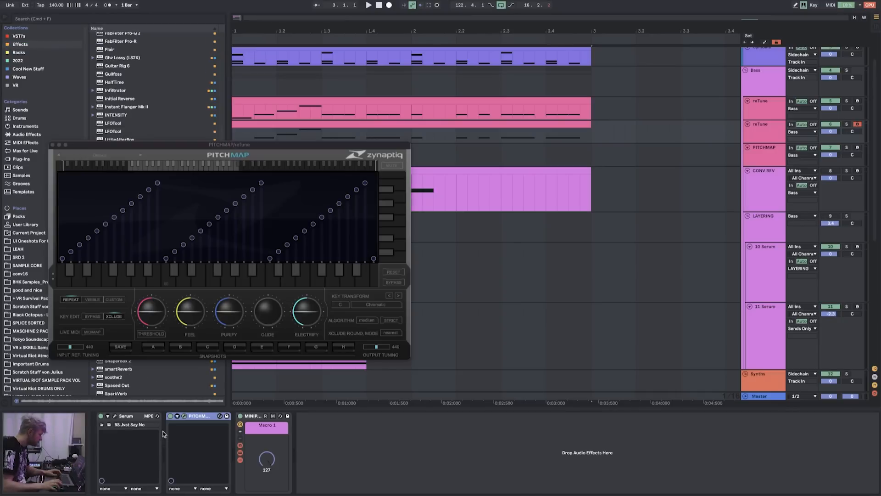
- Set PITCHMAP's key transform to D#/Eb with the Pentatonic Minor scale
left_click(339, 308)
left_click(341, 306)
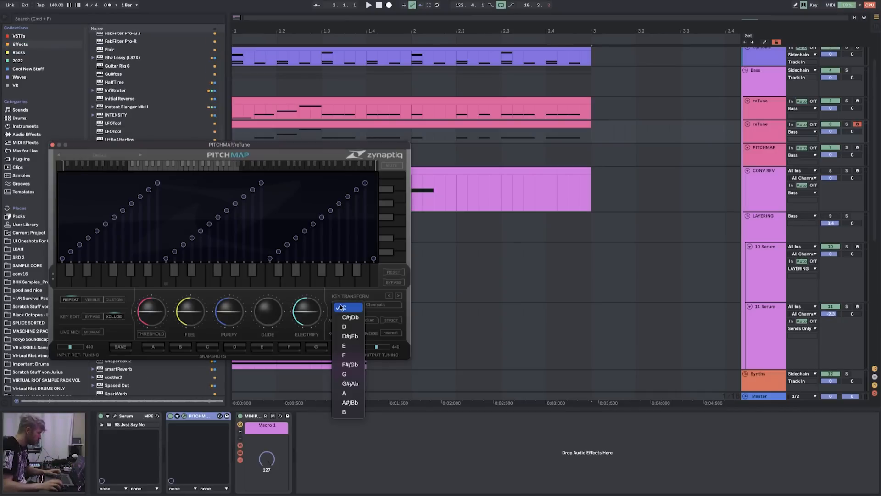
left_click(349, 336)
left_click(385, 306)
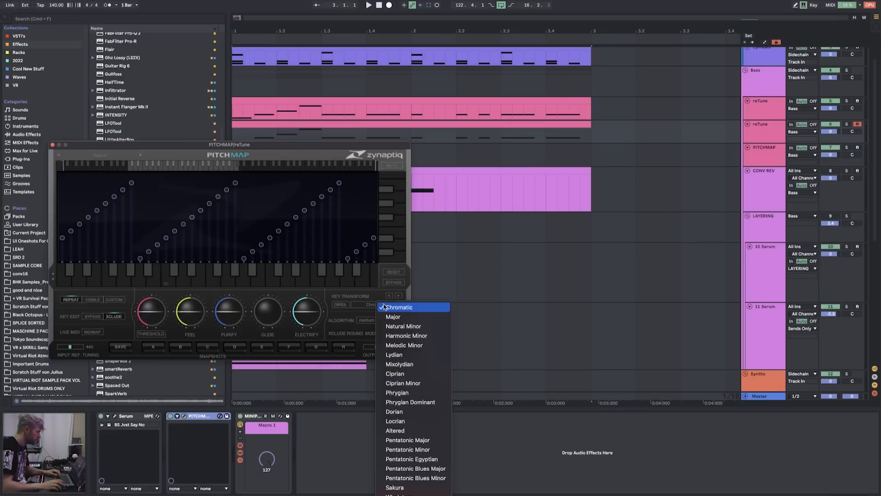
left_click(417, 451)
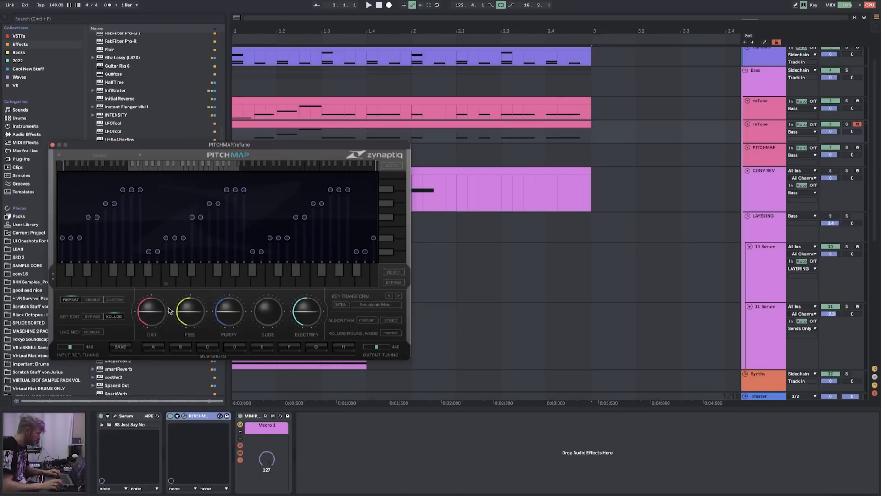
- Solo the duplicated track with PITCHMAP and adjust Purify while the loop plays
left_click(847, 124)
key("space")
left_click_drag(228, 312, 230, 305)
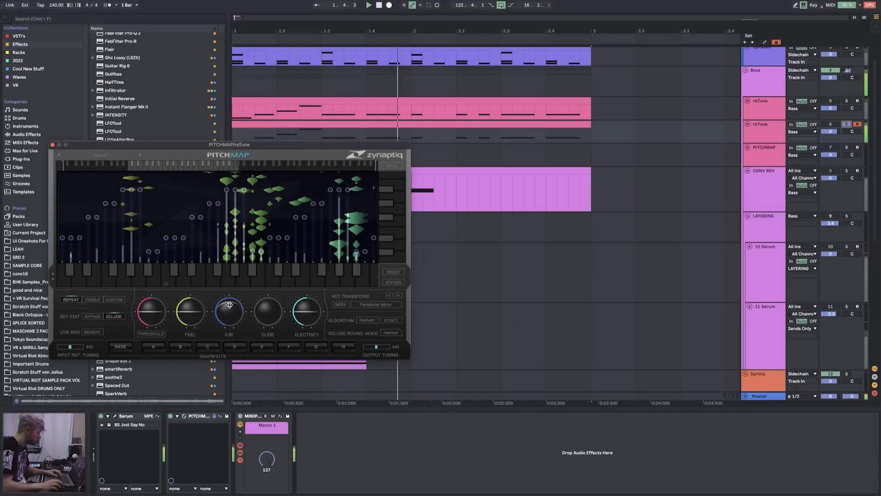
- Switch solo between the reTune version and the PITCHMAP version of the track to compare the two basses
left_click(847, 101)
left_click(780, 109)
left_click(184, 416)
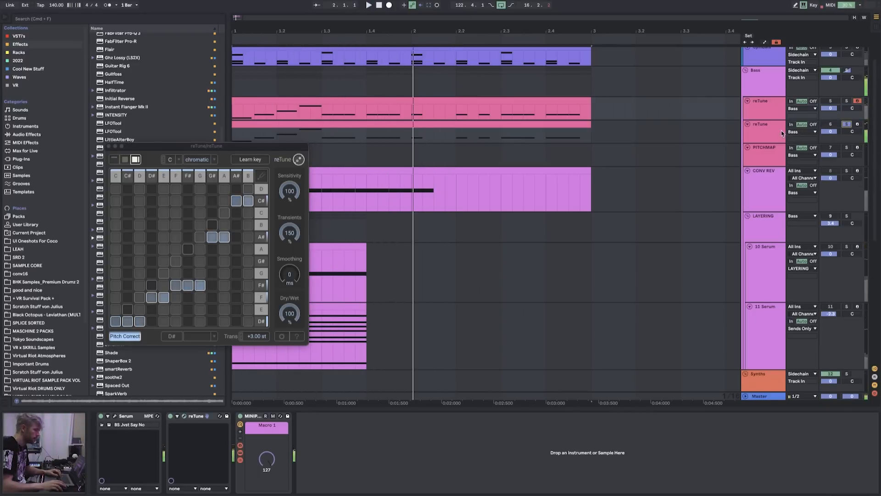
left_click(848, 126)
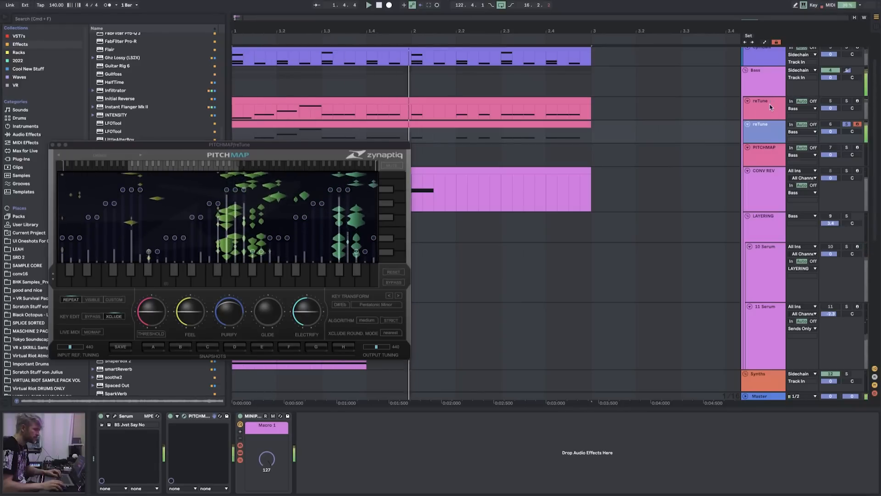
left_click(847, 101)
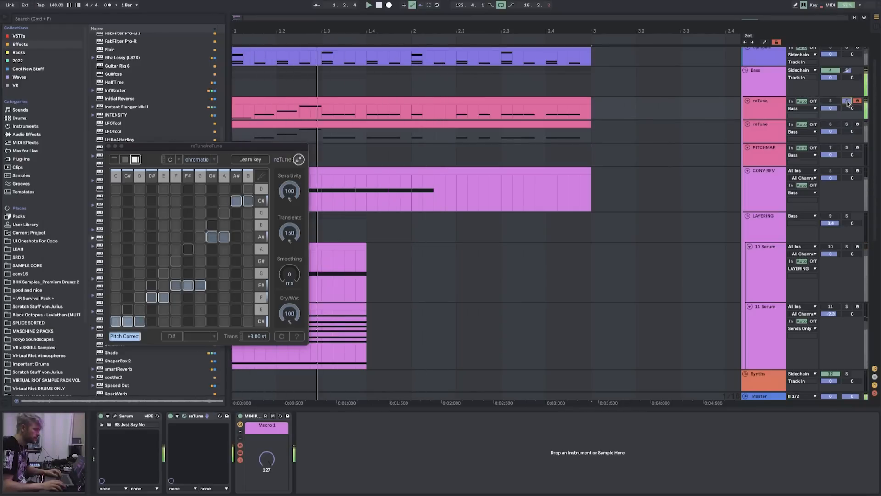
left_click(763, 134)
- Move the PITCHMAP window clear of the clips and listen to the bass at different Purify amounts
left_click_drag(218, 142, 382, 107)
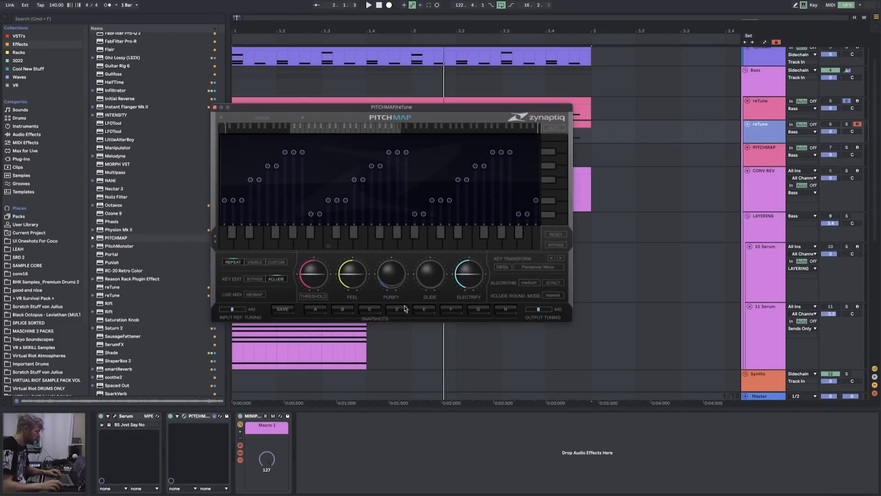
left_click_drag(404, 284, 398, 286)
left_click_drag(397, 278, 401, 285)
key("space")
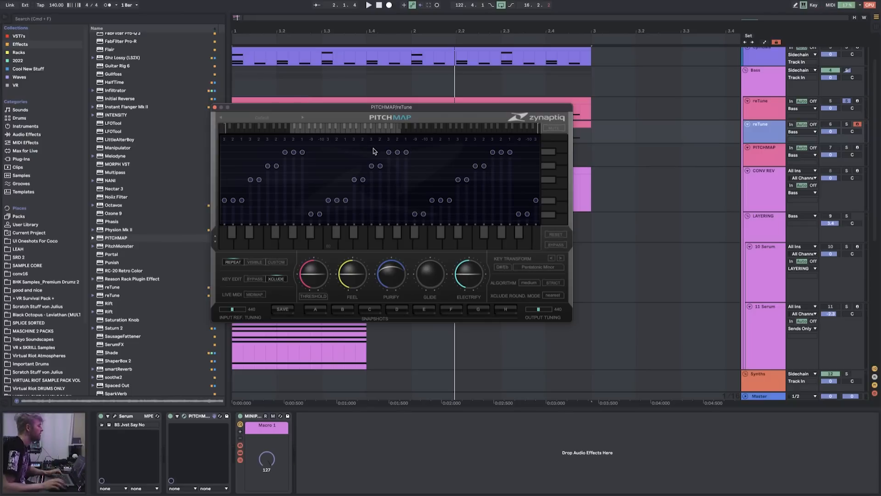
left_click_drag(319, 111, 343, 125)
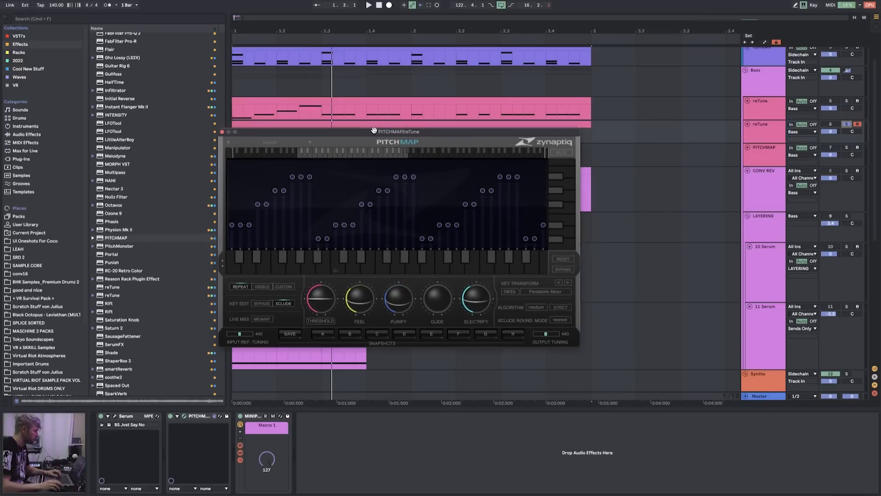
left_click_drag(414, 131, 434, 123)
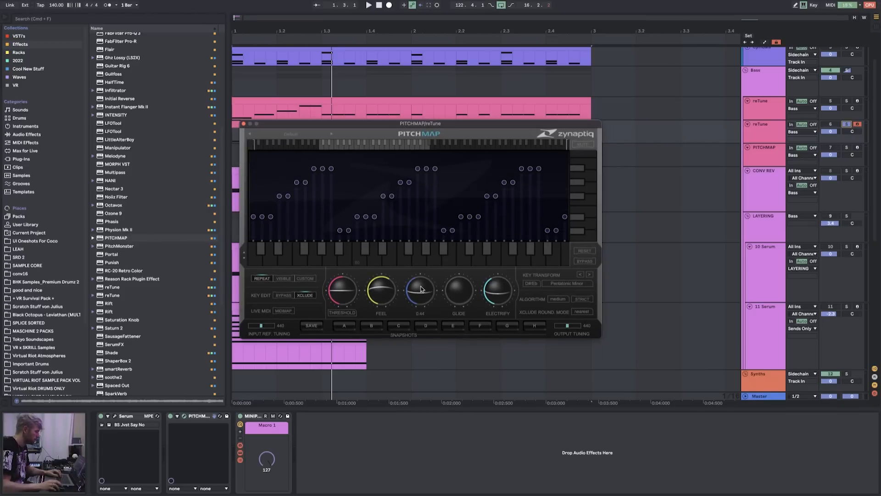
left_click_drag(424, 302, 429, 313)
left_click_drag(421, 291, 423, 278)
key("space")
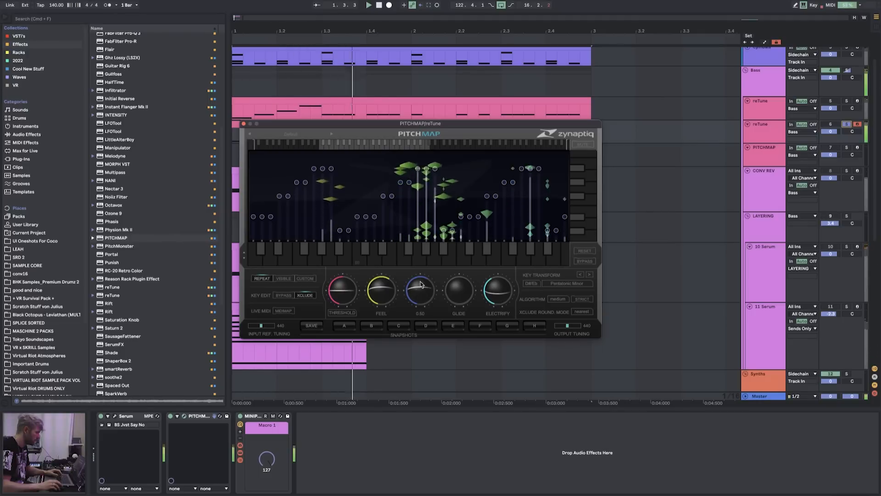
- Raise Purify to 0.87 and play the bass with Feel at its minimum and at 1.00
left_click_drag(422, 278, 385, 305)
key("space")
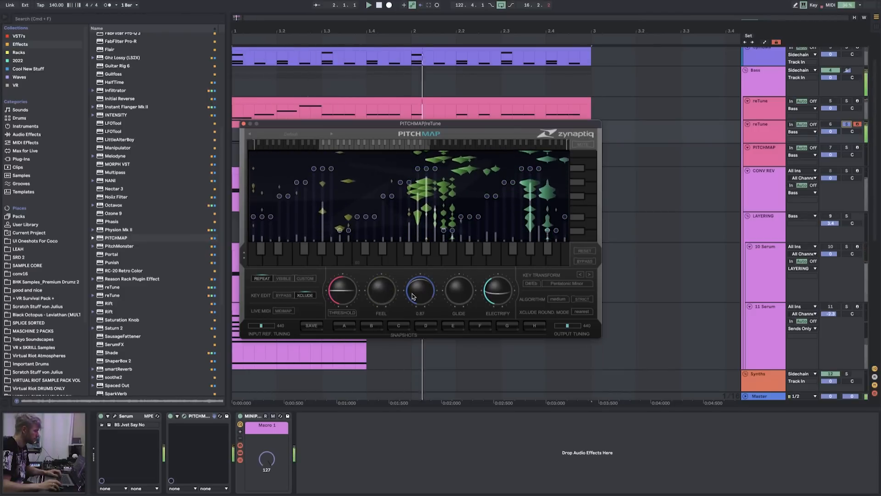
left_click_drag(380, 298, 390, 267)
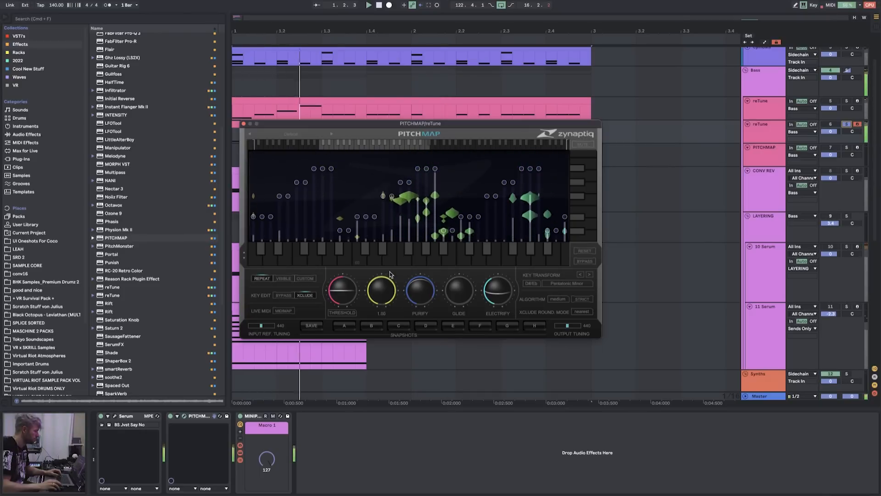
key("space")
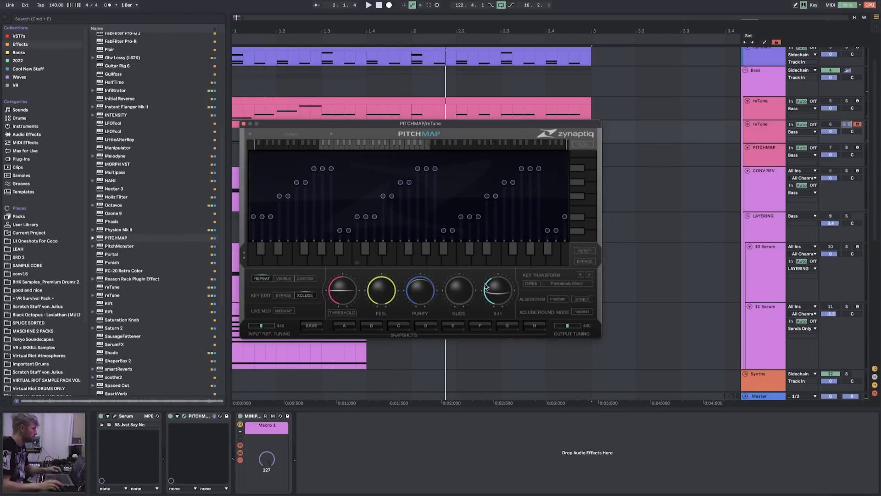
- Play the bass with Electrify reduced to 0.03 and with it raised to a high amount
left_click_drag(502, 294, 505, 312)
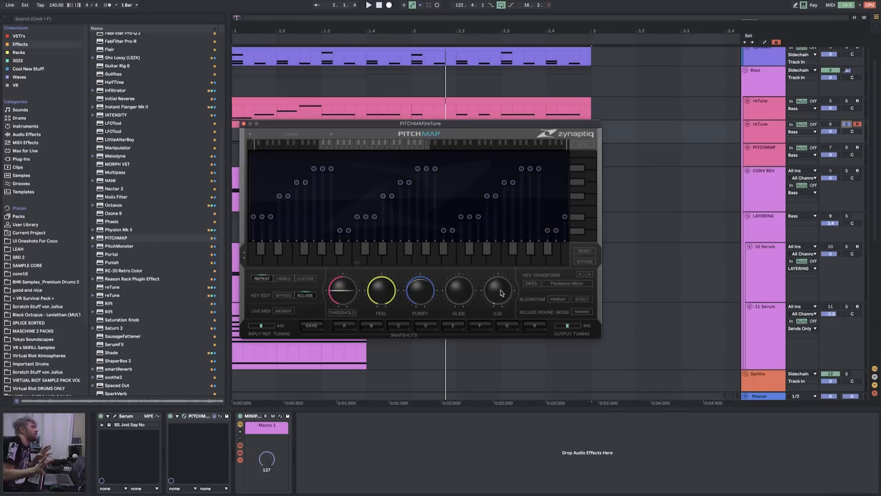
key("space")
left_click_drag(502, 293, 510, 272)
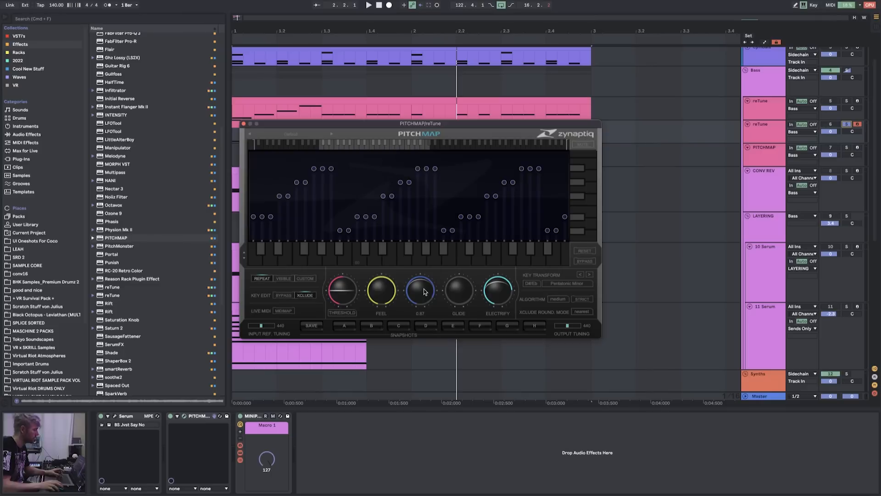
- Check the description of PITCHMAP's Purify control and lower Purify slightly
mouse_move(424, 292)
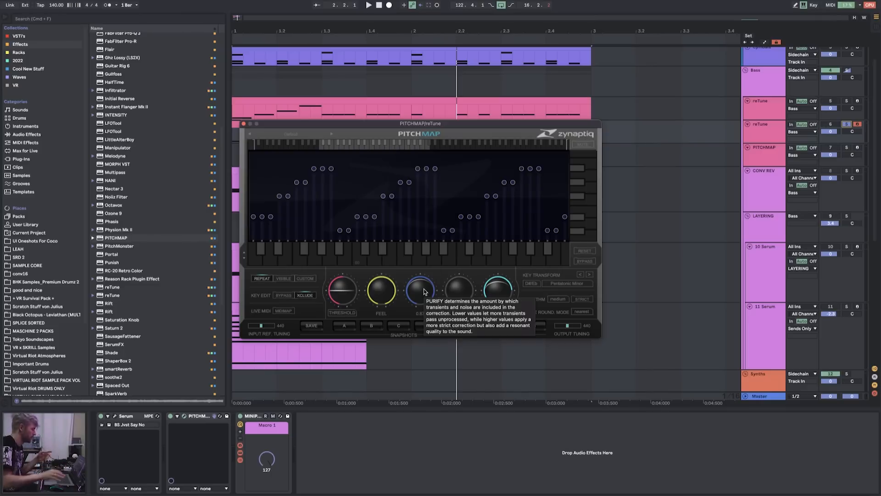
left_click_drag(424, 292, 426, 300)
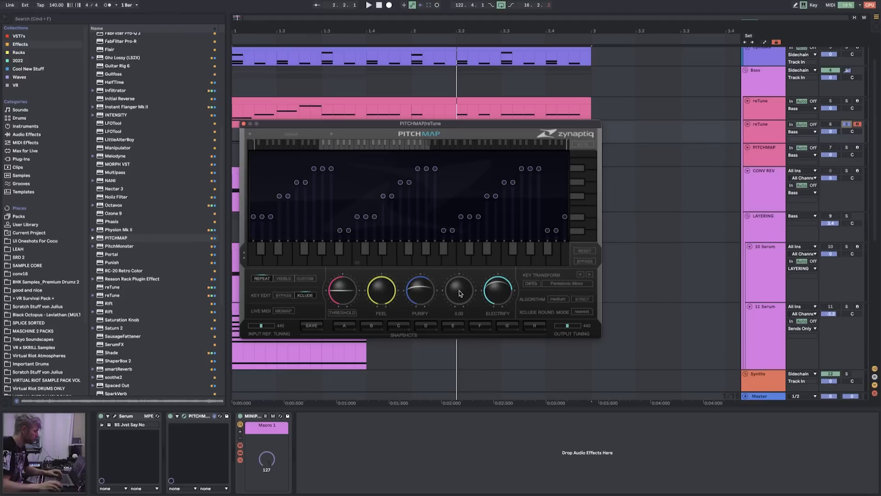
mouse_move(446, 302)
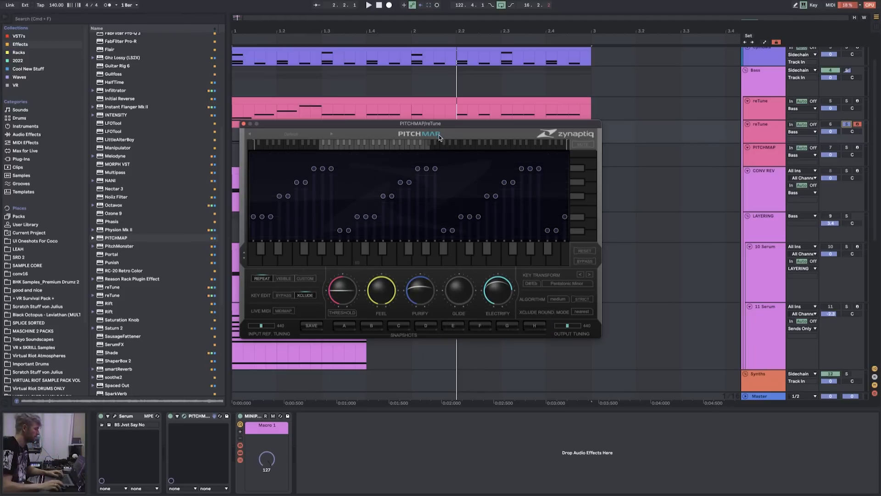
- Reposition the PITCHMAP window, play the loop, and lower Feel from its maximum
left_click_drag(431, 124, 403, 133)
key("space")
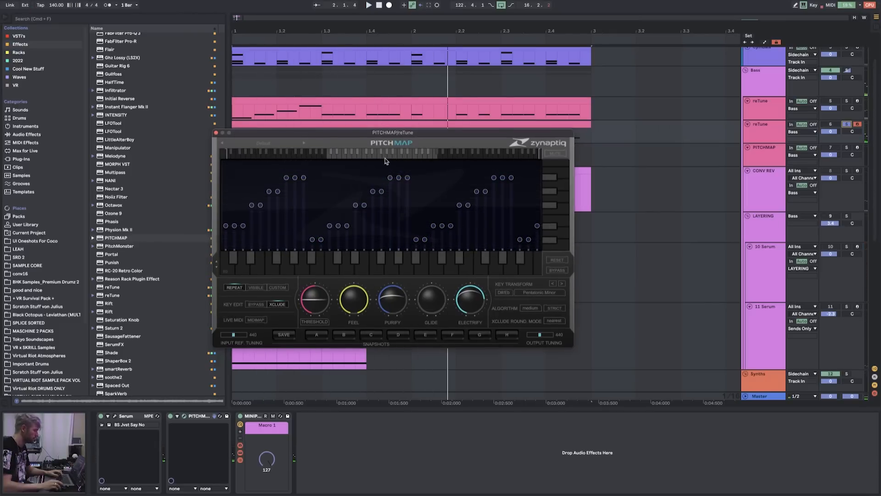
key("space")
key("space")
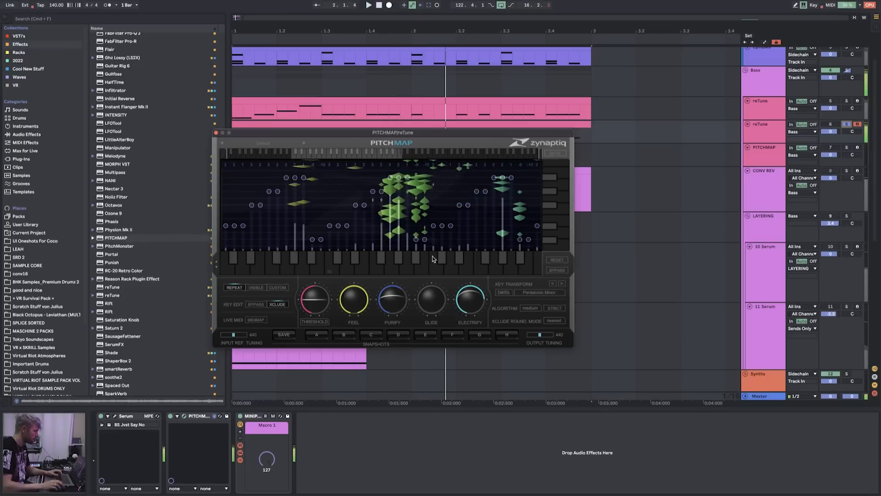
left_click_drag(355, 307, 355, 319)
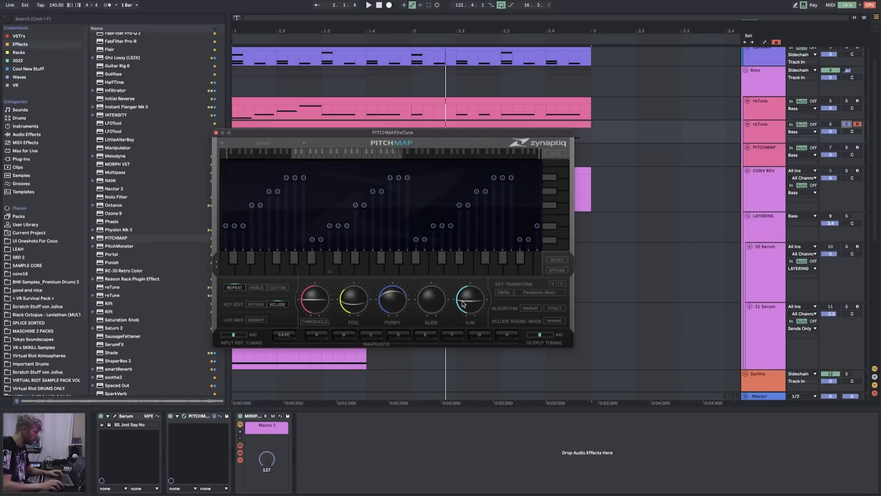
- Play the bass and try moving top-row note markers in the PITCHMAP grid, comparing Repeat and Custom editing
key("space")
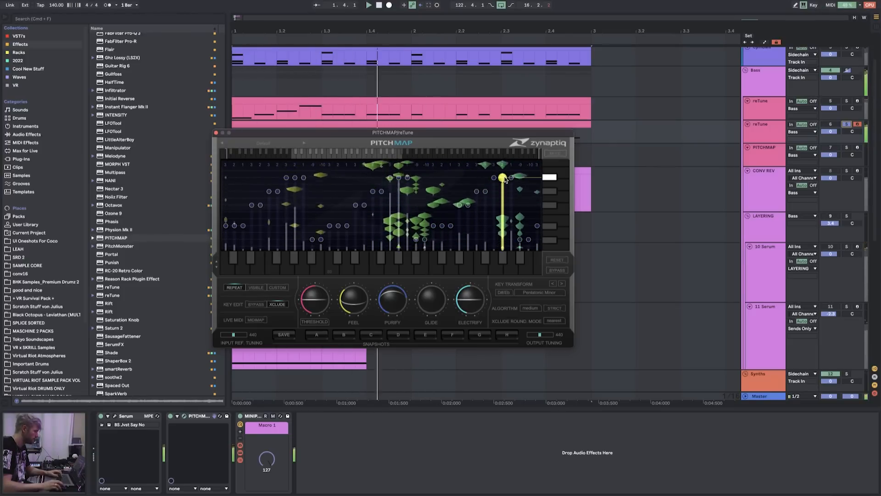
mouse_move(399, 179)
left_mouse_down()
mouse_move(399, 200)
mouse_move(399, 178)
left_mouse_up()
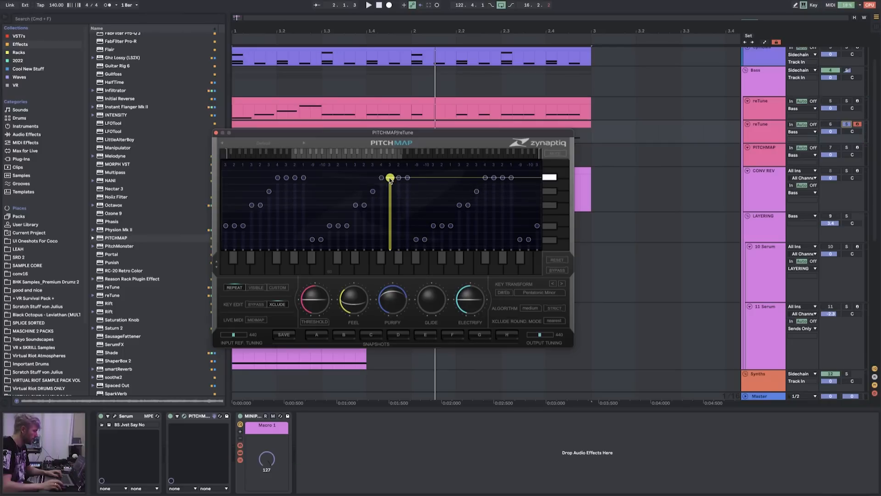
mouse_move(391, 178)
left_mouse_down()
mouse_move(392, 193)
mouse_move(391, 178)
left_mouse_up()
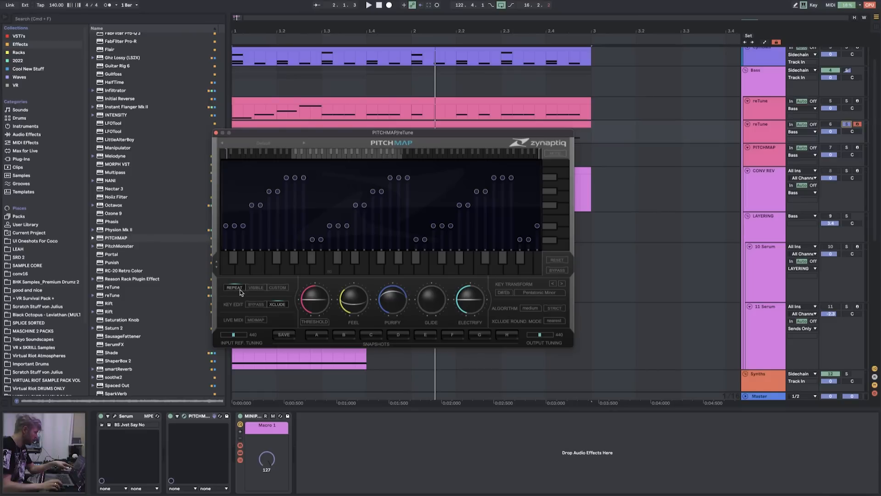
left_click(277, 287)
mouse_move(390, 178)
left_mouse_down()
mouse_move(391, 191)
mouse_move(390, 179)
left_mouse_up()
left_click_drag(493, 178, 494, 178)
mouse_move(390, 178)
left_mouse_down()
mouse_move(390, 191)
mouse_move(390, 178)
left_mouse_up()
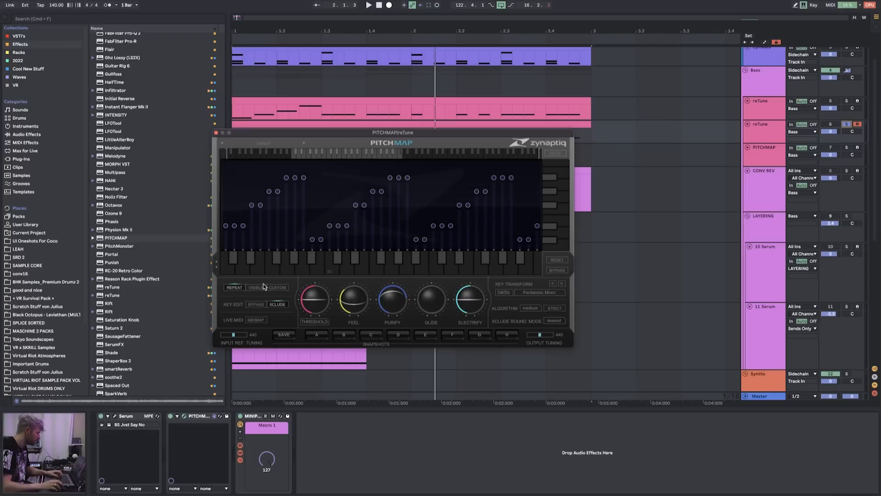
- Switch PITCHMAP editing to Custom and set the middle octave's three top-row notes to downward triangles while playing the bass
left_click(277, 287)
key("space")
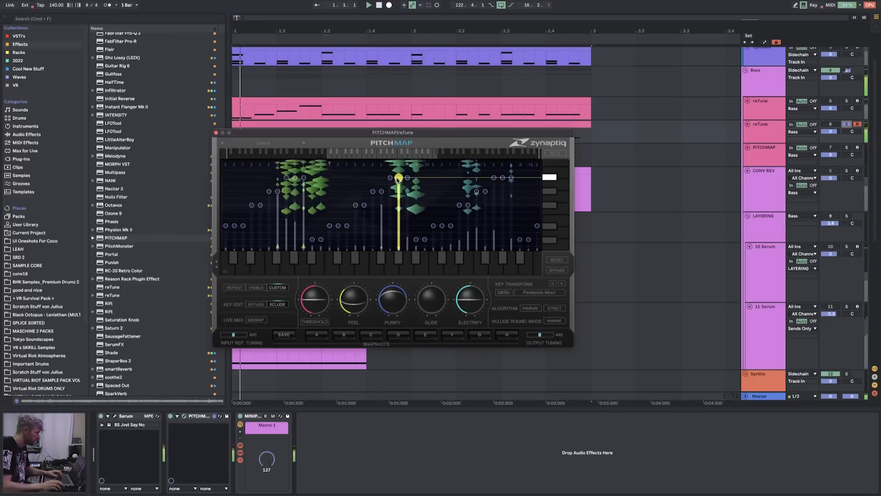
key("space")
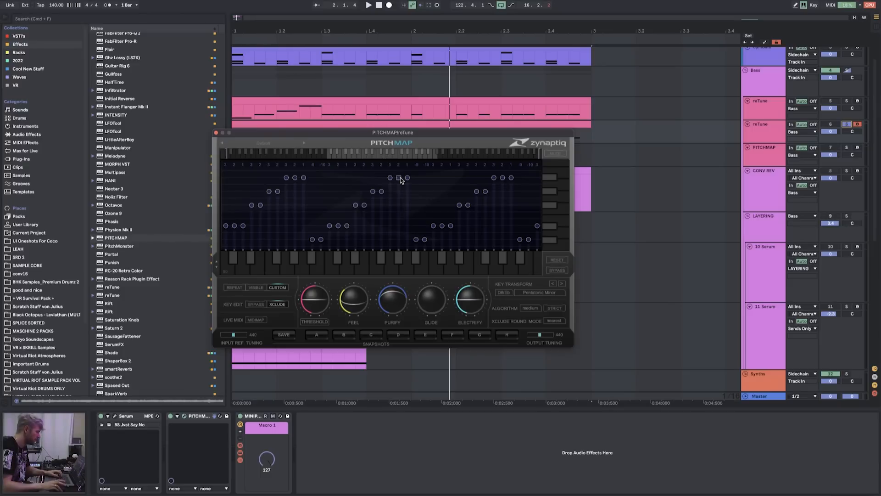
left_click(399, 178)
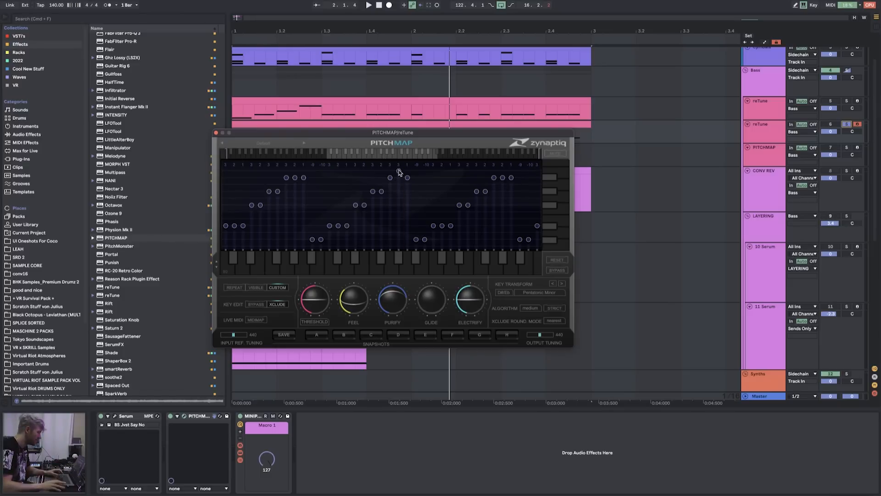
key("space")
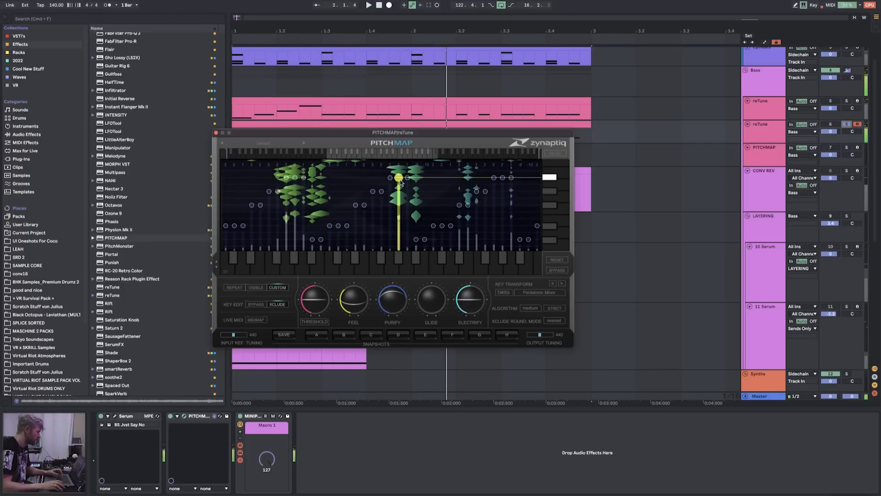
left_click(408, 178)
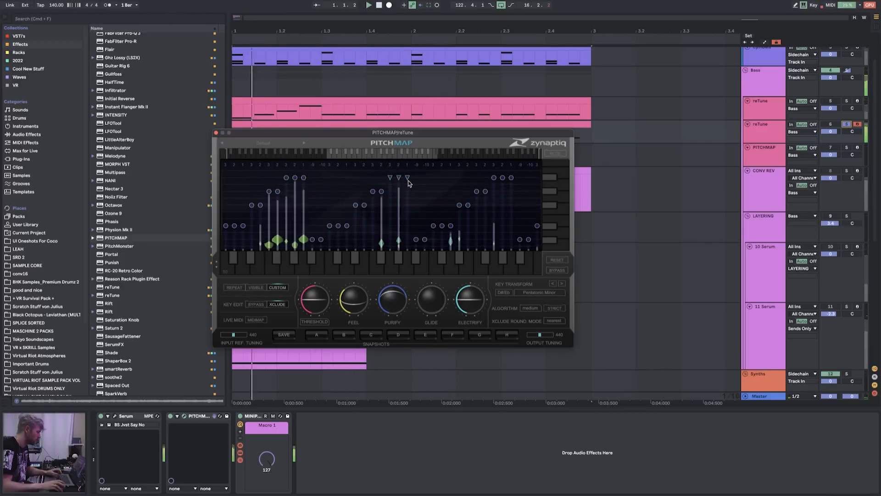
key("space")
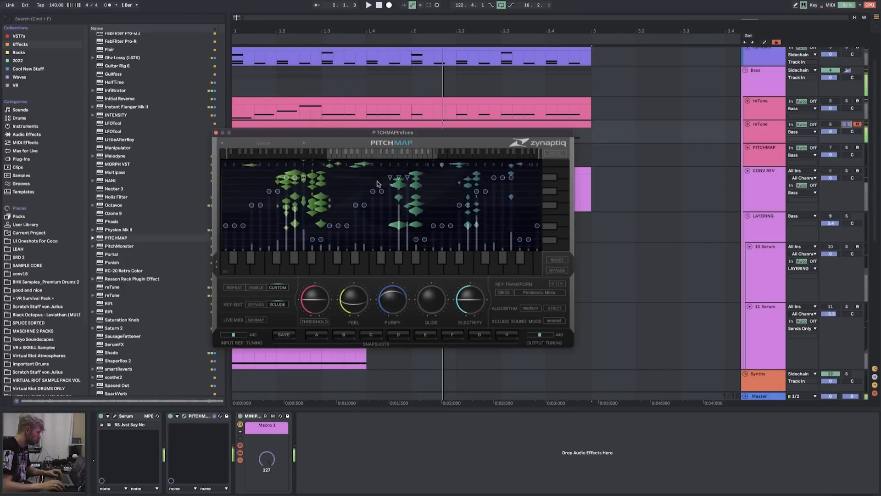
- Return the middle octave's three top-row notes to round markers and replay the bass
left_click(390, 178)
left_click(399, 179)
left_click(407, 179)
key("space")
key("space")
left_click(407, 179)
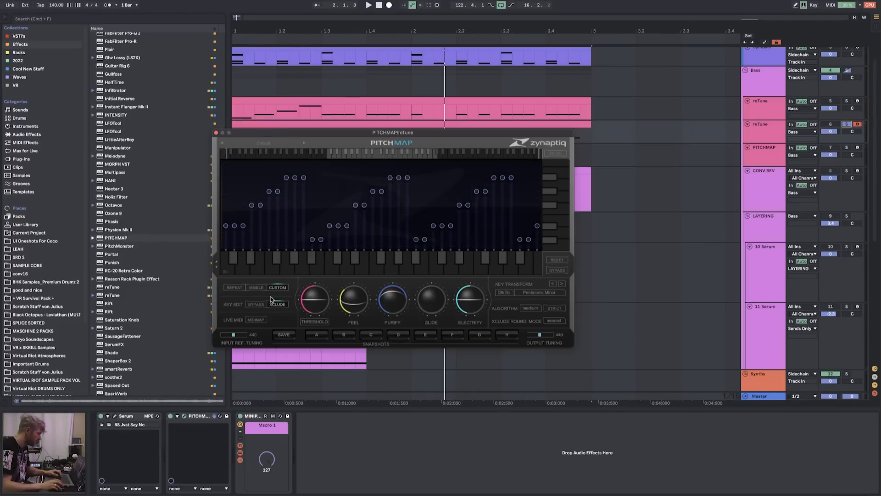
- Switch PITCHMAP editing to Repeat and set the three top-row notes to downward triangles across all octaves
left_click(234, 287)
key("space")
key("space")
left_click(390, 178)
left_click(399, 178)
left_click(407, 178)
key("space")
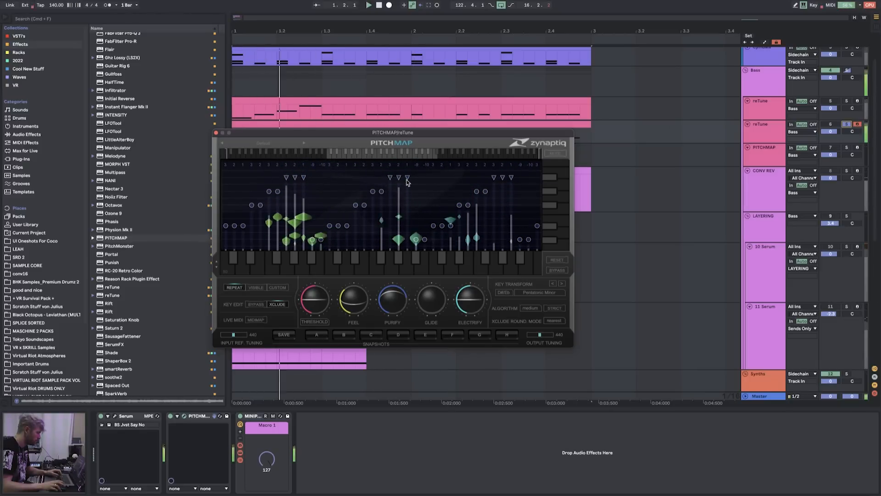
- Set the remaining lower-row notes to downward triangles in every octave and play the bass
left_click(364, 205)
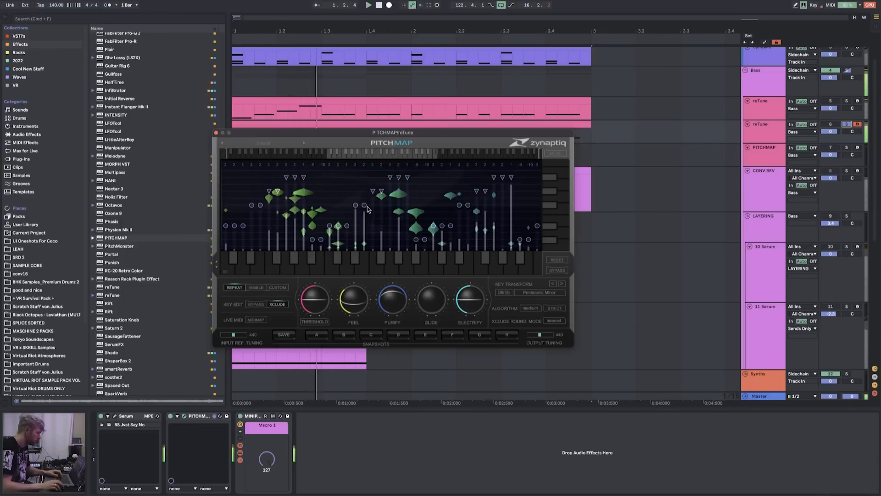
left_click(416, 239)
left_click(450, 227)
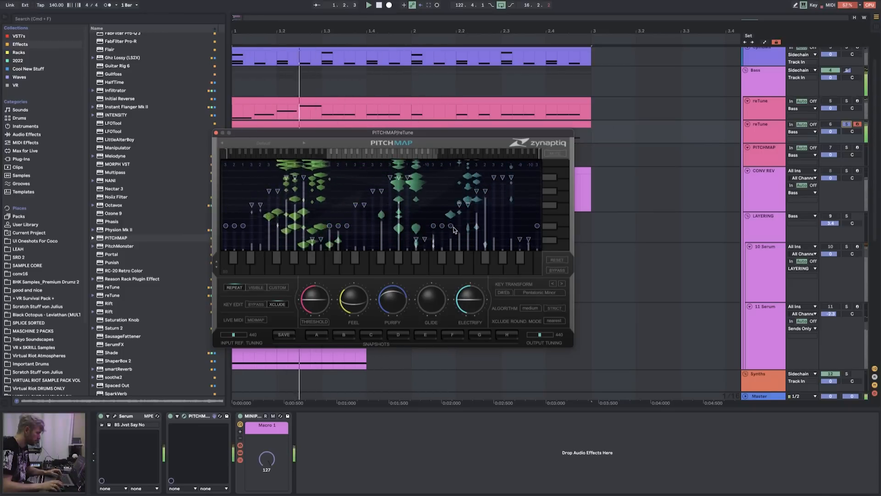
key("space")
key("space")
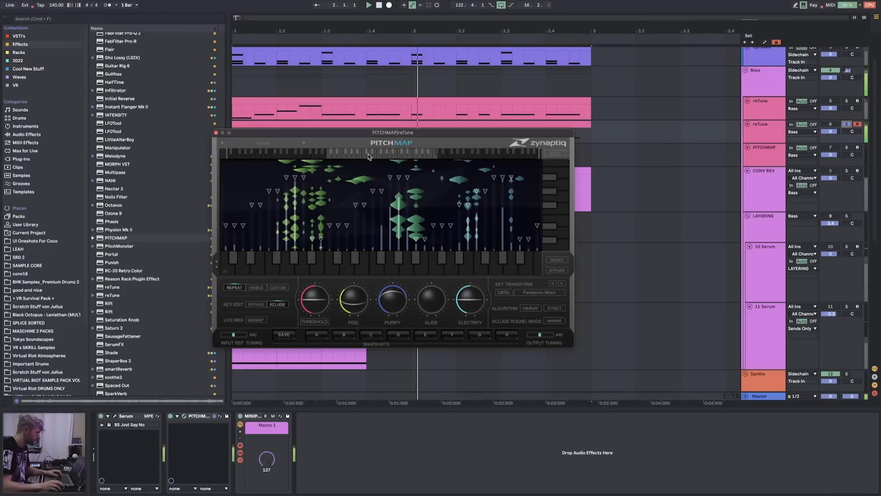
- Cycle the middle top-row note through the upward triangle to a round marker, and stop playback
left_click_drag(347, 226, 349, 227)
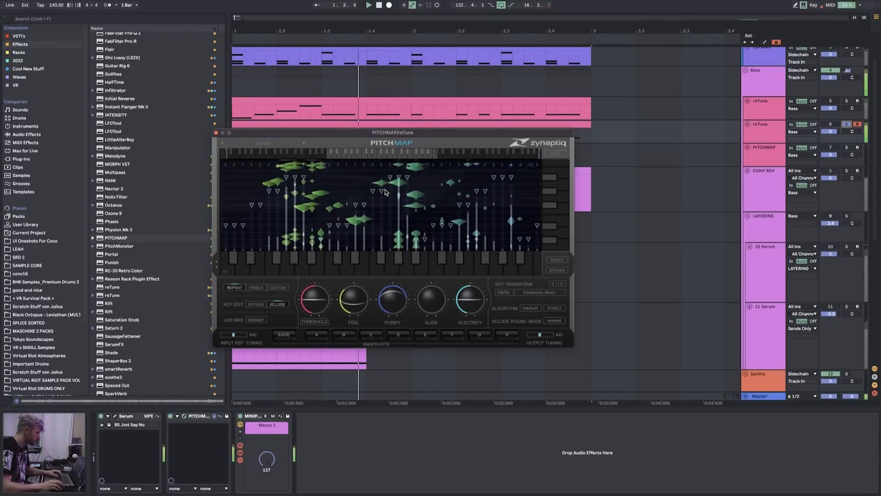
left_click(399, 177)
left_click(401, 177)
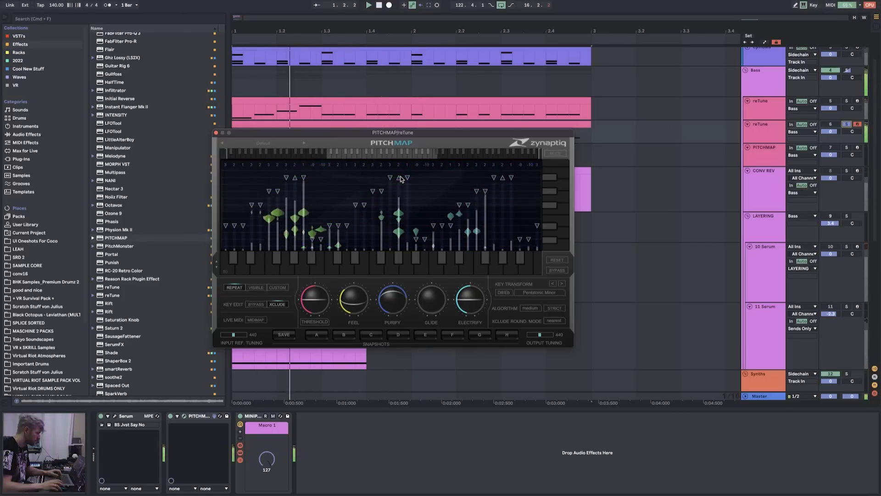
left_click(399, 178)
key("space")
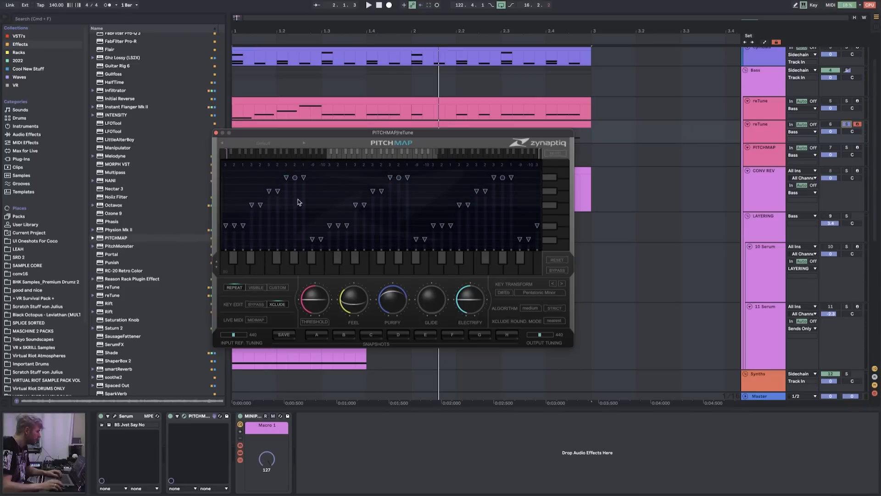
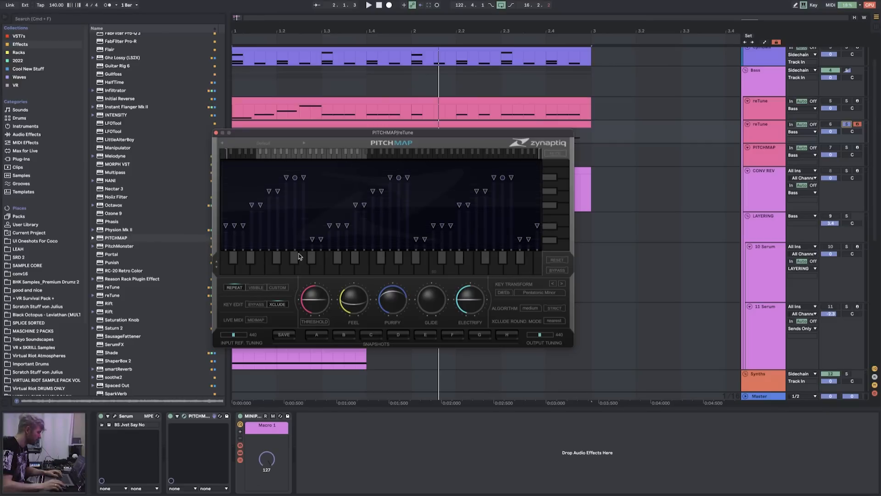
- Shift PITCHMAP's displayed note range higher and nudge the Purify control upward
left_click_drag(274, 160, 357, 152)
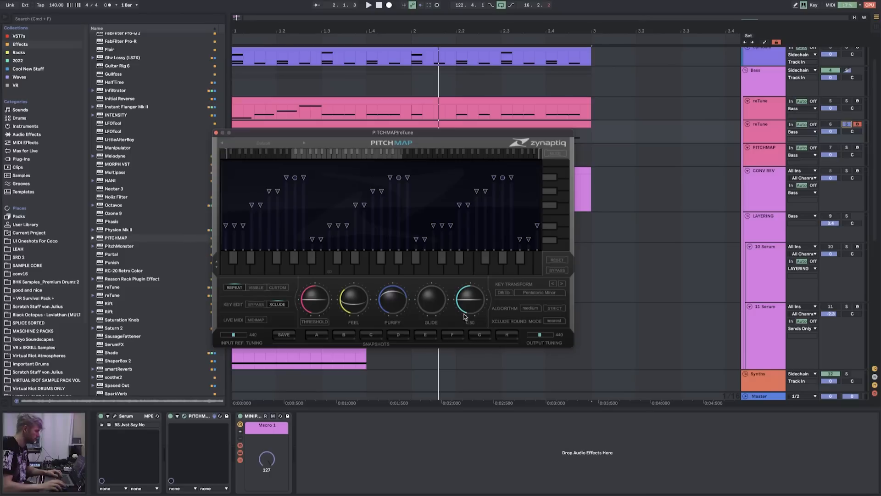
left_click_drag(387, 307, 388, 292)
- Check the recording in OBS, return to Ableton Live, and close the PITCHMAP window
key("super+Tab")
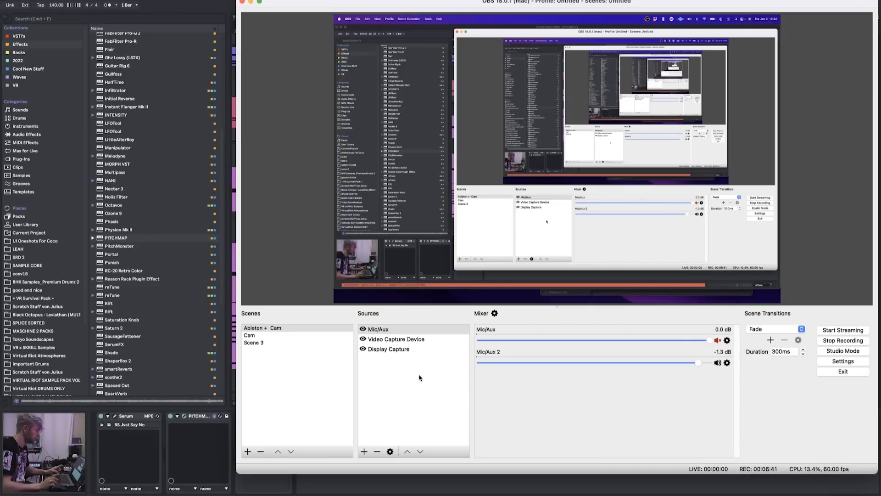
key("super+Tab")
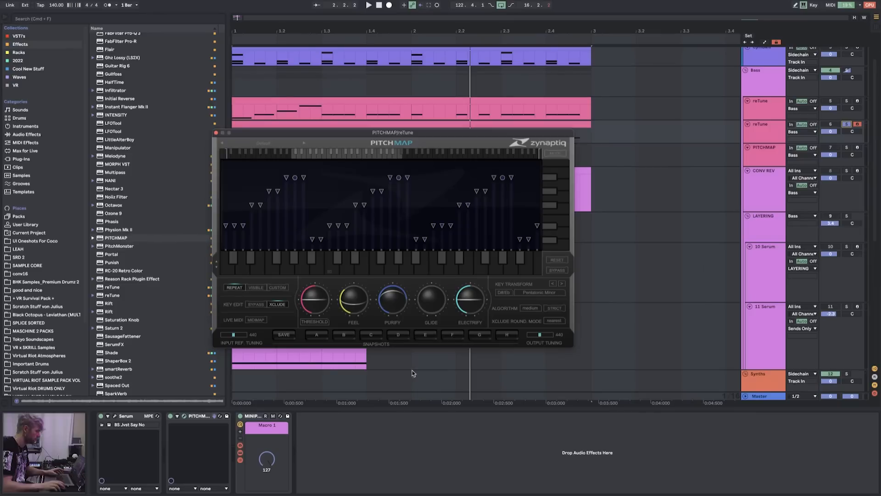
left_click(216, 133)
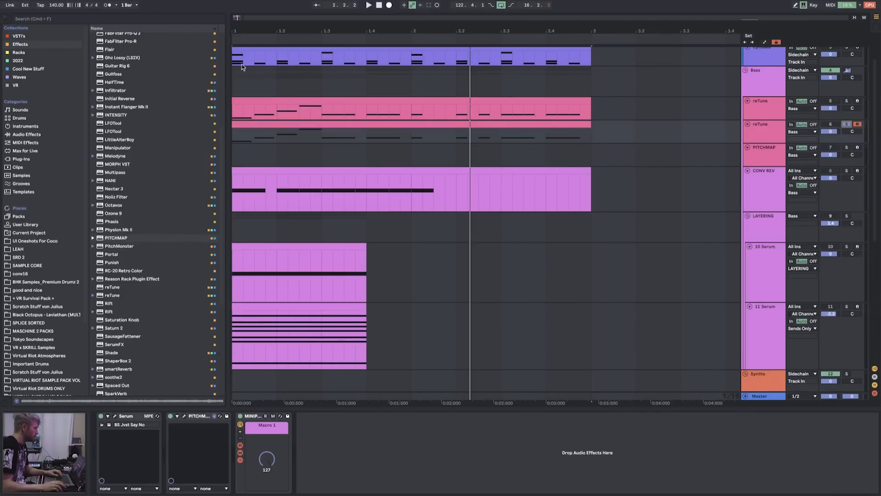
- Go past the LAYERING and CONV REV tracks to the PITCHMAP track, solo and arm it, and open its Serum
mouse_move(234, 31)
left_mouse_down()
mouse_move(235, 54)
mouse_move(234, 38)
left_mouse_up()
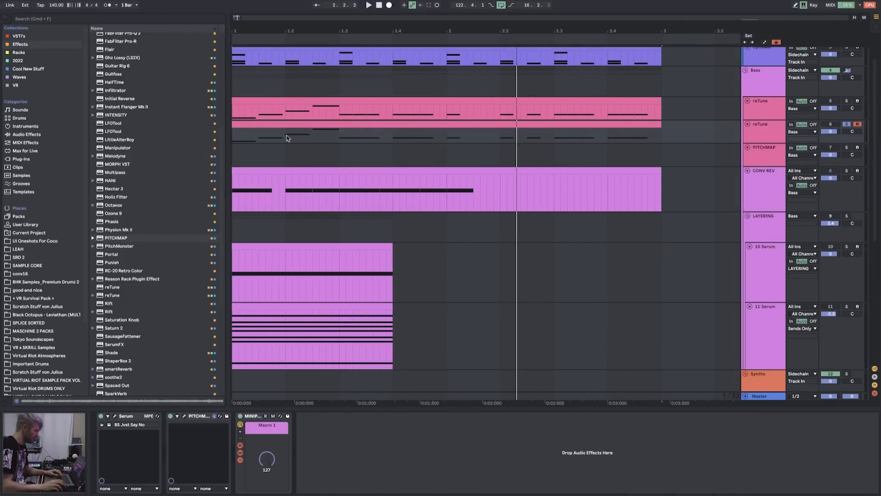
scroll(304, 183, "down", 1)
scroll(304, 182, "down", 4)
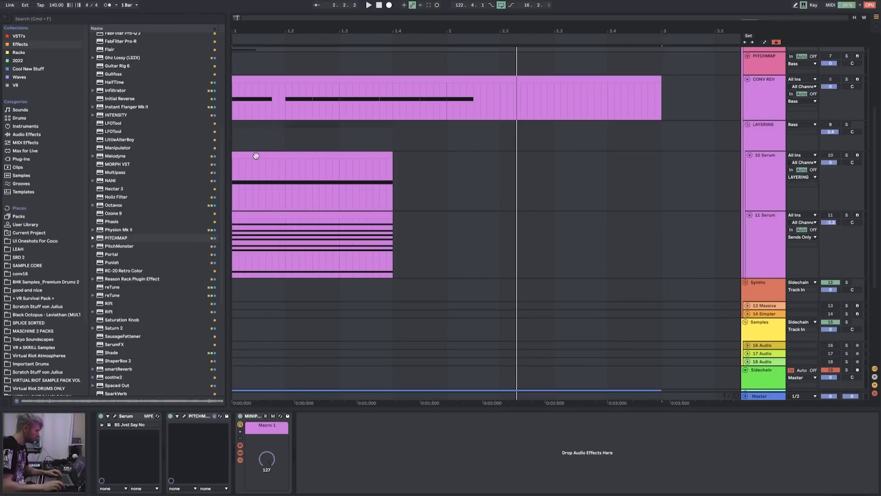
left_click(256, 156)
left_click(774, 168)
left_click(758, 134)
left_click(759, 102)
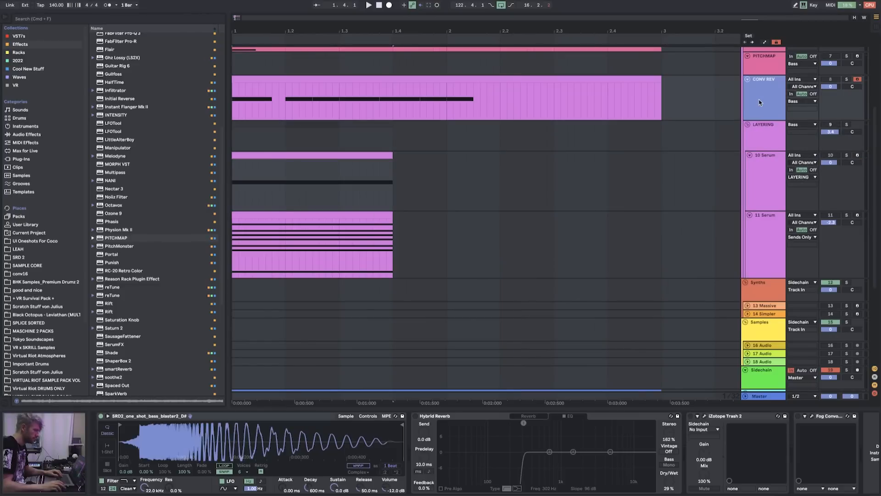
scroll(681, 126, "down", 2)
scroll(681, 127, "up", 4)
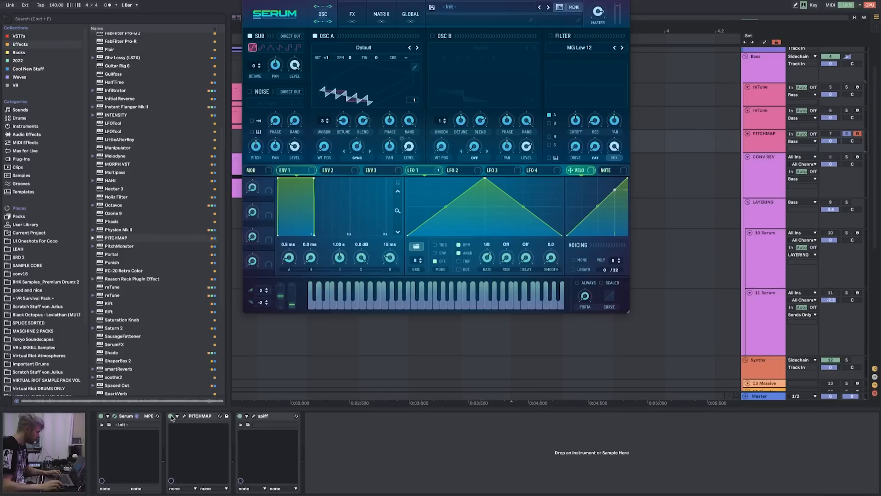
- Bypass PITCHMAP and spiff on the track, and check Serum's effects page
left_click(171, 416)
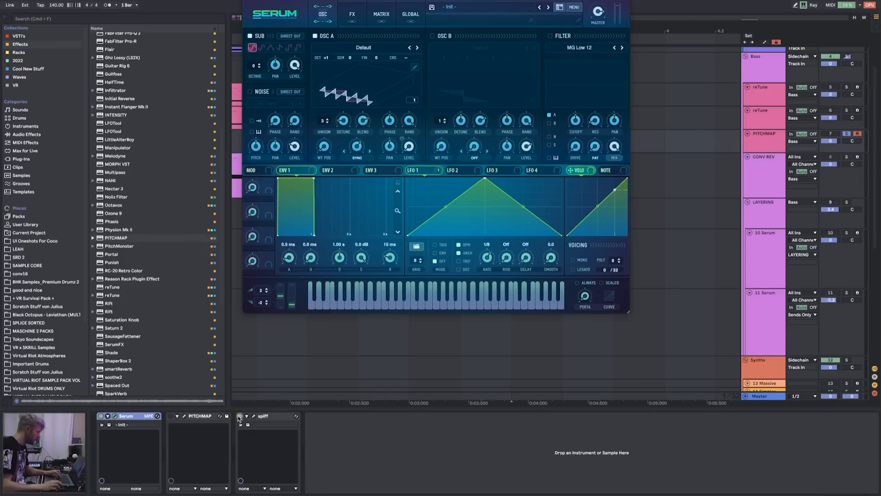
left_click(356, 14)
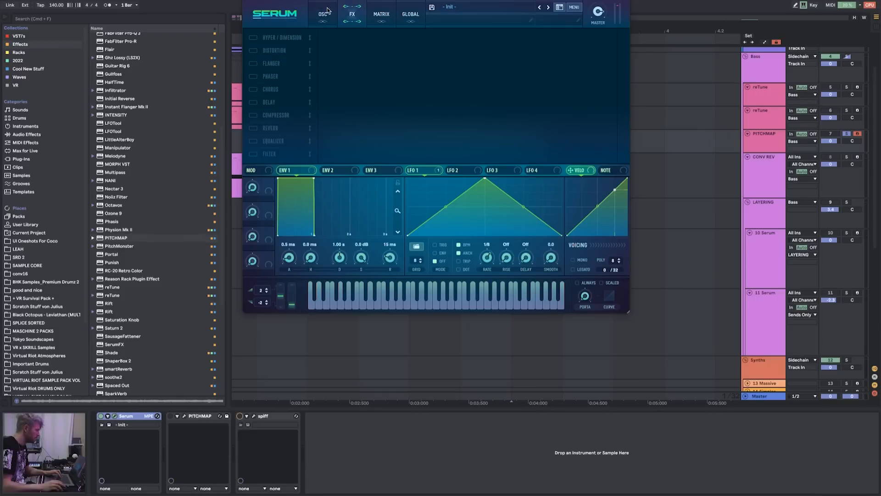
left_click(334, 12)
- Turn off Serum's Sub oscillator and reset Oscillator A's Sync warp amount to its default
left_click(249, 37)
left_click_drag(358, 147, 343, 123)
double_click(356, 147)
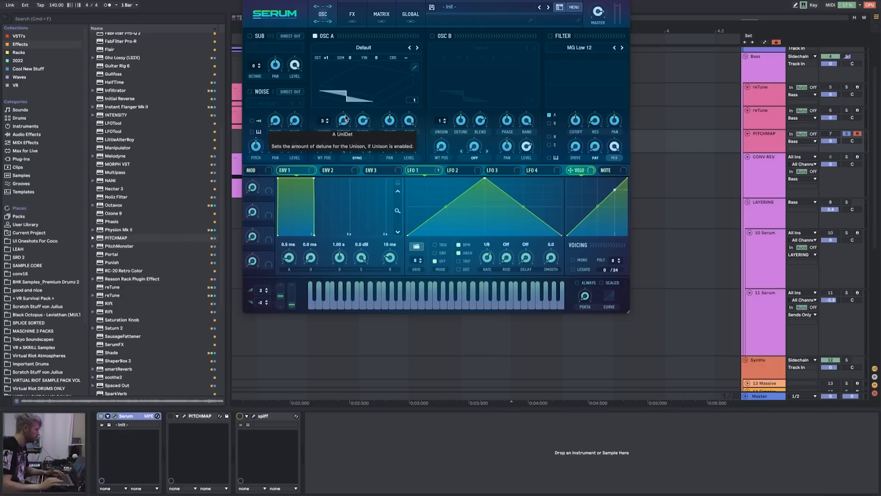
left_click_drag(344, 120, 344, 120)
- Re-enable PITCHMAP, place its window below Serum's oscillator controls, and turn the Sub oscillator back on
left_click(171, 416)
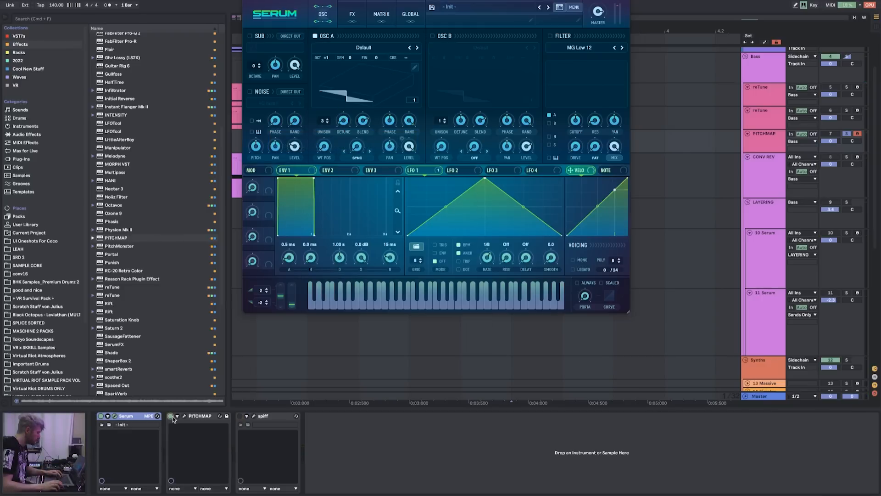
left_click(184, 418)
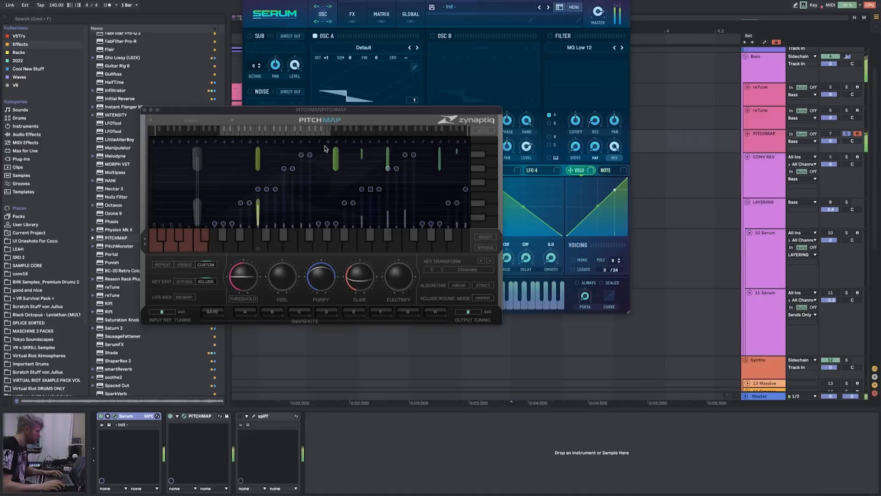
left_click_drag(324, 109, 323, 177)
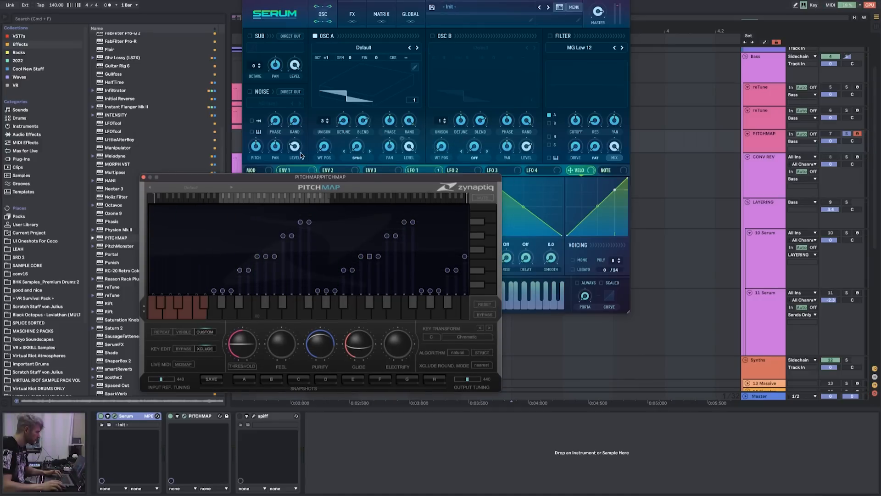
left_click_drag(325, 179, 378, 167)
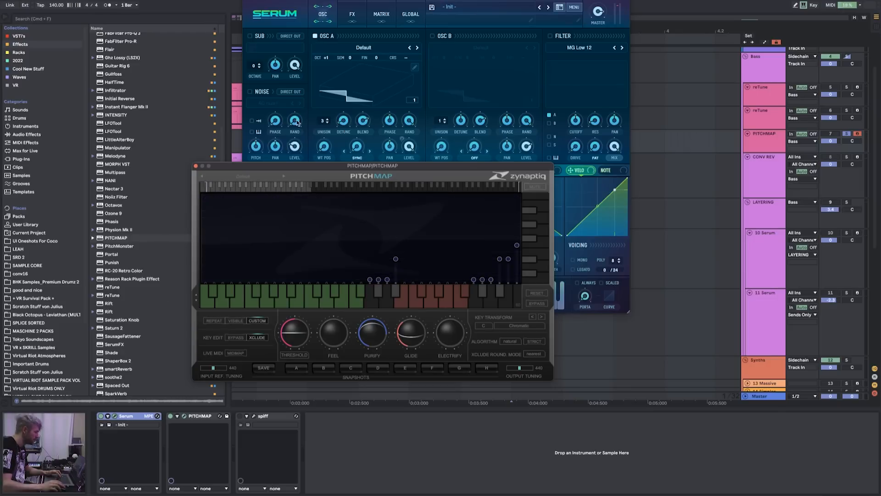
left_click(250, 36)
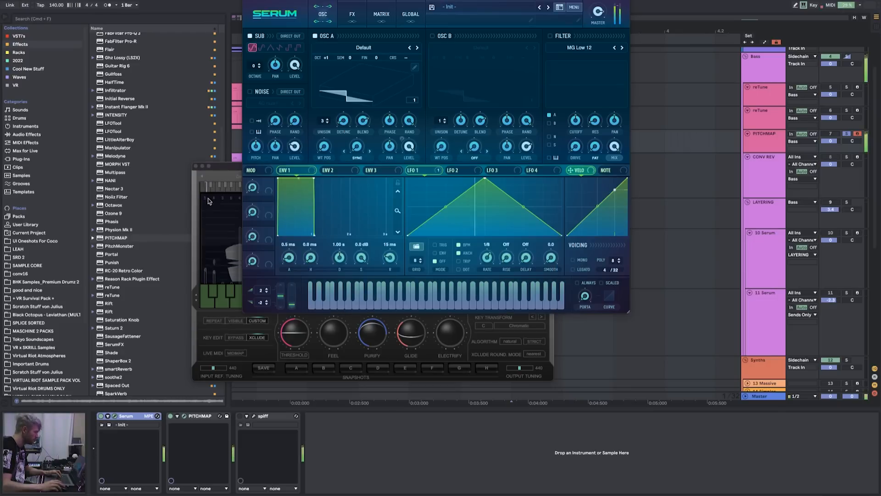
- Compare the PITCHMAP output with Serum's Sub oscillator on and off, leaving it off, and shift the PITCHMAP window aside
left_click(277, 188)
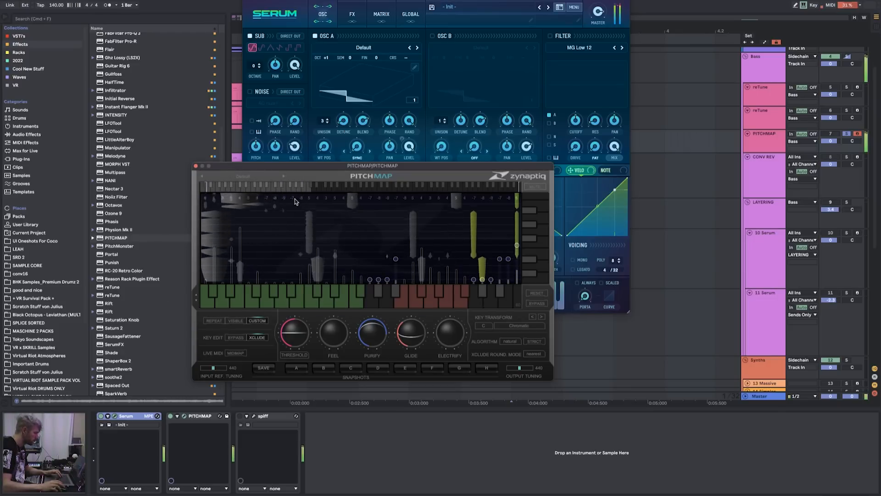
left_click(251, 37)
left_click(251, 37)
left_click(251, 37)
left_click(251, 37)
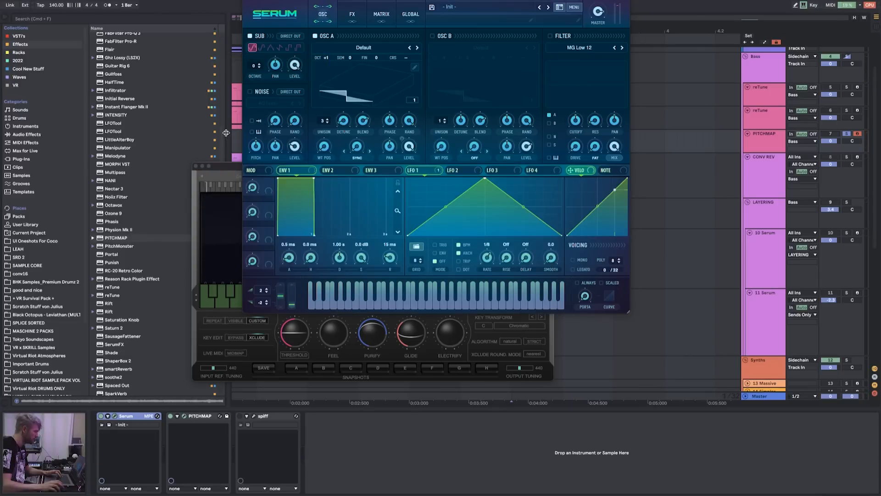
left_click(226, 167)
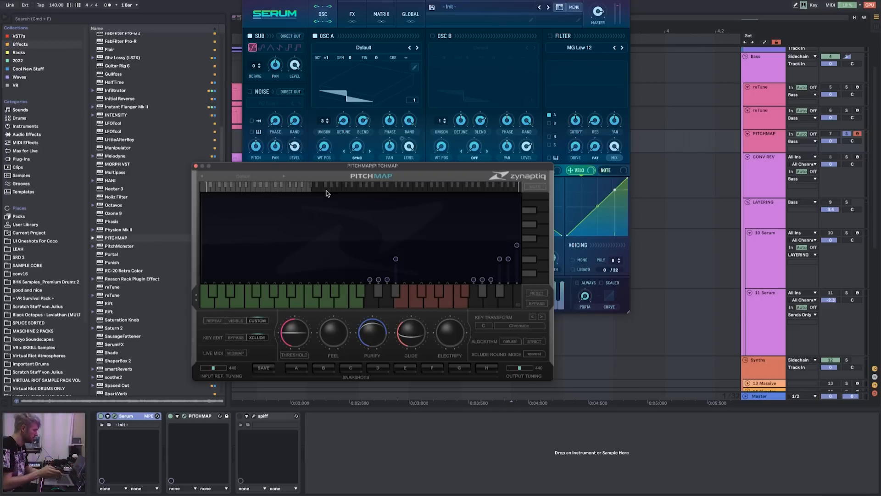
left_click_drag(330, 167, 252, 179)
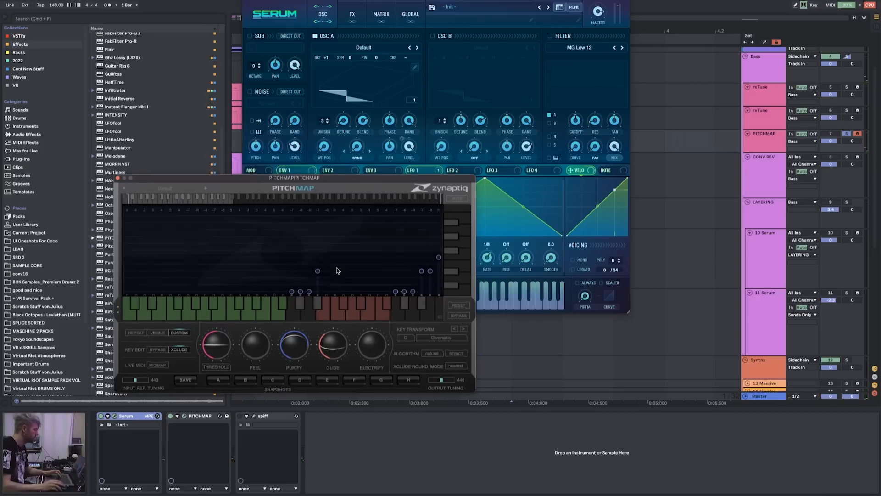
- Set PITCHMAP's Glide to 0.00 and rearrange the Serum and PITCHMAP windows so both can be brought into view
mouse_move(338, 343)
left_mouse_down()
mouse_move(337, 363)
mouse_move(340, 323)
mouse_move(335, 358)
left_mouse_up()
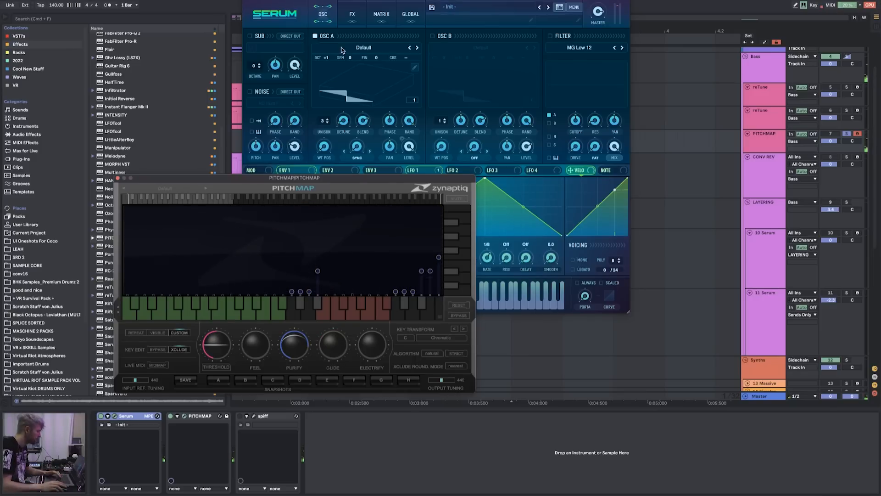
left_click_drag(347, 0, 359, 66)
left_click(225, 181)
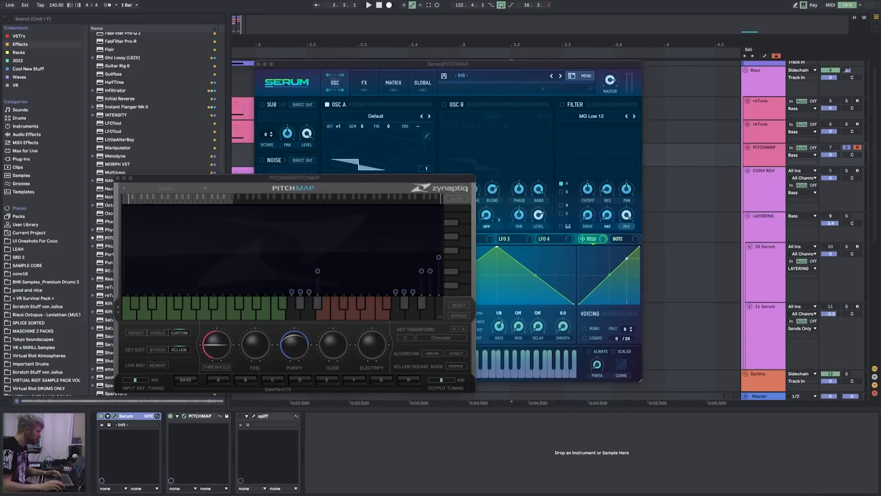
left_click_drag(391, 66, 419, 83)
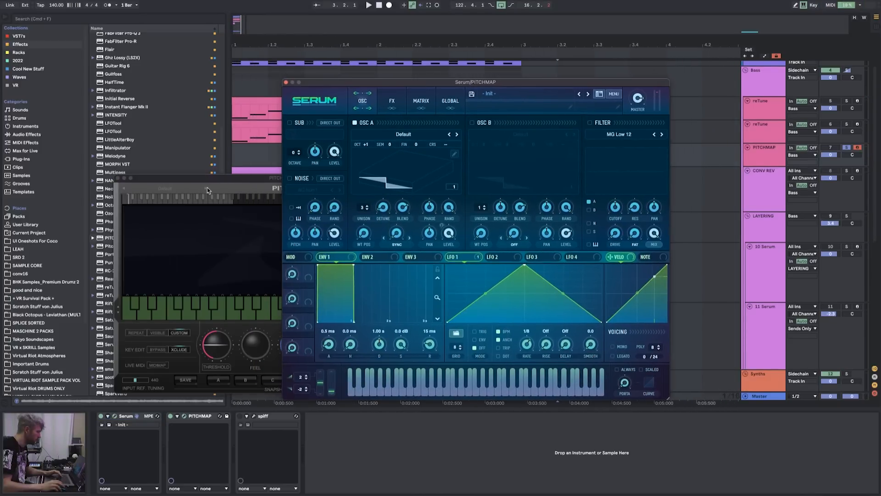
left_click_drag(220, 179, 217, 169)
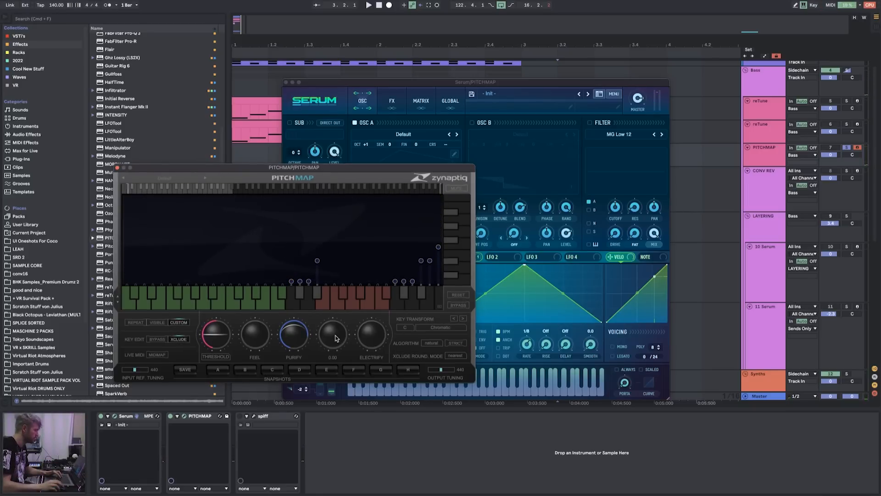
- Raise PITCHMAP's Glide above zero and adjust it while comparing its effect on the played notes
left_click_drag(335, 334, 333, 318)
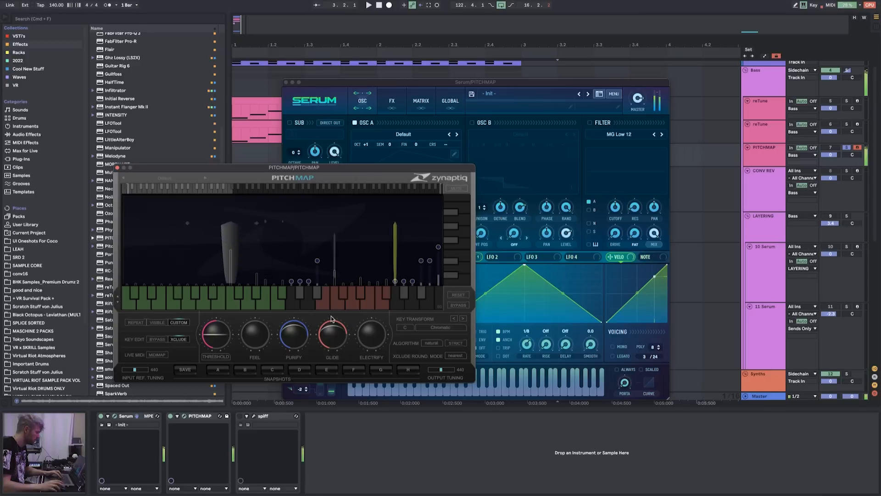
left_click_drag(333, 318, 329, 324)
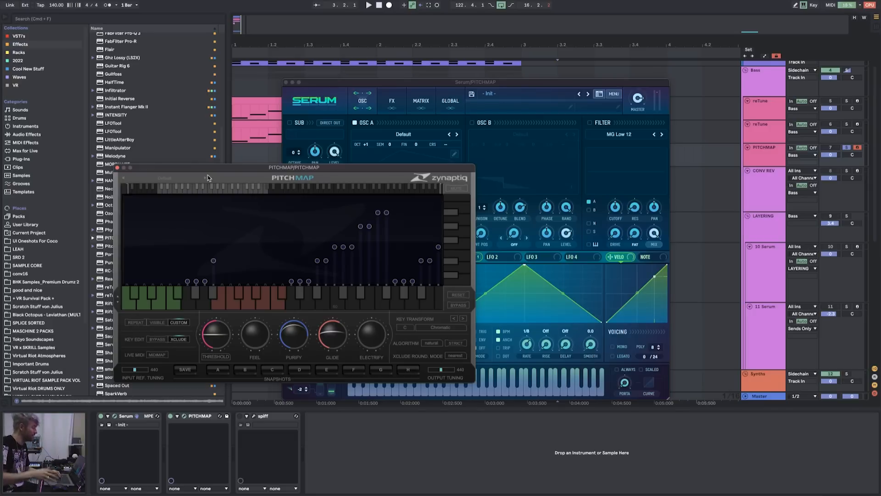
mouse_move(333, 338)
left_mouse_down()
mouse_move(335, 354)
mouse_move(333, 347)
left_mouse_up()
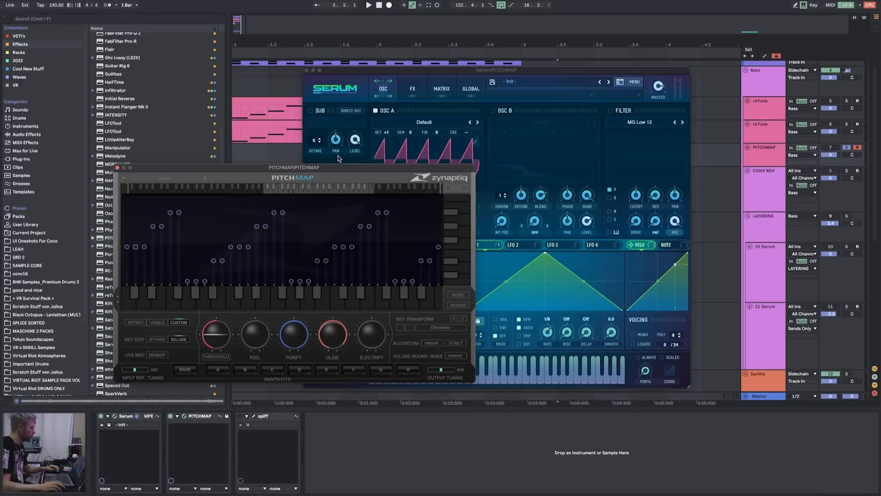
- Set the audio buffer size to 512 samples in the Preferences, and close them
left_click_drag(354, 75, 179, 72)
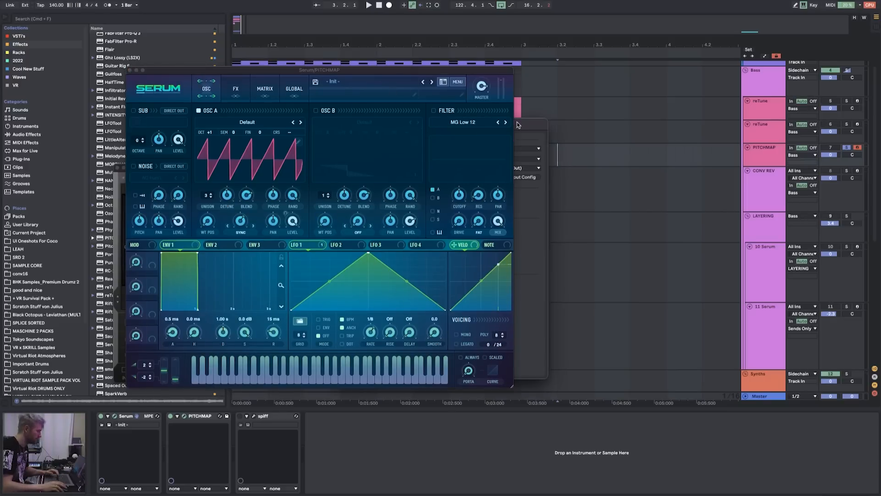
left_click_drag(518, 124, 715, 84)
left_click(674, 188)
left_click(673, 203)
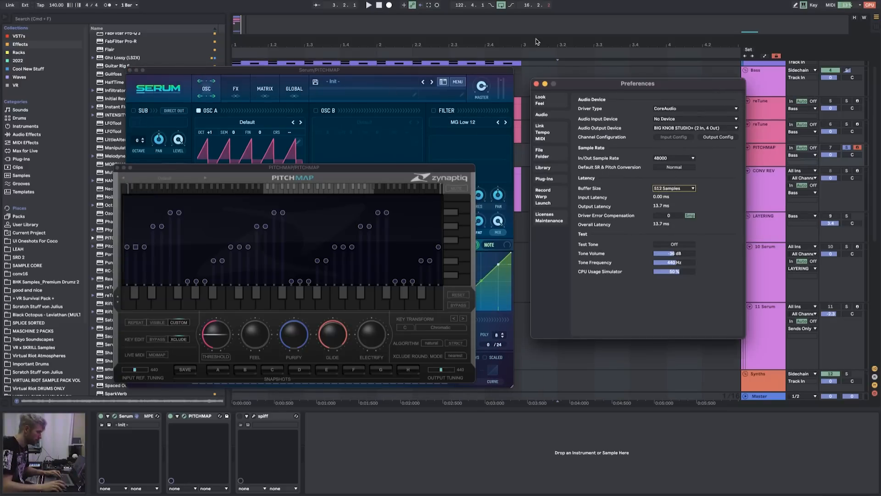
left_click(537, 84)
- Arrange the windows so Serum's oscillator section stays visible above and beside PITCHMAP's pitch display
left_click_drag(321, 169, 331, 182)
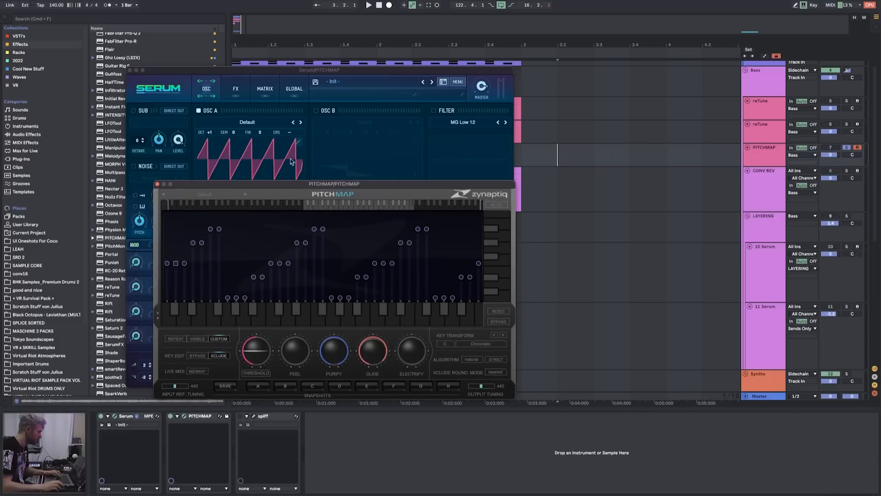
left_click_drag(217, 74, 388, 37)
left_click_drag(220, 185, 255, 204)
left_click_drag(353, 34, 326, 31)
left_click_drag(324, 207, 261, 199)
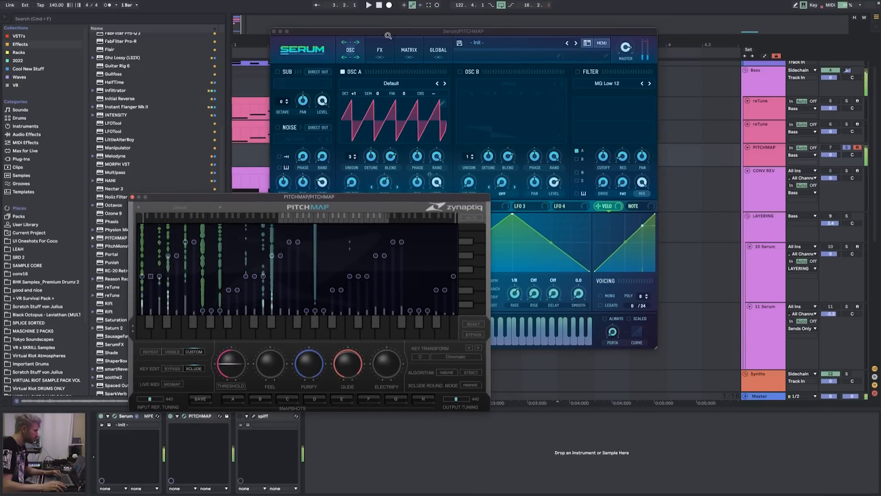
left_click_drag(387, 33, 407, 38)
left_click_drag(250, 196, 231, 188)
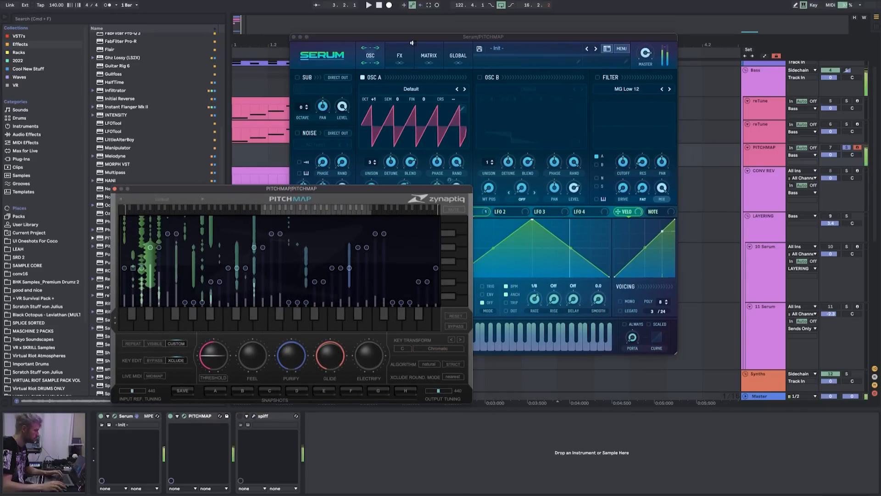
- Turn Serum's Sub oscillator back on and adjust Oscillator A's Sync warp amount while PITCHMAP processes the sound
left_click(397, 57)
left_click(380, 64)
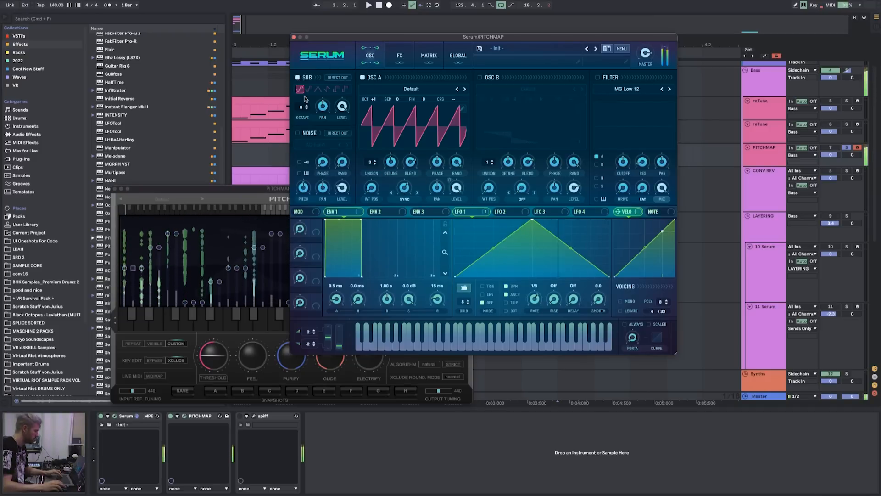
left_click(263, 208)
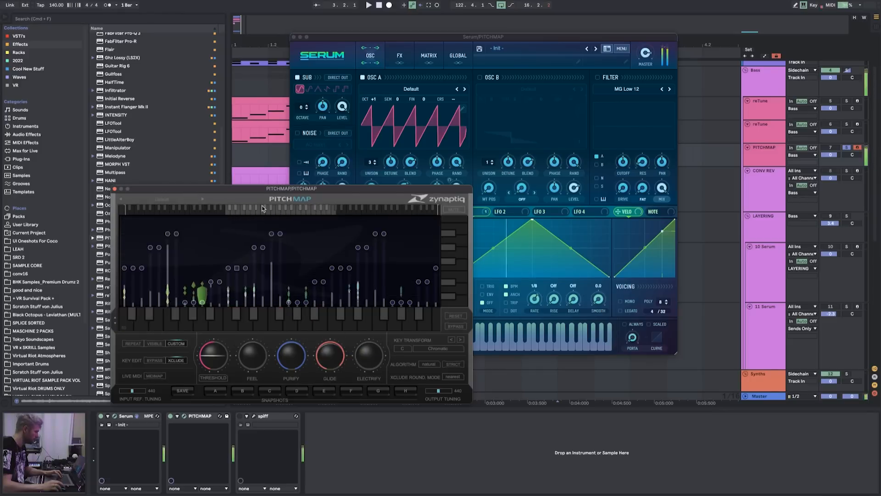
left_click(405, 184)
left_click_drag(404, 184, 391, 168)
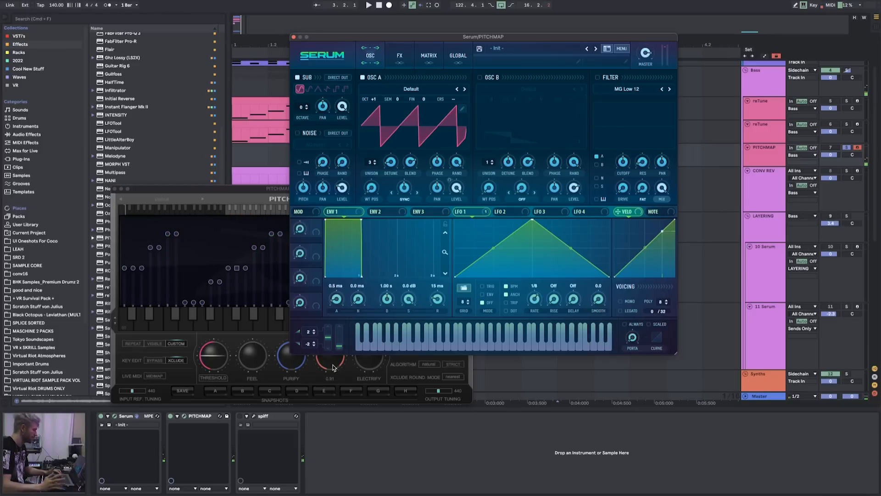
- Reset PITCHMAP's Glide to its default and adjust Oscillator A's unison detune in Serum
left_click(332, 367)
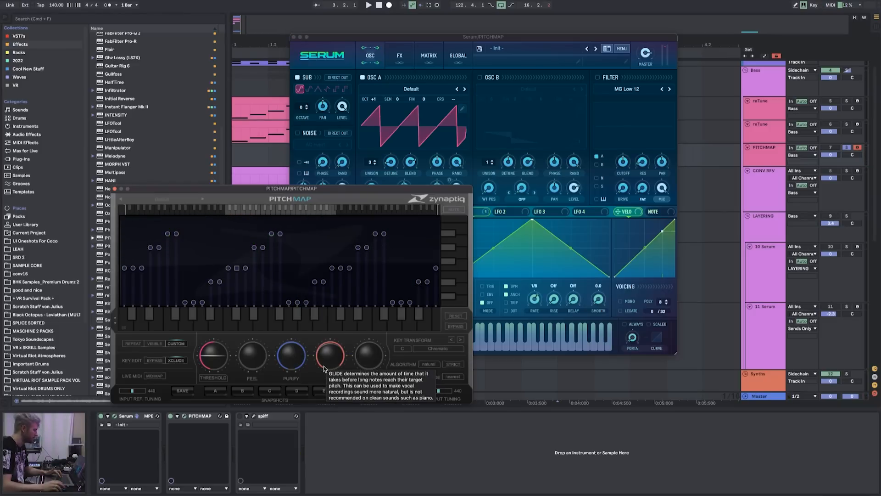
double_click(333, 367)
left_click_drag(391, 162, 397, 92)
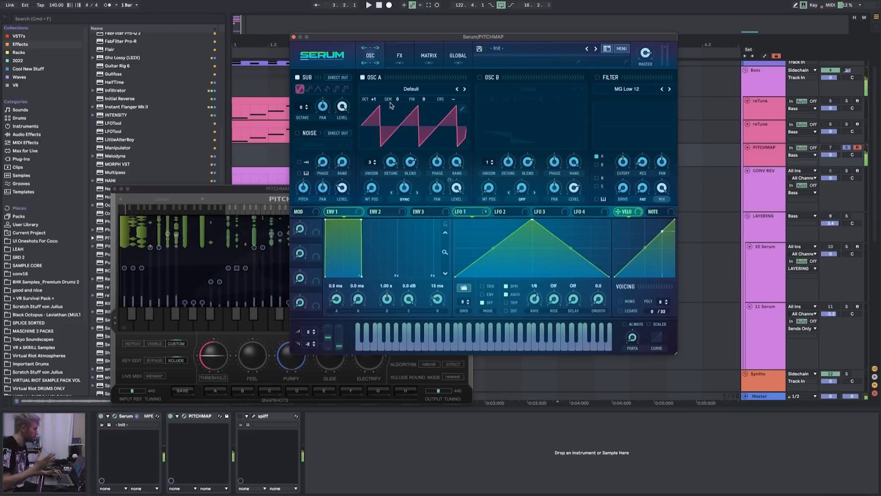
left_click_drag(390, 161, 409, 161)
- Set PITCHMAP's Glide to 1.00 and bring Serum back to the front
left_click(337, 362)
left_click_drag(340, 347, 337, 334)
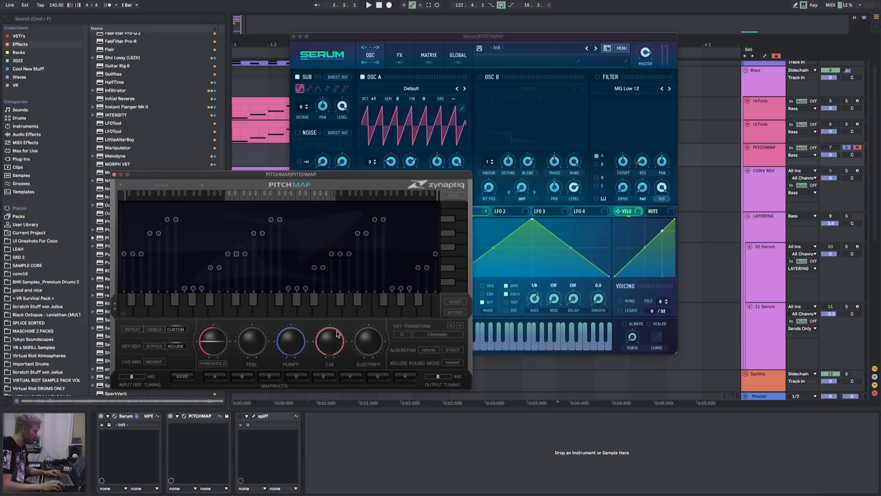
left_click(423, 36)
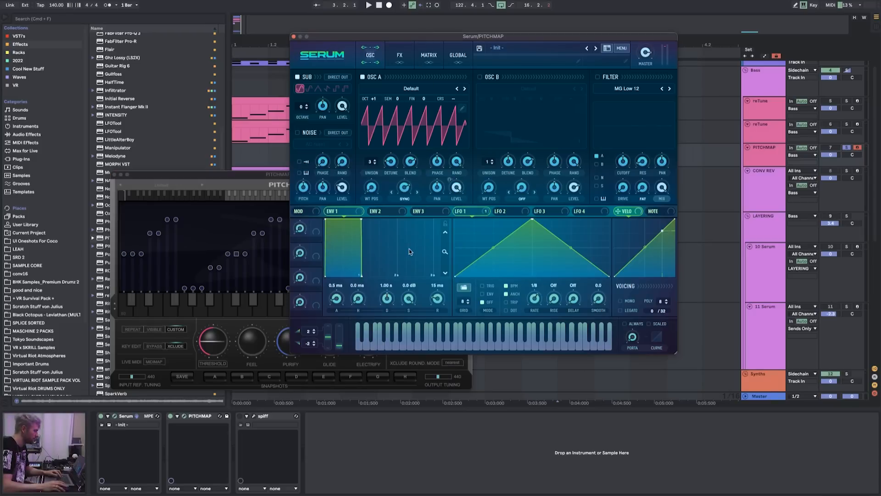
- Bypass PITCHMAP and vary Oscillator A's Sync warp amount up and back down to hear the dry patch
left_click(172, 416)
mouse_move(402, 190)
left_mouse_down()
mouse_move(402, 206)
mouse_move(406, 180)
left_mouse_up()
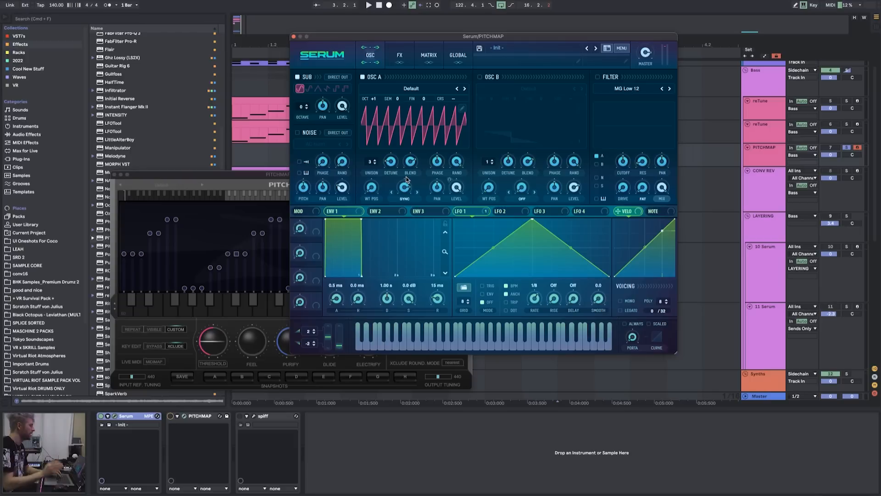
left_click(244, 175)
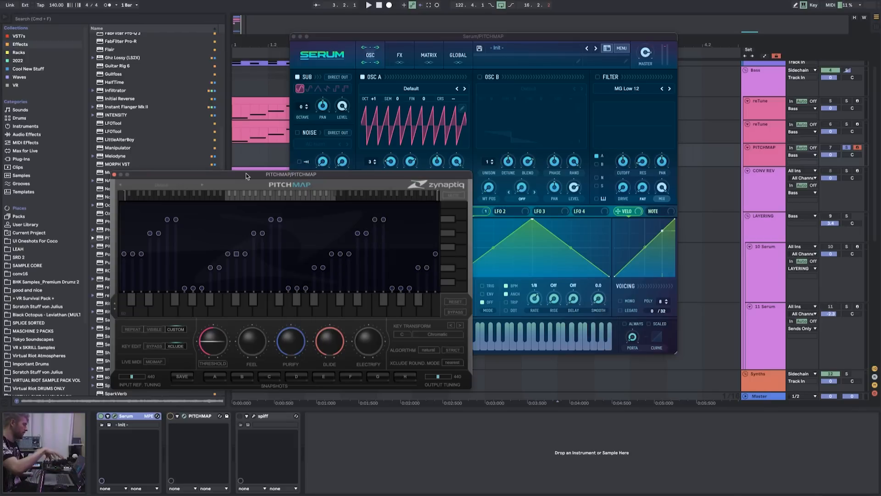
left_click(423, 160)
left_click_drag(405, 187, 404, 201)
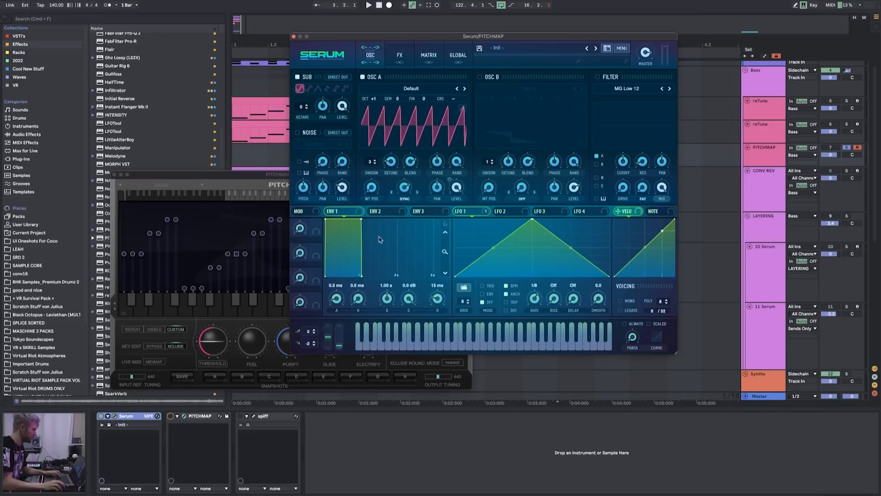
- Re-enable PITCHMAP, move Serum's window further aside, and vary Oscillator A's Sync warp amount through the effect
left_click(329, 358)
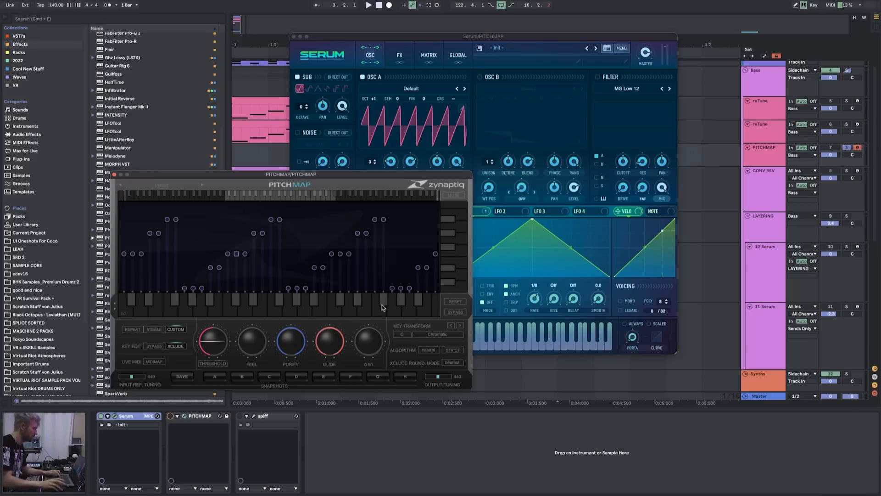
left_click_drag(422, 39, 448, 32)
mouse_move(429, 180)
left_mouse_down()
mouse_move(427, 194)
mouse_move(424, 183)
left_mouse_up()
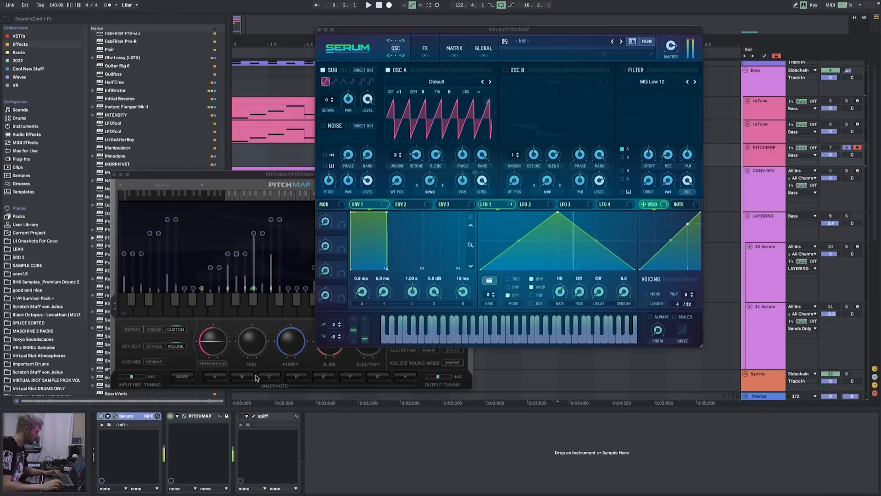
mouse_move(430, 182)
left_mouse_down()
mouse_move(431, 192)
mouse_move(430, 178)
left_mouse_up()
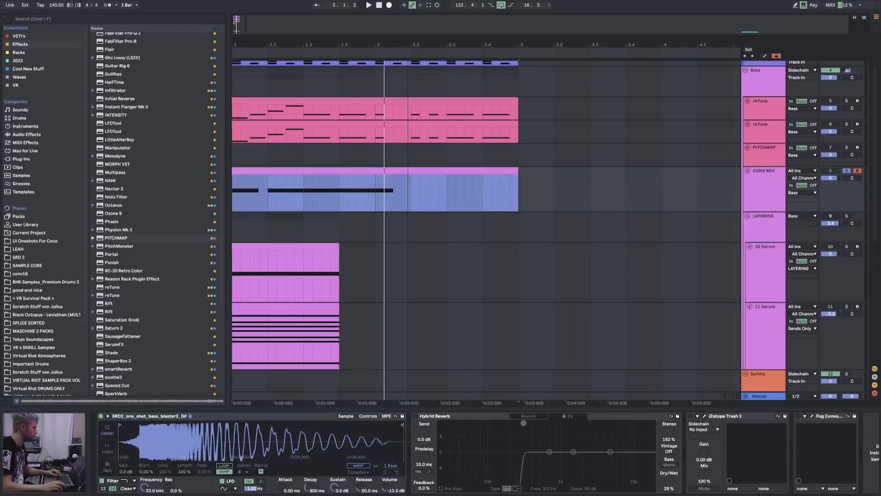
- Zoom in on the CONV REV track's clip and inspect its Hybrid Reverb, iZotope Trash 2 and Fog Convolver devices
left_click_drag(238, 21, 238, 29)
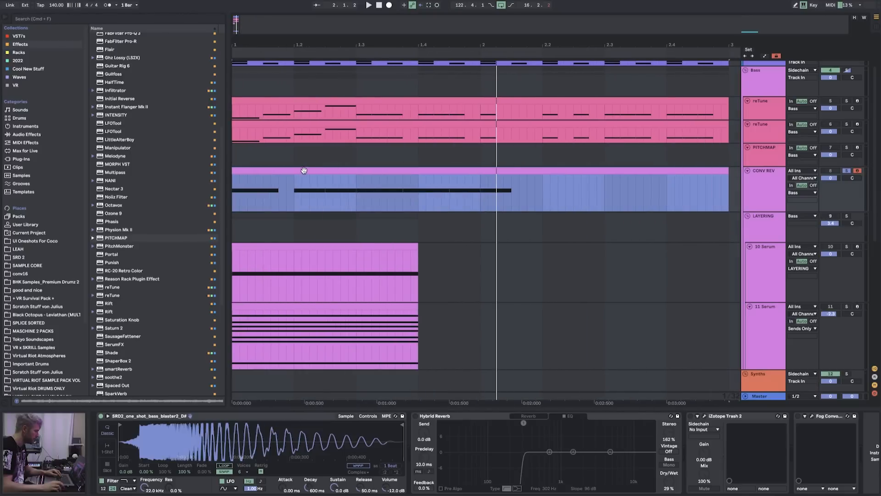
left_click(456, 416)
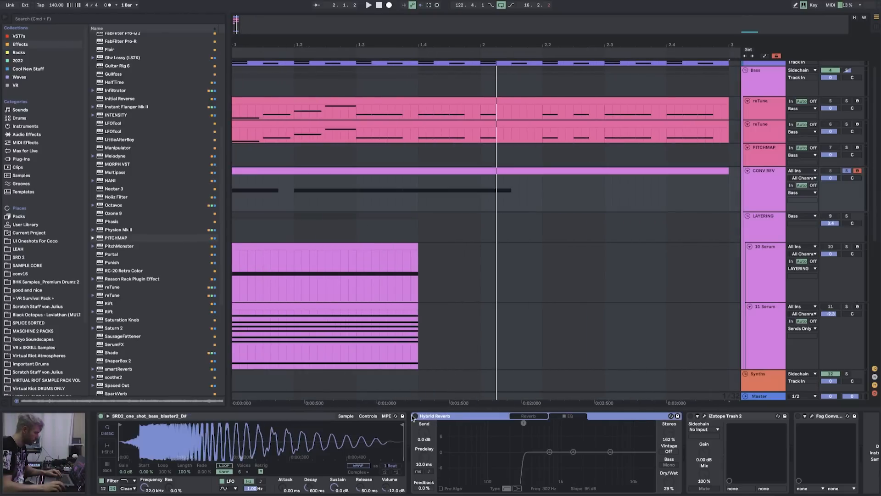
left_click(741, 420)
left_click(813, 417)
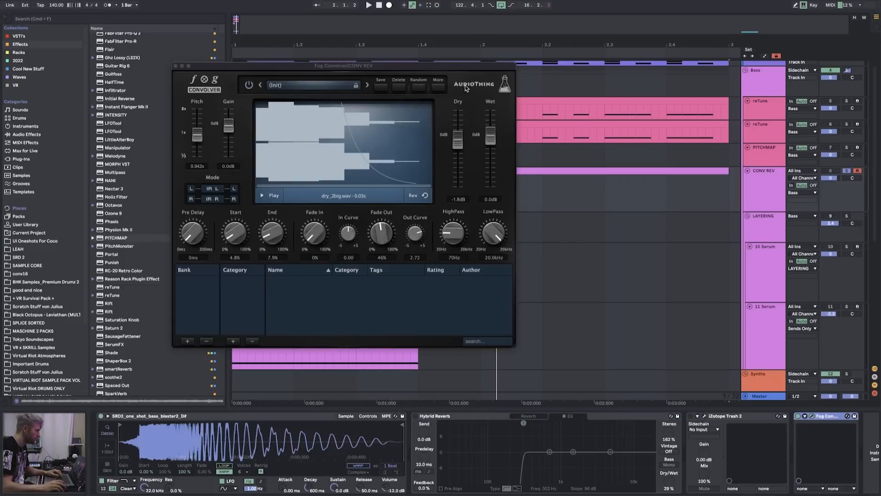
left_click(798, 416)
- Show Hybrid Reverb's convolution settings, replace it with a default Hybrid Reverb, and select the CONV REV track
left_click(523, 417)
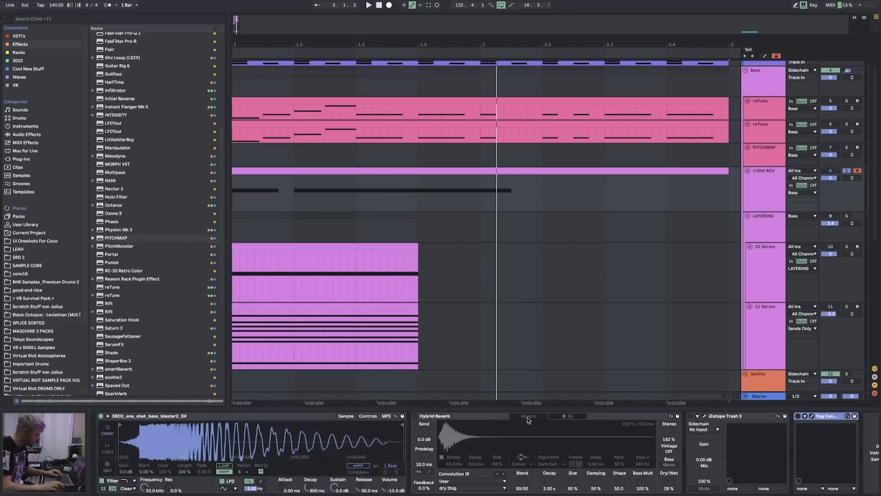
left_click(557, 439)
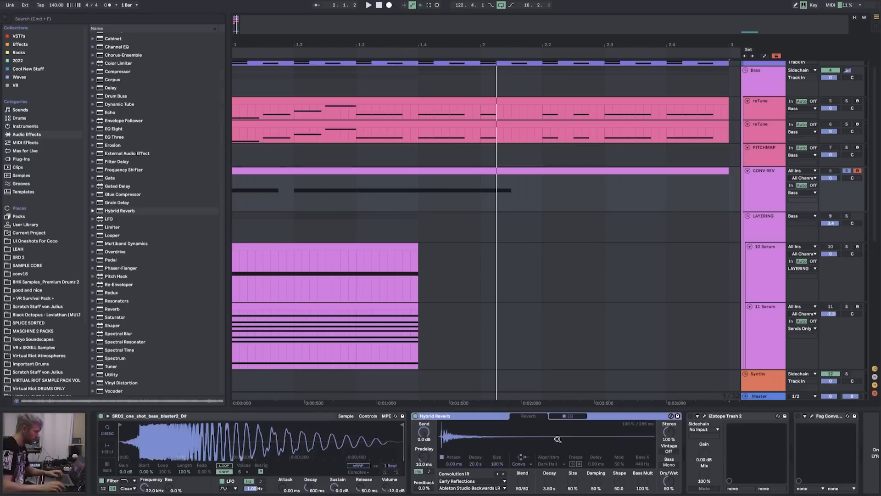
left_click(384, 188)
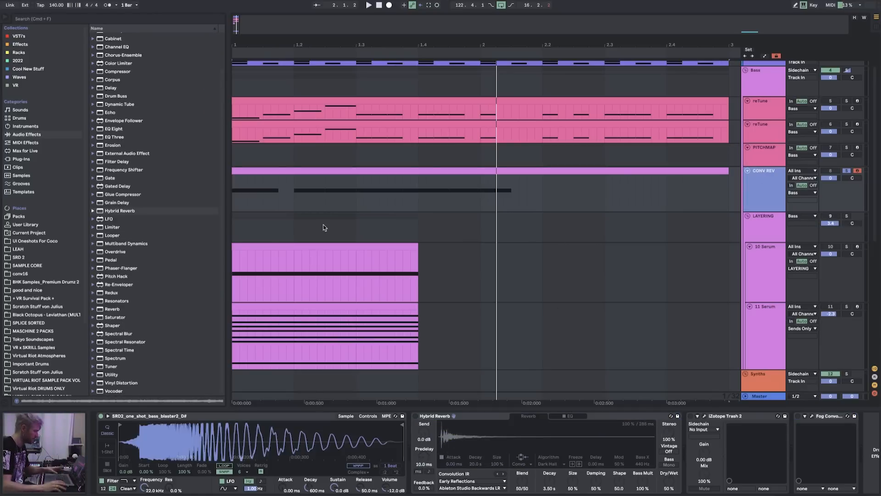
- Play the CONV REV clip dry and switch Hybrid Reverb back on
key("space")
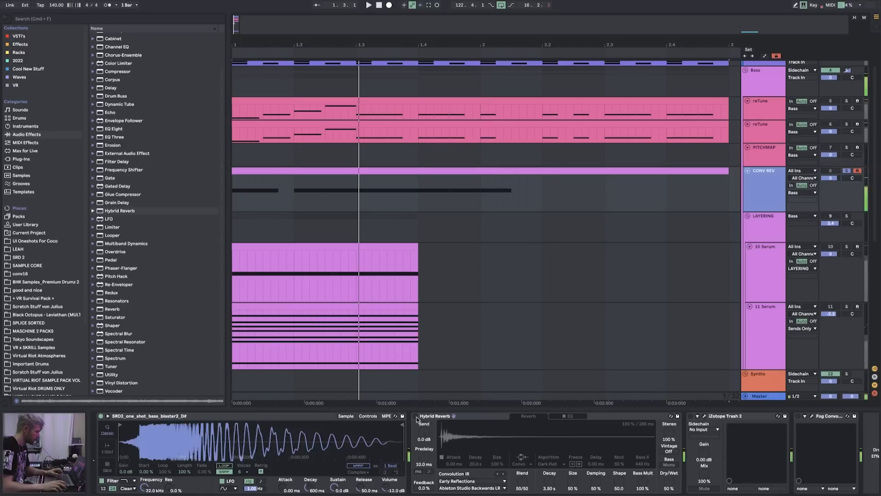
left_click(416, 416)
key("space")
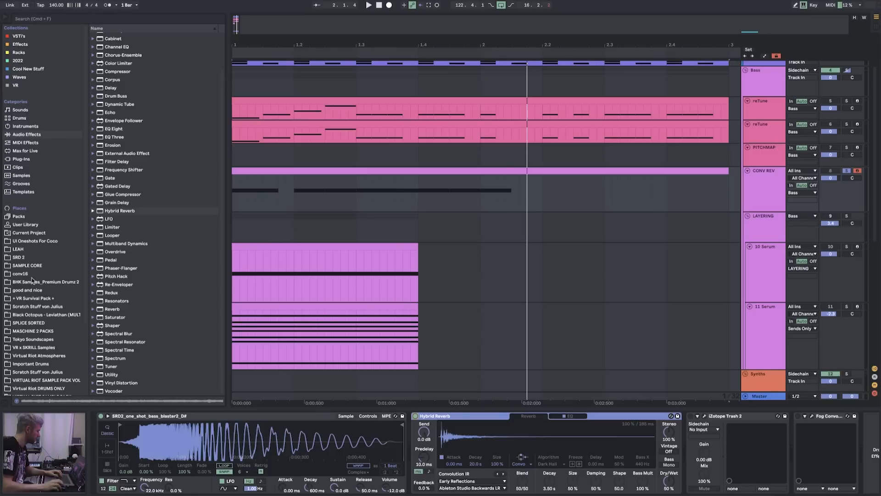
- Browse the saved sample folders and open the conv16 folder of impulse samples
left_click(32, 323)
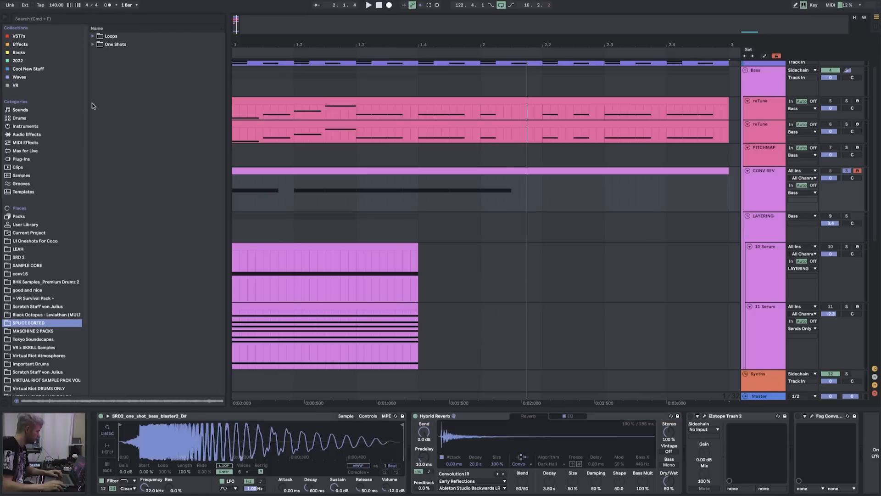
left_click(37, 175)
left_click(28, 134)
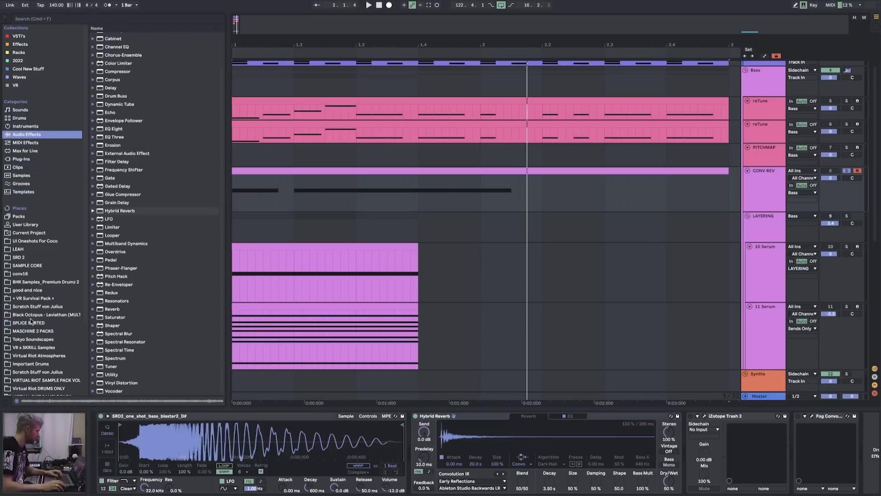
left_click(20, 275)
left_click(27, 257)
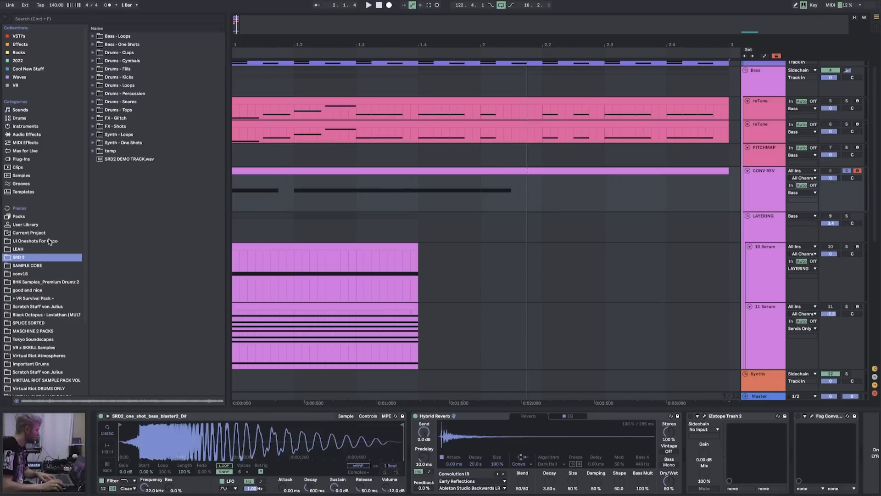
left_click(41, 274)
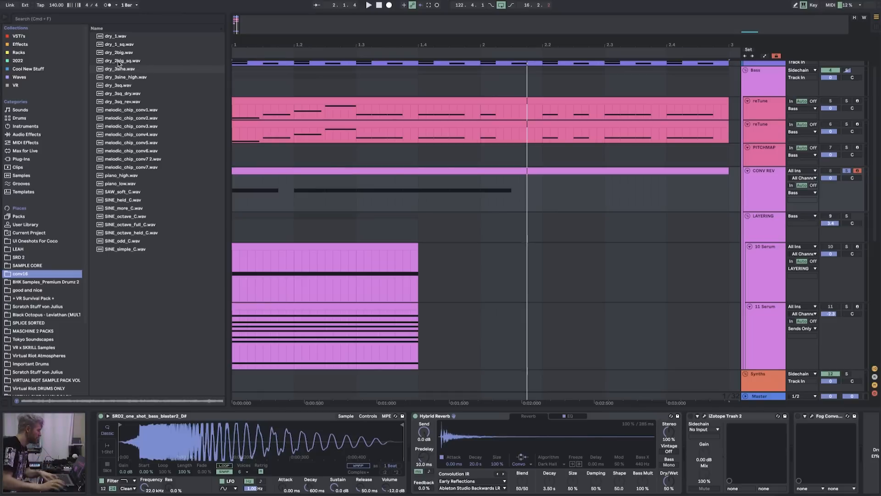
- Preview the conv16 samples in order from dry_1.wav to dry_3sq_rev.wav
left_click(110, 39)
key("Down")
key("Down")
key("Down")
key("Down")
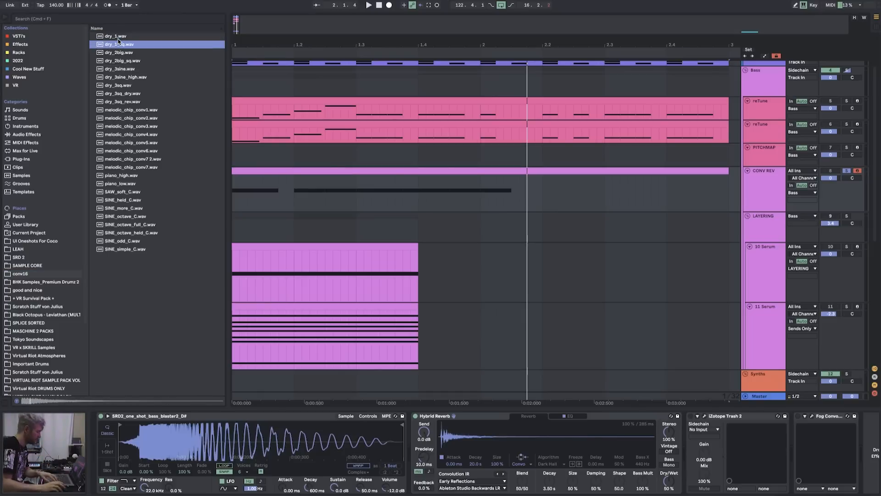
key("Down")
key("Down")
key("Down")
key("Down")
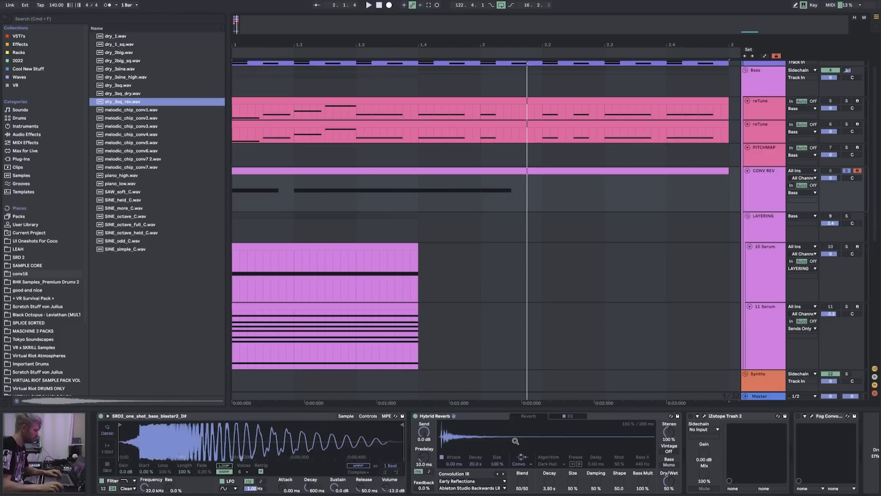
- Load dry_2big.wav as Hybrid Reverb's convolution impulse response and play the CONV REV clip through it
left_click(811, 416)
key("super+alt+p")
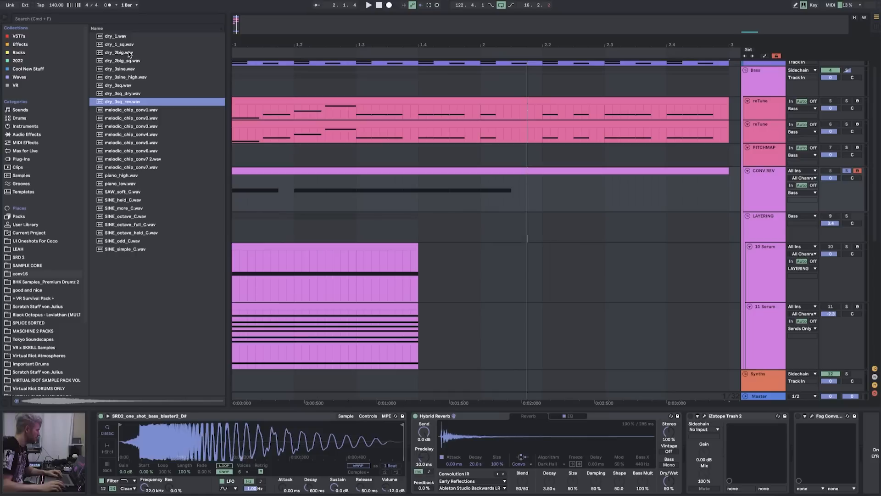
left_click(115, 53)
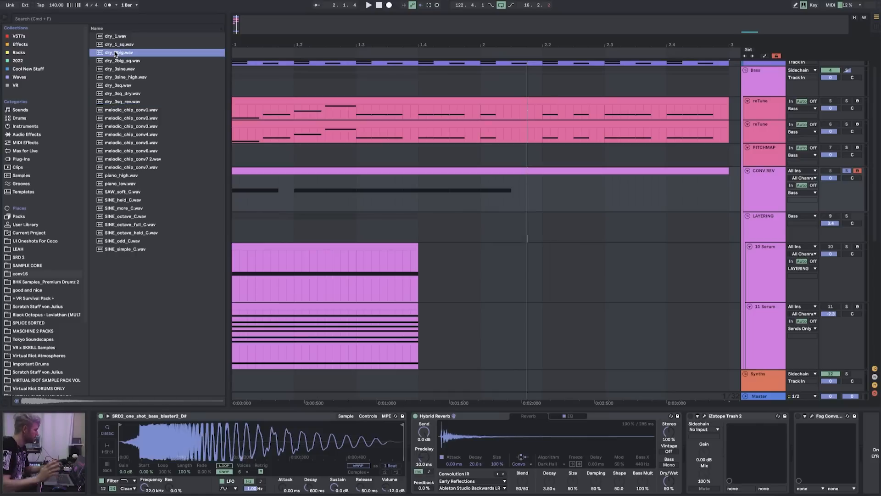
left_click_drag(115, 54, 463, 437)
key("space")
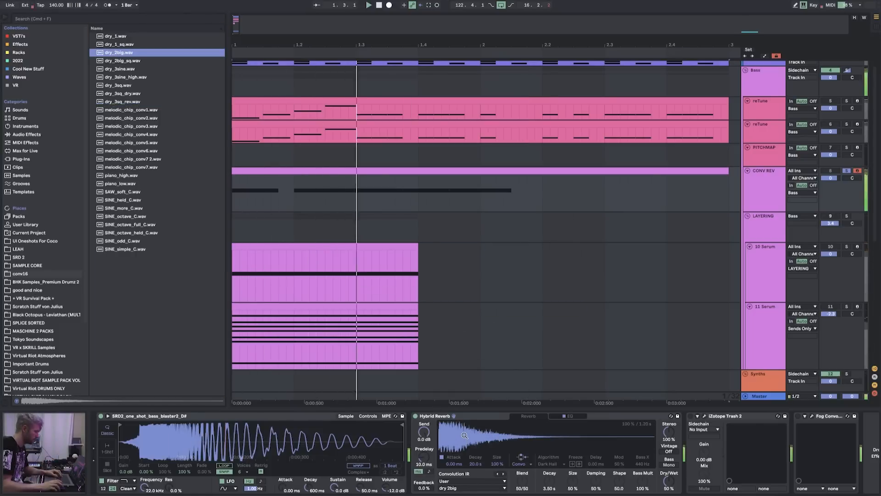
key("space")
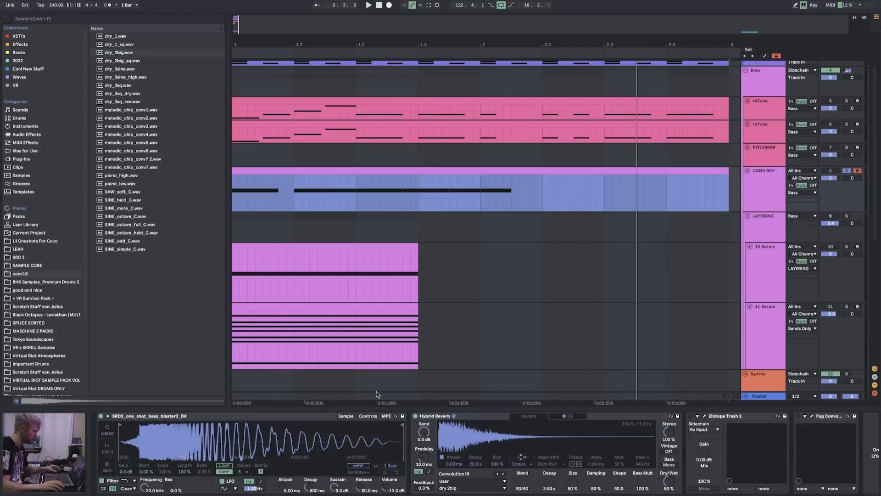
- Shorten Hybrid Reverb's convolution Decay to 198 ms and raise Dry/Wet to 100% during playback
left_click_drag(478, 465, 479, 467)
key("space")
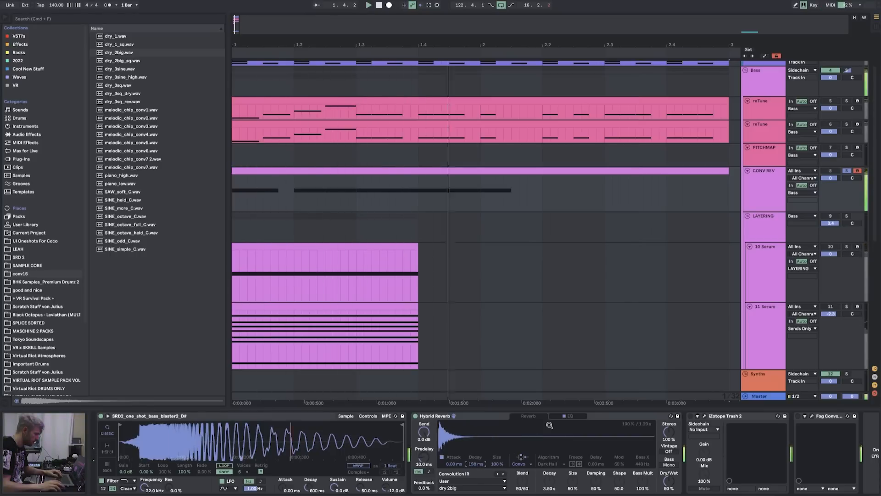
left_click(580, 419)
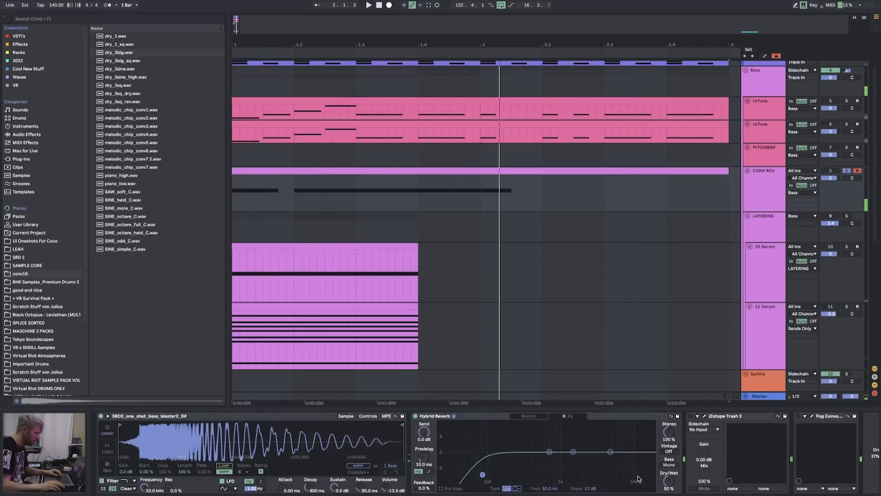
left_click_drag(668, 480, 668, 470)
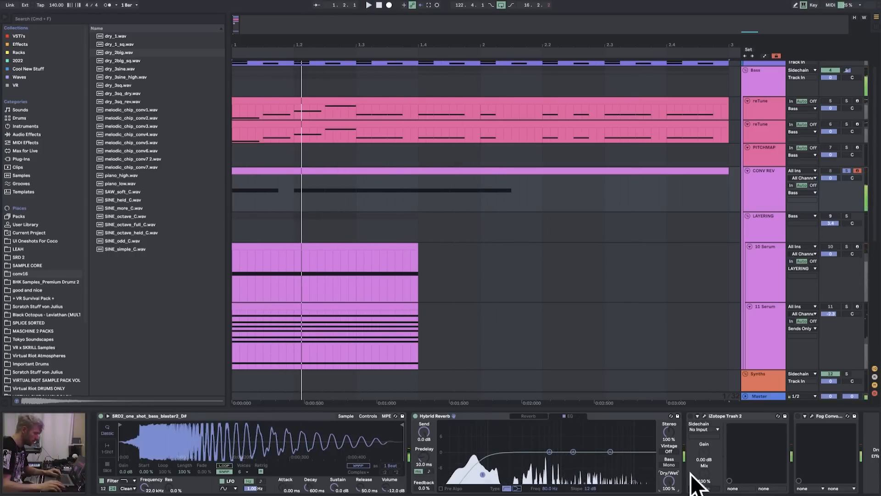
- In Hybrid Reverb's EQ, raise the low-cut frequency and boost the high shelf by 9.2 dB at 2.97 kHz
key("space")
left_click_drag(482, 475, 544, 461)
left_click_drag(611, 451, 594, 430)
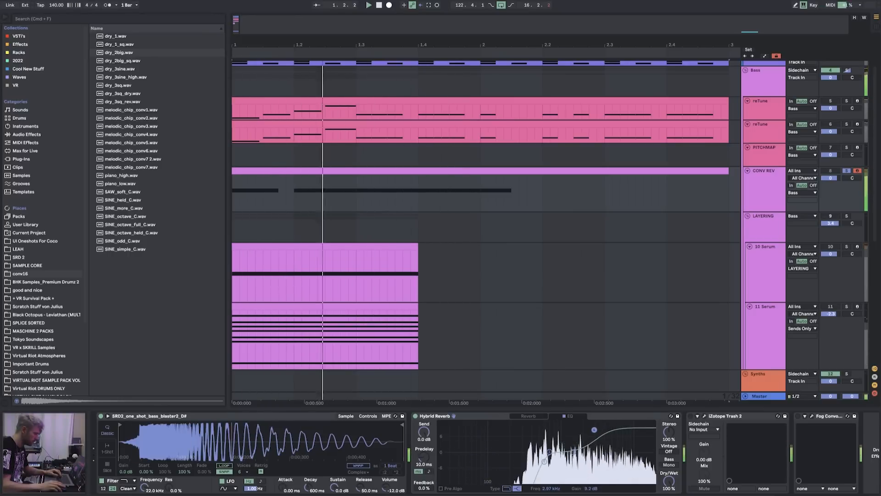
left_click(528, 416)
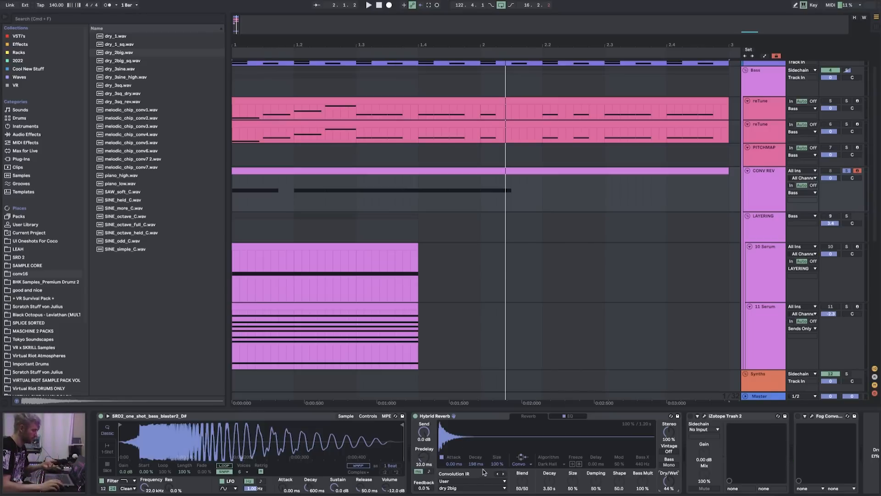
- Vary Hybrid Reverb's convolution Size down and up to 188%, replaying the clip to compare the results
left_click_drag(499, 464, 499, 482)
key("space")
key("space")
key("space")
left_click_drag(500, 466, 499, 442)
key("space")
key("space")
key("space")
key("space")
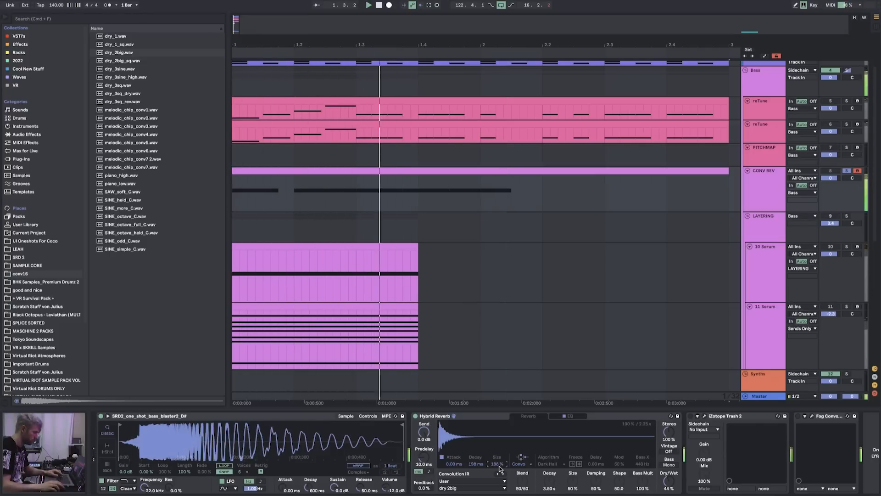
- Lower the low-cut band in Hybrid Reverb's EQ to 282 Hz with a 36 dB slope
left_click(570, 416)
left_click_drag(544, 461, 506, 448)
key("space")
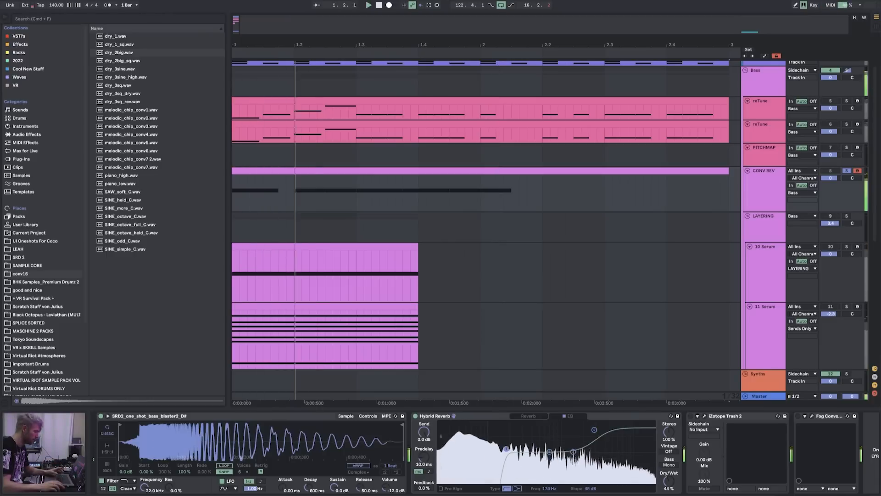
left_click(569, 420)
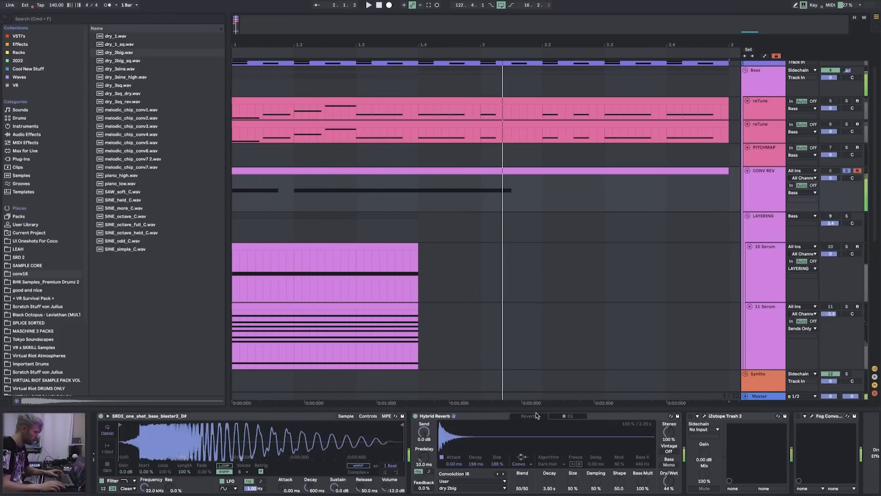
left_click(570, 417)
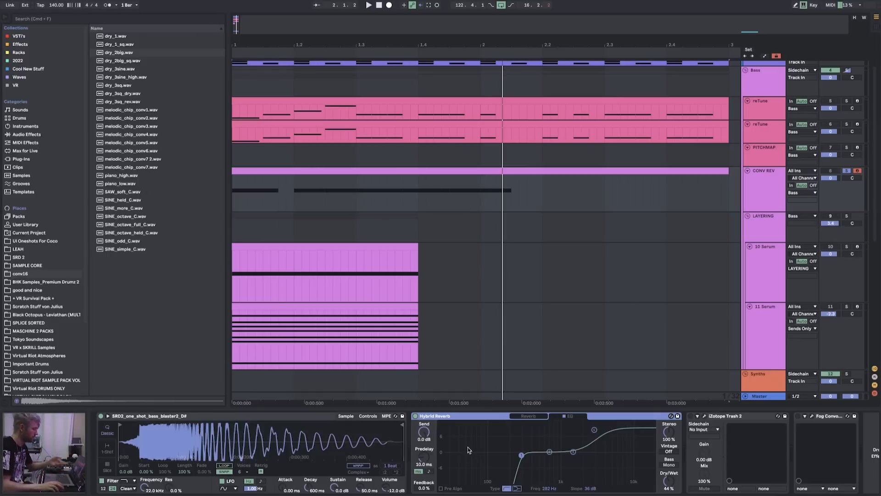
- Set Hybrid Reverb's convolution Size to 98% and play the CONV REV clip
left_click(536, 415)
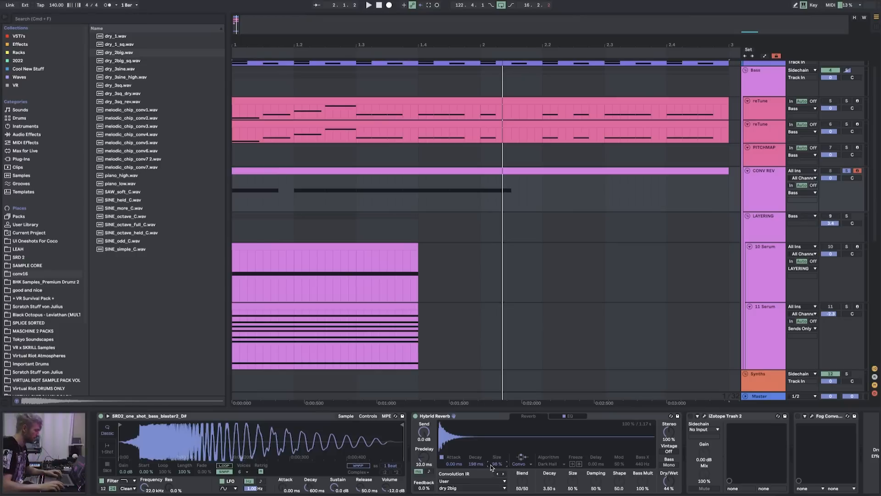
key("space")
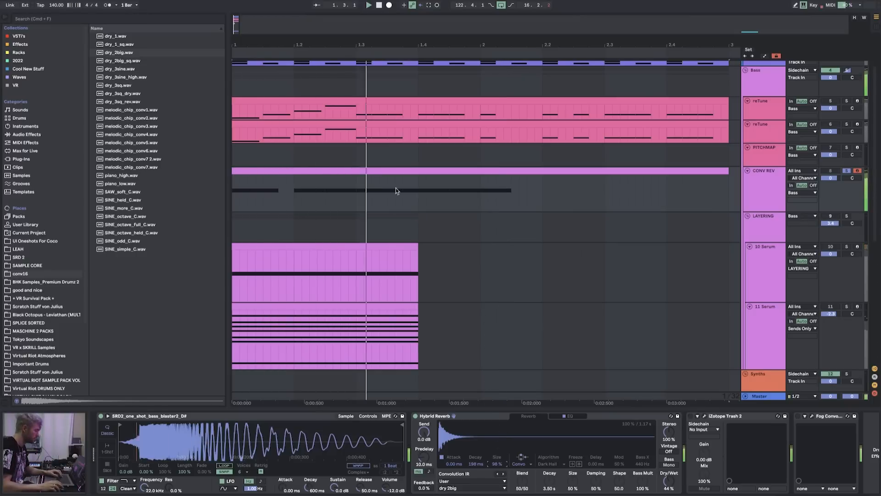
scroll(410, 159, "down", 3)
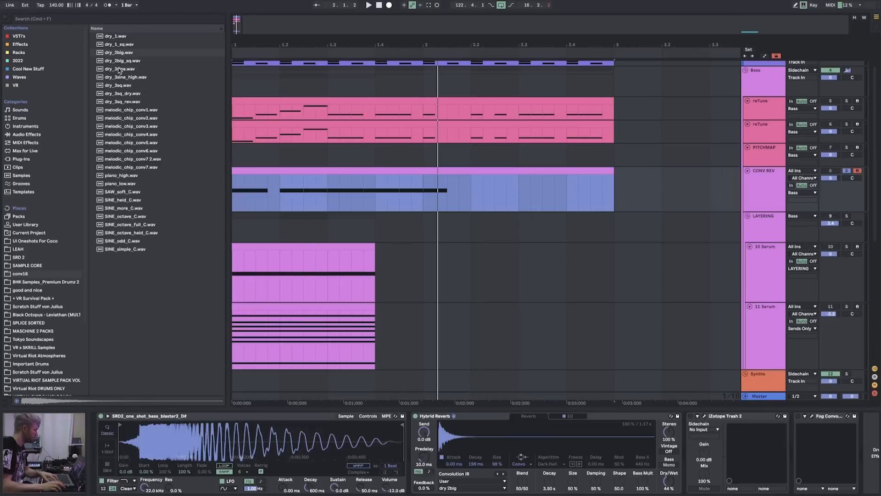
- Preview dry_3sq_dry.wav and dry_3sq.wav, load dry_3sq.wav as Hybrid Reverb's impulse response, and play the clip
left_click(122, 94)
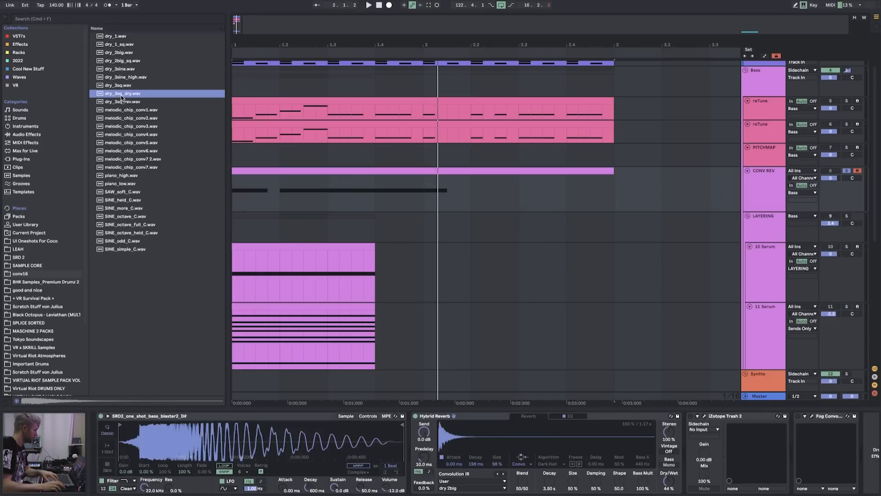
key("Up")
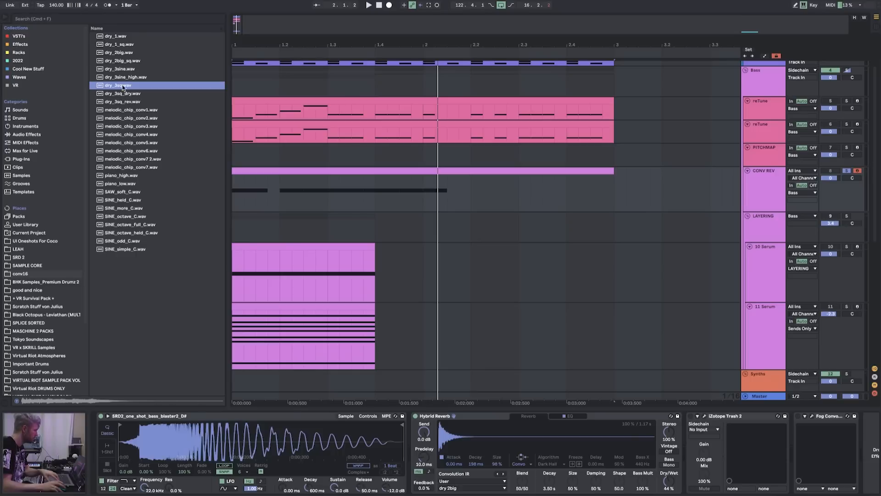
left_click_drag(122, 88, 481, 438)
key("space")
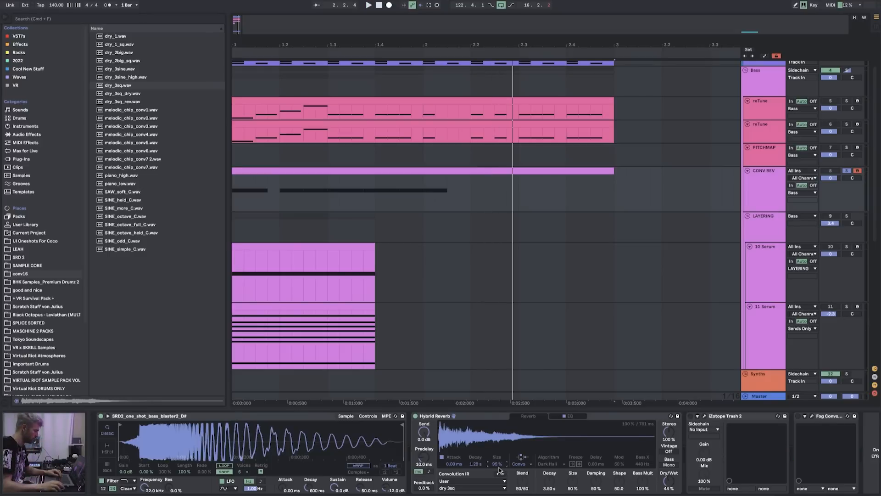
- Vary the dry_3sq impulse's Size between 86% and 150% while replaying the clip
key("space")
mouse_move(500, 464)
left_mouse_down()
mouse_move(500, 472)
mouse_move(501, 463)
left_mouse_up()
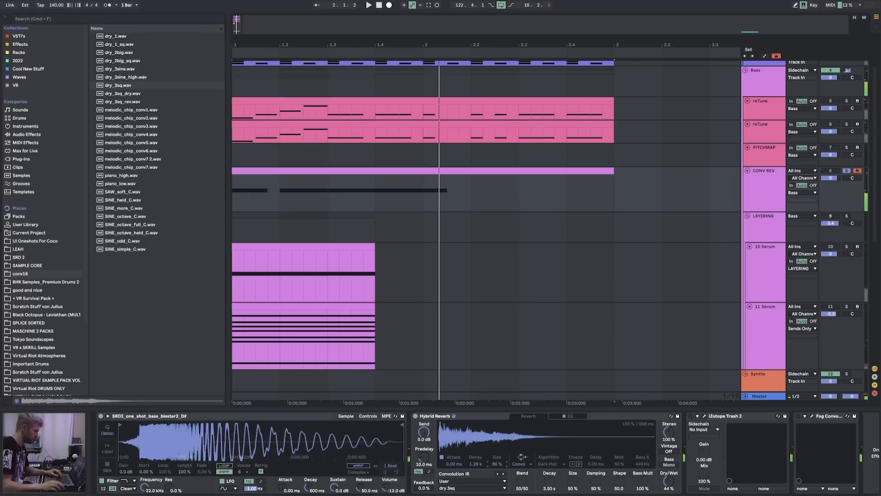
key("space")
key("space")
key("space")
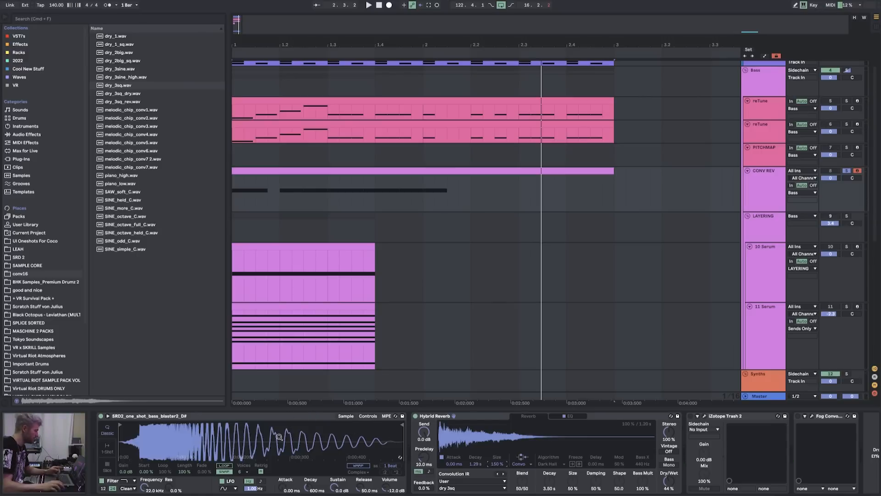
- Set Hybrid Reverb's Size to 119% and play the clip with the reverb on and bypassed
left_click(258, 421)
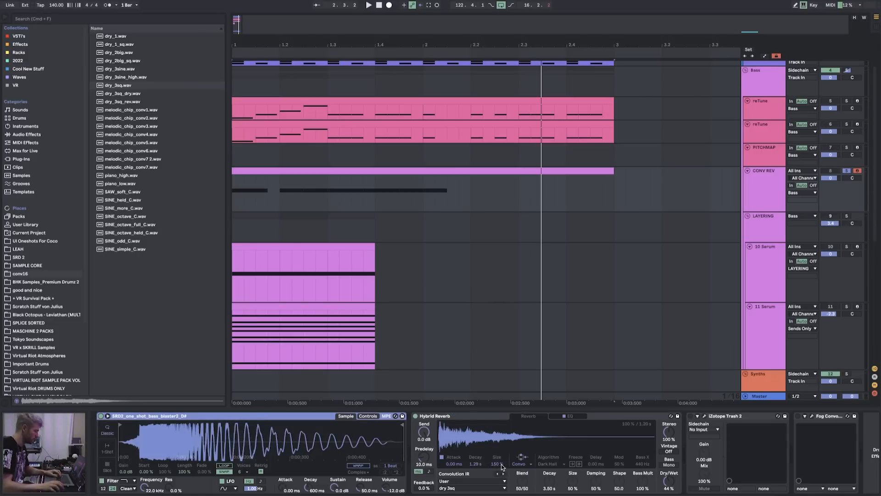
left_click_drag(497, 464, 497, 477)
key("space")
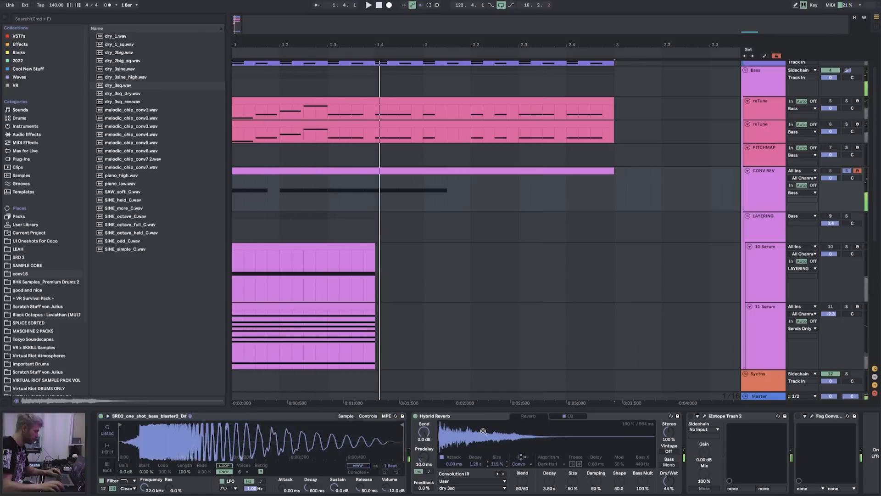
left_click(459, 421)
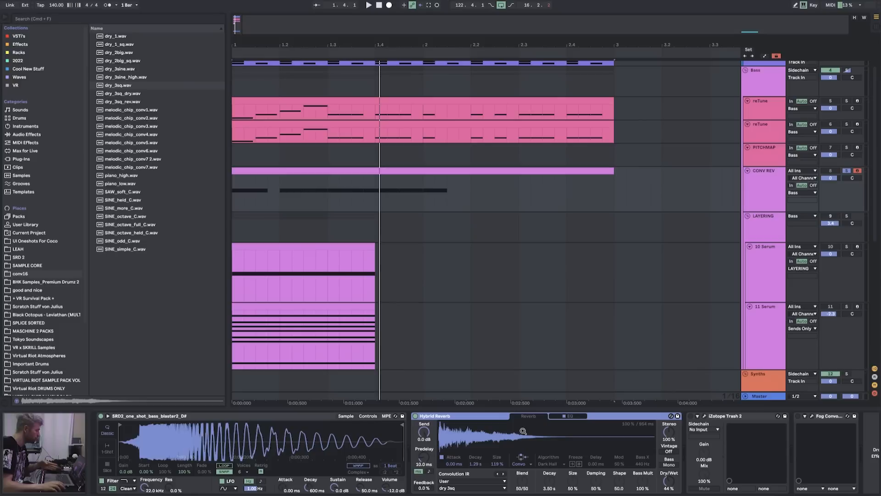
key("space")
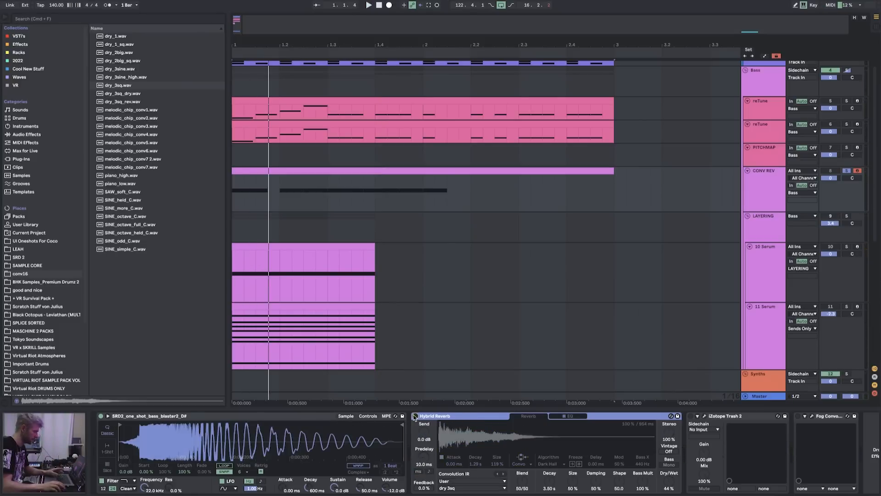
- Show the bass one-shot sampler's detailed controls, raise its transposition, and audition the CONV REV clip
left_click(369, 416)
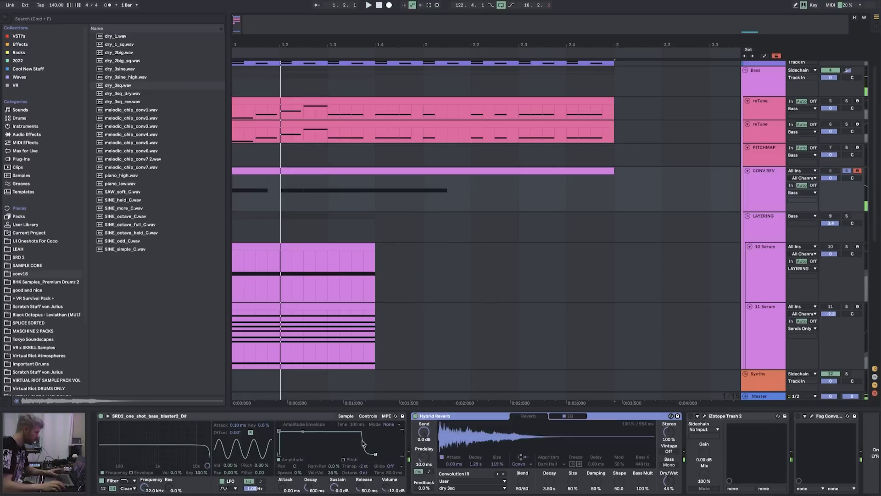
mouse_move(366, 466)
left_mouse_down()
mouse_move(365, 449)
mouse_move(365, 481)
mouse_move(365, 458)
left_mouse_up()
key("space")
key("space")
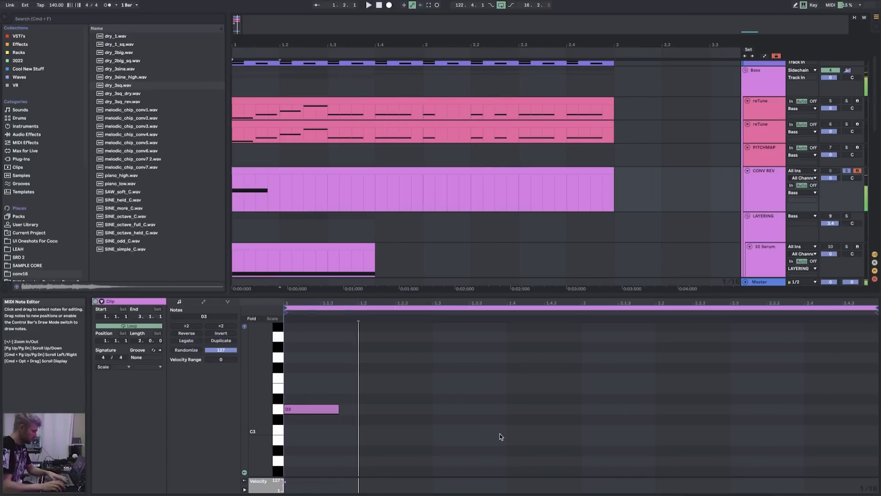
- Transpose the note in the CONV REV clip up seven semitones to A3
left_click_drag(302, 380, 314, 406)
key("Up")
key("Up")
key("Up")
key("Up")
key("Up")
key("Up")
key("Up")
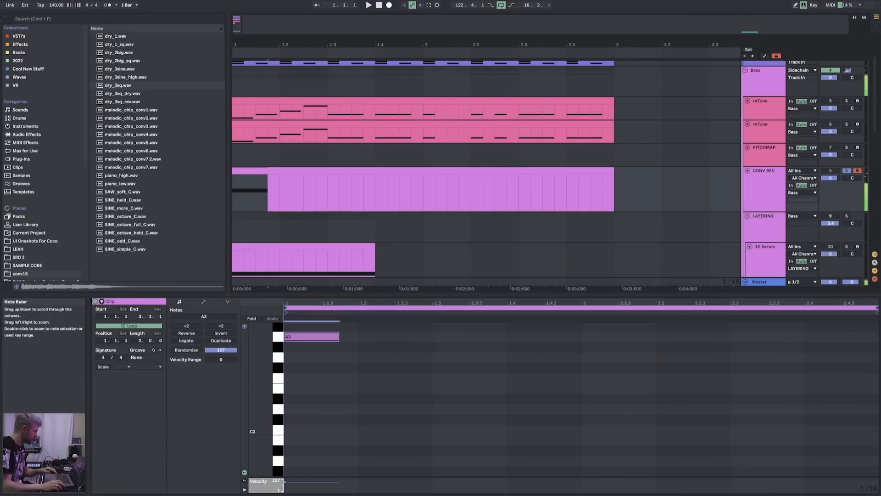
- Move the CONV REV clip's note up to C#6 and back down to F#3 to hear the pitch extremes
left_click_drag(260, 351, 252, 359)
left_click_drag(301, 424, 295, 347)
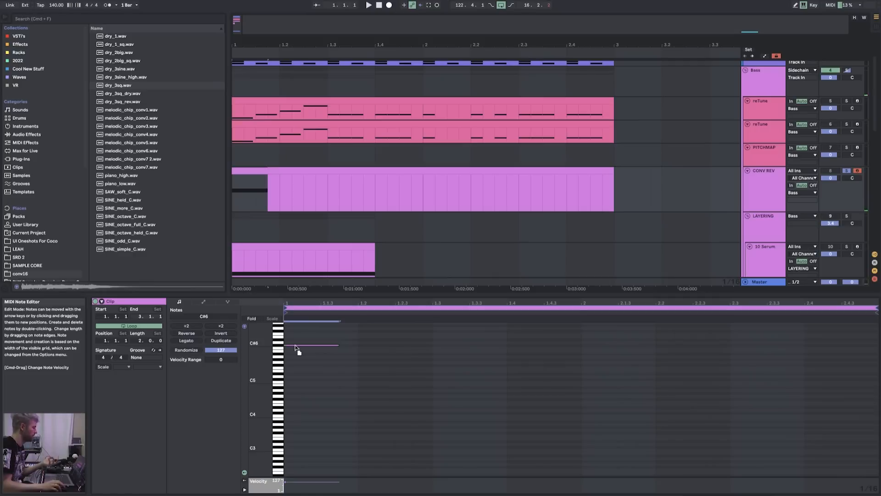
left_click_drag(296, 348, 294, 434)
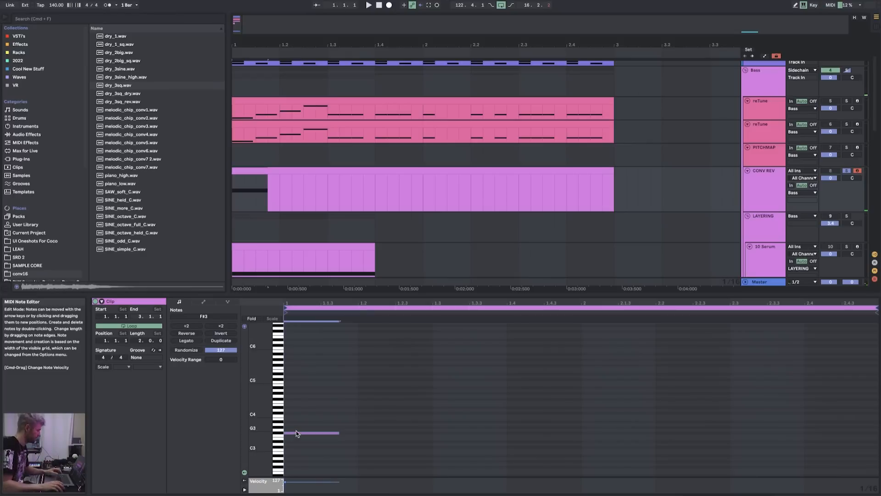
left_click_drag(266, 455, 267, 422)
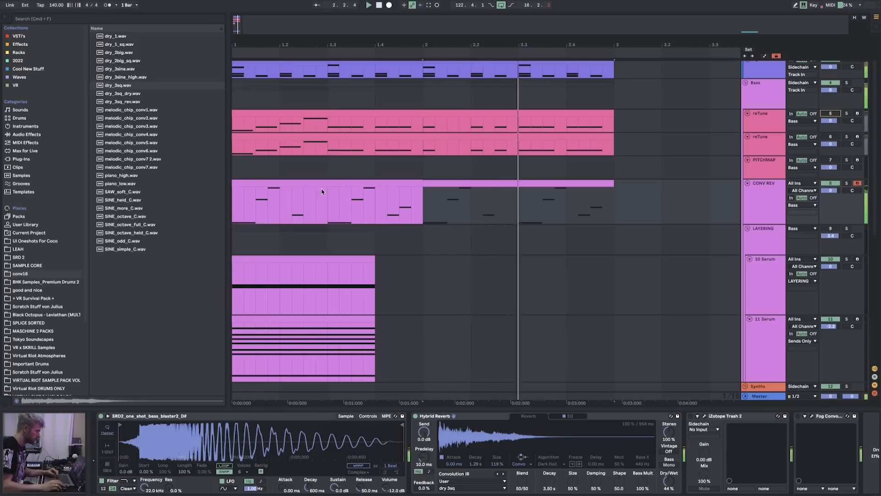
- Shorten the Hybrid Reverb impulse's Decay to 471 ms and audition the CONV REV melody
left_click(305, 182)
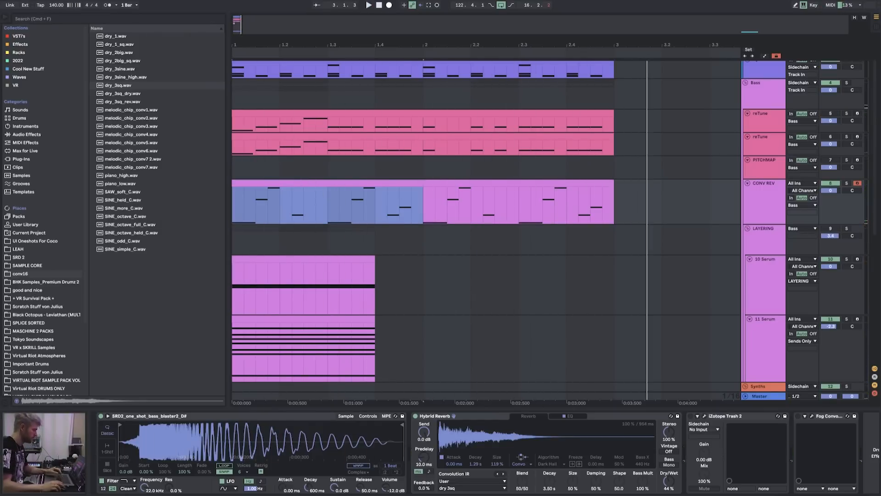
left_click_drag(477, 468, 479, 487)
key("space")
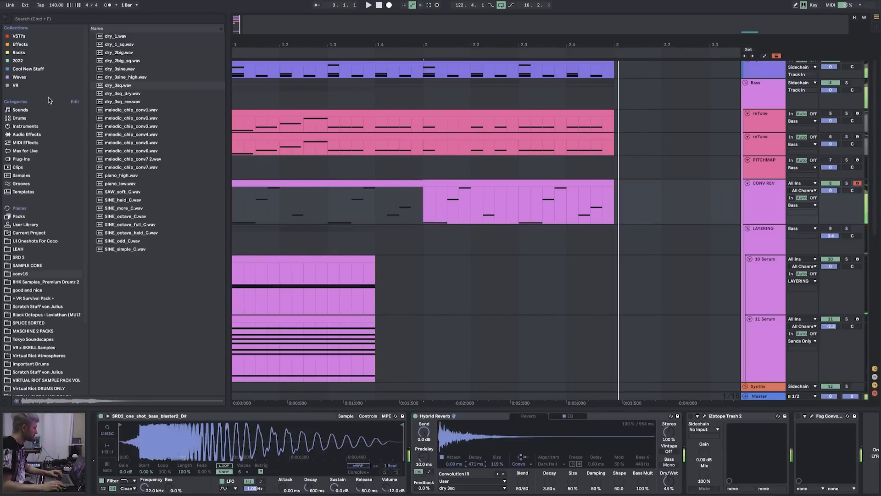
- Add the MINIPHAT.adg rack at the end of the CONV REV device chain and set its Macro 1 to 109
left_click(20, 53)
left_click(115, 45)
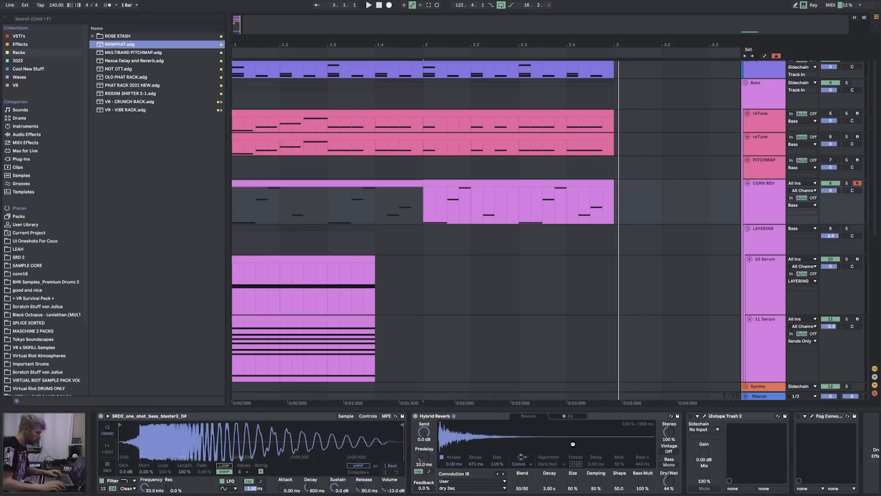
key("space")
left_click_drag(850, 459, 849, 454)
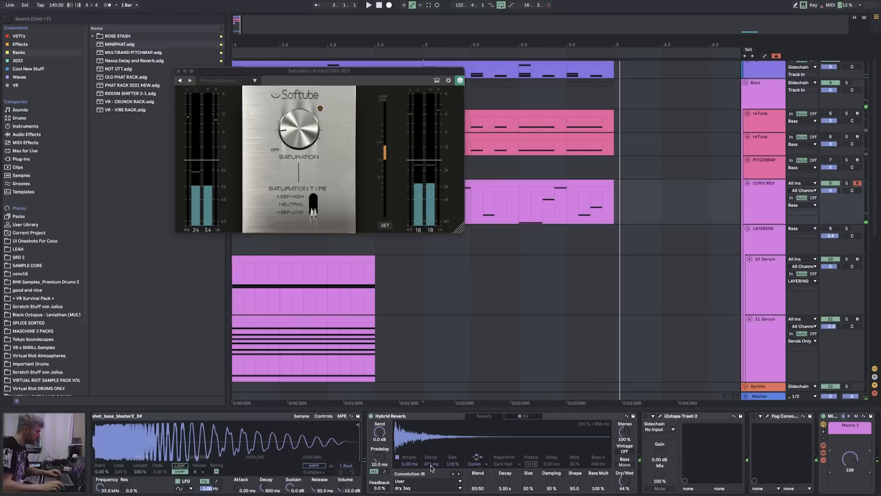
- Set Hybrid Reverb's Decay to 119 ms, Dry/Wet to 56% and Size to 88% while auditioning the clip
left_click_drag(431, 467, 435, 467)
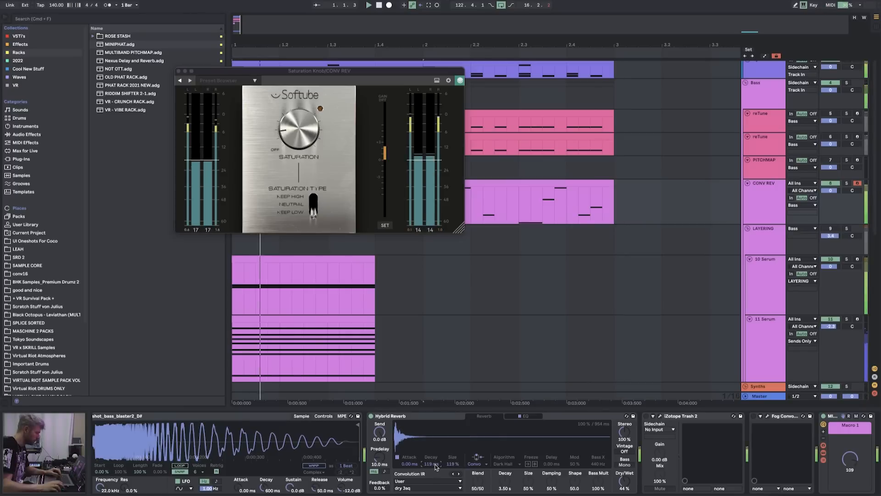
left_click_drag(624, 480, 624, 475)
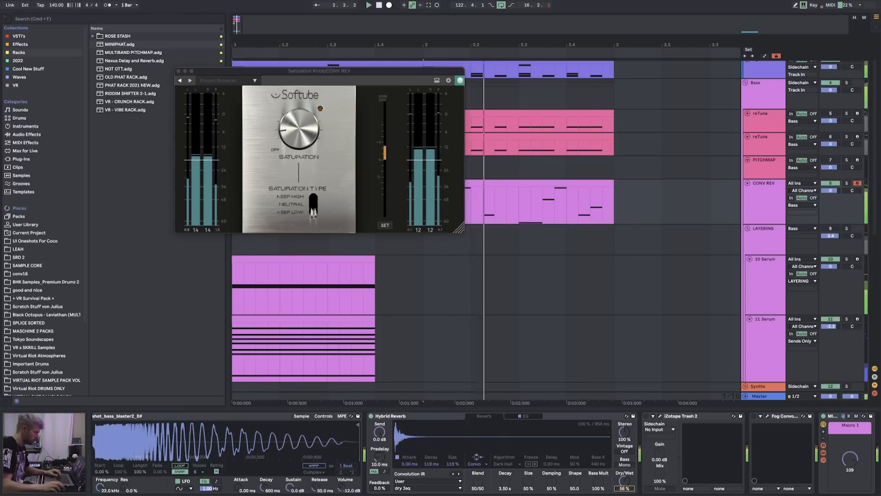
key("space")
left_click_drag(452, 464, 453, 455)
key("space")
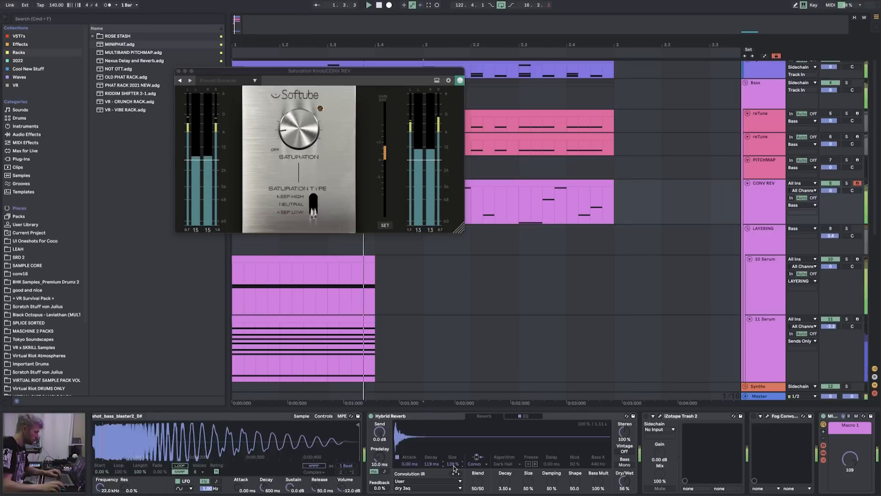
key("space")
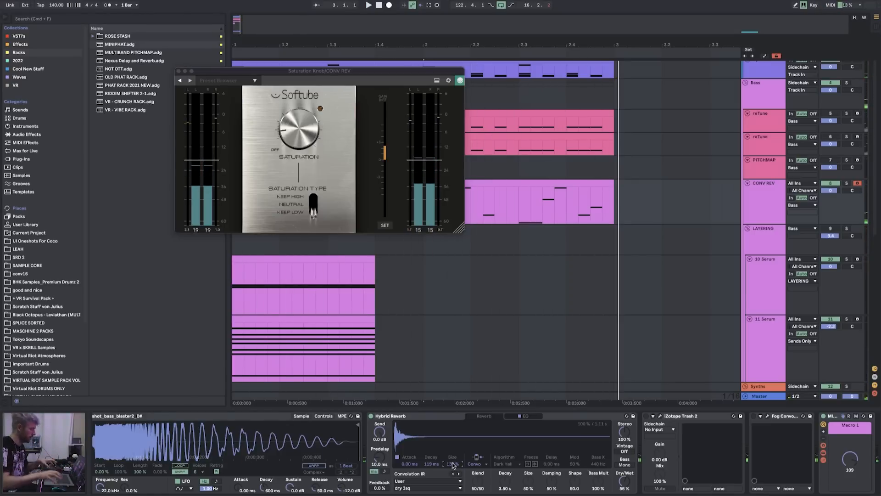
key("space")
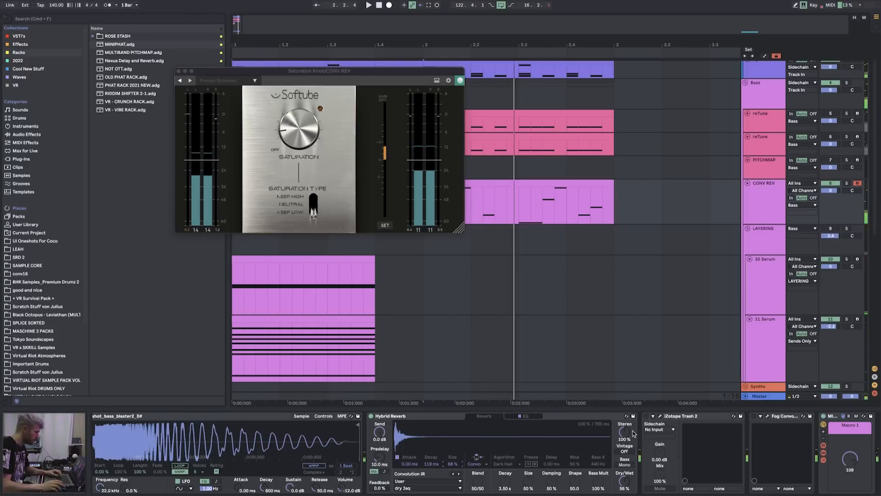
- Compare Hybrid Reverb's Stereo at 0% and 200% with Dry/Wet at 100%, keeping 200%, and lower Dry/Wet to 50%
left_click_drag(632, 433, 632, 403)
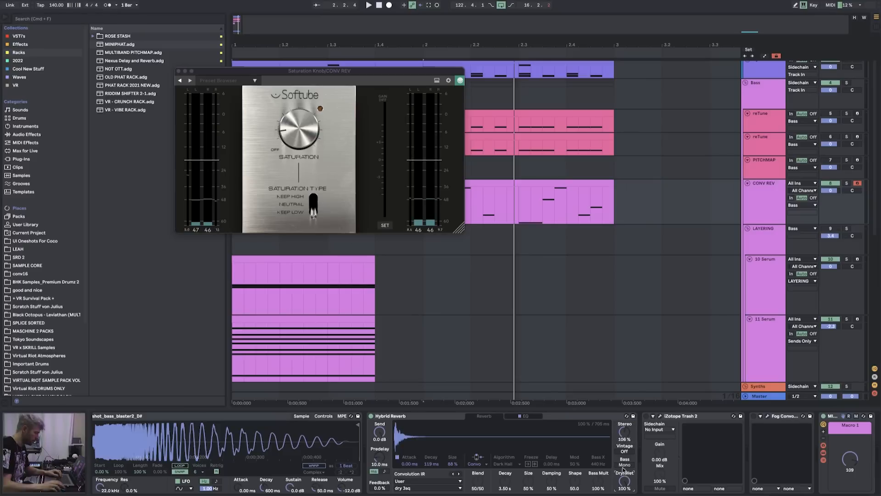
key("space")
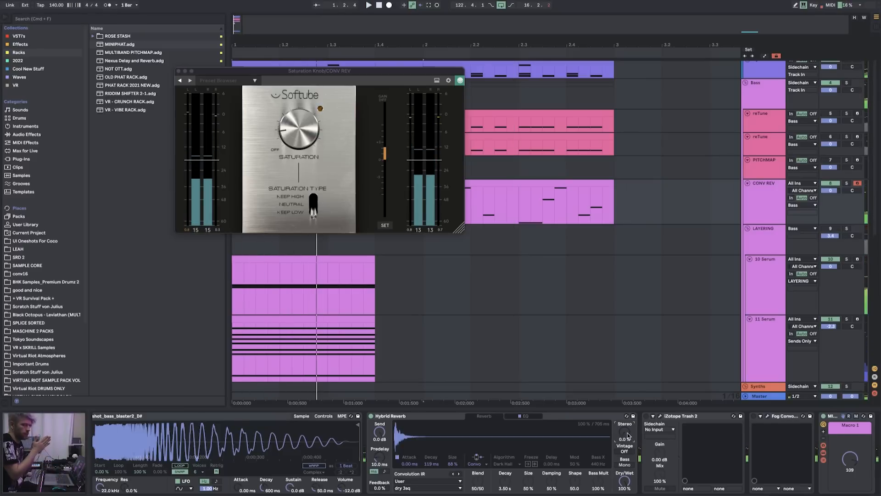
key("space")
left_click_drag(629, 436, 628, 390)
key("space")
key("space")
mouse_move(625, 480)
left_mouse_down()
mouse_move(625, 495)
mouse_move(623, 483)
left_mouse_up()
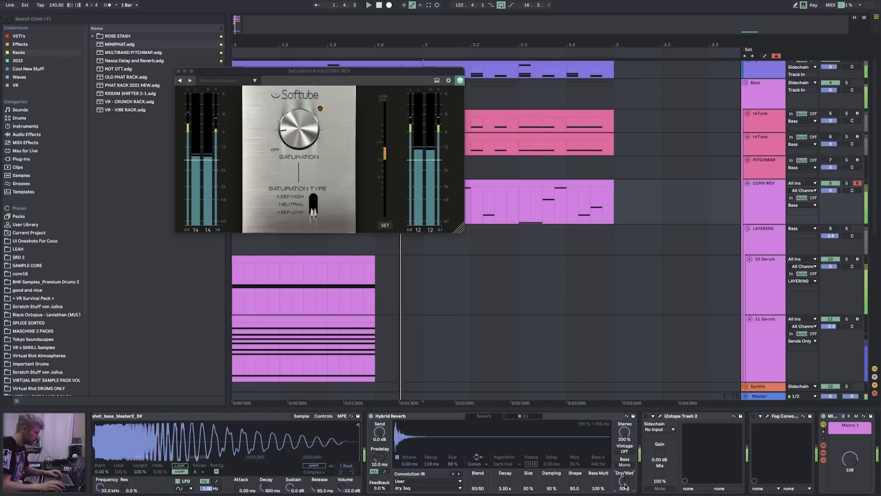
- Group Hybrid Reverb into an Audio Effect Rack, show its chain list, and create a second empty chain
left_click(570, 416)
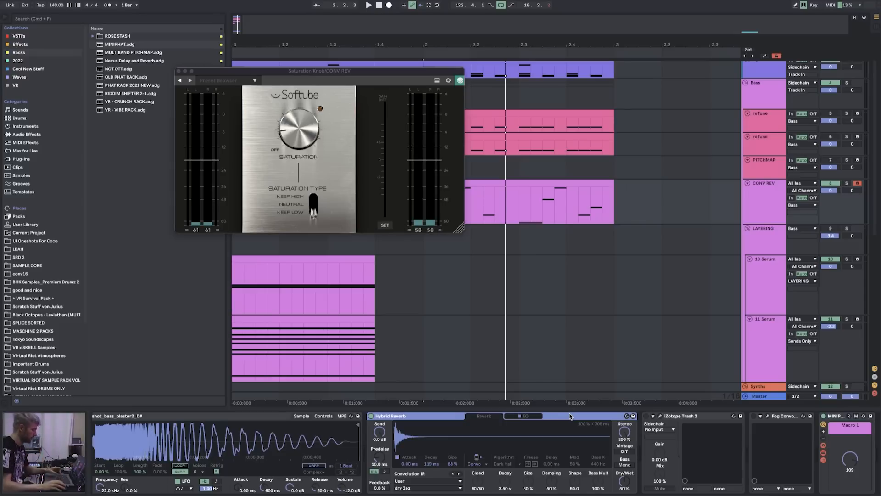
key("super+g")
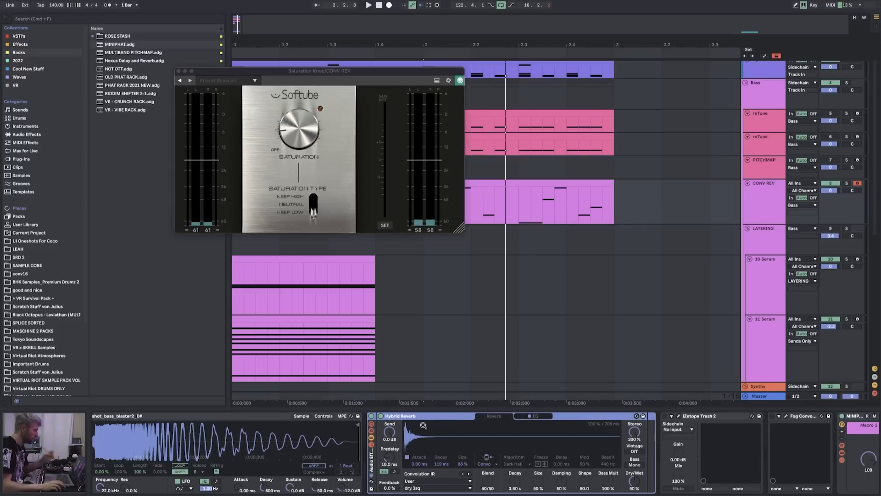
left_click(372, 446)
left_click(386, 455)
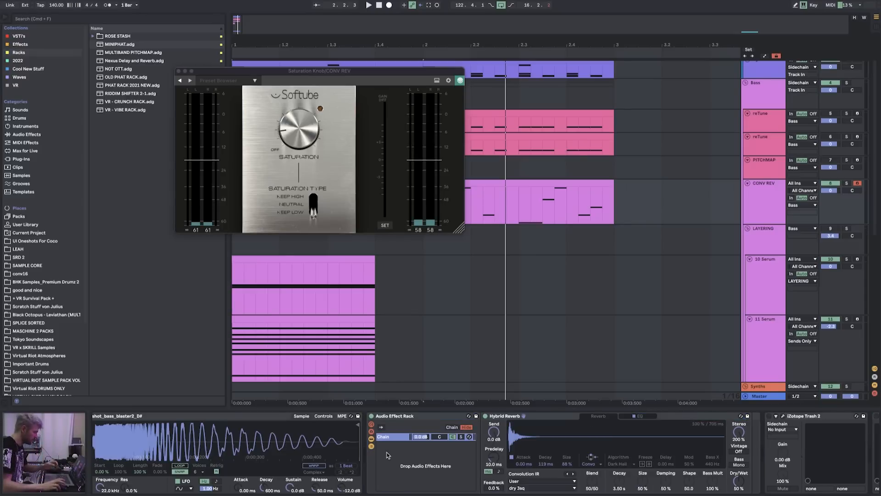
right_click(387, 454)
left_click(407, 456)
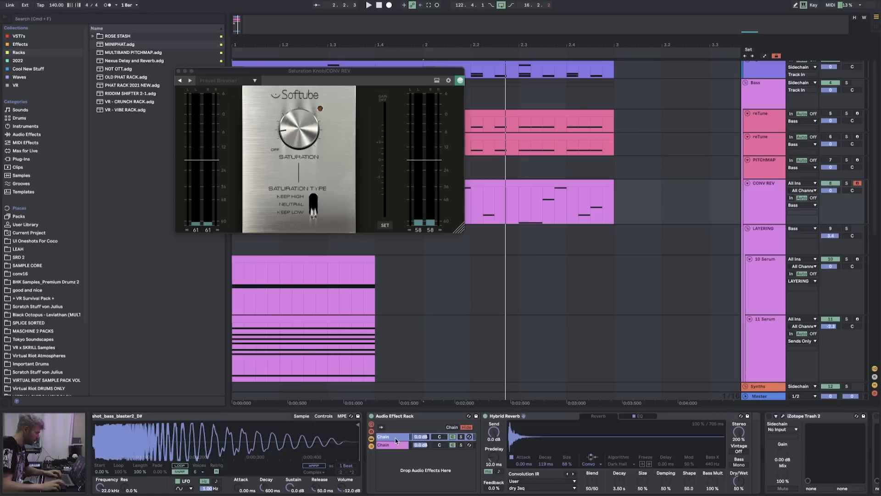
- Audition the rack's dry and reverb chains in solo, and set the reverb impulse's Decay to 239 ms
left_click(464, 445)
key("space")
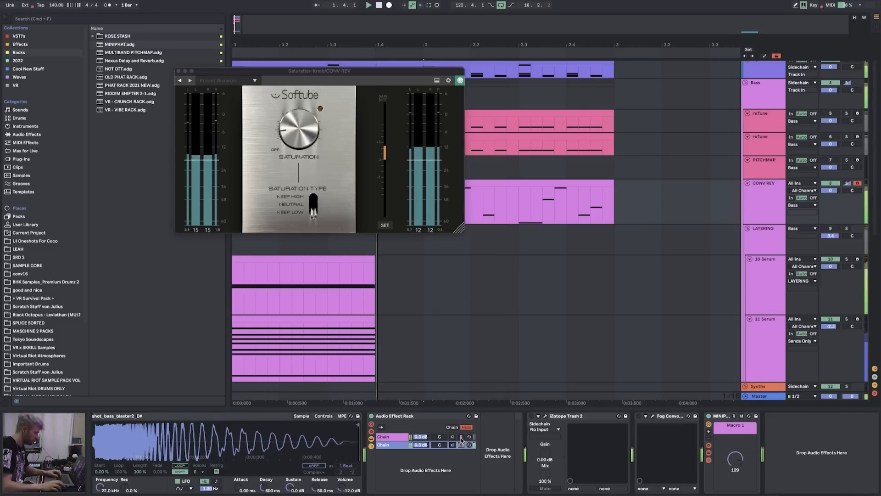
left_click(424, 436)
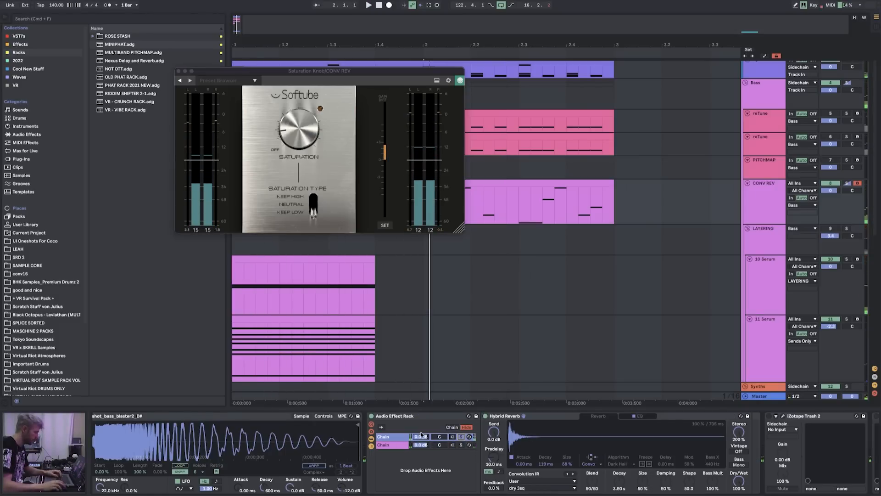
left_click_drag(545, 463, 545, 458)
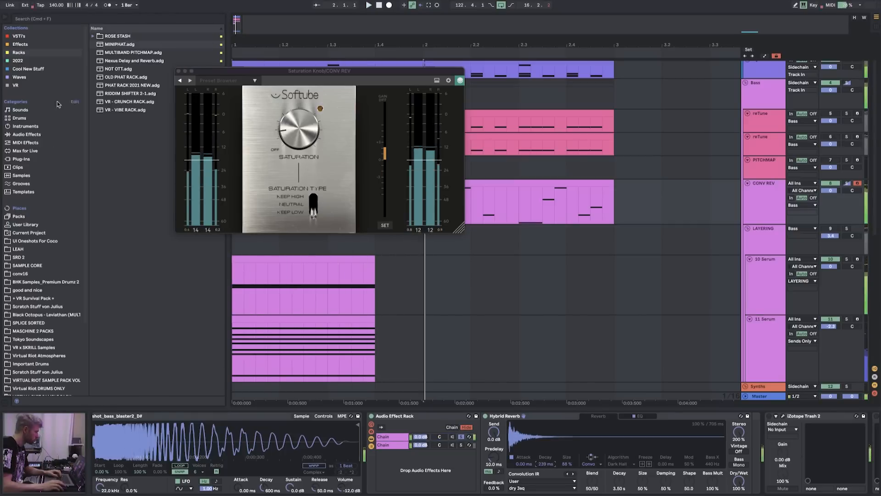
- Add the Multiband Dynamics preset Reduce Ambience 2.adv after Hybrid Reverb in the reverb chain and play the clip
left_click(27, 134)
left_click_drag(218, 77, 283, 58)
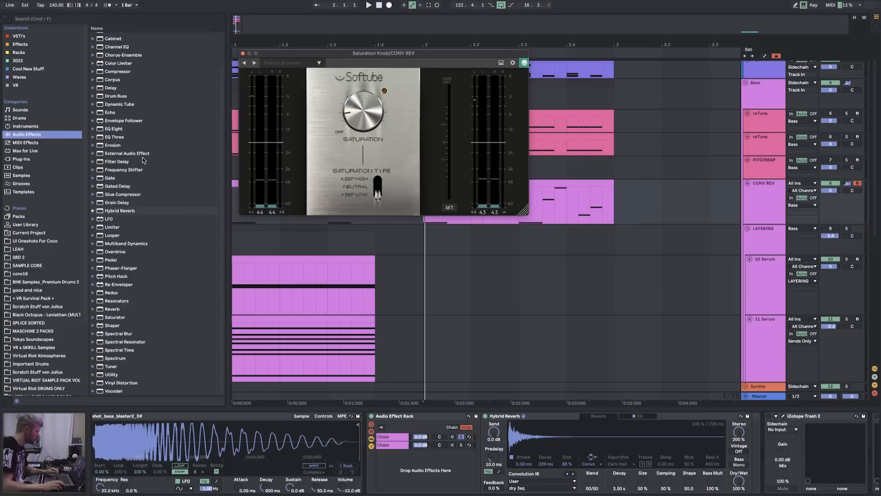
left_click(94, 244)
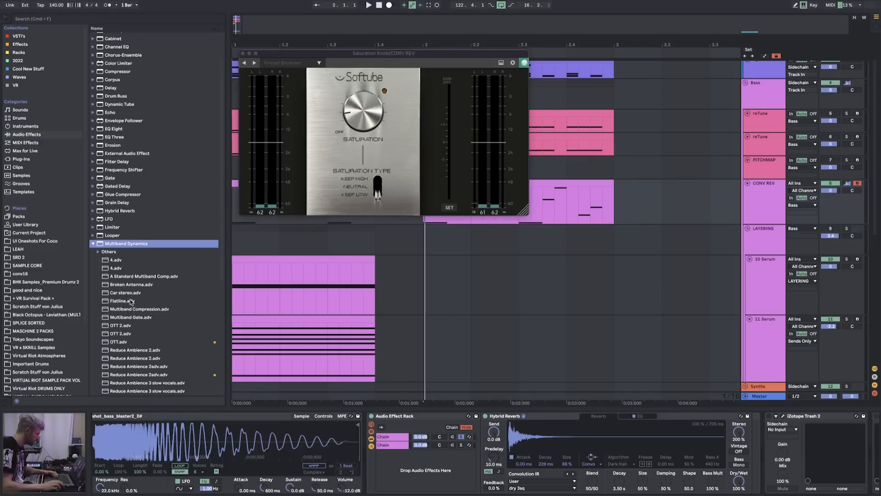
left_click(128, 350)
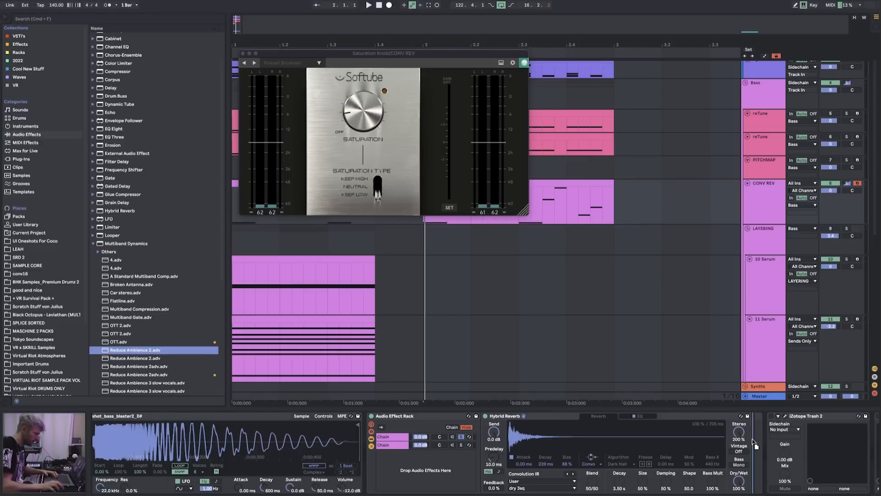
left_click_drag(755, 444, 755, 444)
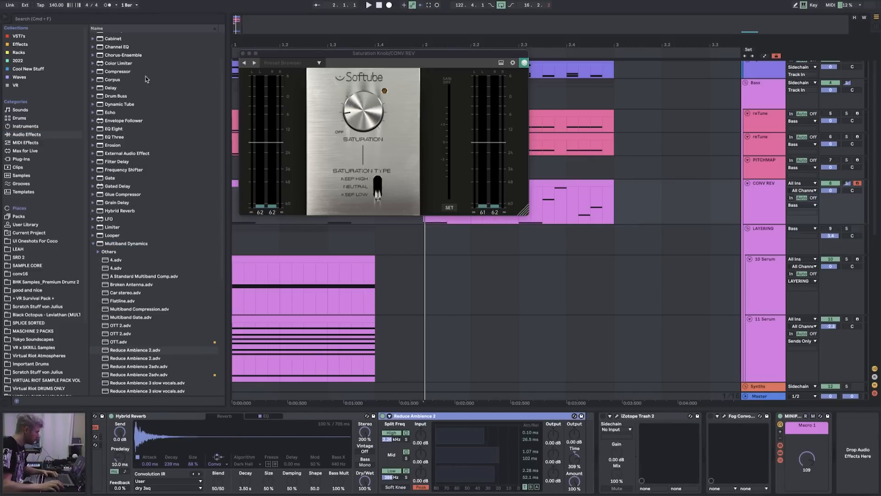
scroll(133, 74, "up", 3)
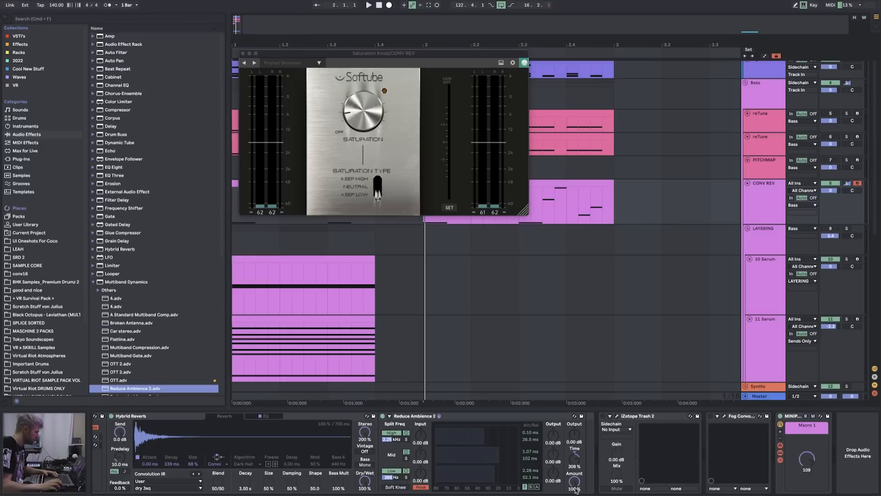
key("space")
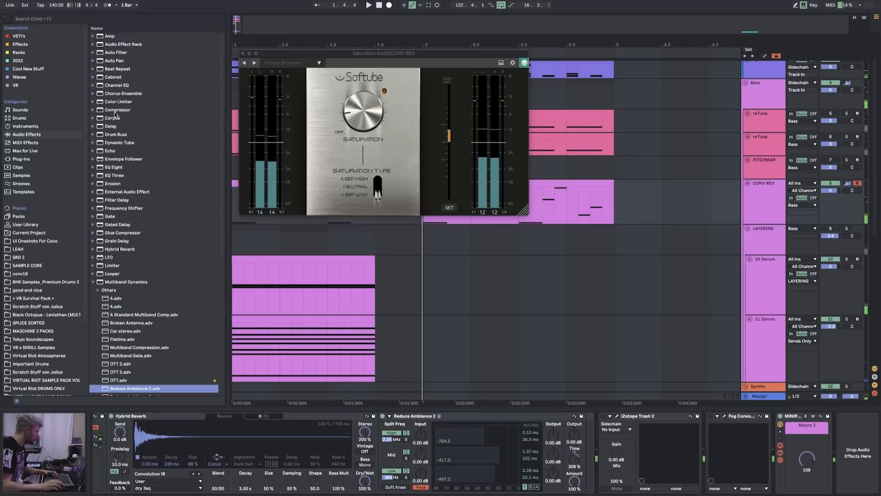
- Add Chorus-Ensemble and EQ Eight after Reduce Ambience 2, and cut an EQ band by 5.83 dB at 2.84 kHz
left_click(118, 94)
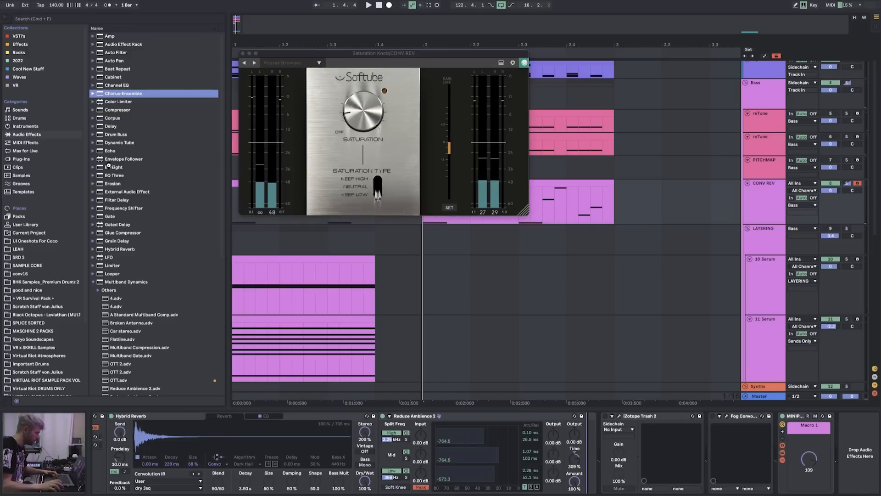
left_click_drag(143, 168, 690, 464)
left_click_drag(796, 427, 803, 458)
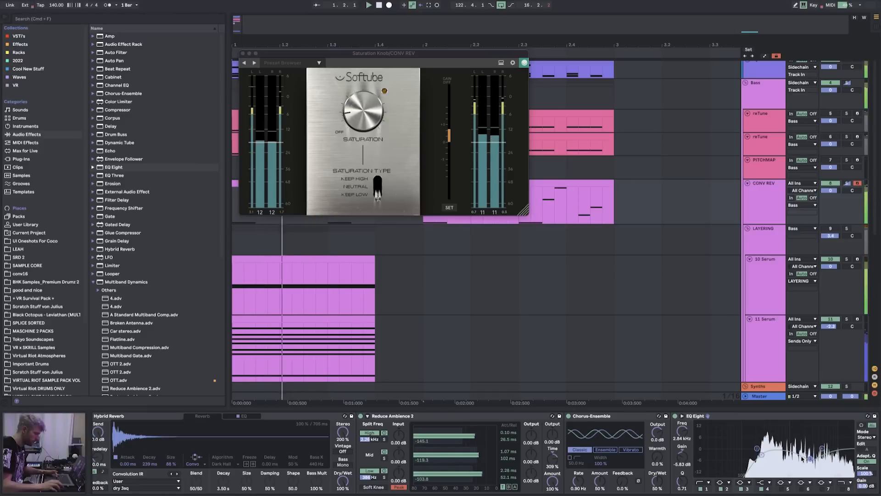
- Unsolo the reverb chain, play the clip with both rack chains, and review the devices in the reverb chain
scroll(540, 474, "left", 10)
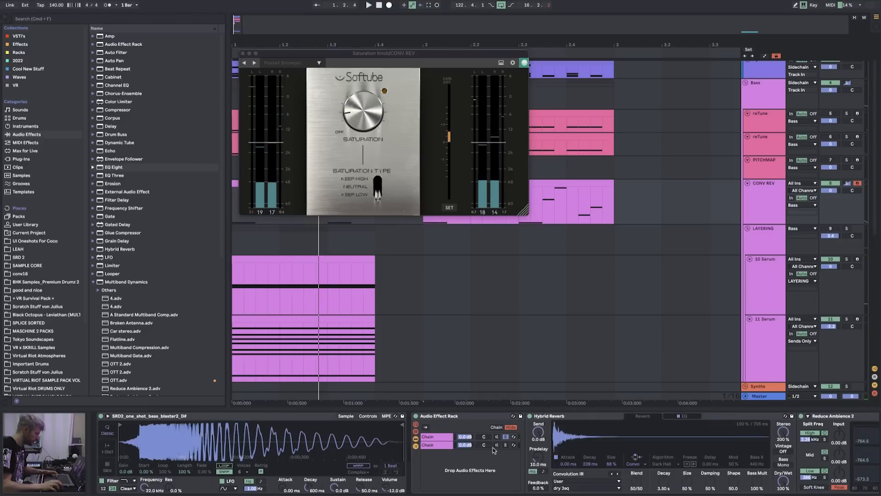
key("space")
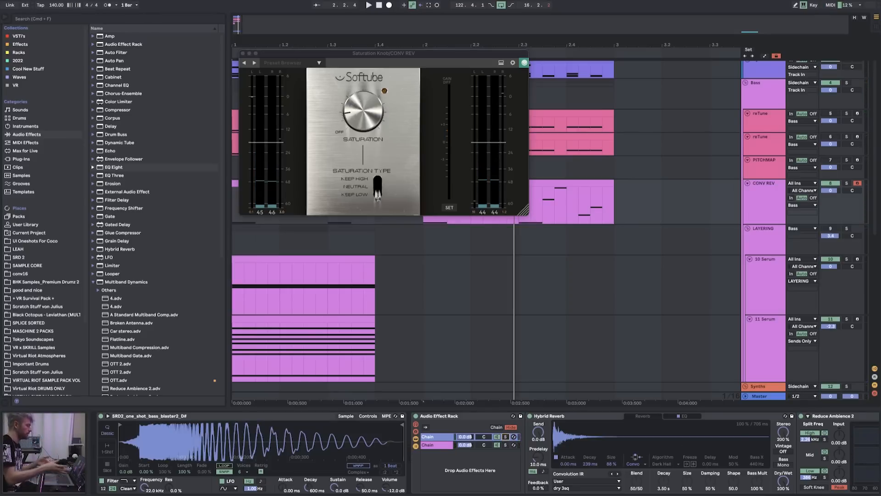
scroll(487, 452, "right", 15)
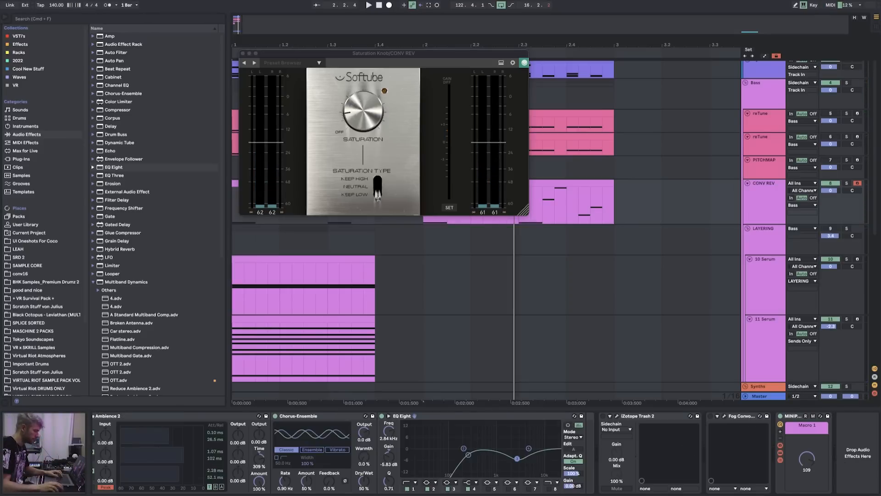
scroll(612, 417, "left", 15)
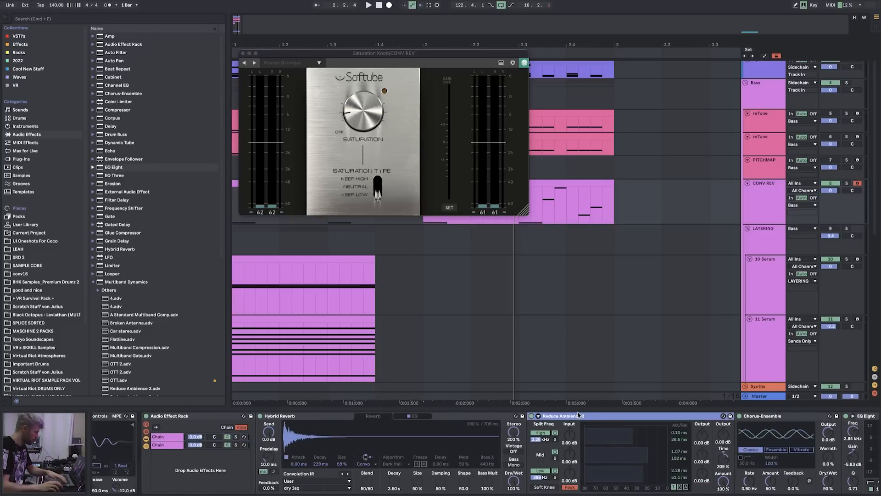
- Delete Reduce Ambience 2 and Chorus-Ensemble from the reverb chain, set the impulse's Decay to 682 ms, and play the clip
key("Delete")
key("Delete")
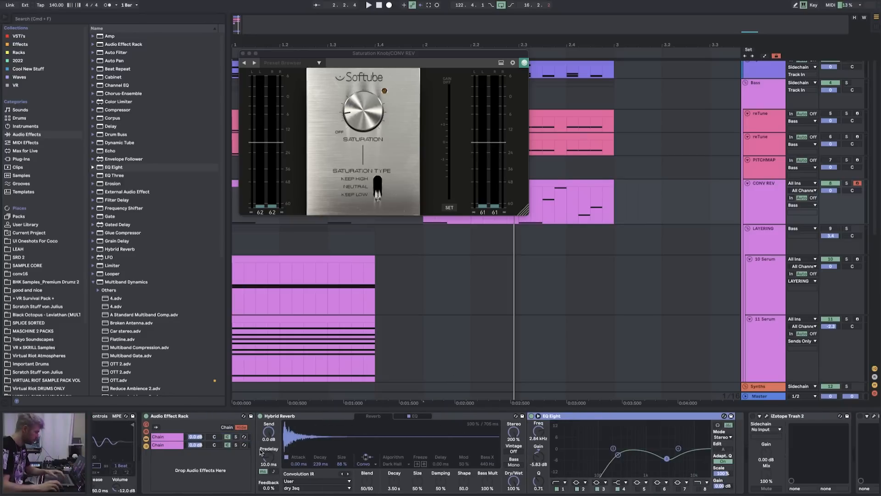
left_click_drag(321, 466, 321, 441)
key("space")
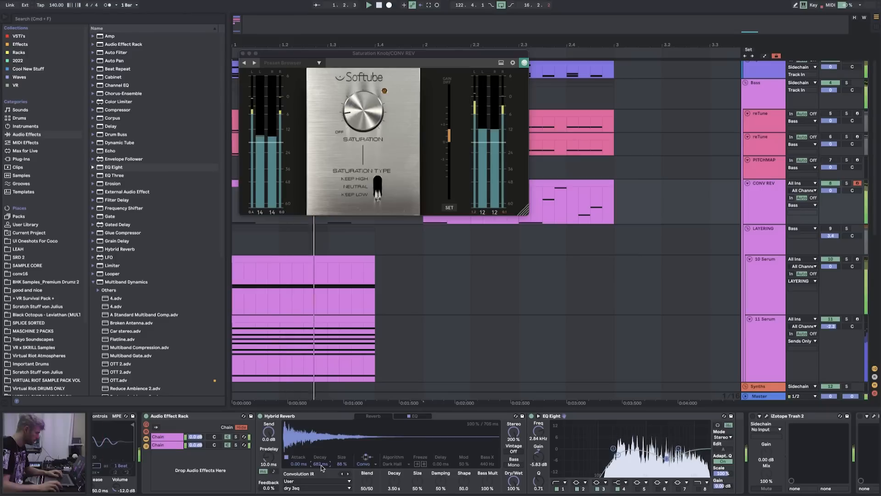
- Close the Saturation Knob window and insert Auto Pan between Hybrid Reverb and EQ Eight in the reverb chain
left_click(580, 418)
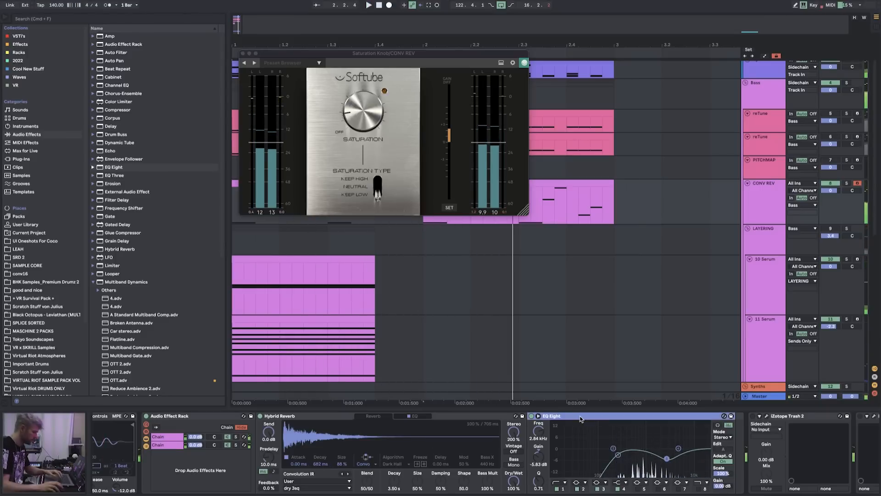
left_click(243, 54)
left_click(114, 53)
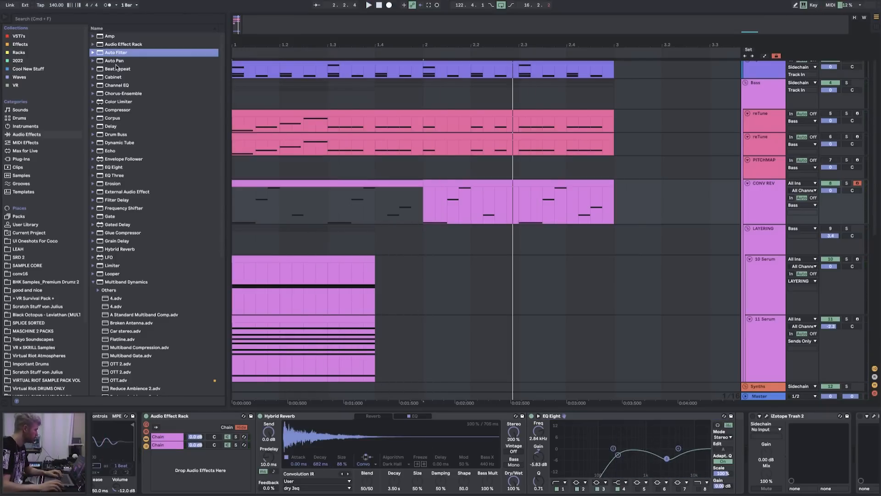
left_click(113, 58)
key("Return")
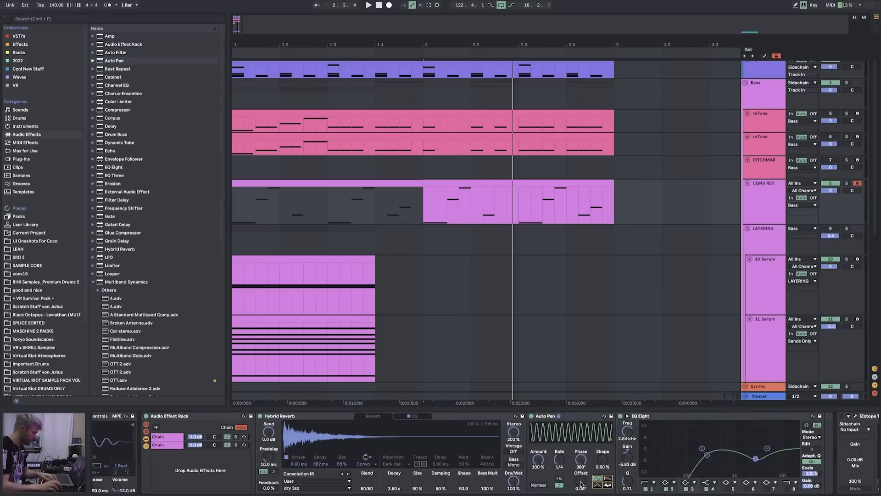
- Play the clip while adjusting Auto Pan, trying Rate 1/16 and 1/12 with the Offset at 186°
left_click_drag(562, 460, 586, 463)
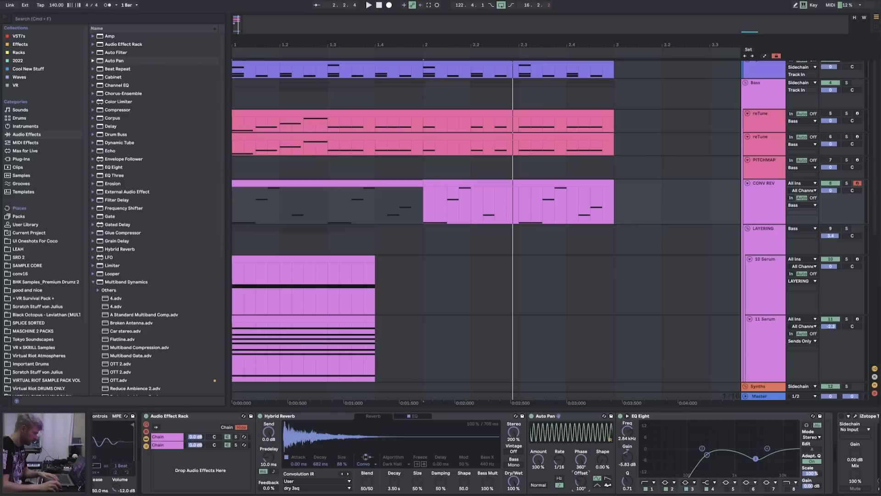
key("space")
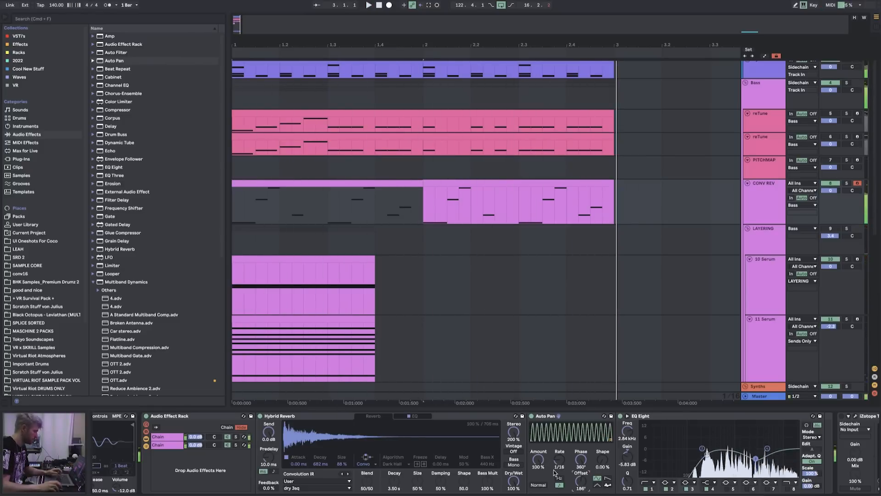
left_click_drag(566, 464, 582, 471)
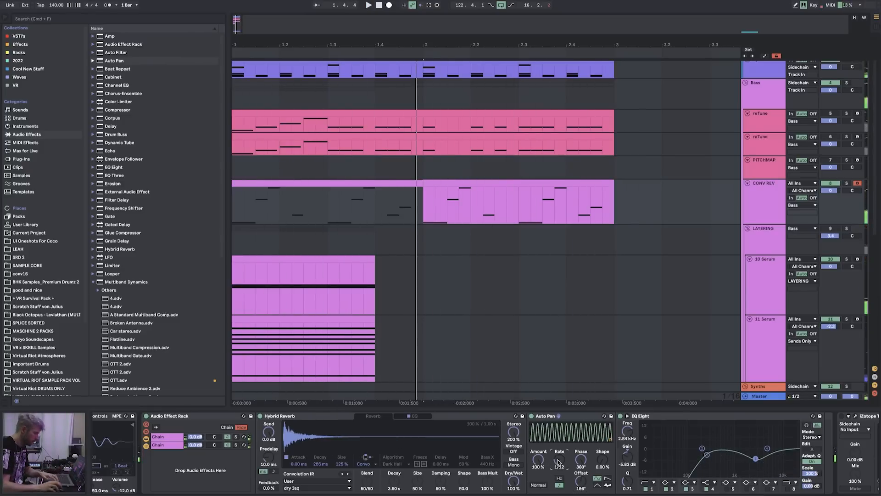
key("space")
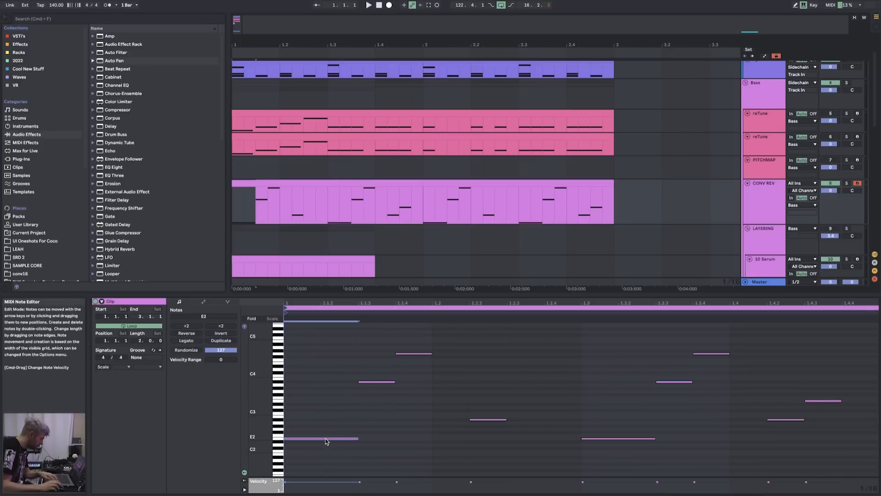
- Delete all notes after the first one in the CONV REV clip's first bar
left_click(378, 335)
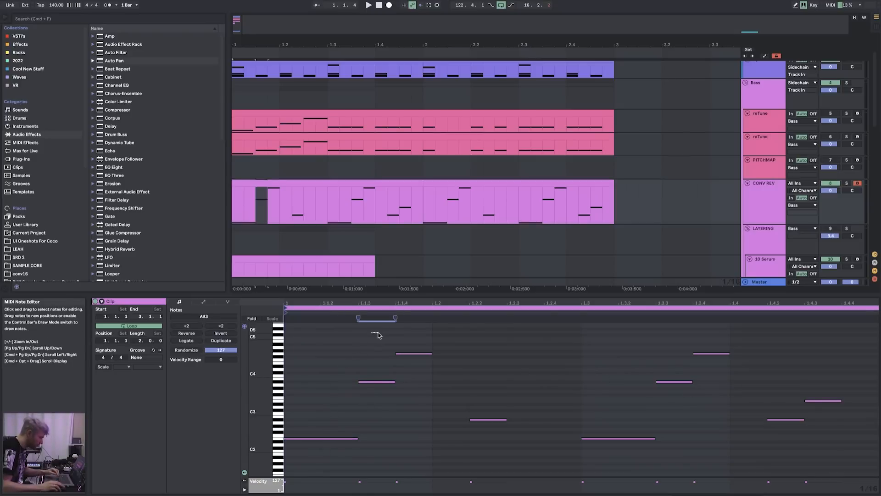
left_click_drag(402, 345, 870, 471)
key("Delete")
- Duplicate the first E2 note, move the copy to beat 1.2, and raise it to G#2
left_click_drag(313, 413, 345, 472)
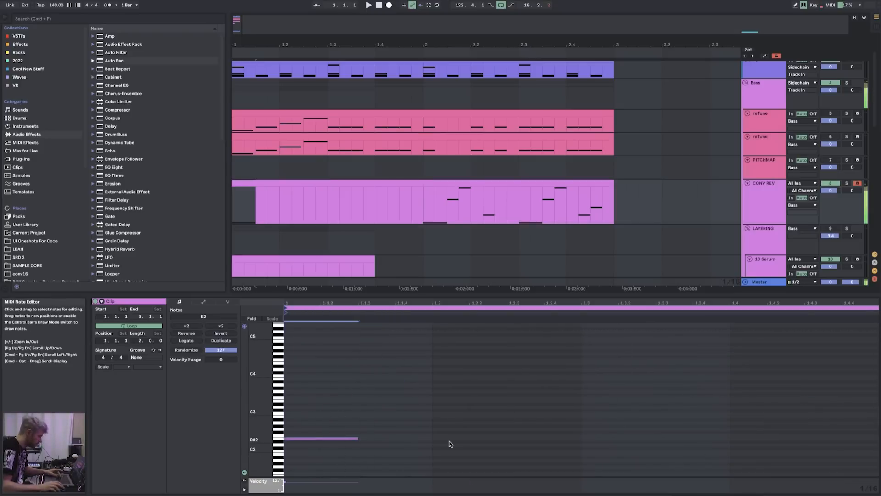
key("super+d")
key("space")
key("Right")
key("Right")
key("Up")
key("Up")
key("Up")
key("Up")
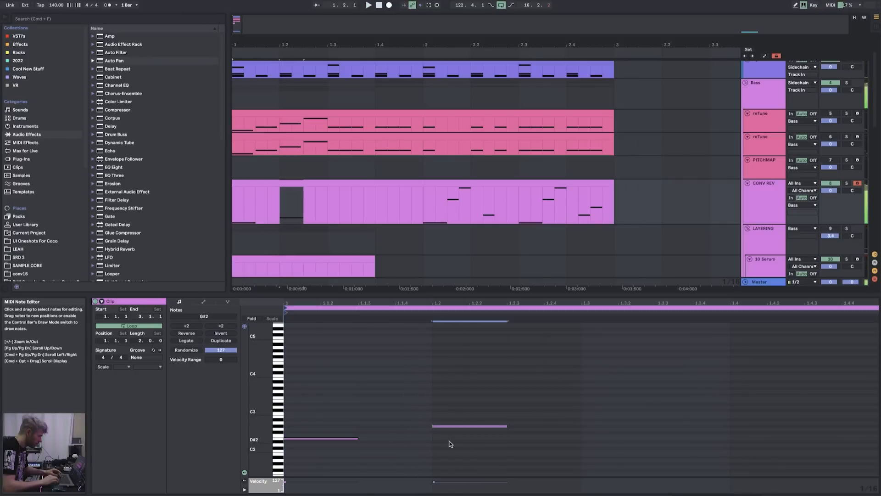
- Duplicate the G#2 note directly after itself and raise the copy to D#3
key("super+d")
key("shift+Up")
key("Down")
key("Down")
key("Down")
key("Down")
key("Down")
- Duplicate the D#3 note onto beat 1.3, lower the copy to E2, and repeat it through beat 1.4
key("super+d")
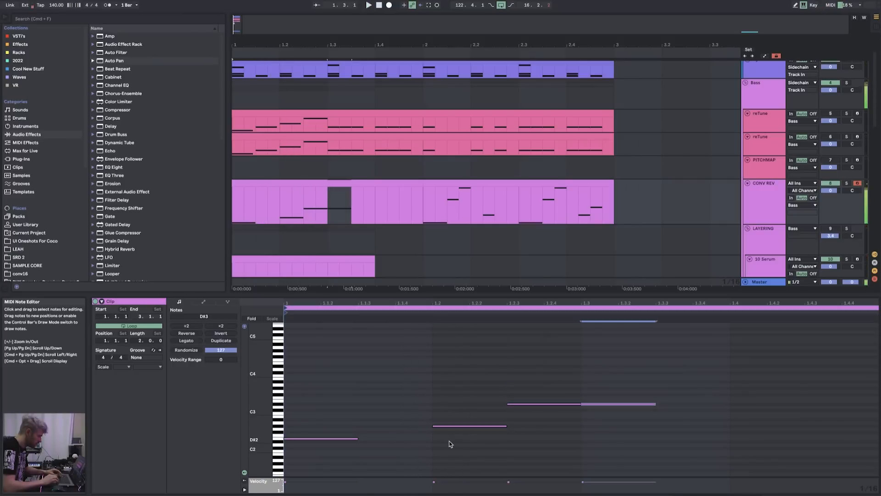
key("shift+Down")
key("shift+Down")
key("shift+Up")
key("Up")
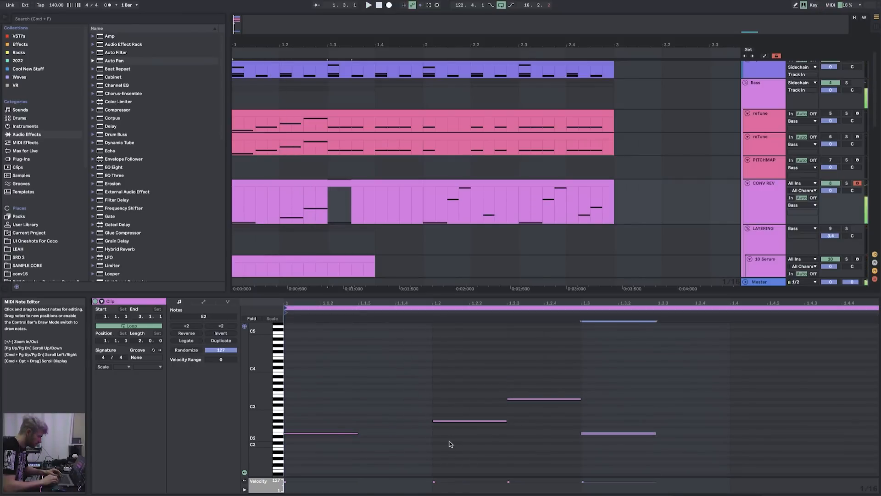
key("super+d")
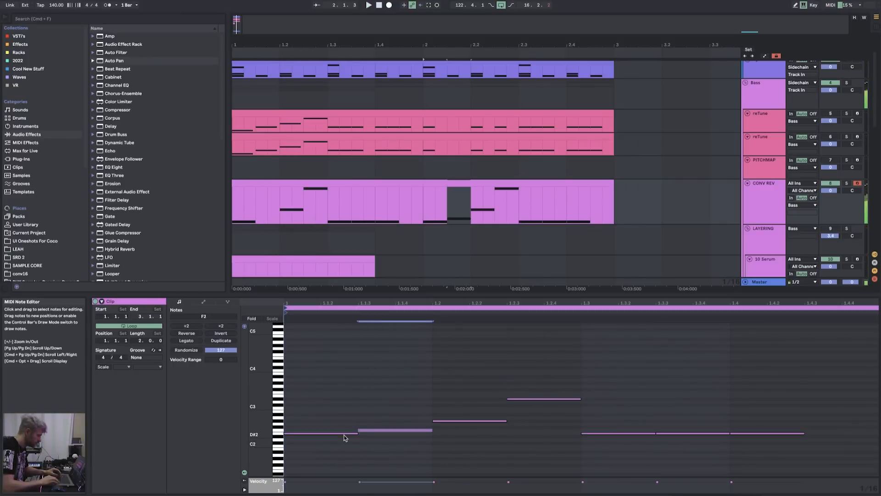
- Raise the F2 note at 1.1.3 by one semitone and play the edited clip
key("Up")
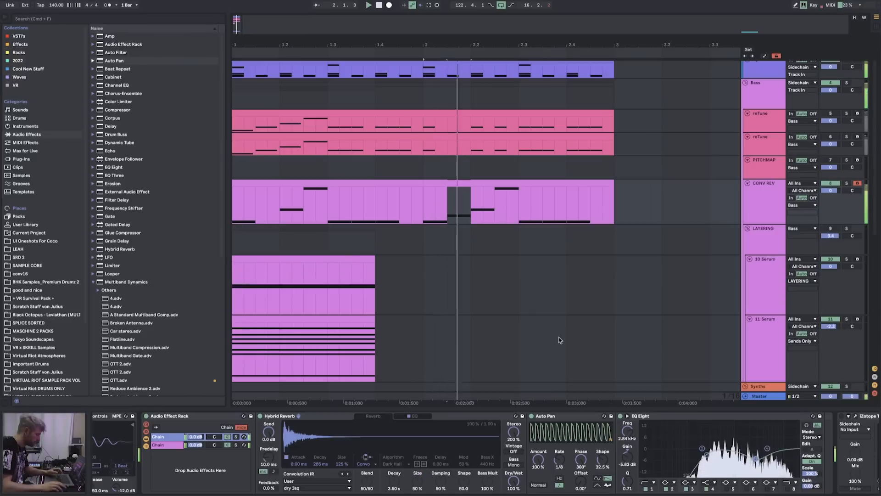
left_click(369, 183)
key("space")
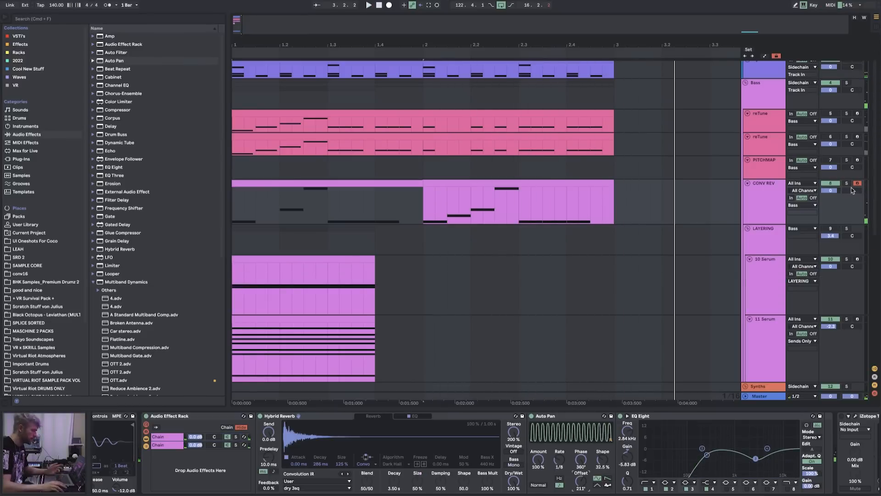
- Solo CONV REV and set the bass one-shot sampler's transposition to +15 st during playback
left_click(847, 183)
key("space")
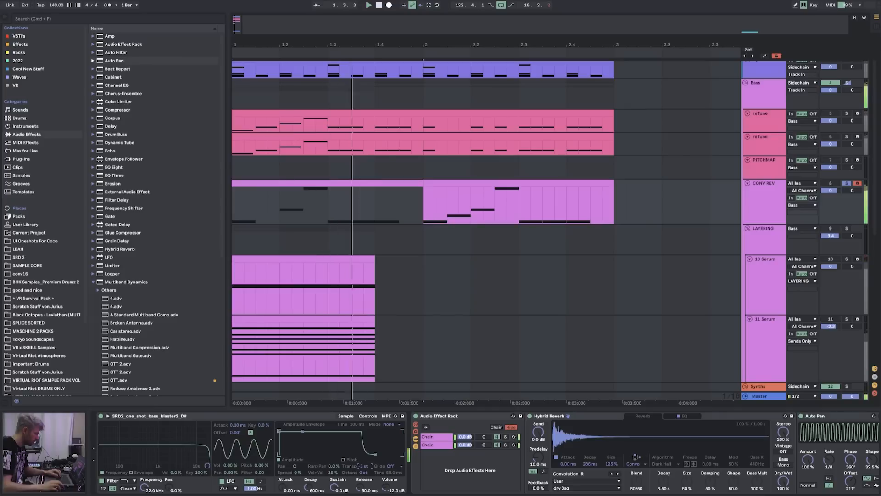
left_click_drag(364, 466, 364, 444)
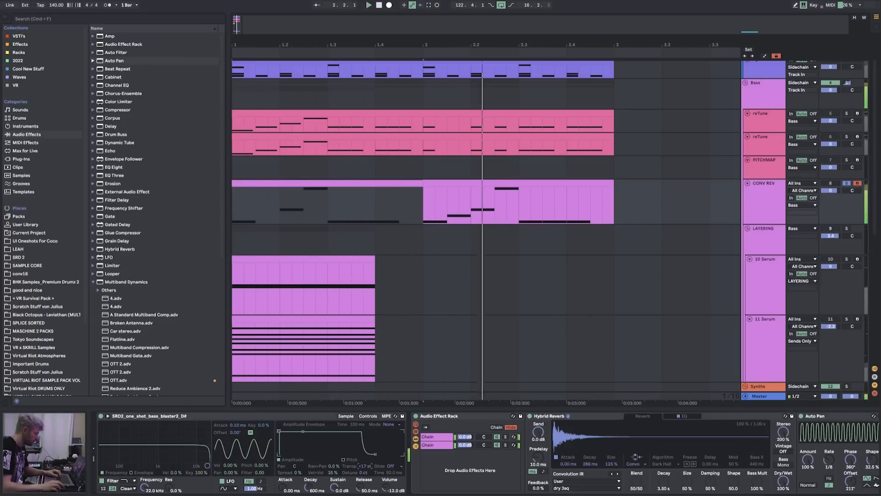
left_click_drag(364, 466, 364, 467)
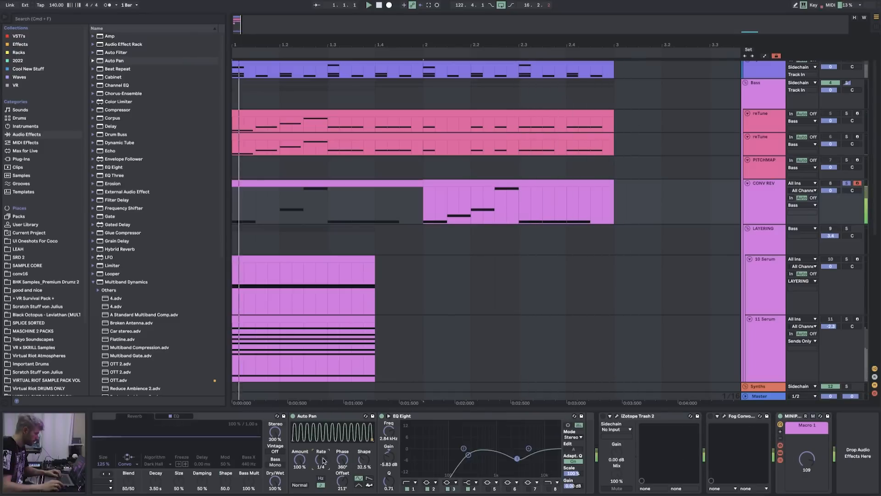
scroll(324, 462, "left", 10)
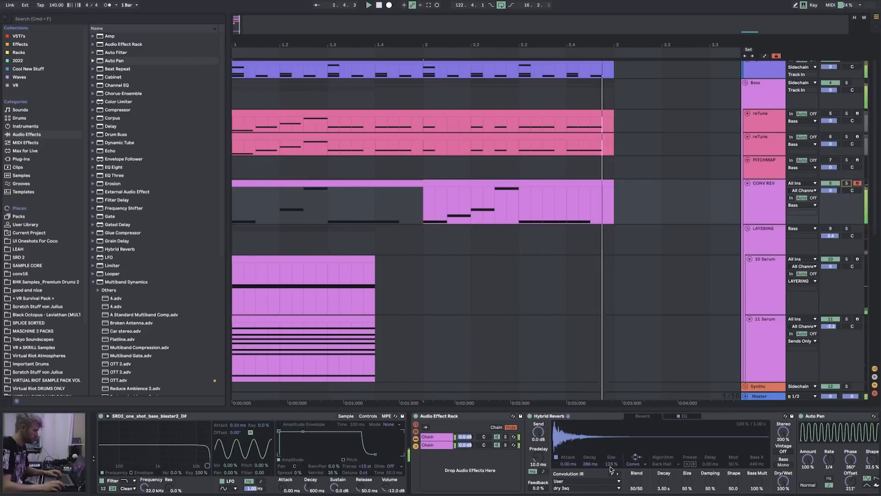
scroll(716, 486, "right", 5)
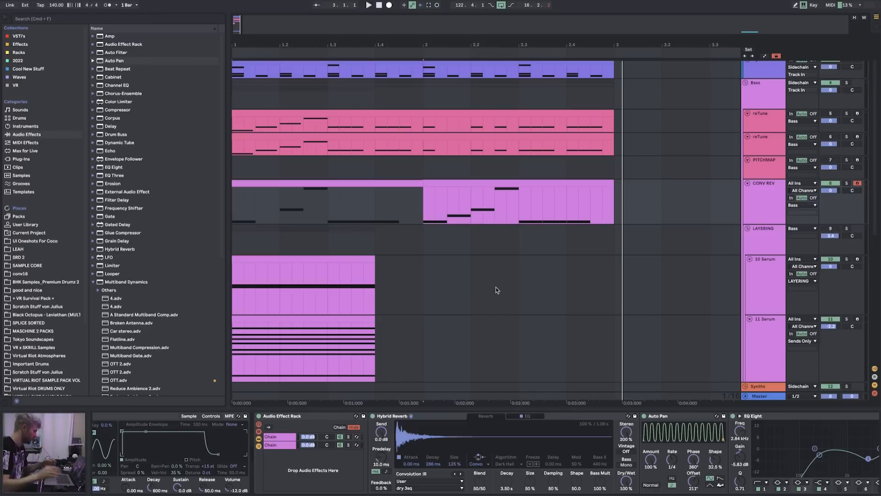
- Select and solo the CONV REV track in the four-bar arrangement and start playback
left_click_drag(313, 47, 287, 42)
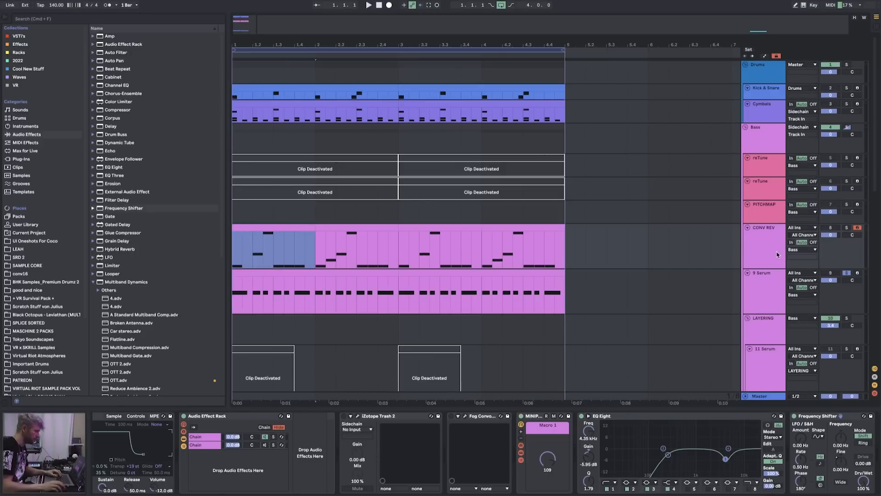
left_click(775, 253)
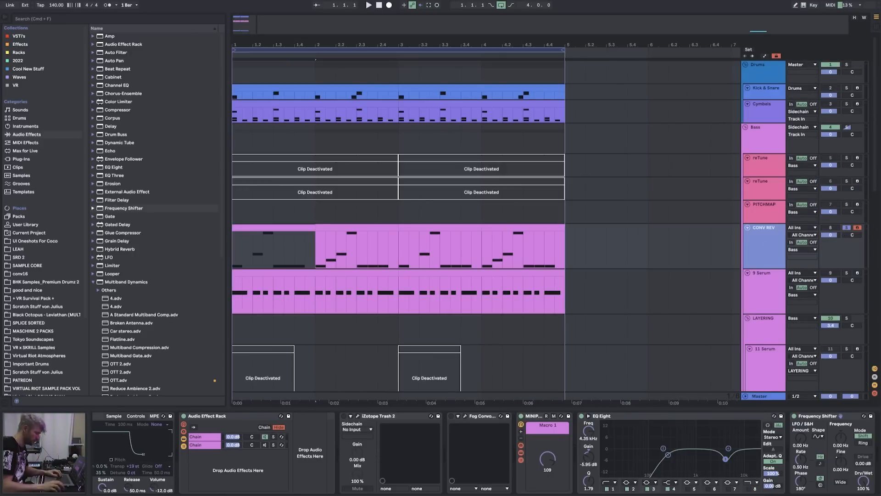
scroll(485, 452, "left", 5)
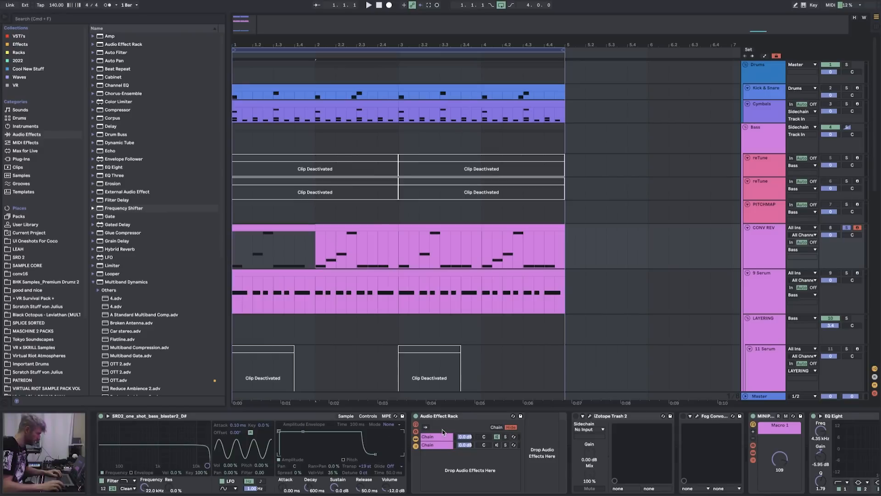
key("space")
- Try shifting the Frequency Shifter's Fine frequency on CONV REV during playback, and reset it to 0.00 Hz
scroll(443, 432, "right", 5)
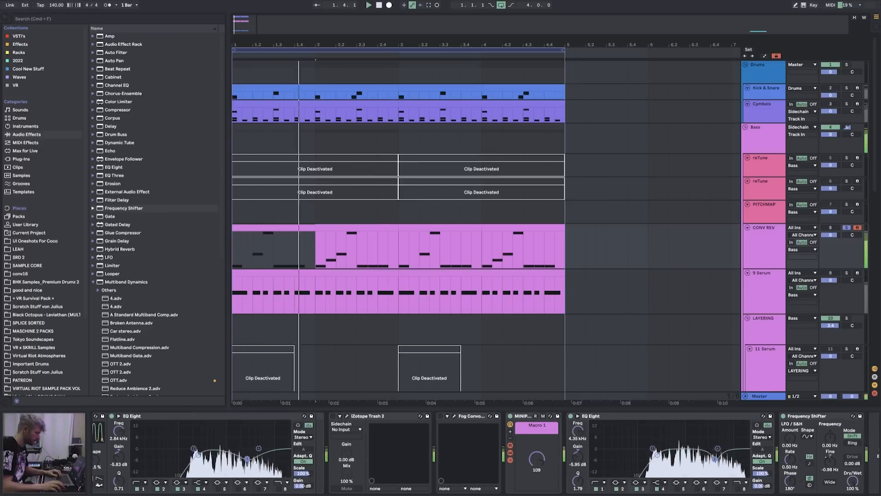
scroll(443, 432, "right", 1)
left_click_drag(798, 460, 804, 471)
key("space")
double_click(798, 461)
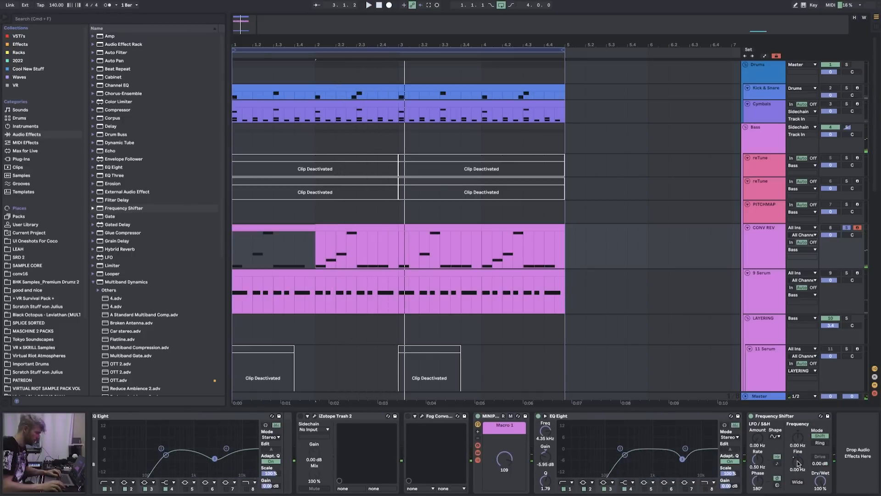
- Display the track automation and audition CONV REV's Fine automation together with 9 Serum's Pitch Bend automation
key("a")
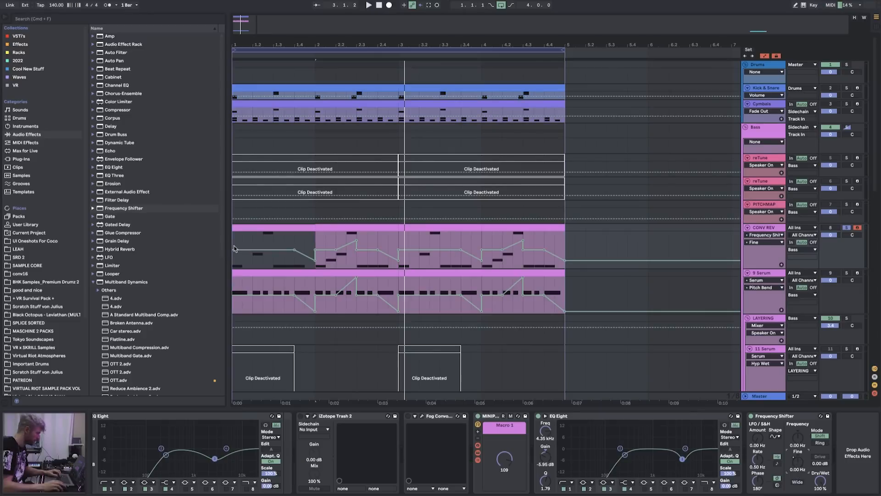
key("space")
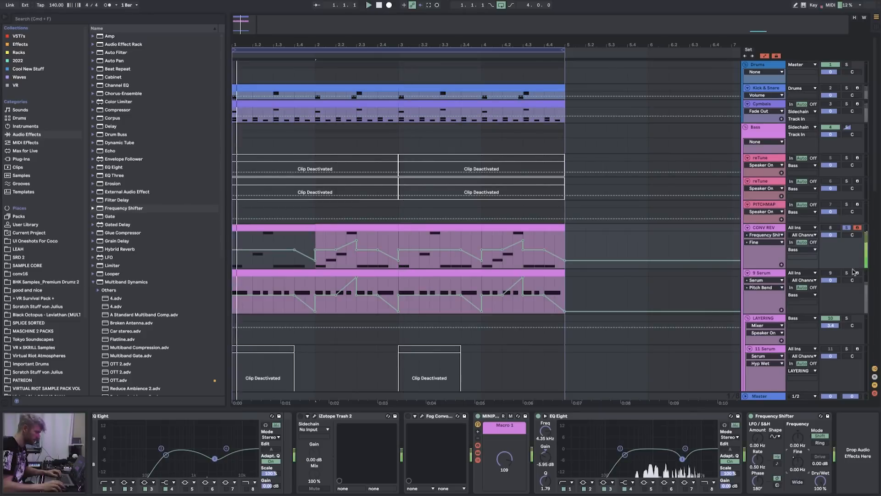
left_click(847, 274)
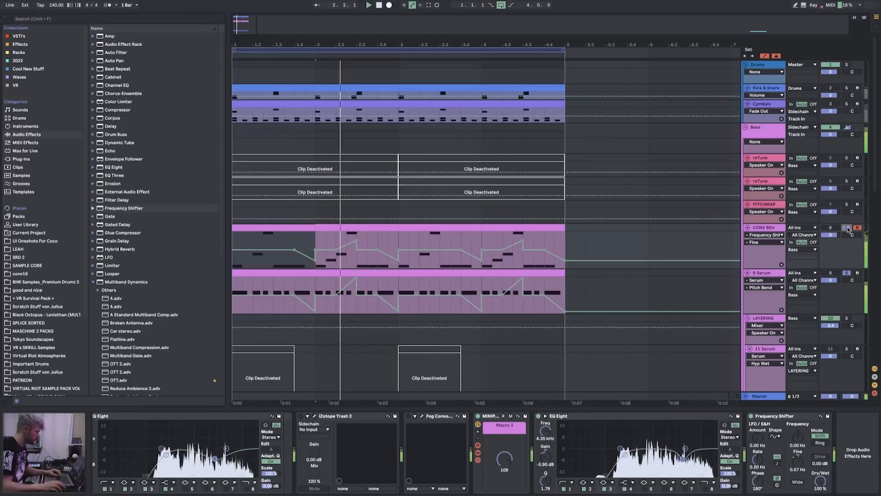
key("space")
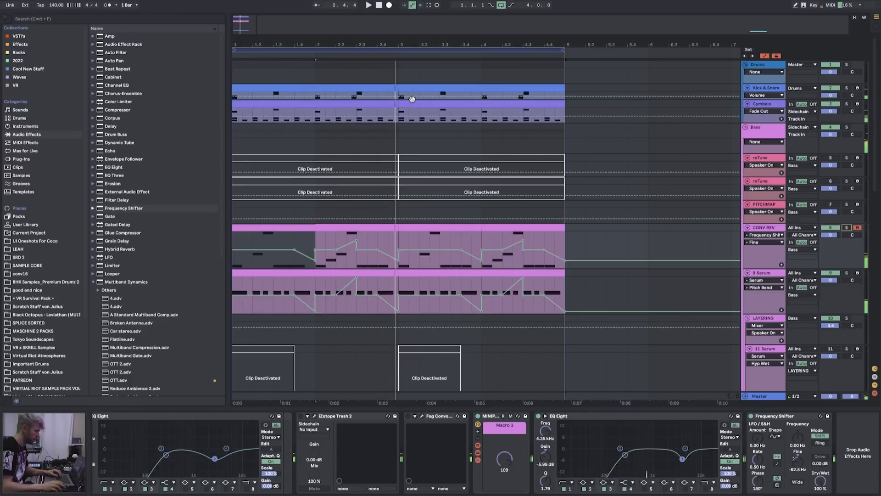
- Play the full mix with automation hidden, and select and solo the 9 Serum track
key("space")
key("a")
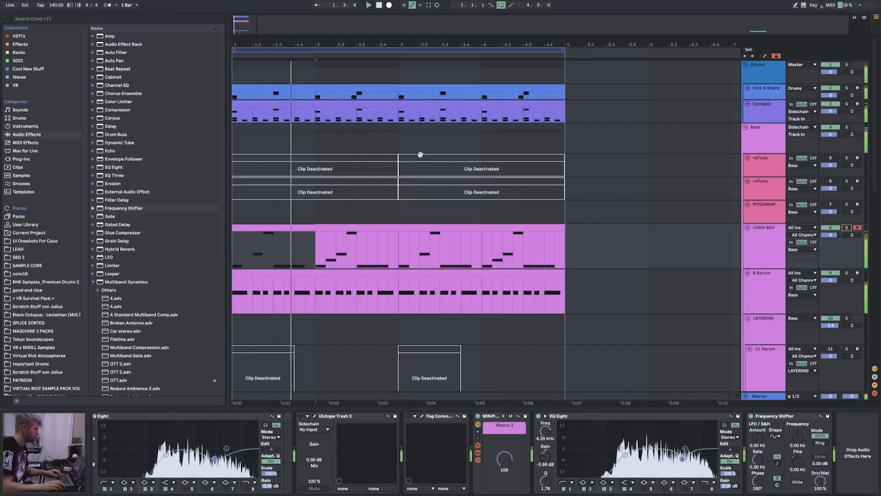
left_click(629, 305)
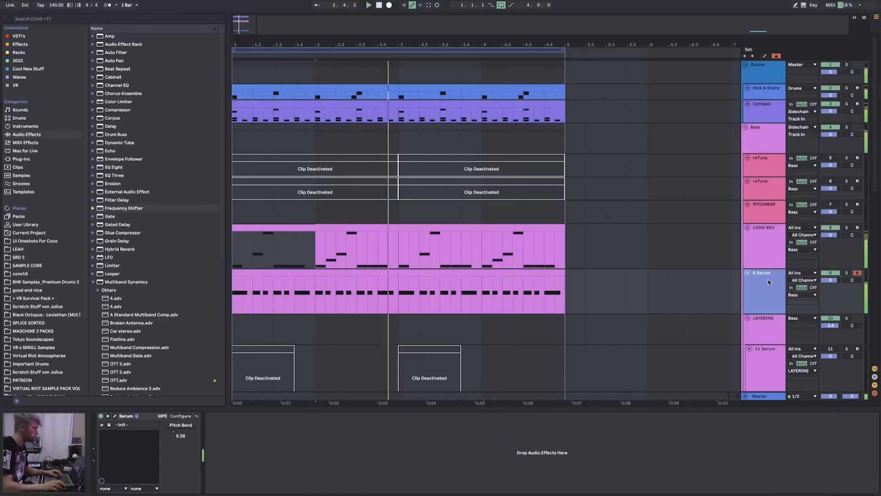
left_click(847, 273)
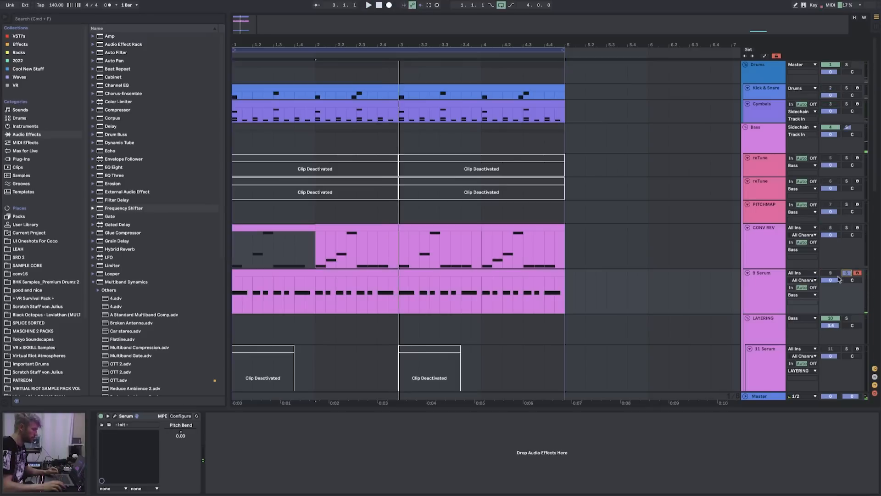
left_click(733, 289)
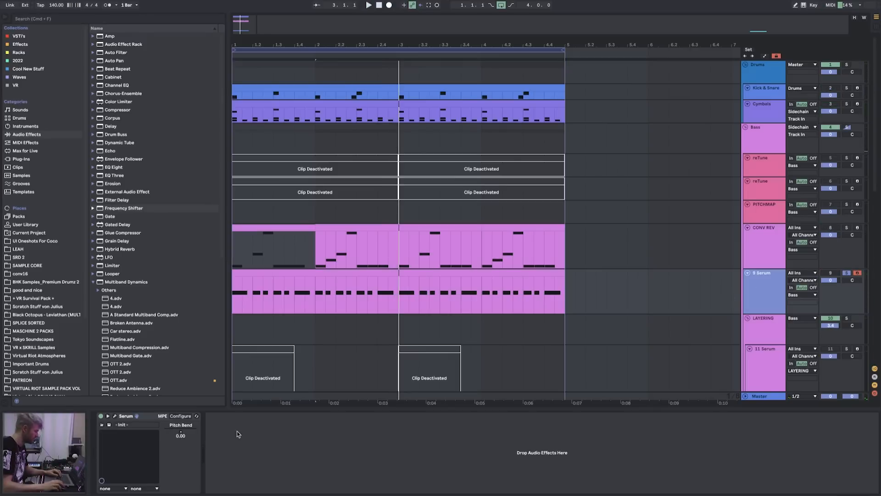
- Open Serum on the 9 Serum track, solo CONV REV alongside it for playback, and try Serum's Distortion effect
left_click(116, 417)
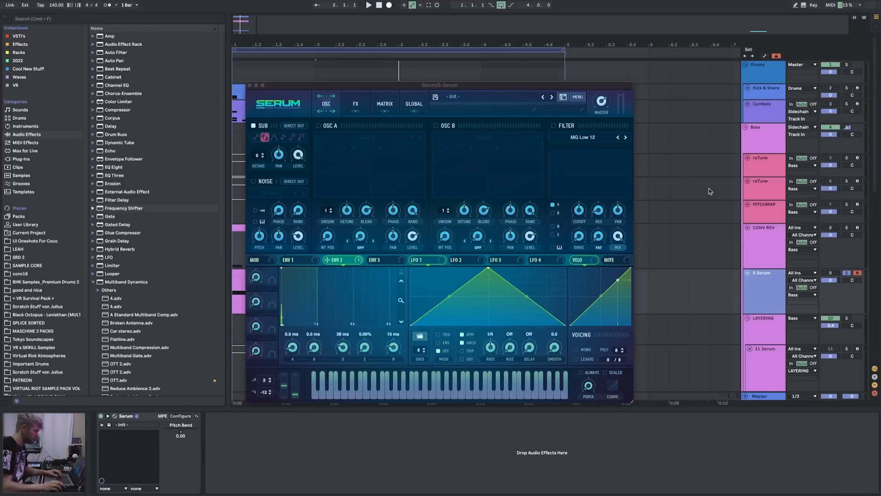
left_click(846, 228)
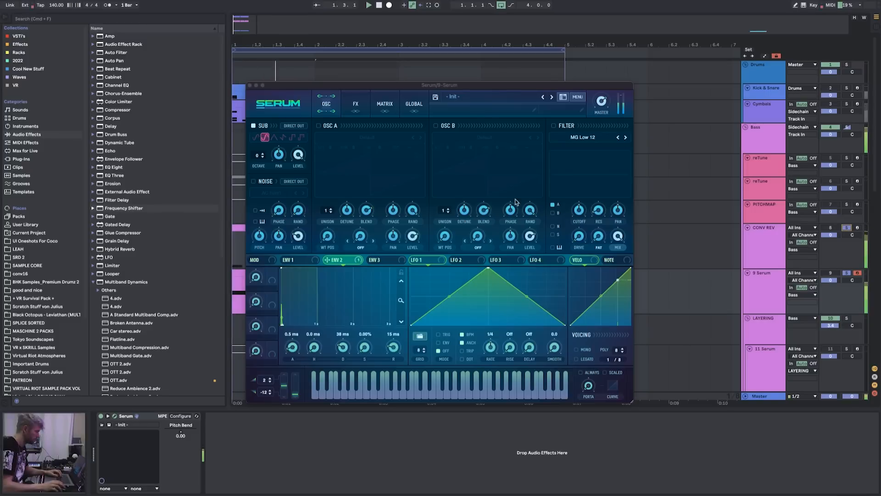
left_click(355, 105)
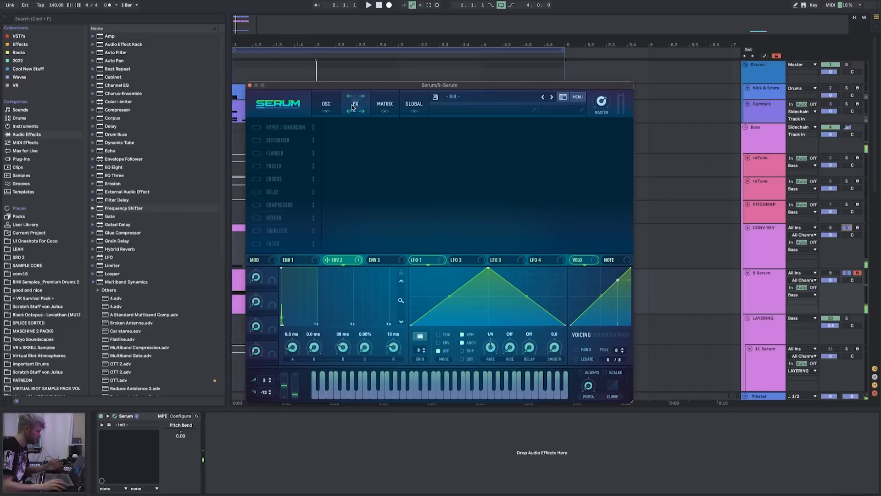
left_click(256, 140)
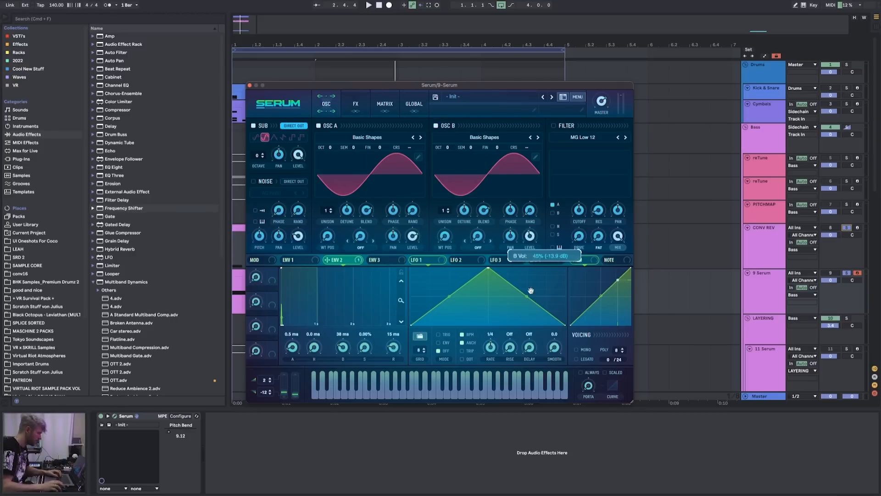
- Assign LFO 1 to oscillator A's level, set A's warp to FM (from B), and modulate that warp with LFO 1
left_click_drag(429, 258, 413, 235)
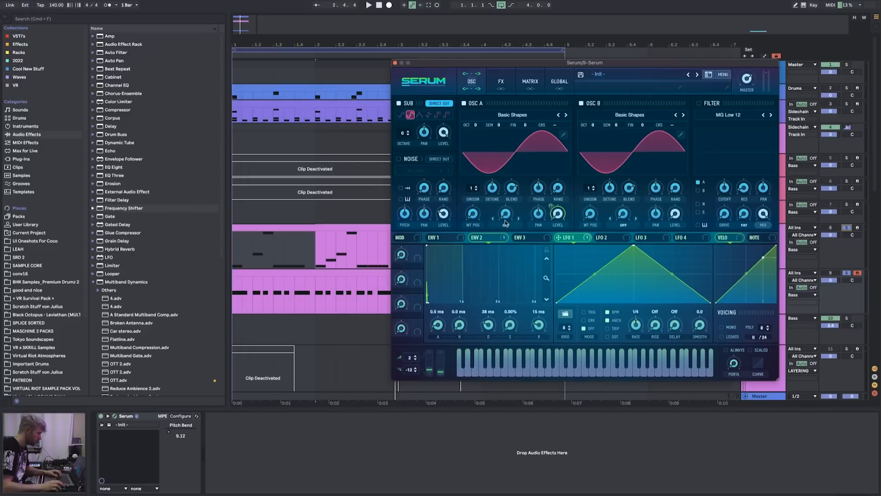
left_click(506, 225)
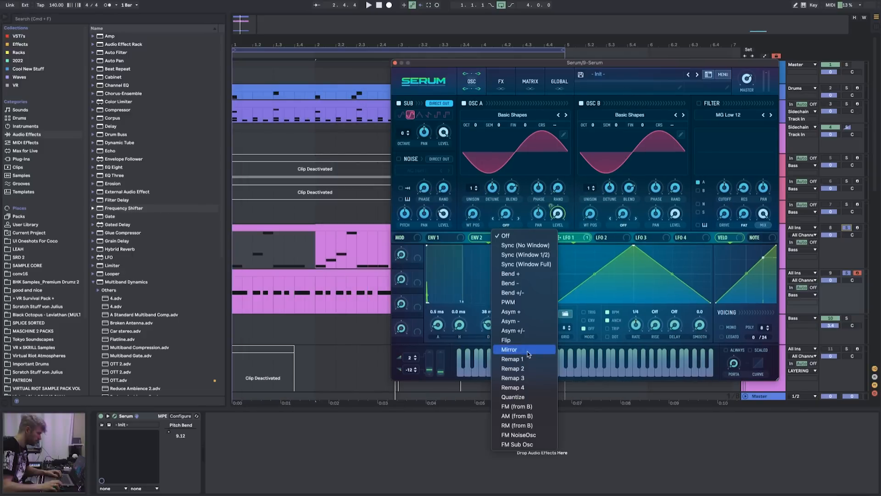
left_click(523, 408)
key("space")
left_click_drag(572, 242, 500, 202)
key("space")
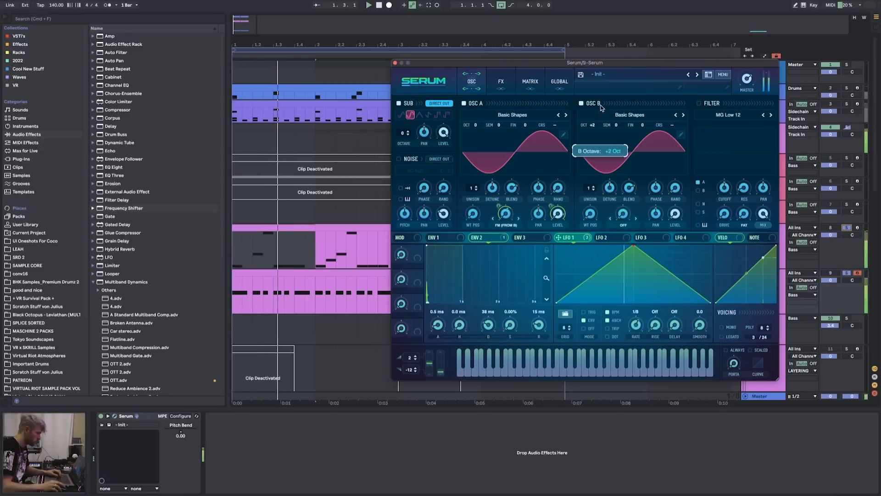
- Solo only 9 Serum and adjust oscillator A's FM warp amount and its LFO 1 modulation depth during playback
left_click(847, 273)
left_click(504, 213)
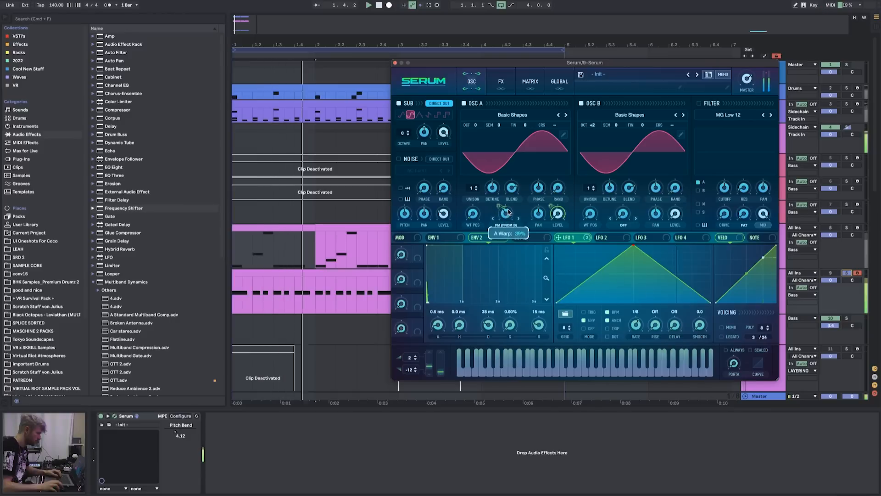
mouse_move(501, 205)
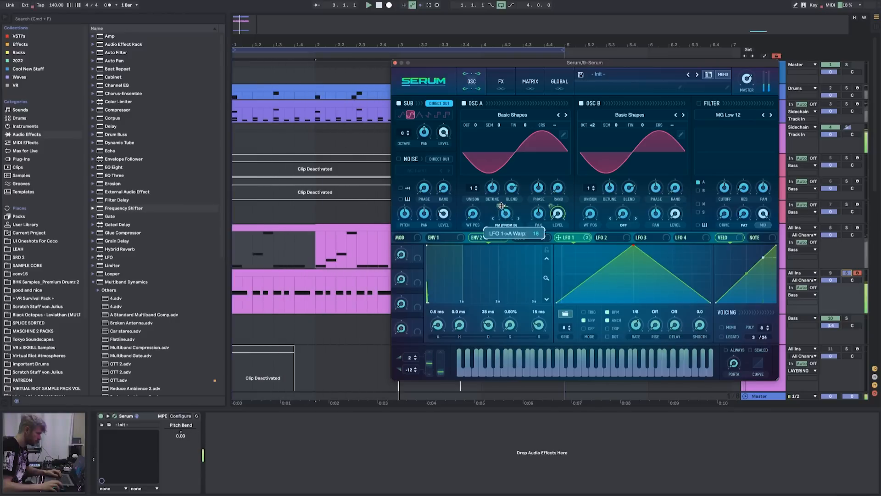
- Move oscillator B's wavetable position to the saw shape and stop playback
left_click_drag(588, 215, 587, 203)
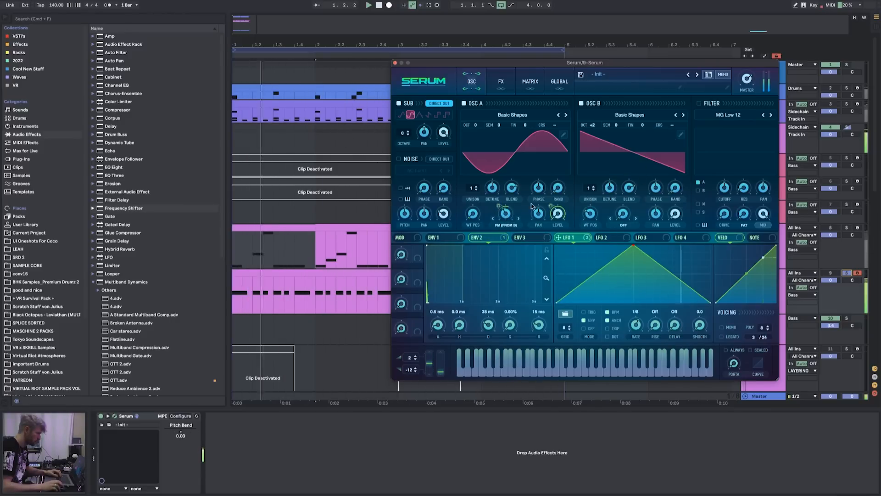
key("space")
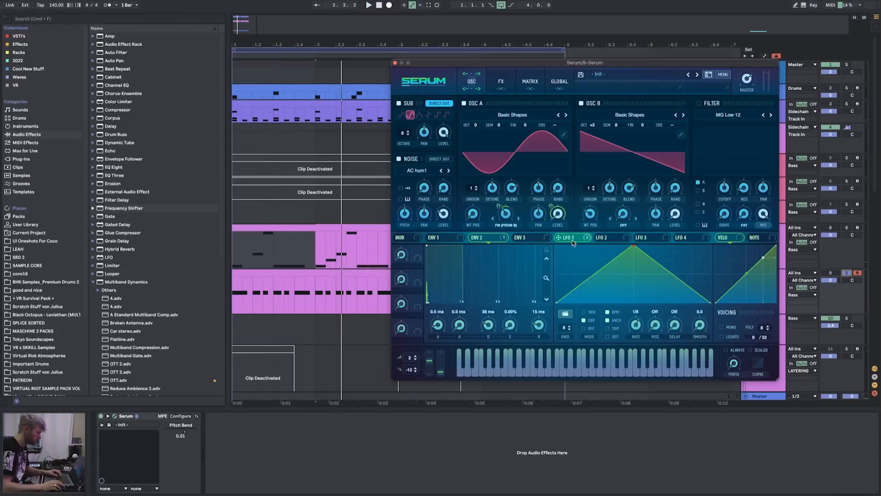
- Load the BrightWhite noise from the Analog group in Serum's noise oscillator and set LFO 1's modulation of the noise level to 66
left_click_drag(427, 219, 441, 214)
left_click(427, 170)
mouse_move(432, 182)
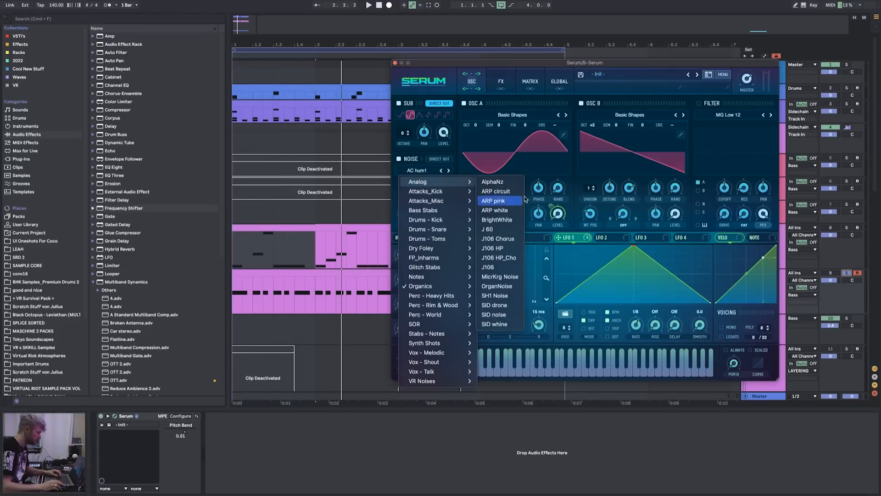
left_click(502, 220)
key("space")
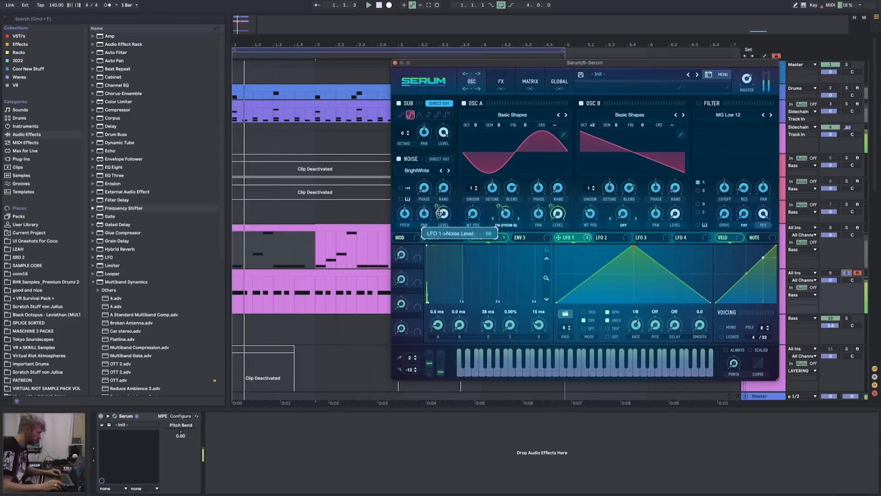
- Raise the drive of Serum's Tube distortion effect to about 83% and modulate that drive with LFO 1
left_click(501, 82)
left_click_drag(678, 113, 680, 88)
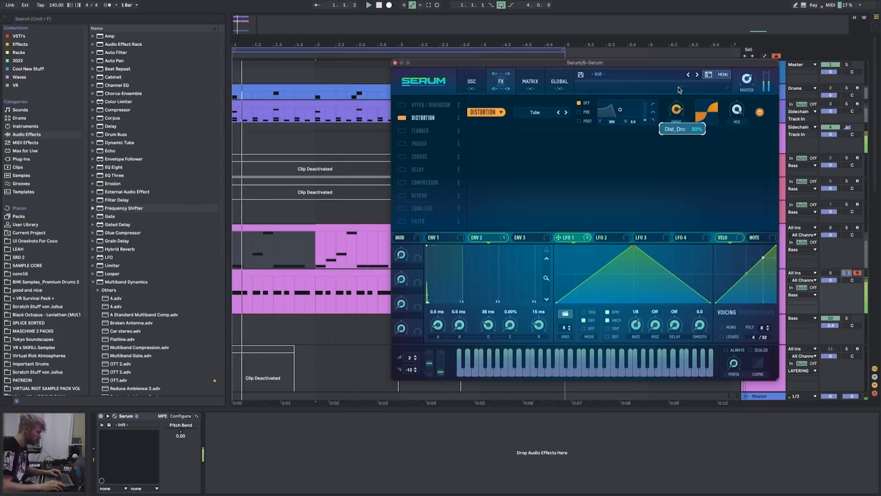
left_click_drag(569, 238, 677, 110)
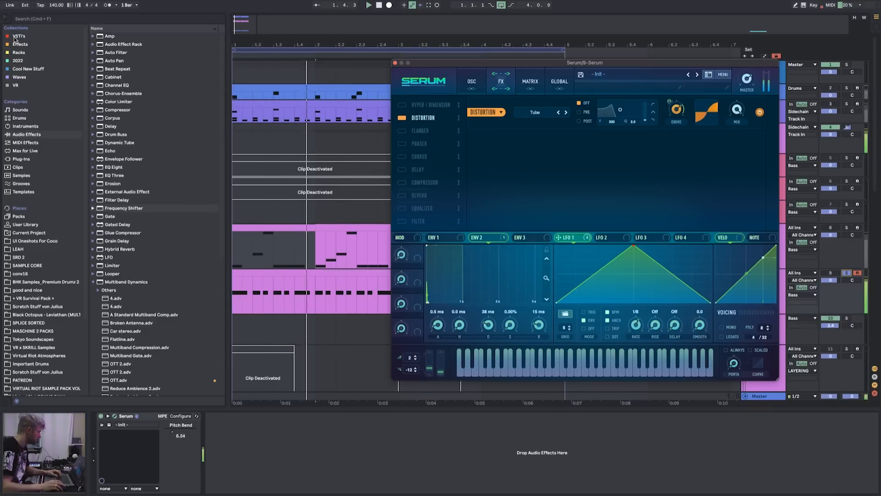
key("space")
- Add the MINIPHAT.adg rack after Serum and unfold its OTT, Reduce Ambience 2 and Multiband Compression devices
left_click(53, 52)
double_click(119, 45)
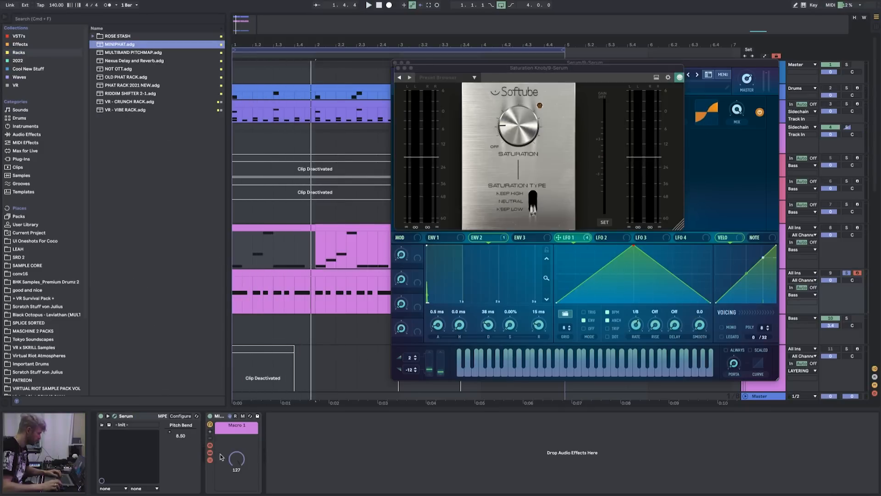
left_click(211, 453)
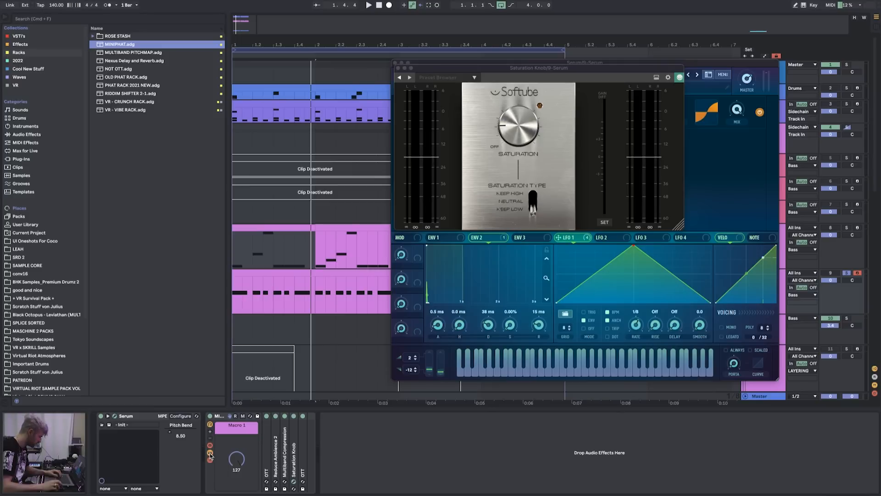
double_click(268, 461)
double_click(503, 457)
double_click(476, 456)
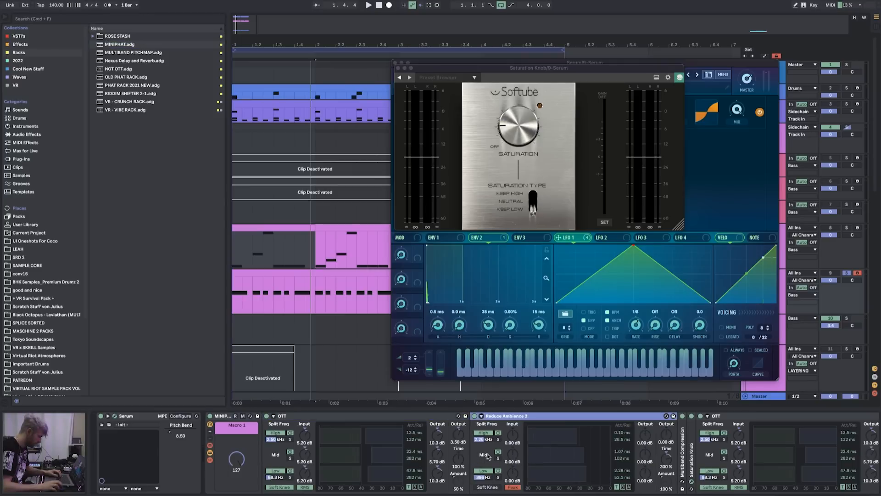
double_click(686, 462)
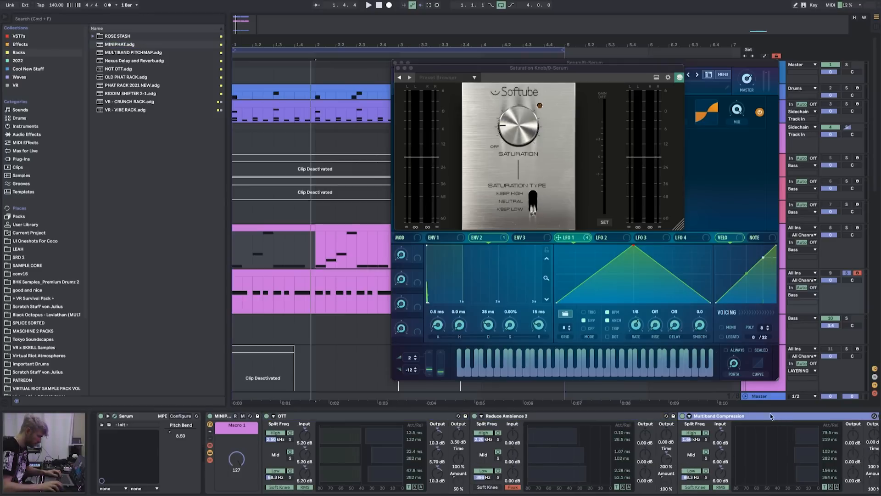
- Fold up the first OTT device and the whole MINIPHAT rack
left_click(226, 416)
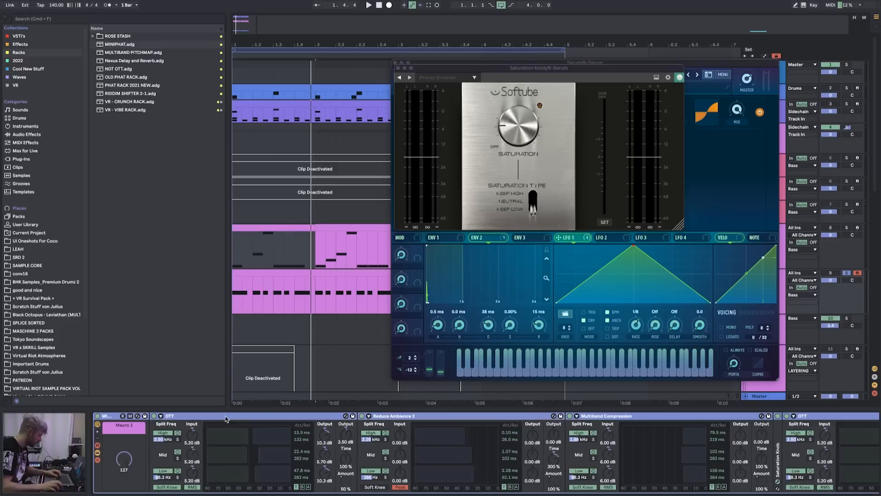
left_click(226, 416)
double_click(226, 416)
double_click(111, 416)
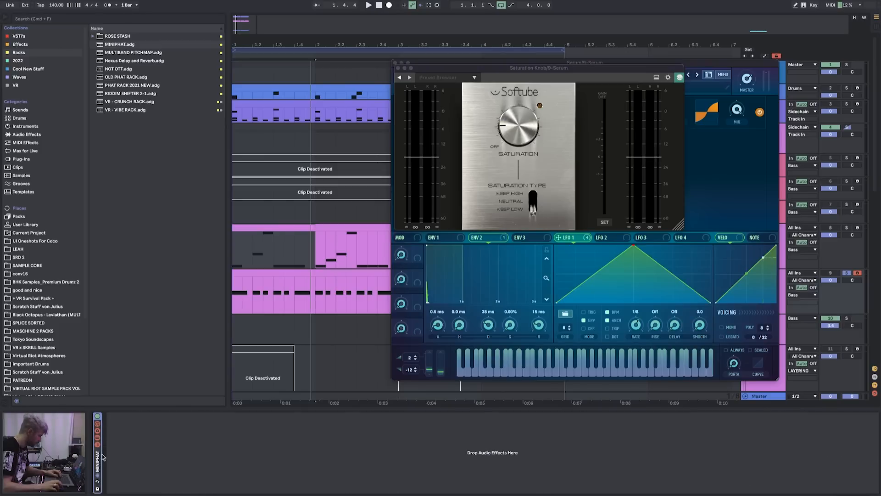
- Unsolo the 9 Serum track to play it with the full mix, and close the Saturation Knob and Serum windows
key("space")
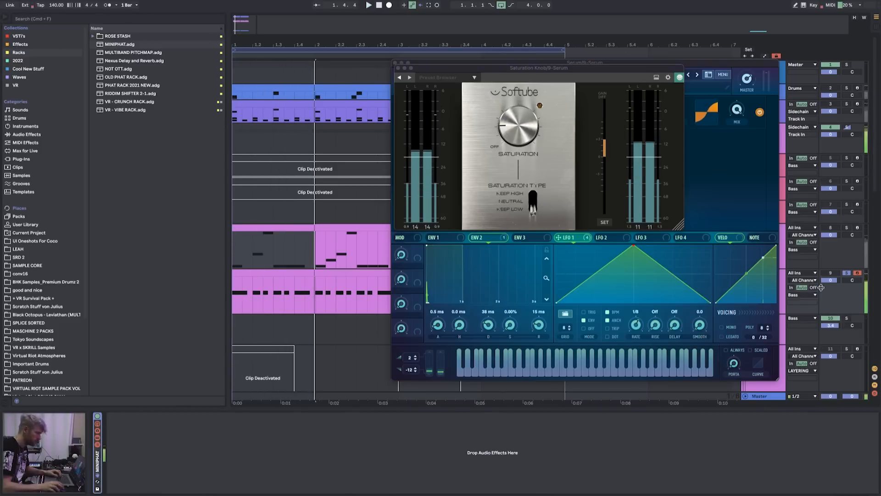
left_click(846, 273)
key("space")
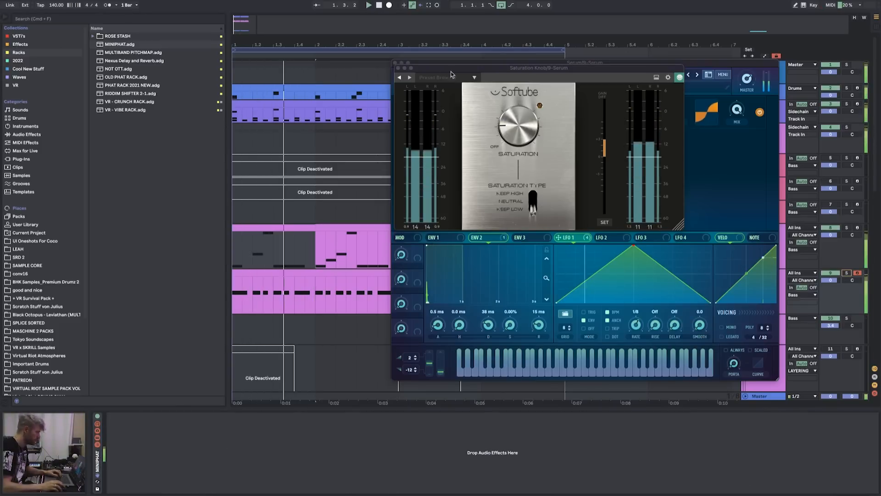
left_click(397, 69)
left_click(394, 60)
left_click_drag(275, 44, 273, 45)
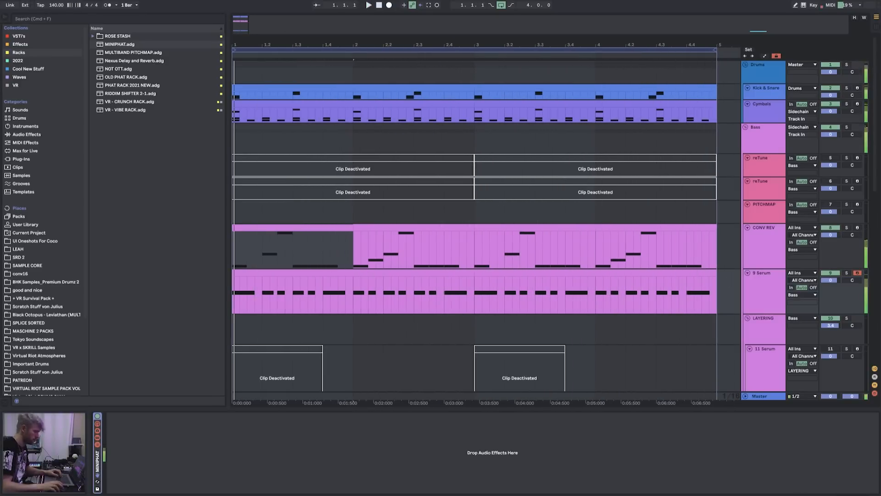
- Add EQ Eight at the end of the soloed 9 Serum track's chain and sweep a 15 dB boost to about 612 Hz
double_click(96, 469)
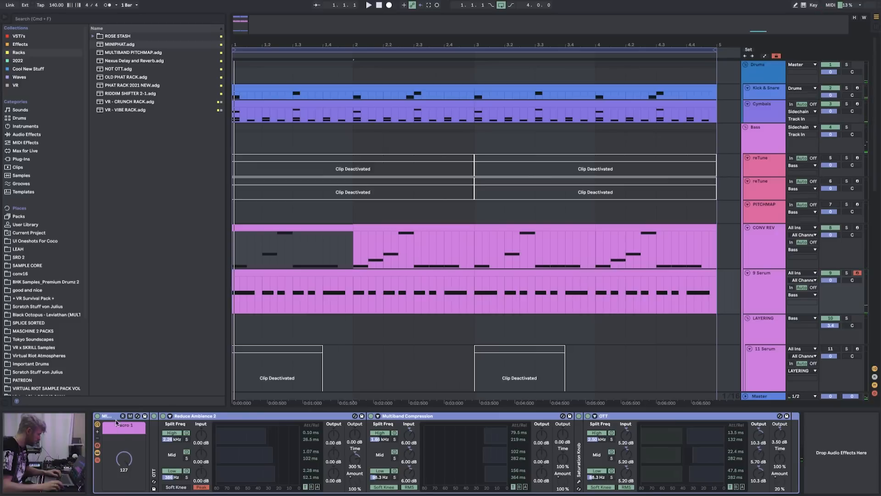
left_click_drag(263, 299, 269, 299)
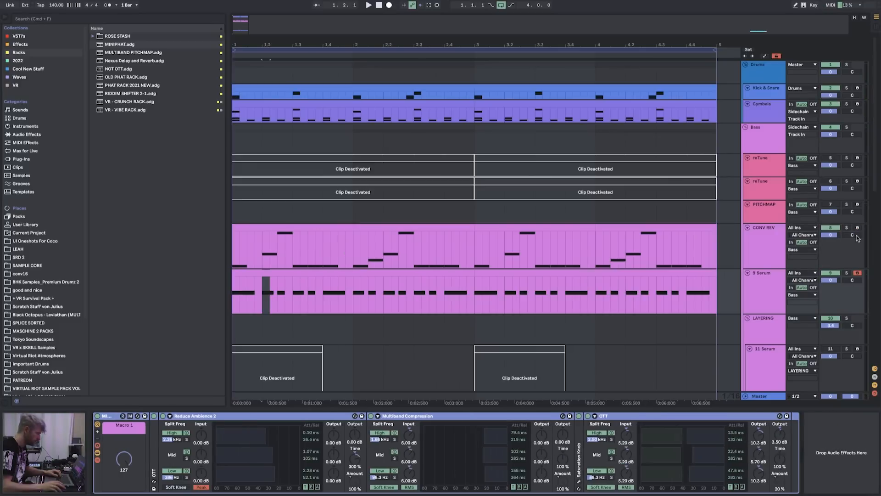
left_click(846, 273)
left_click(29, 134)
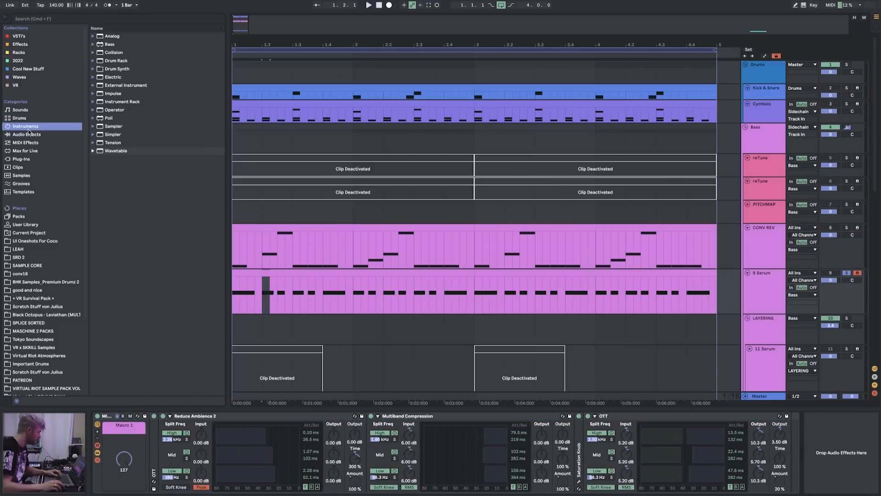
left_click_drag(155, 167, 696, 490)
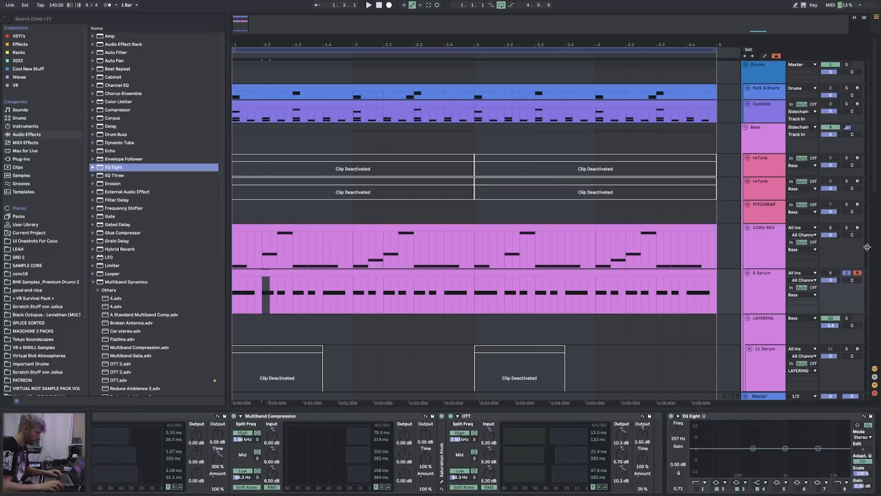
key("space")
left_click_drag(753, 448, 776, 422)
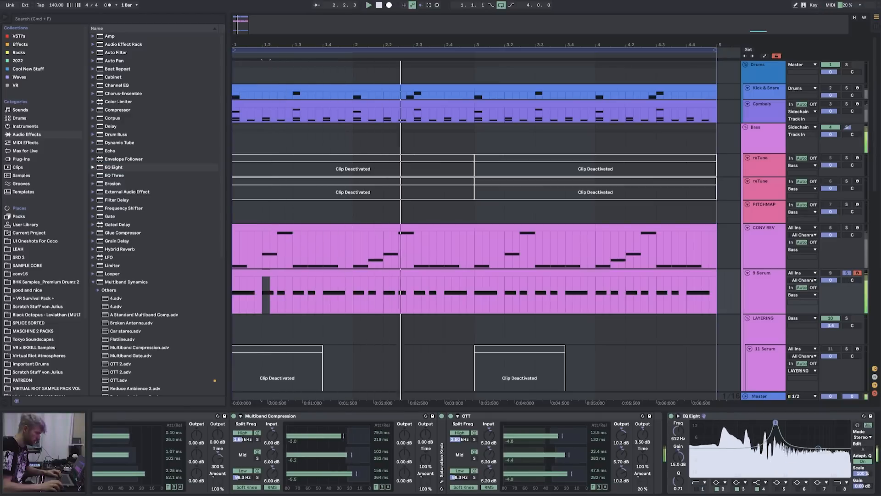
- Solo the CONV REV track and add an EQ Eight after its Frequency Shifter
left_click(857, 228)
left_click(846, 227)
left_click(751, 245)
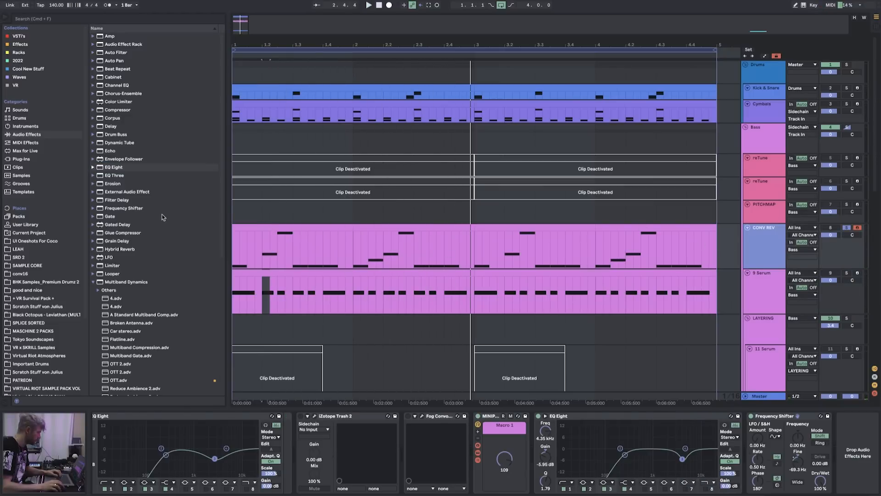
double_click(114, 167)
key("space")
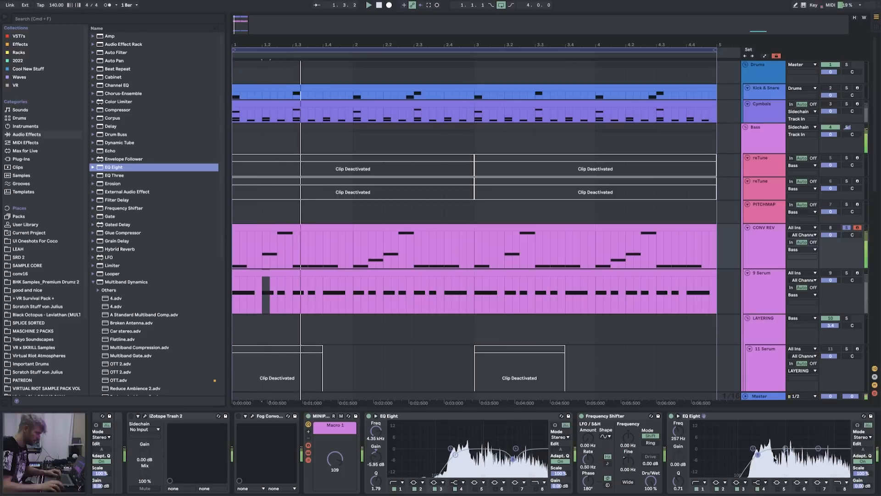
- Sweep a mid band of CONV REV's new EQ Eight up to about 9.55 dB at 484 Hz, and return it to nearly flat
left_click_drag(785, 448, 769, 426)
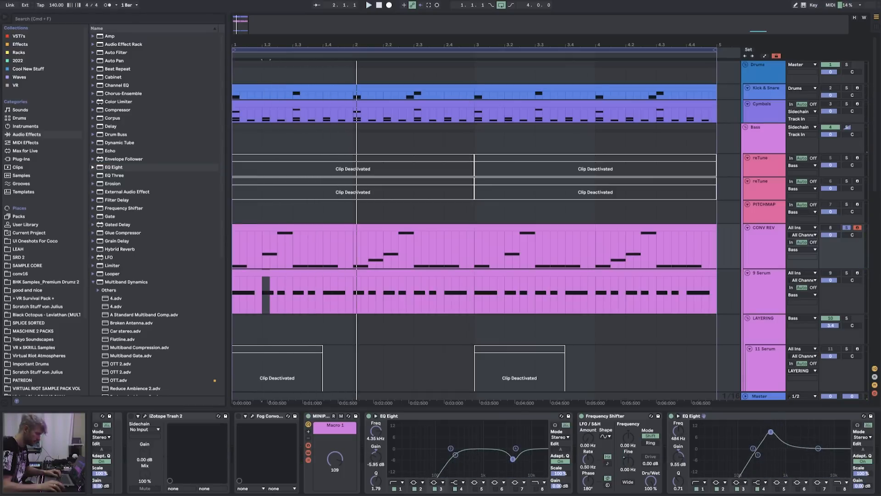
key("space")
left_click_drag(769, 432, 783, 449)
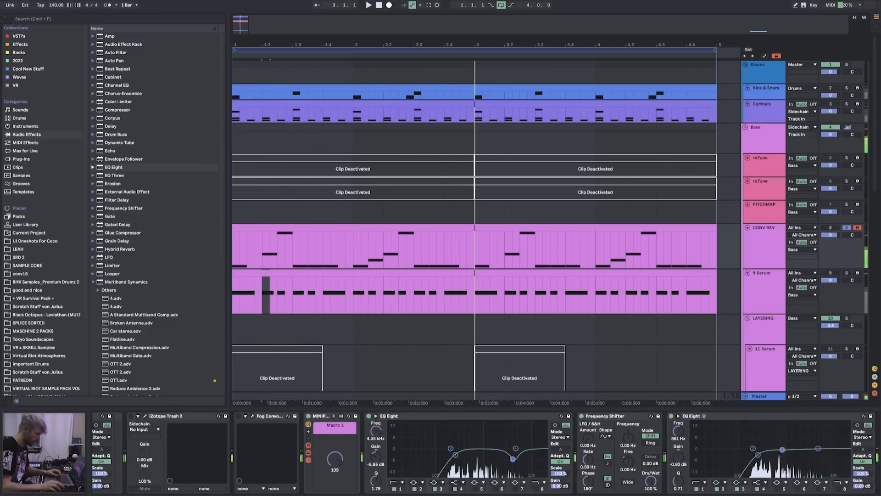
- Solo the 9 Serum track and cut its EQ Eight band by about 13.3 dB at 599 Hz
left_click(776, 286)
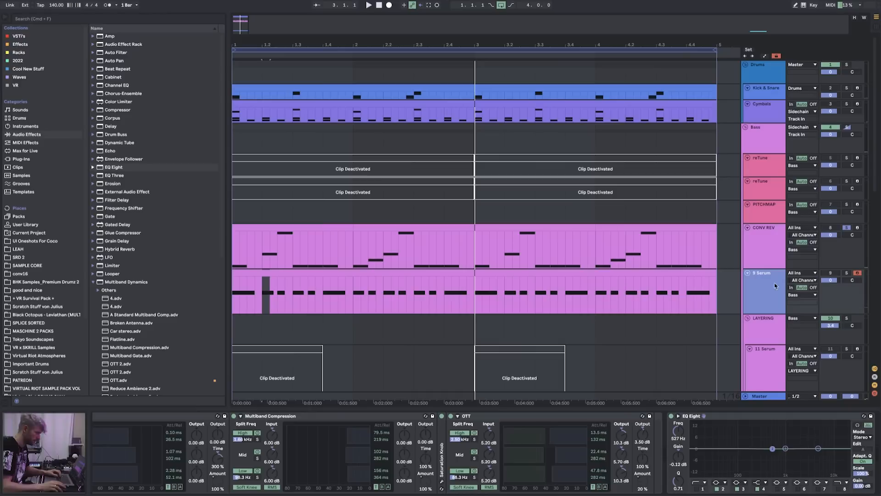
left_click(847, 273)
key("space")
key("space")
left_click_drag(773, 449, 774, 425)
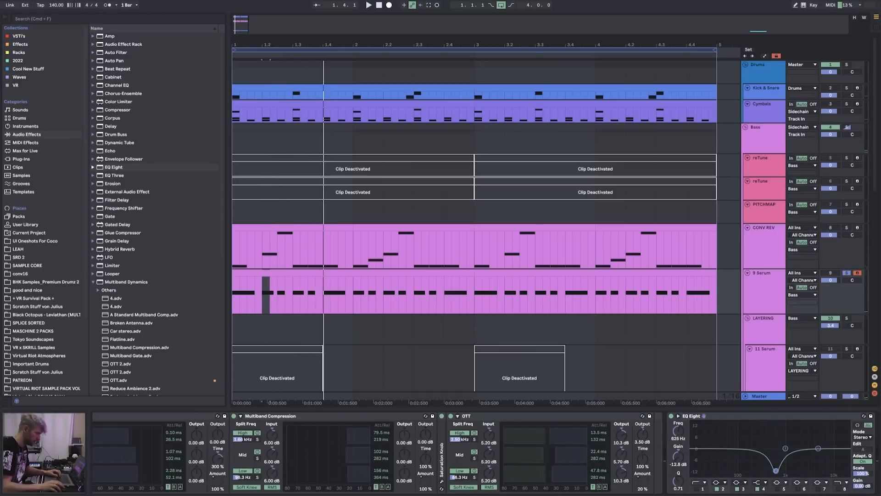
left_click_drag(776, 472, 775, 471)
key("space")
key("space")
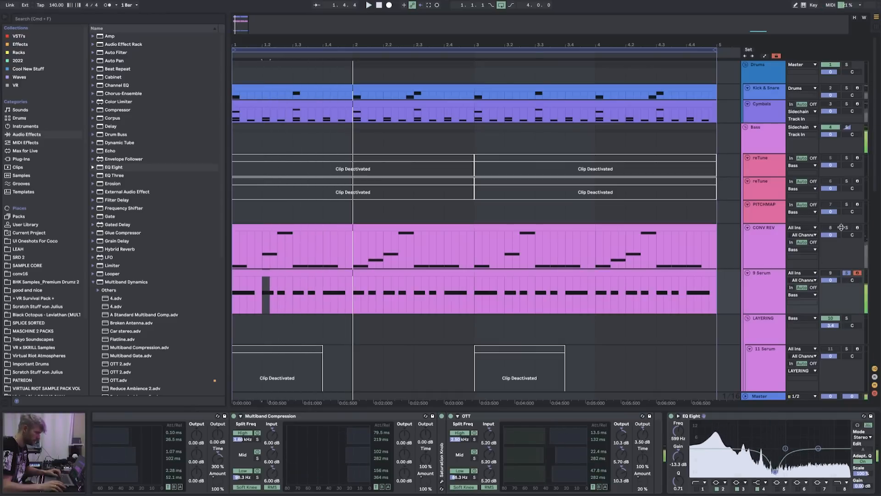
- Play the full mix without solos and refine 9 Serum's EQ Eight curve, placing a second band at about 330 Hz
left_click(847, 227)
key("space")
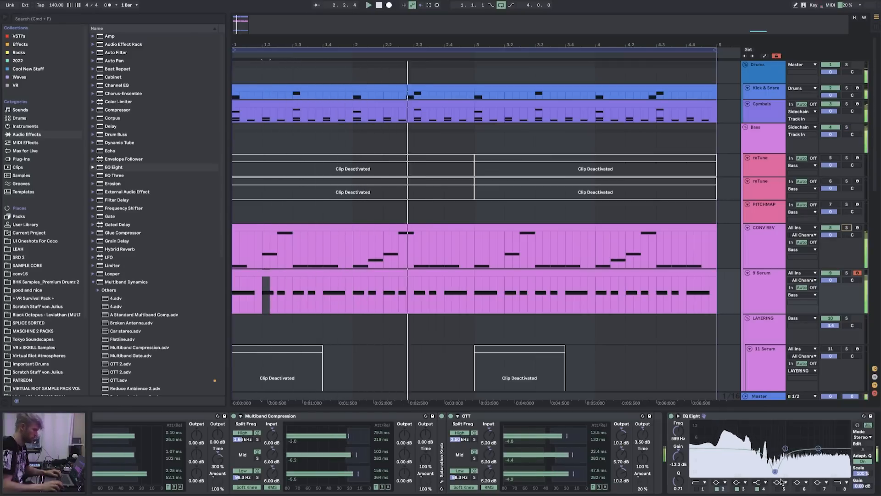
left_click_drag(775, 472, 764, 460)
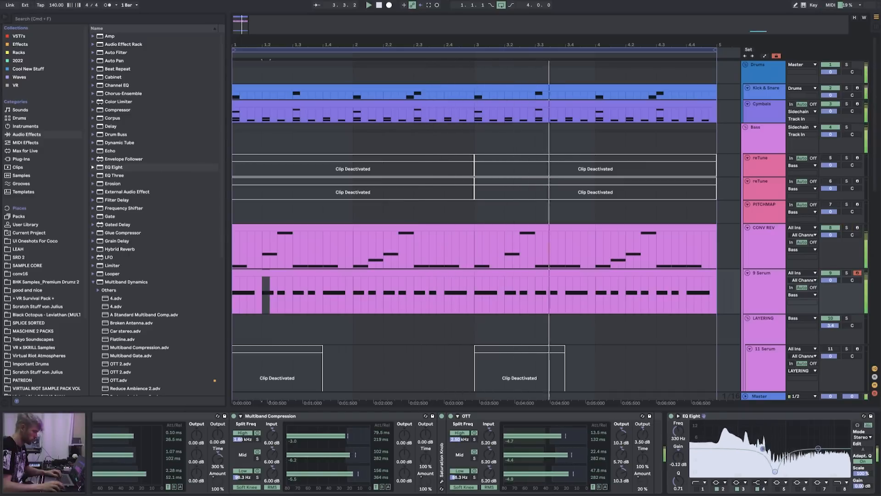
left_click_drag(775, 471, 775, 469)
- Raise the volume of the Kick & Snare track slightly
left_click(776, 89)
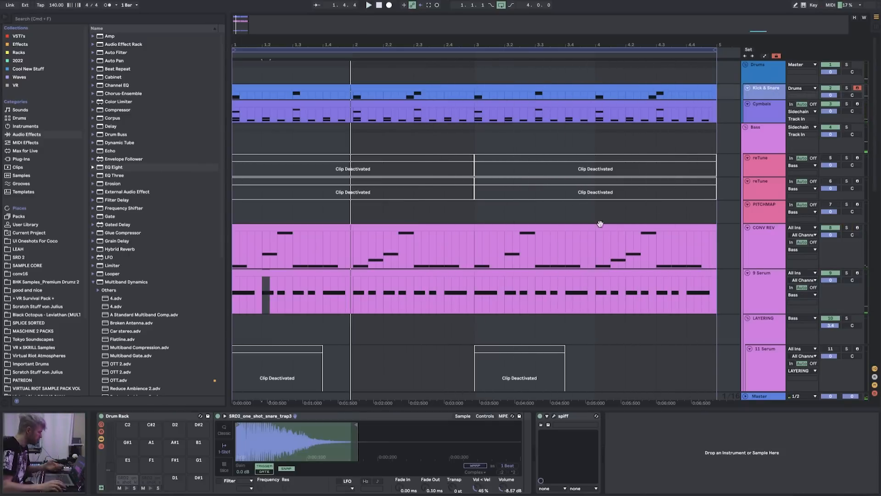
key("space")
left_click_drag(832, 96, 832, 91)
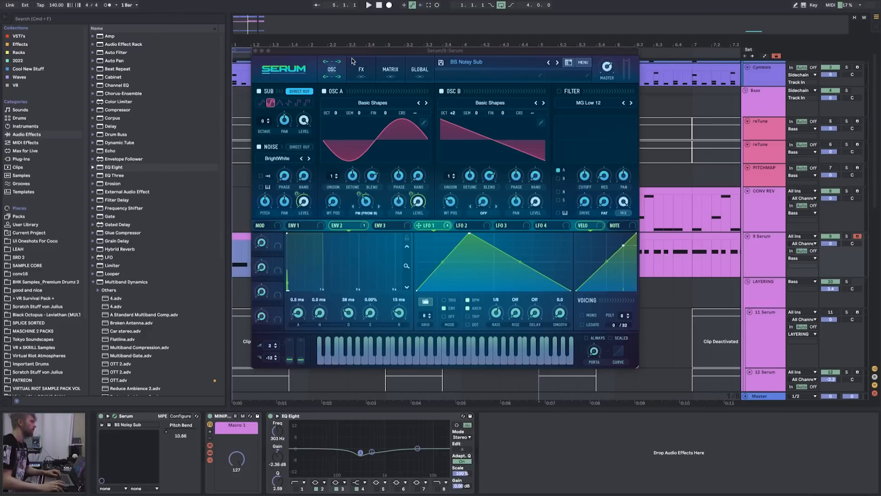
- Move the Serum window aside, look at the 9 Serum track's MIDI clip and return to the device chain
left_click(265, 50)
left_click_drag(369, 54, 569, 178)
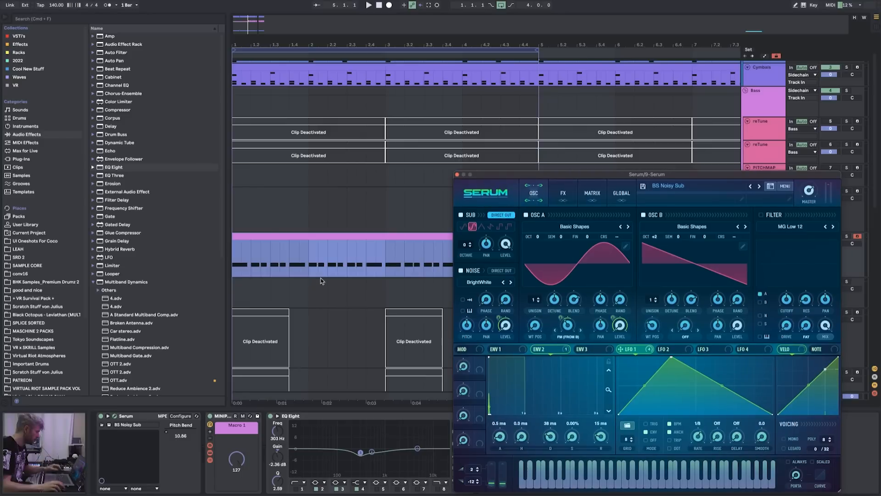
double_click(319, 236)
key("shift+Tab")
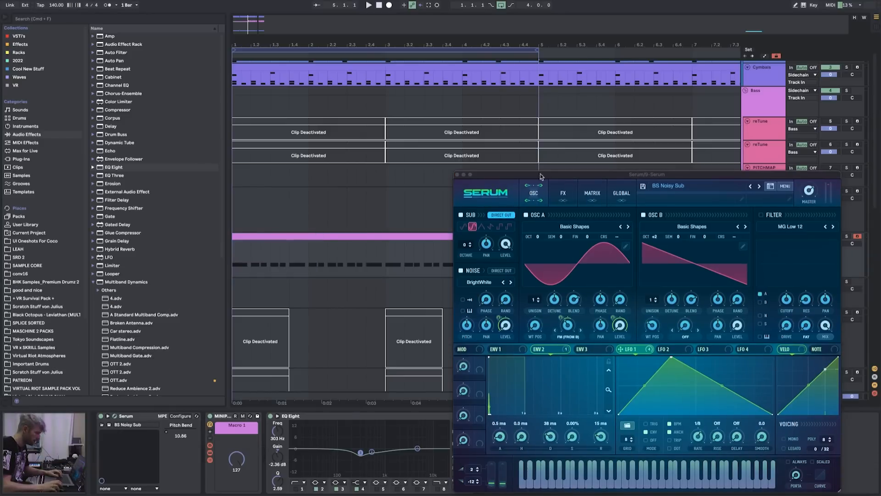
- Bring the Serum window back and reshape LFO 1 so its falling slope drops to zero earlier
left_click_drag(553, 182, 449, 59)
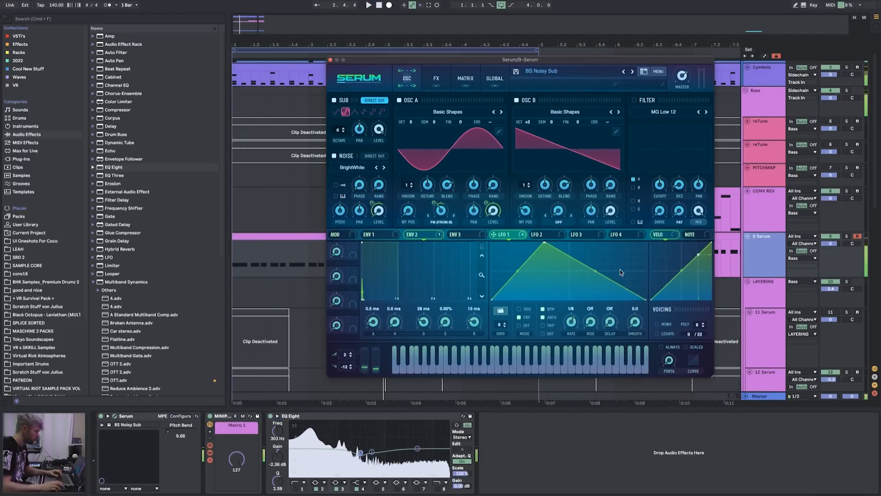
left_click_drag(596, 278, 605, 296)
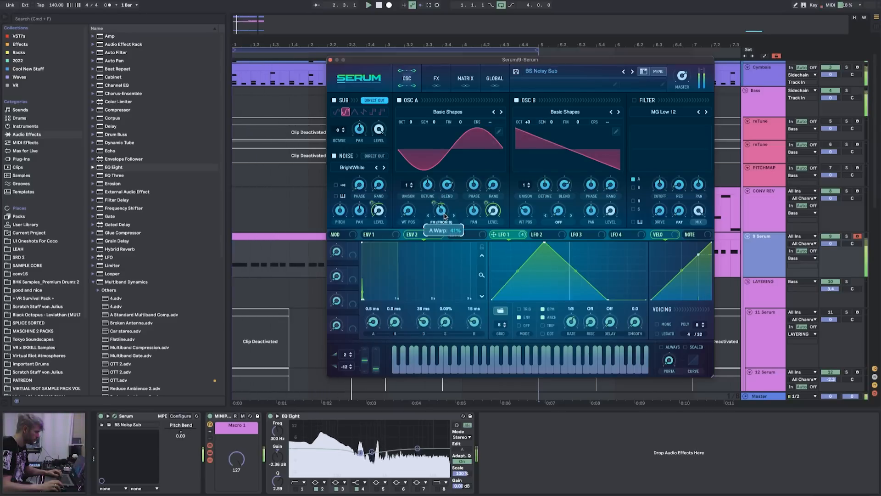
- Add Resonators after EQ Eight on the 9 Serum track and switch off every resonator except the first
left_click(93, 281)
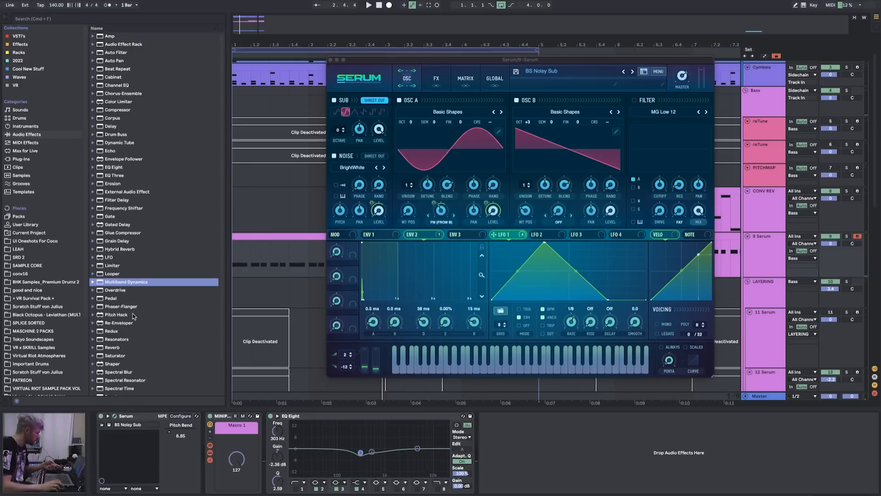
scroll(140, 329, "down", 2)
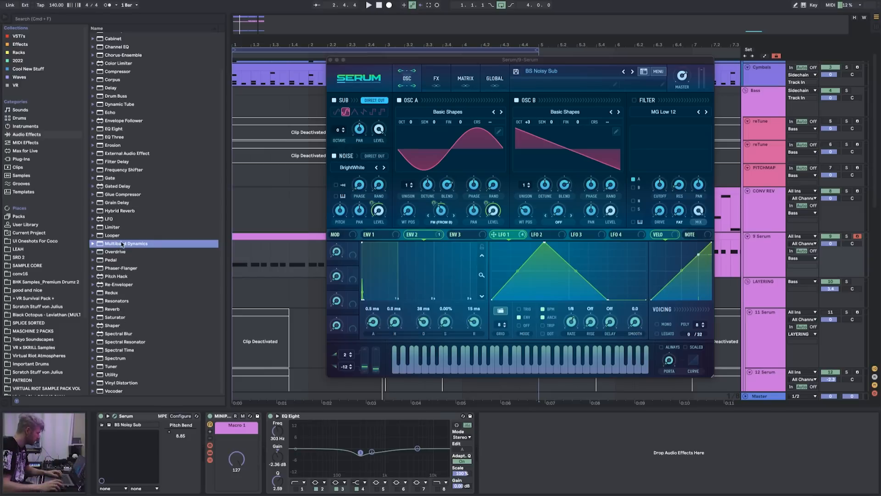
left_click_drag(117, 305, 480, 416)
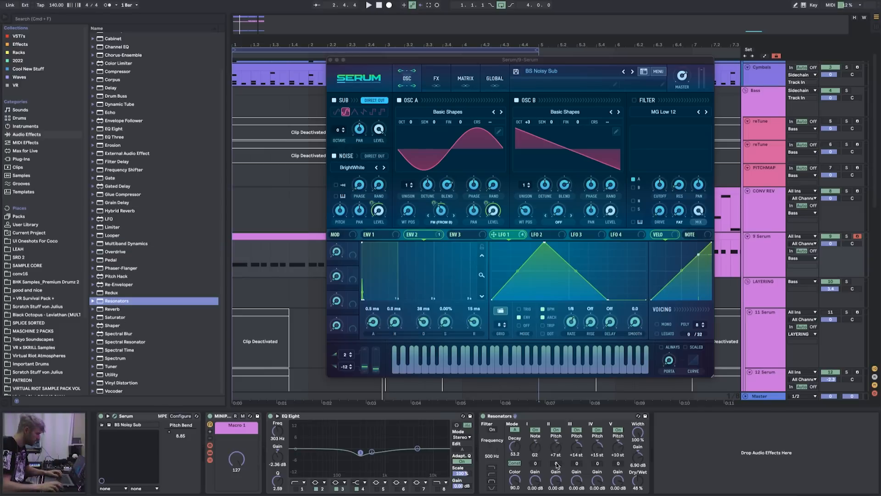
left_click(556, 430)
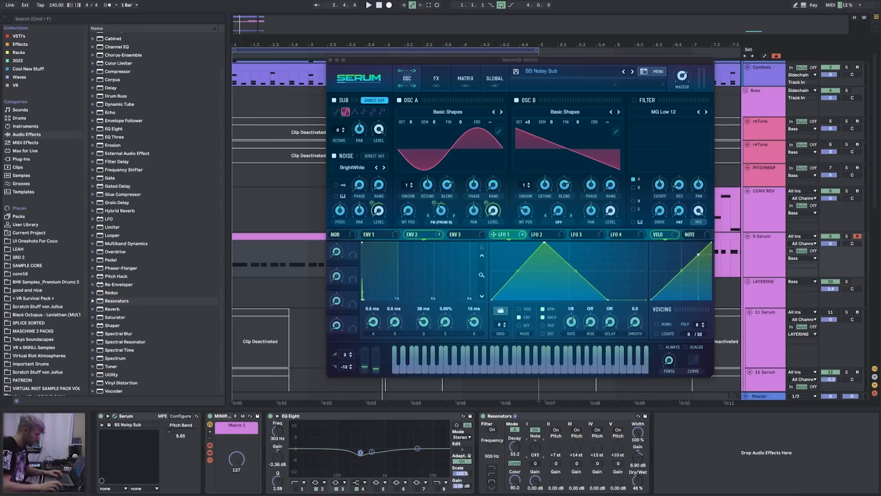
- Audition notes for resonator I during playback, choosing A#1, and raise the Resonators' Decay to 100
key("space")
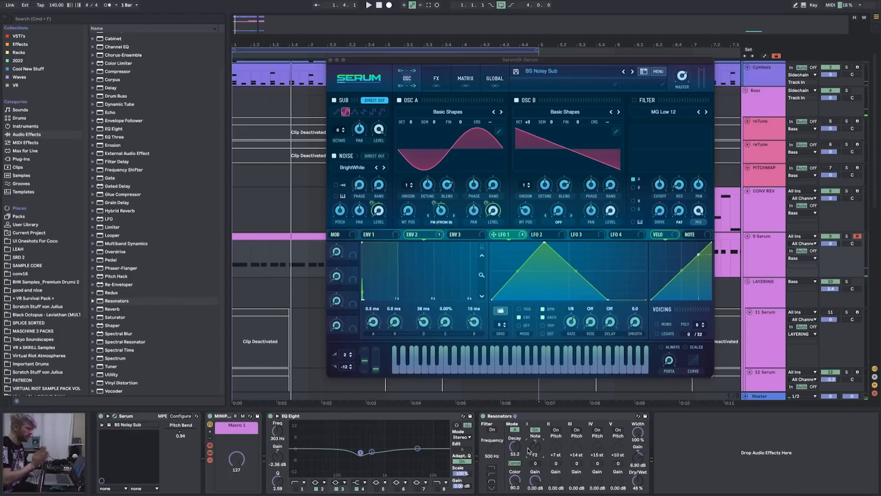
key("space")
left_click_drag(533, 449, 514, 468)
key("space")
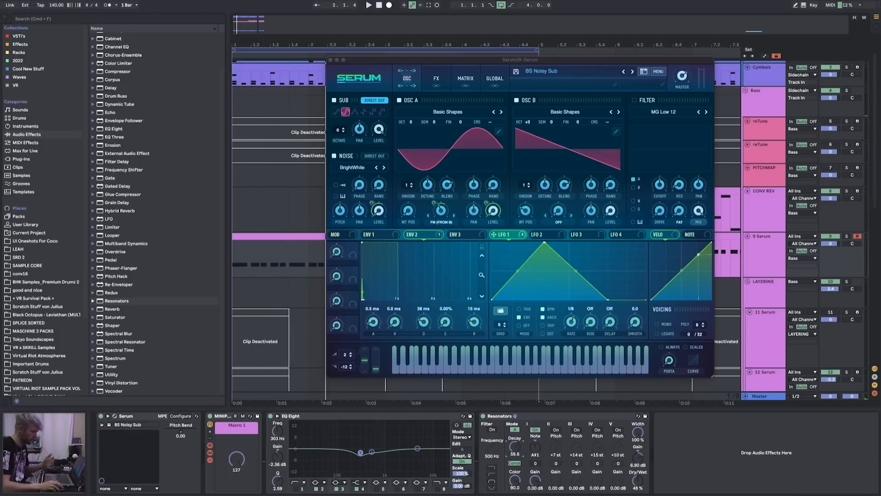
key("space")
key("space")
left_click_drag(514, 447, 514, 434)
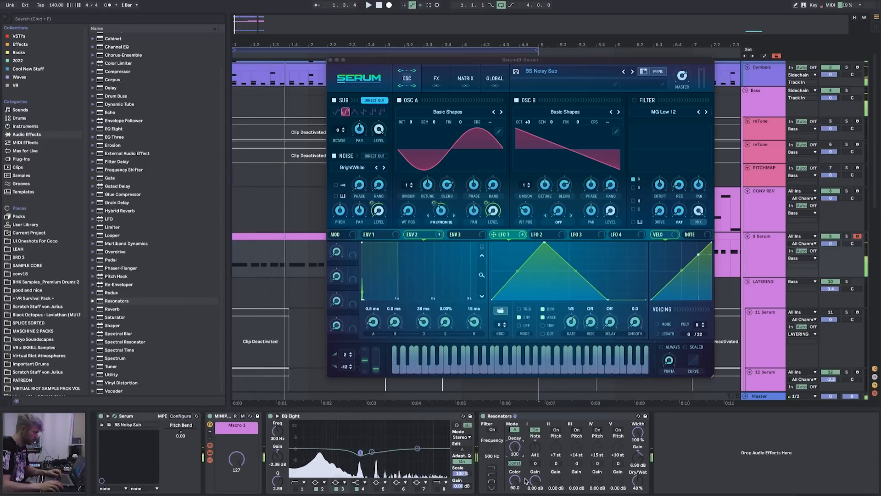
- Set the Resonators' Color to 92.1, output Gain to 15 dB and Dry/Wet to 91 %
left_click_drag(514, 480, 514, 475)
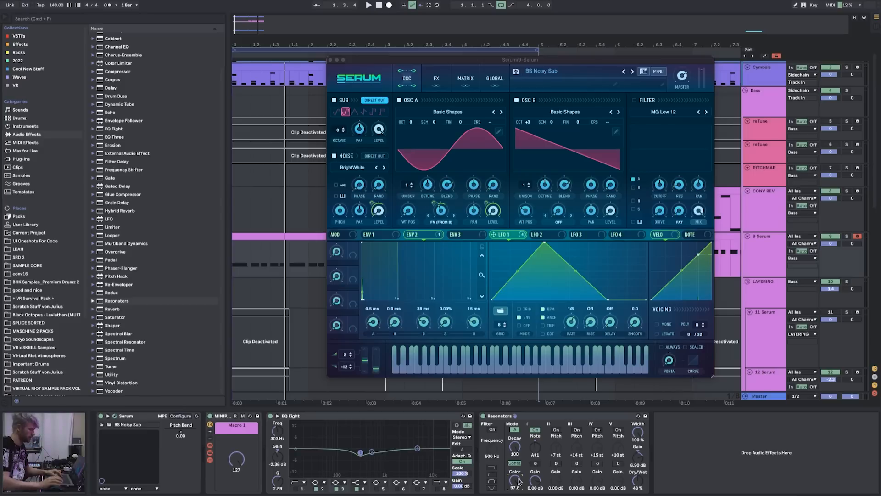
key("space")
left_click_drag(518, 481, 514, 490)
key("space")
key("space")
left_click_drag(637, 458, 637, 438)
left_click_drag(640, 486, 639, 463)
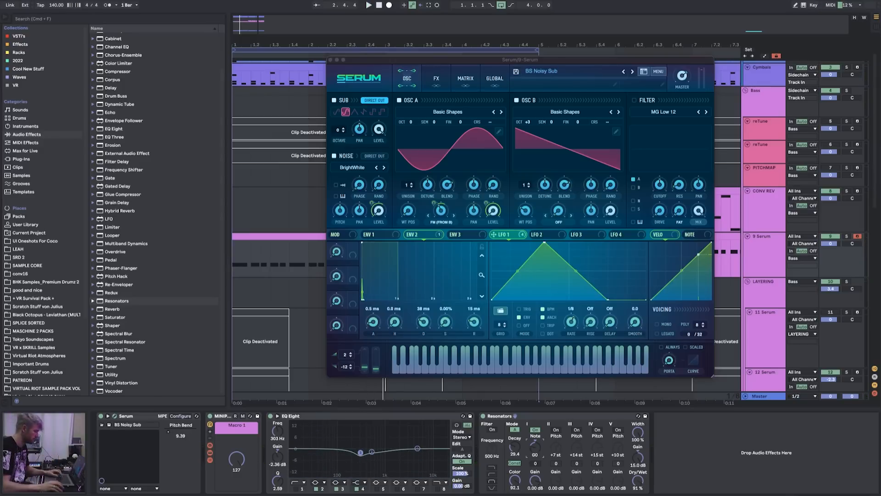
- Re-enable all resonators with note F2, close the Serum window, and set Decay to 38.5, Color to 93.7 and Dry/Wet to 31 %
key("space")
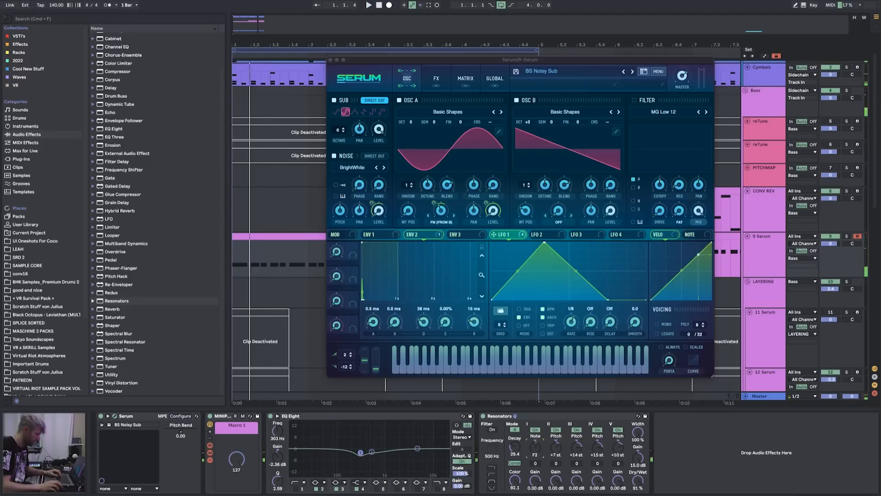
left_click_drag(541, 453, 550, 454)
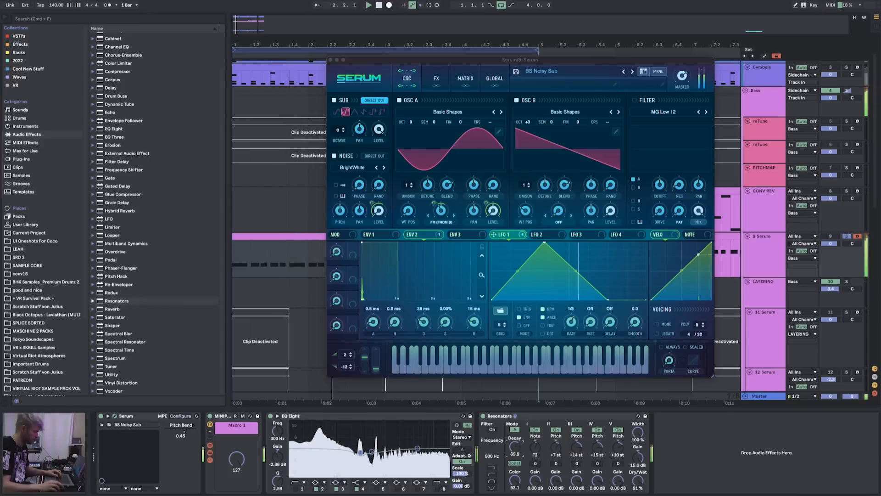
left_click_drag(515, 446, 515, 463)
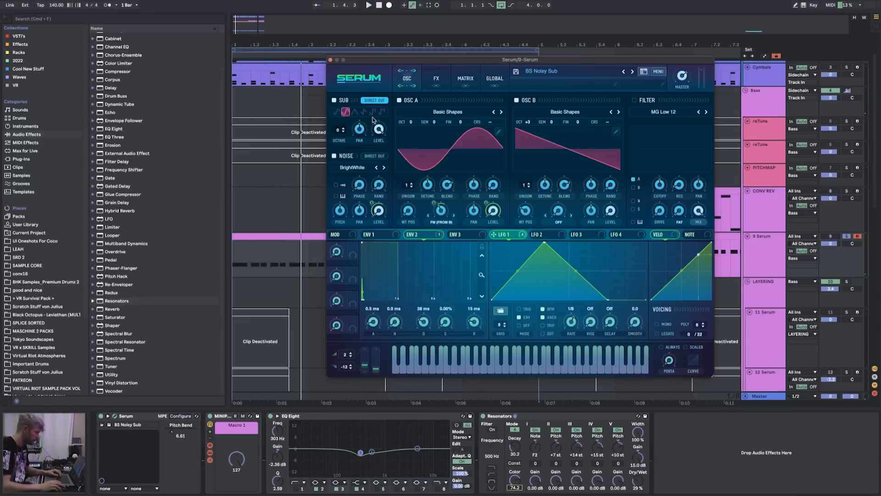
left_click(331, 60)
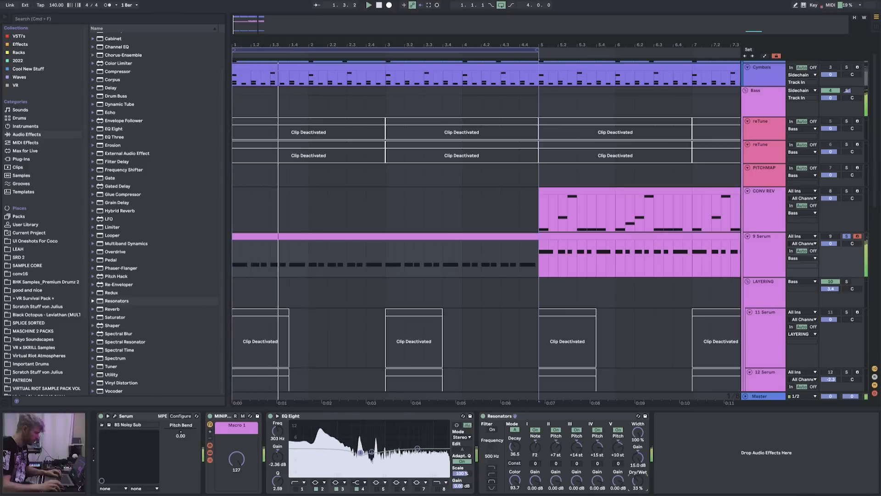
key("space")
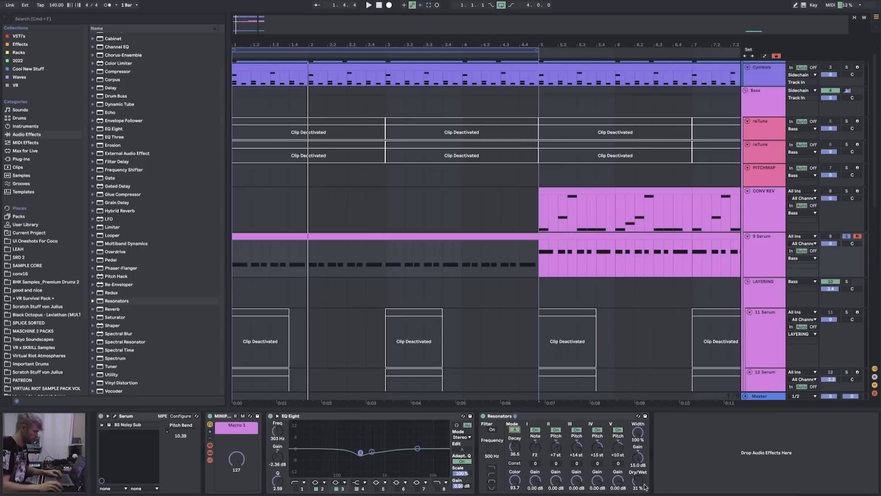
- Try Resonators Mode B with Dry/Wet at 57 % and note F3, and return to Mode A and note F2
key("space")
left_click(514, 430)
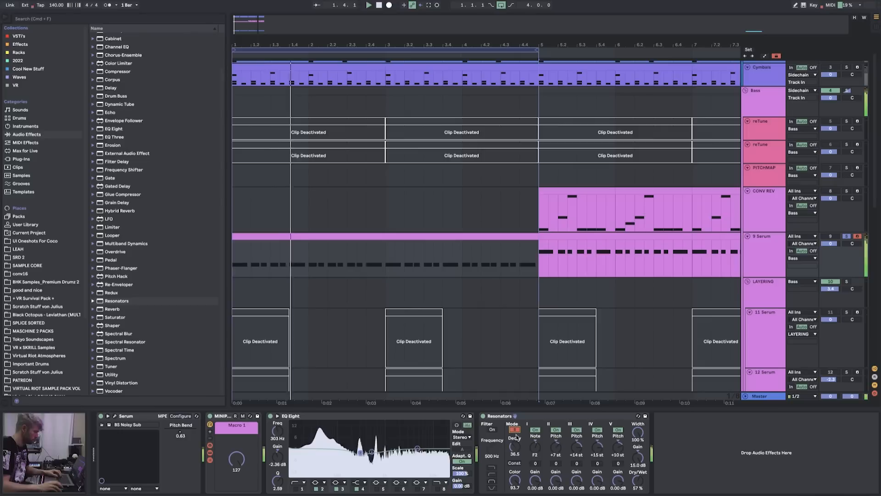
key("space")
left_click_drag(534, 448, 534, 435)
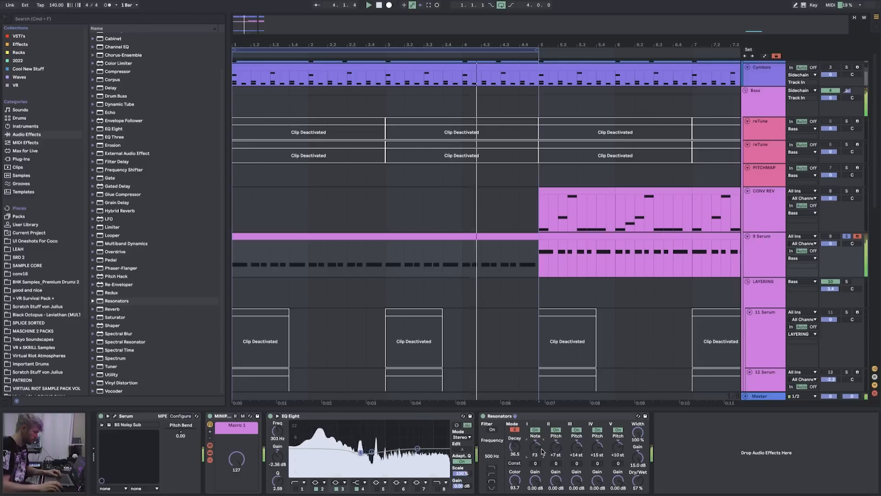
left_click_drag(543, 452, 543, 456)
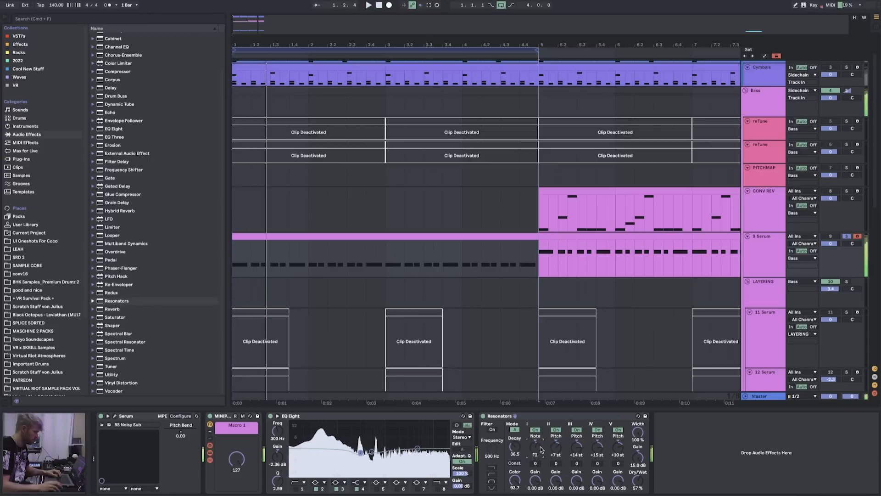
- Unsolo the 9 Serum track and set the Resonators' Dry/Wet to 46 % against the full mix
key("space")
left_click(848, 237)
mouse_move(638, 481)
left_mouse_down()
mouse_move(638, 466)
mouse_move(637, 474)
left_mouse_up()
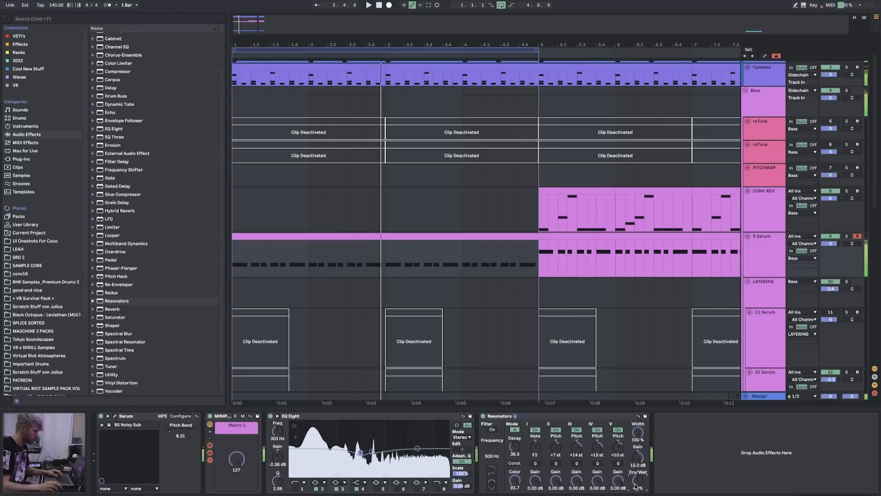
key("space")
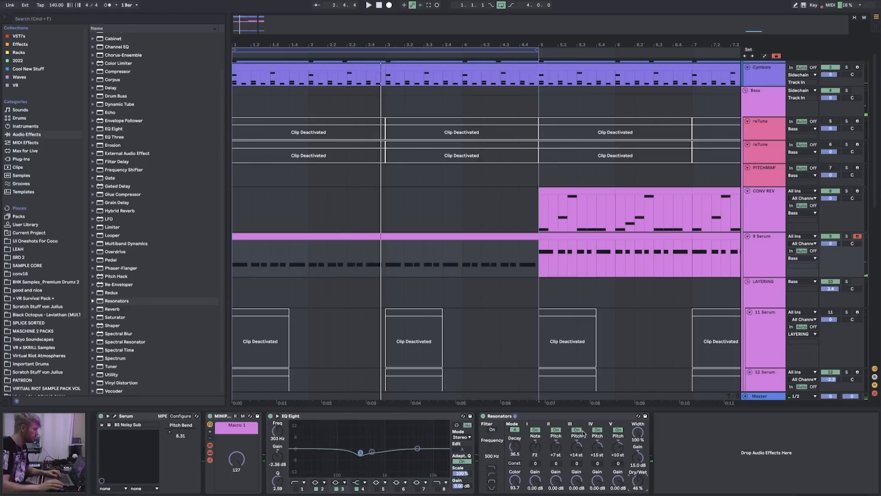
- Delete the Resonators device from the 9 Serum track
left_click_drag(402, 41, 349, 41)
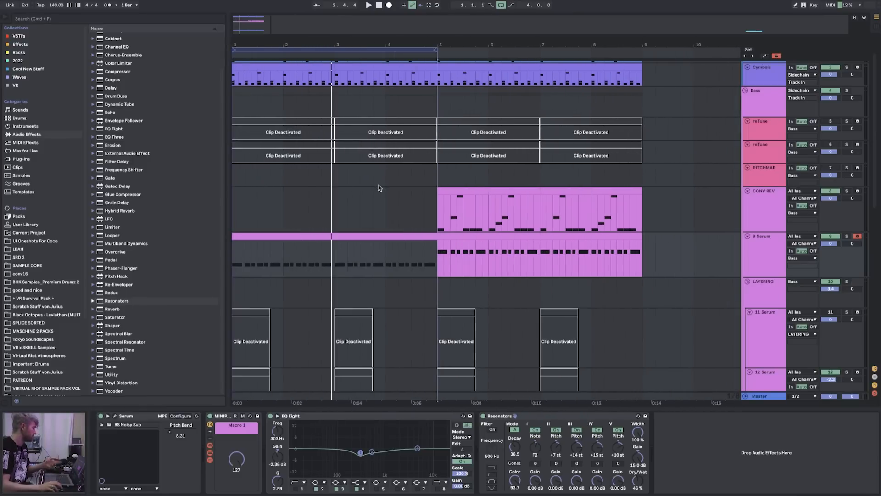
left_click(512, 421)
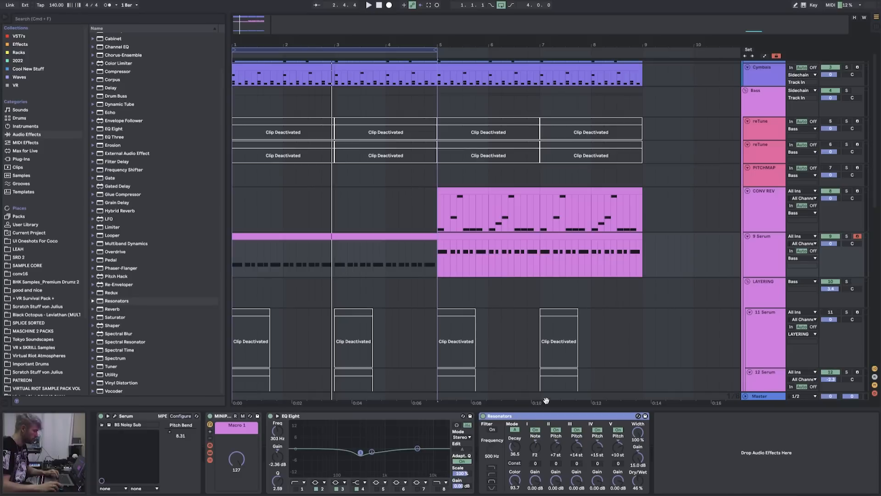
scroll(604, 323, "up", 2)
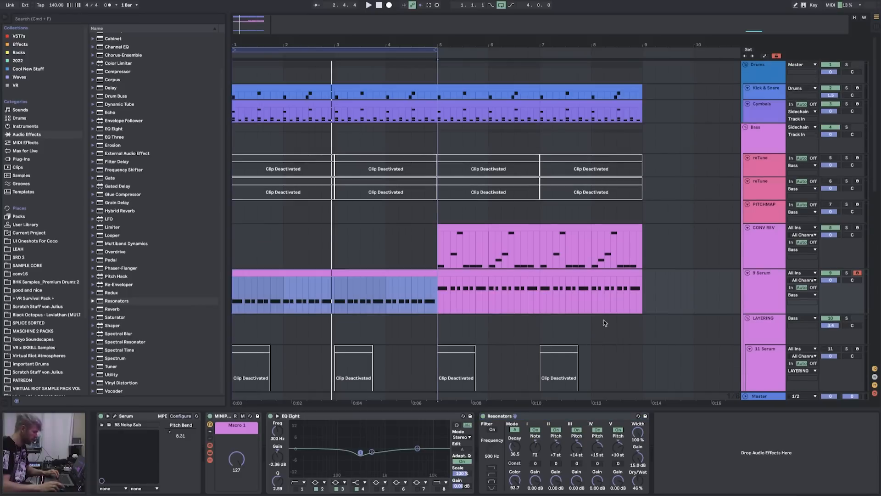
left_click(569, 417)
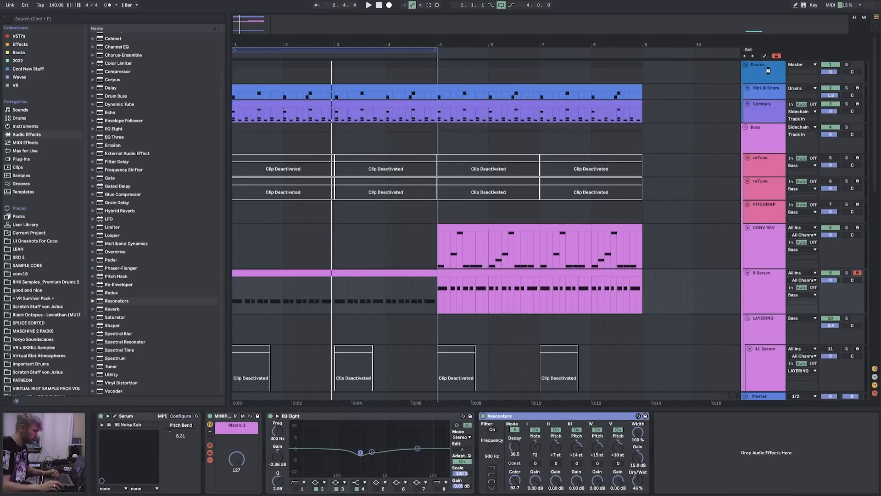
key("Delete")
- Play the mix with the 9 Serum track on and with it muted to compare
key("space")
key("space")
left_click(830, 273)
key("space")
key("space")
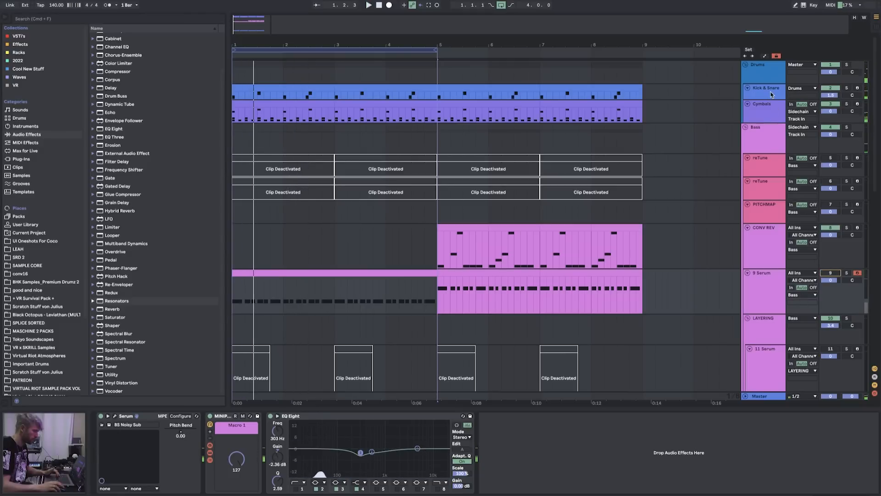
left_click(756, 307)
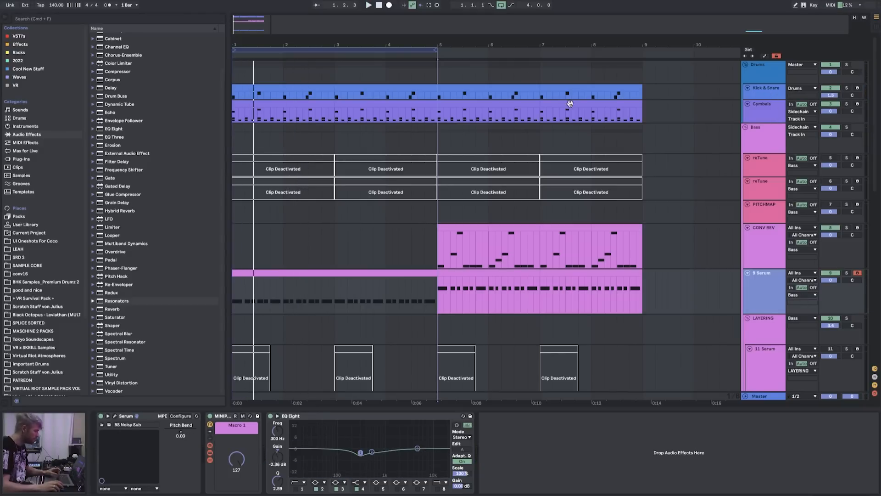
- Preview the SRD2 drum loops and place SRD2_loops_drums_dirtybreaks_clean_140.wav on the 19 Audio track at bar 13
left_click_drag(558, 45, 553, 20)
scroll(395, 216, "down", 12)
scroll(528, 307, "up", 8)
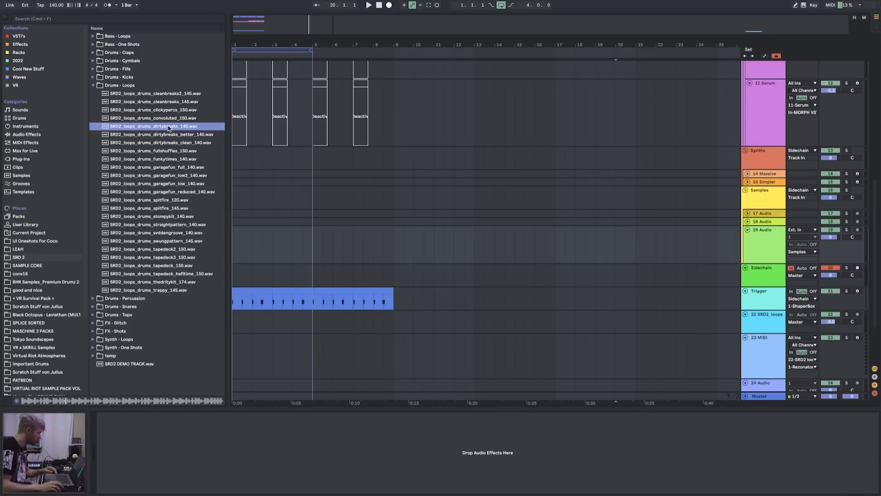
left_click(167, 135)
left_click(166, 142)
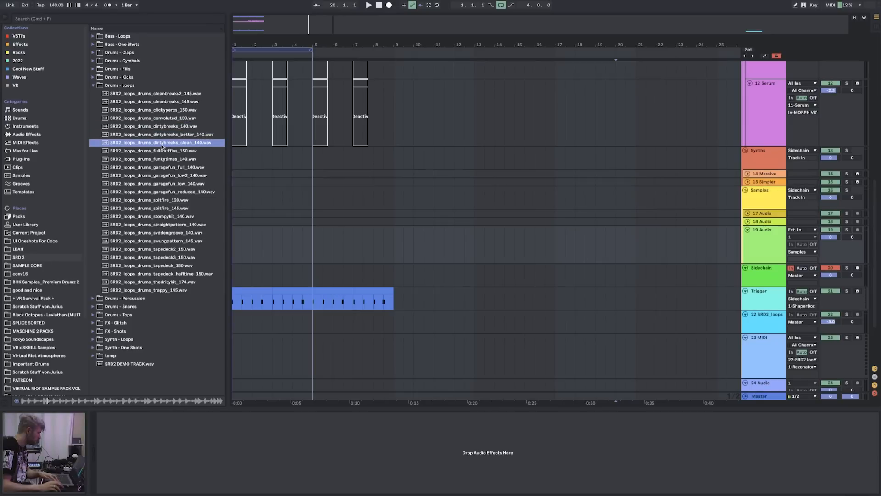
left_click_drag(153, 145, 504, 232)
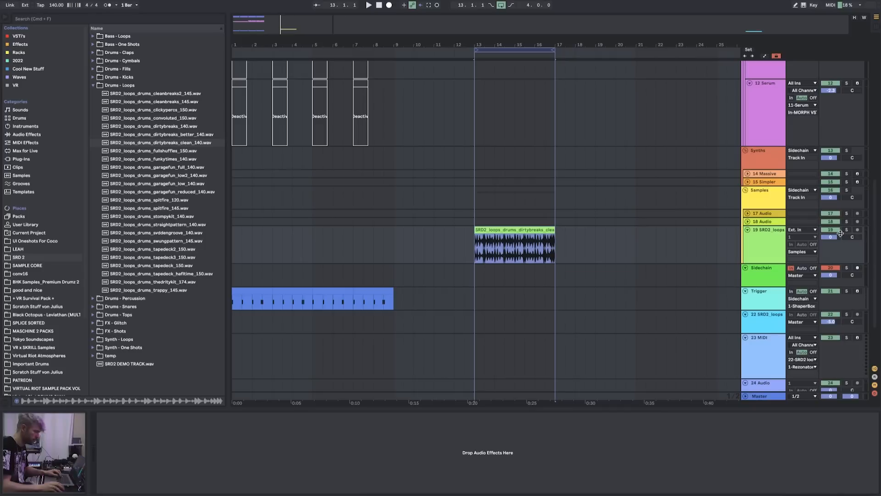
- Solo the drum loop's track, add Resonators to it and play the loop with Dry/Wet at 47 %
left_click(846, 230)
left_click(28, 136)
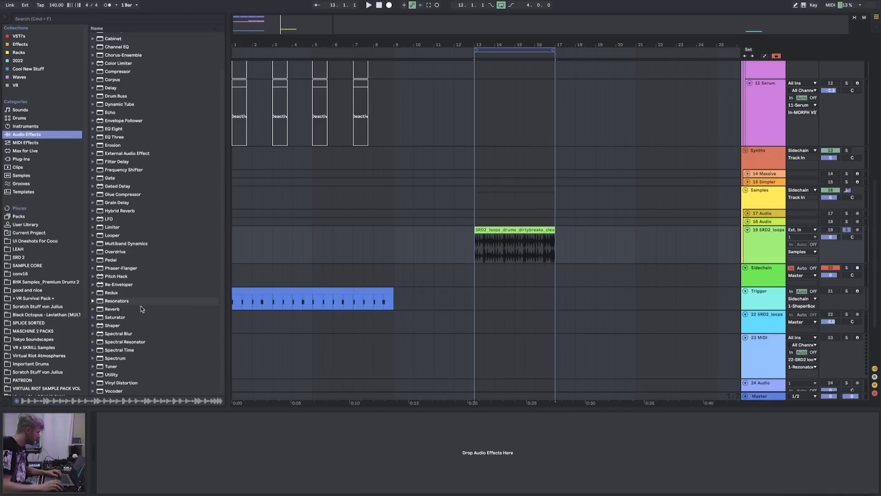
left_click_drag(126, 301, 238, 303)
left_click_drag(500, 253, 500, 253)
key("space")
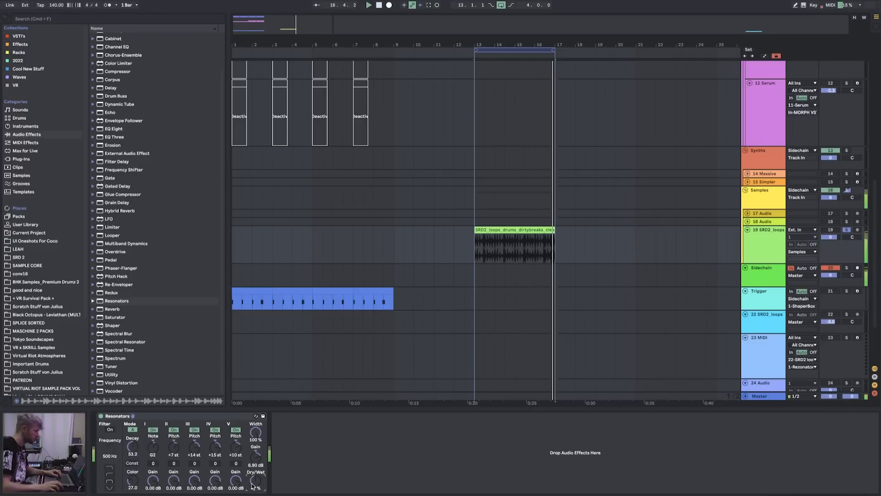
- Replace the Resonators on the drum loop's track with an empty Audio Effect Rack and show its chain list
left_click(214, 417)
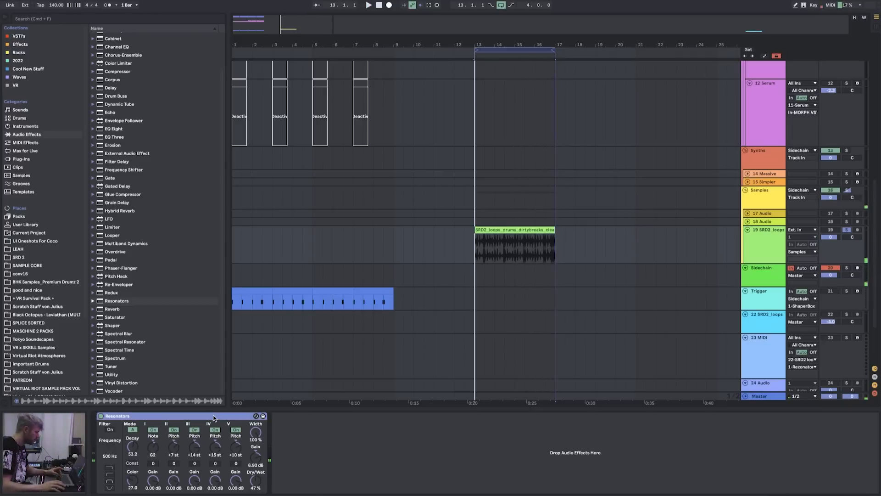
key("super+g")
left_click(101, 438)
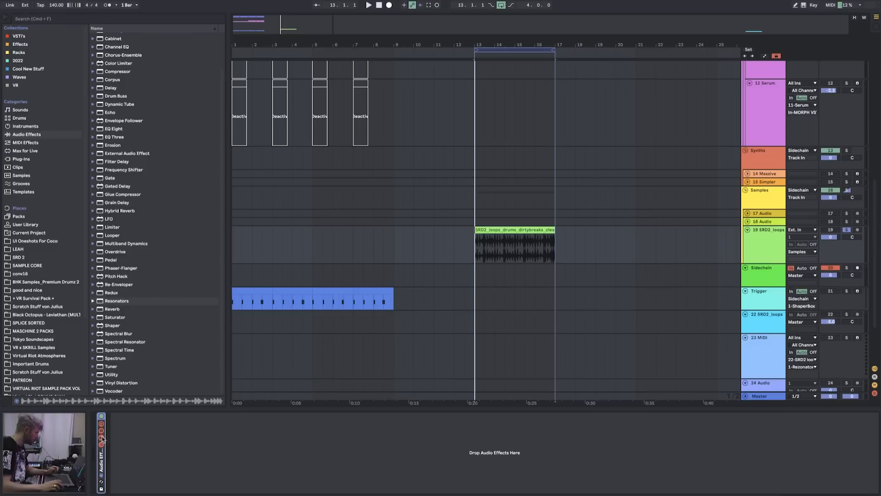
left_click(101, 439)
left_click(100, 445)
- Create two empty chains in the Audio Effect Rack, select the second one and play the drum loop
left_click(134, 460)
right_click(135, 460)
left_click(154, 471)
right_click(159, 472)
left_click(174, 475)
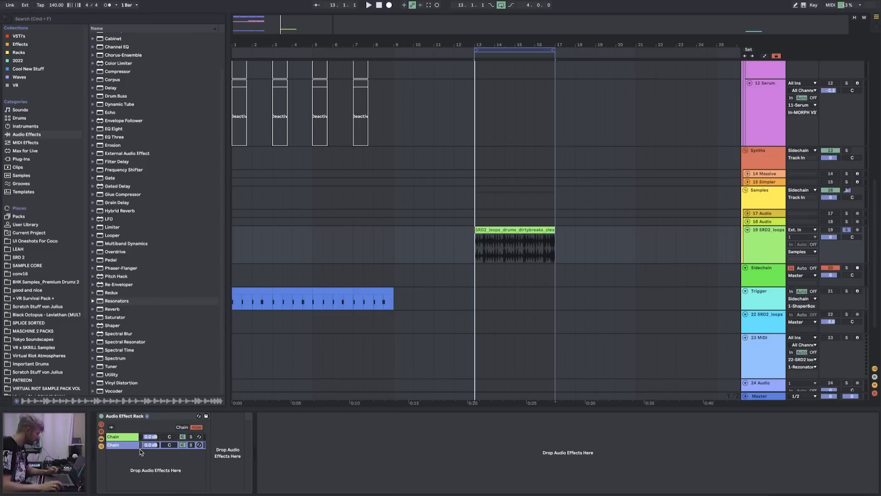
left_click(127, 439)
left_click(123, 446)
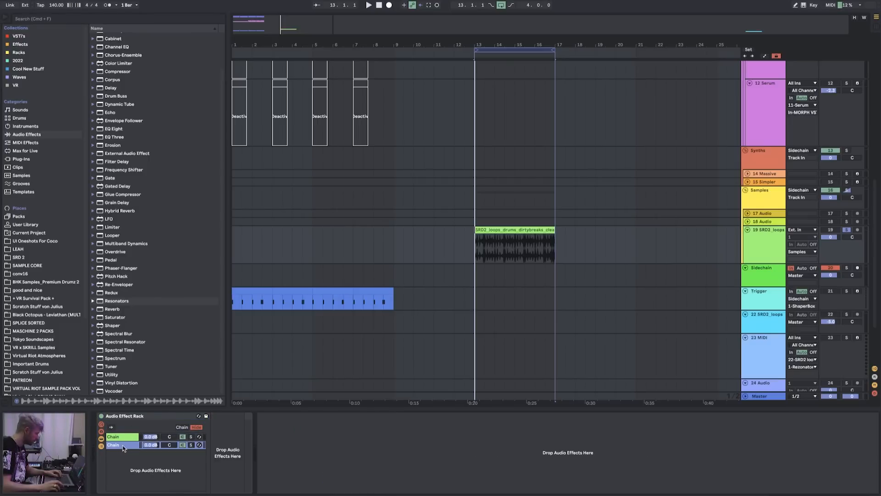
key("space")
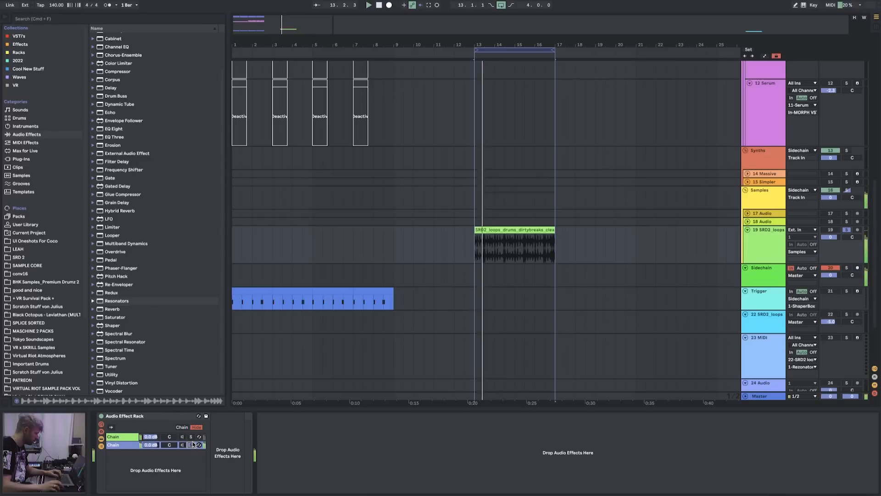
- Add EQ Eight and Echo after the Resonators in the Audio Effect Rack's first chain
left_click(159, 439)
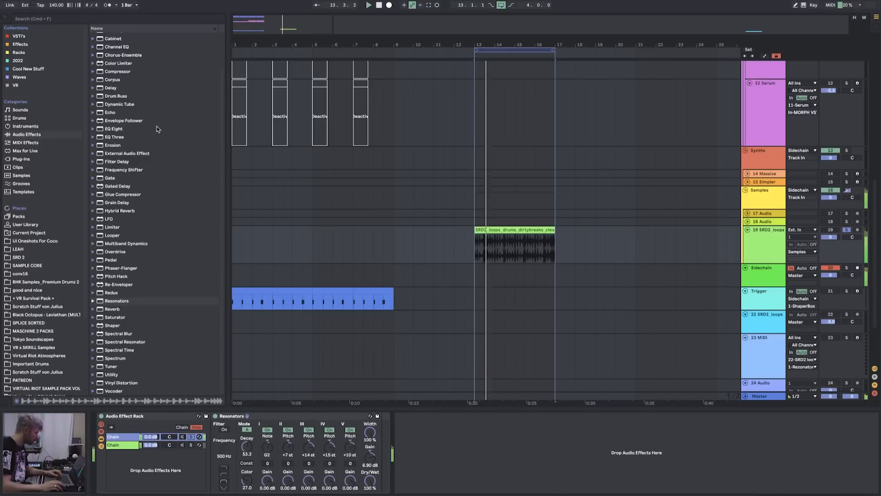
left_click(115, 129)
left_click_drag(116, 133, 374, 458)
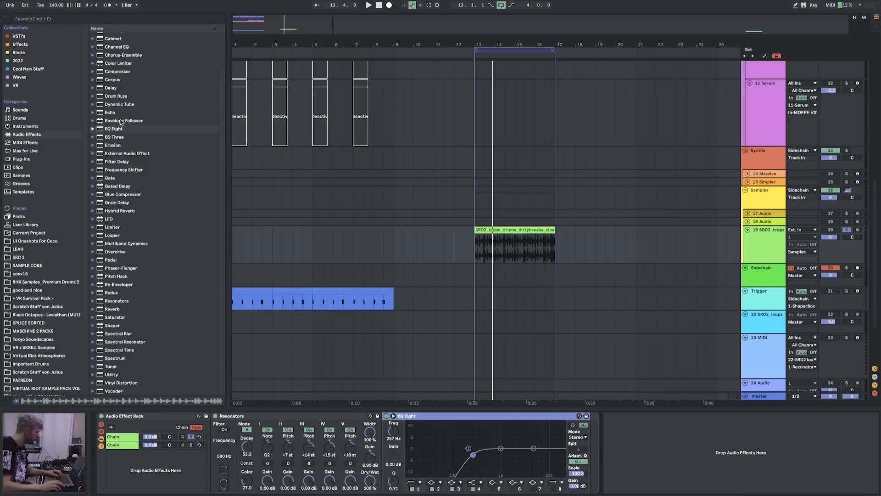
left_click_drag(108, 112, 583, 443)
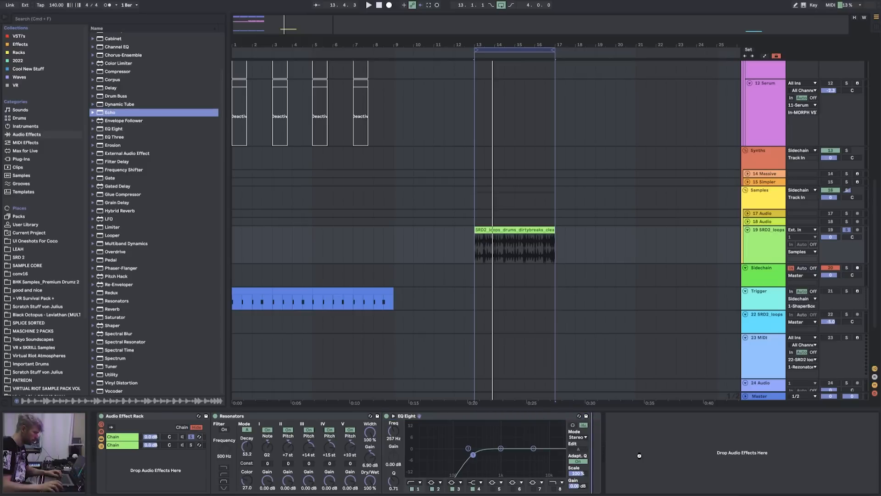
left_click_drag(781, 469, 780, 468)
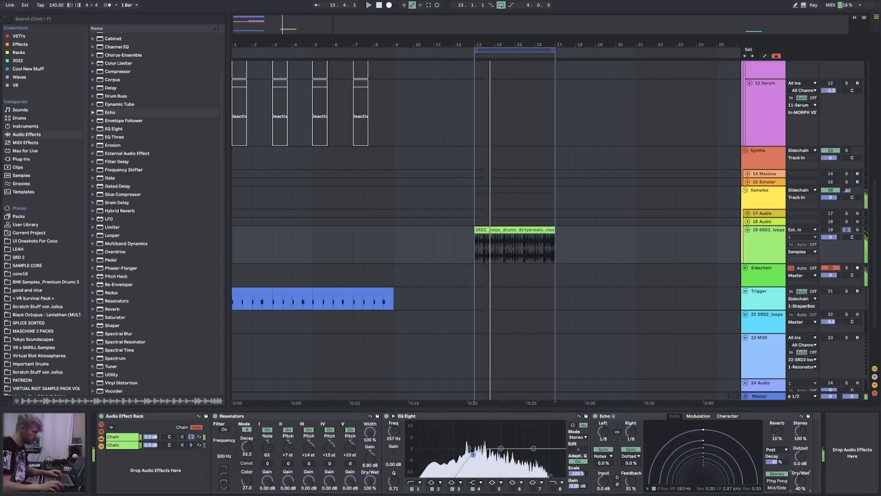
- Compare the rack's two chains and set the Resonators' first note to F2, Decay to 99.2 and Color to 46.8
left_click(186, 445)
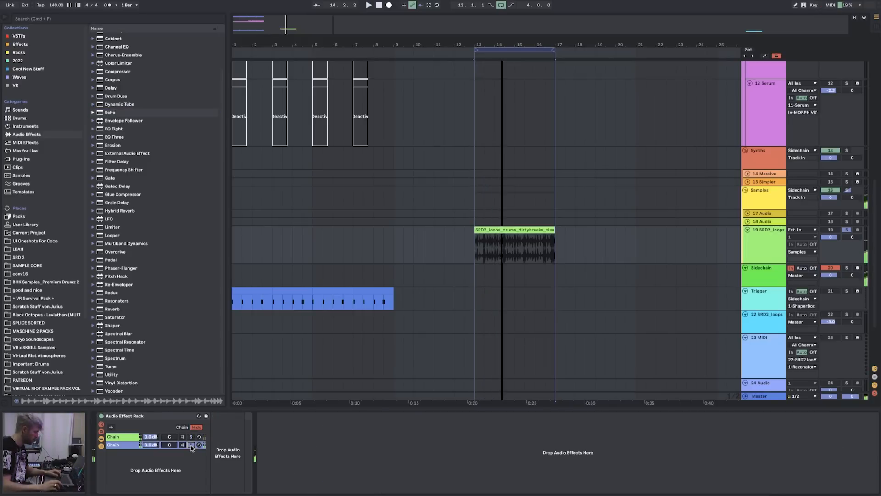
left_click(185, 437)
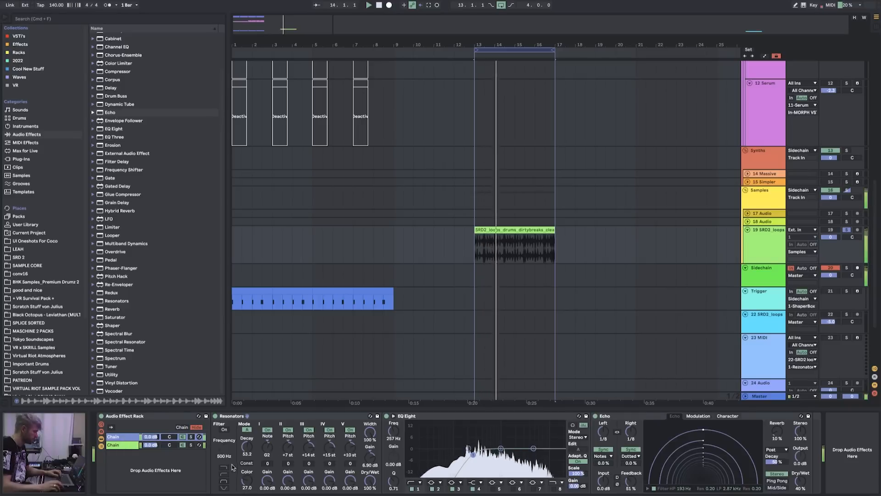
left_click_drag(268, 447, 268, 436)
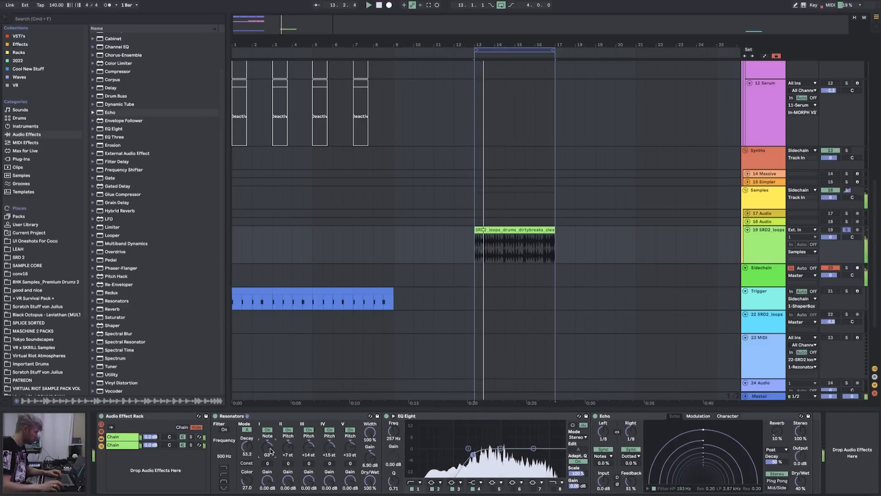
left_click_drag(268, 447, 270, 455)
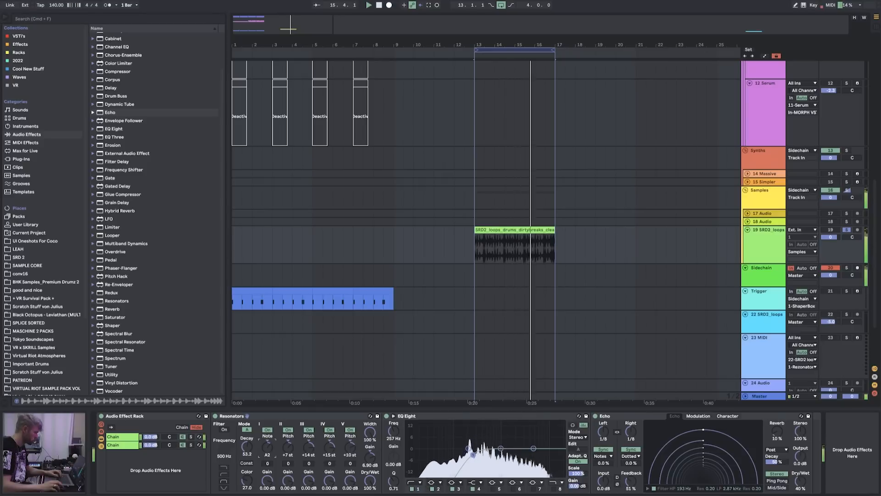
left_click_drag(270, 450, 270, 457)
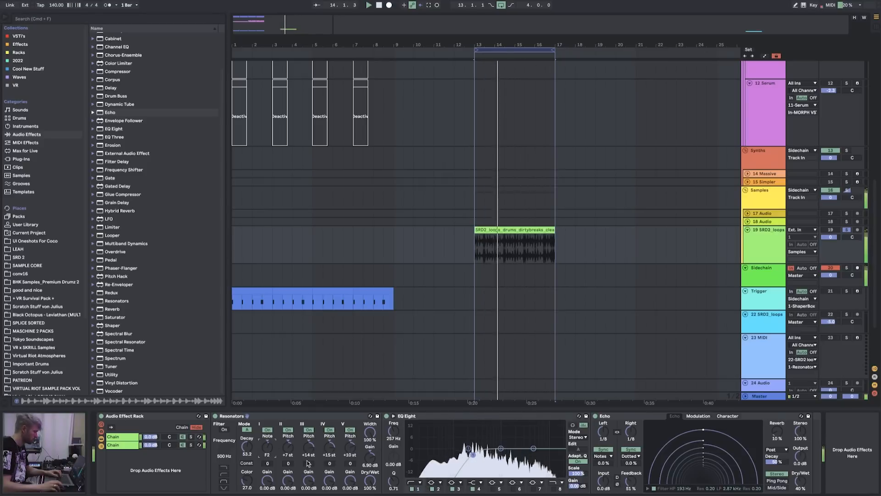
left_click_drag(247, 447, 247, 445)
left_click_drag(247, 481, 247, 471)
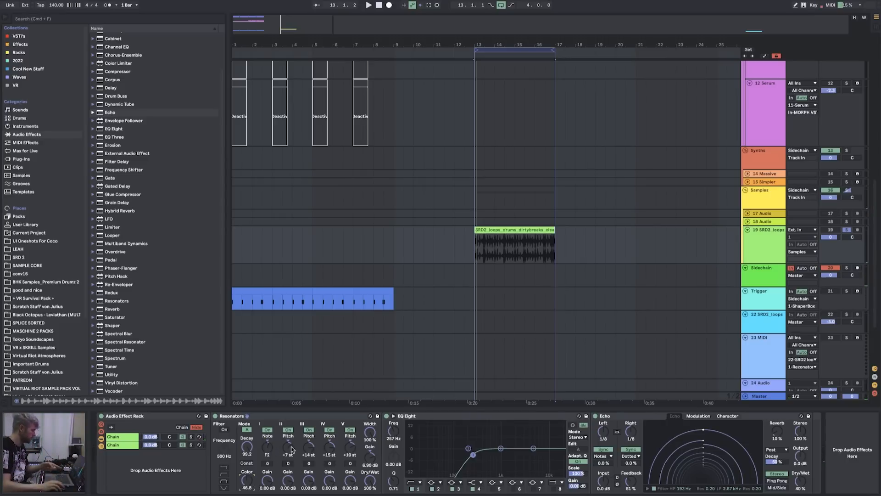
- Delete all devices on the drum loop's track and load the Rezonator plug-in from the 2022 collection instead
left_click(286, 419)
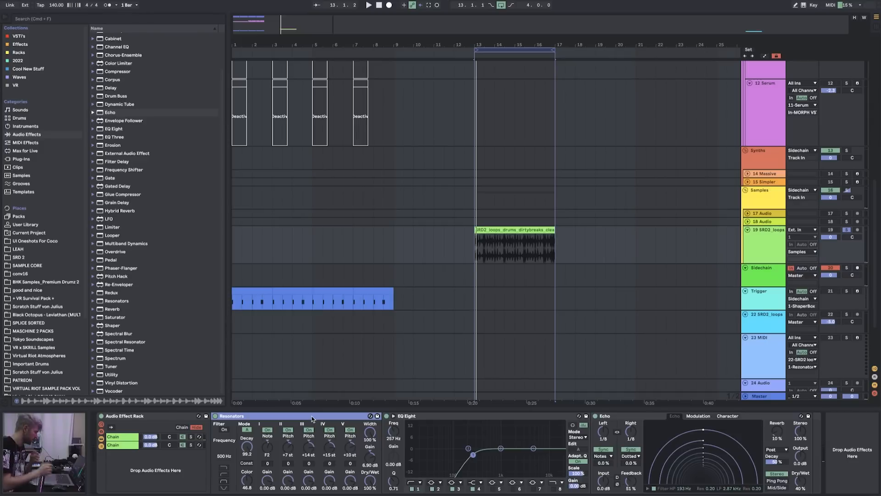
key("super+a")
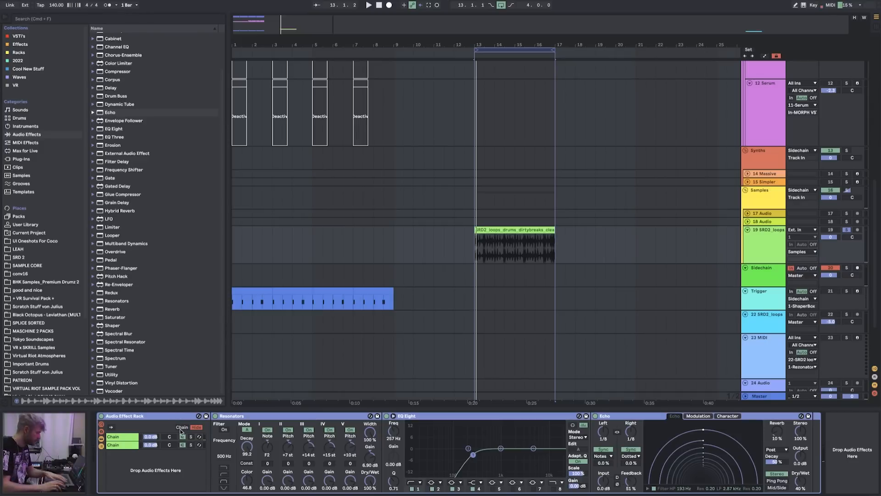
key("Delete")
left_click(20, 44)
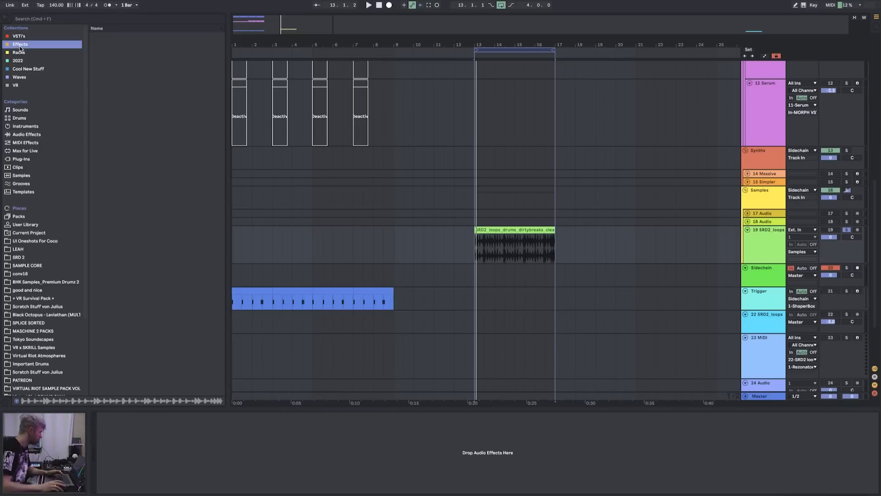
double_click(115, 167)
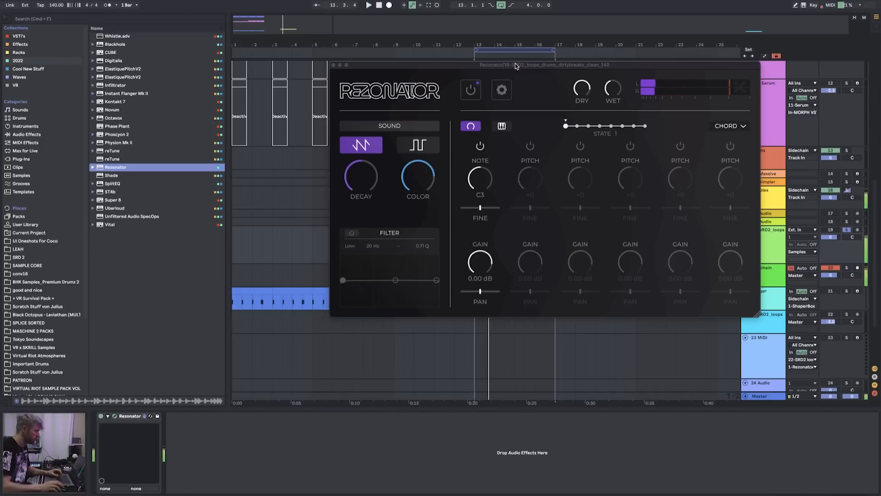
left_click_drag(517, 68, 410, 64)
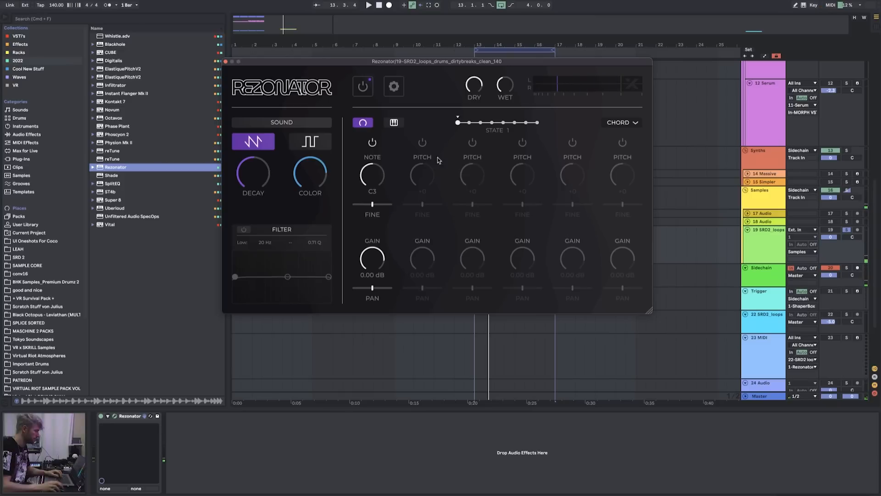
- Turn on Rezonator's second, third and fourth resonators and set their pitches to +7, +15 and +14
left_click(422, 142)
left_click(472, 143)
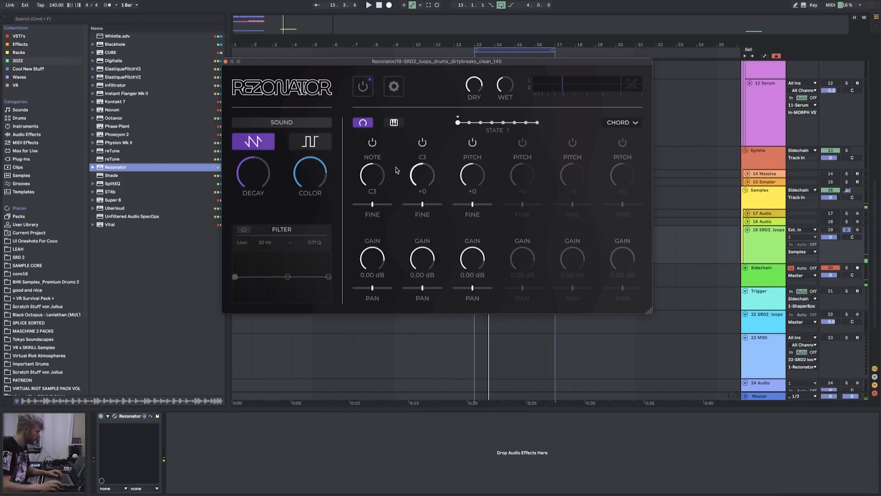
left_click_drag(422, 176, 431, 147)
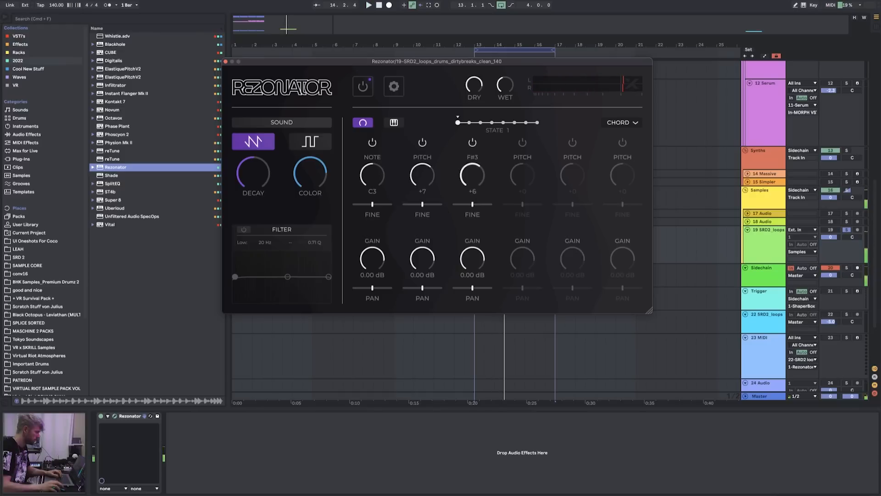
left_click_drag(472, 175, 483, 108)
left_click(522, 142)
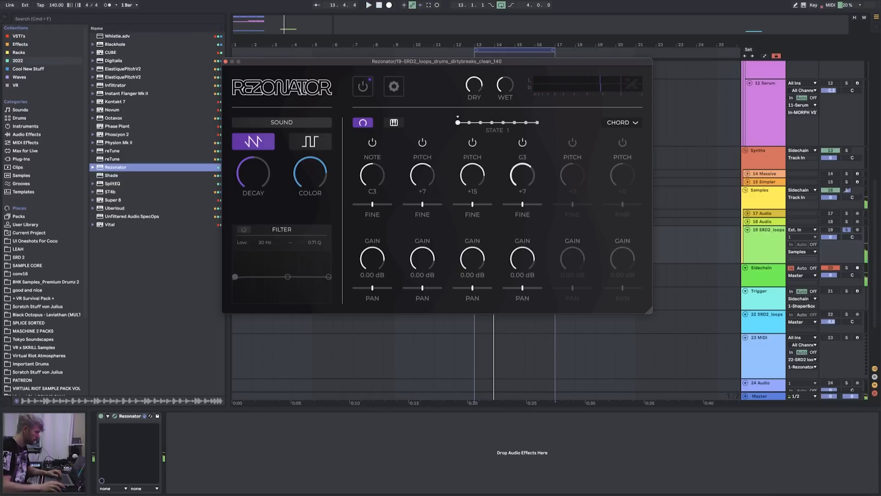
left_click_drag(522, 174, 526, 134)
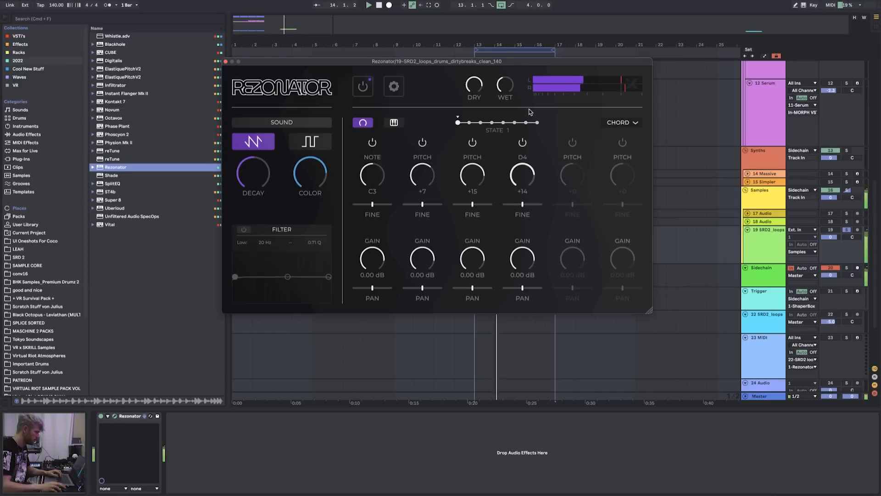
- Turn on Rezonator's fifth and sixth resonators with pitches +10 and +19, keeping the base note at C3
left_click(573, 142)
left_click_drag(572, 174, 581, 133)
left_click(622, 142)
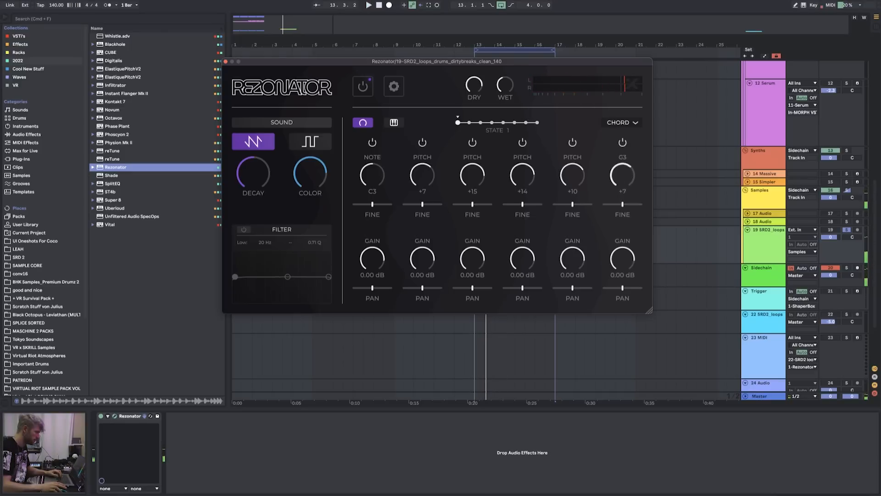
left_click_drag(623, 174, 634, 96)
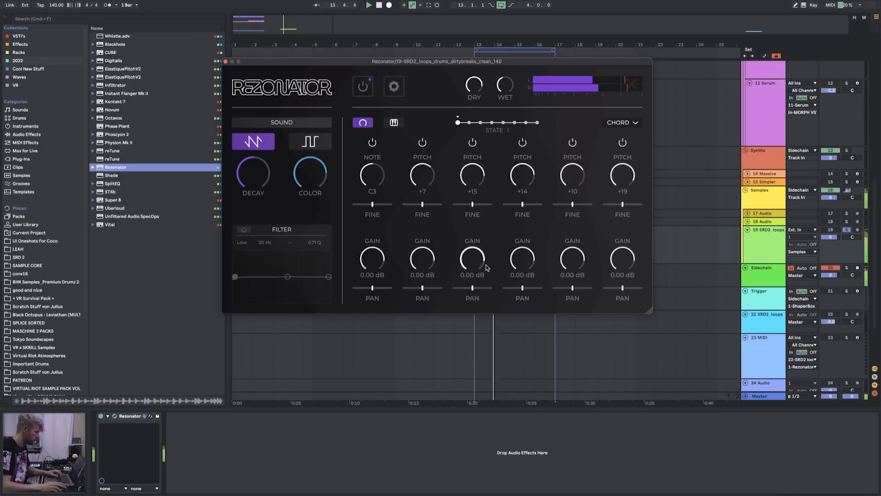
left_click_drag(372, 176, 372, 185)
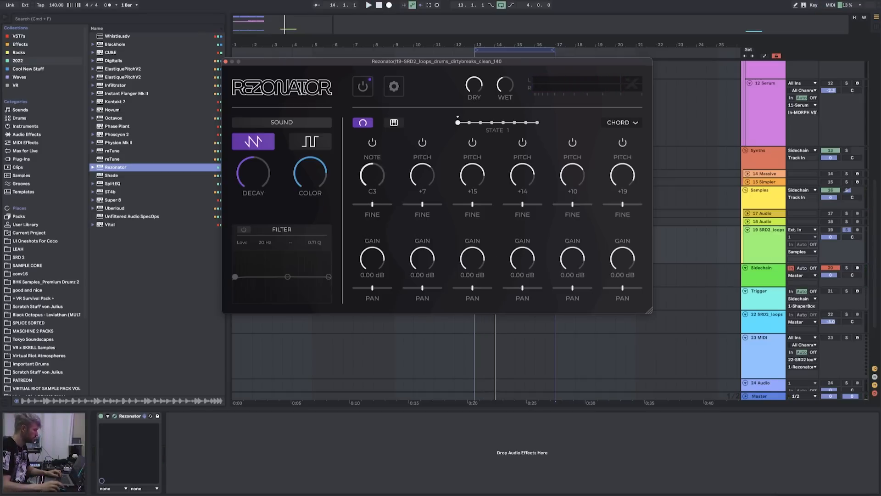
- Compare Rezonator's sawtooth and square sound modes while the drum loop plays, ending on sawtooth
left_click(302, 144)
left_click(269, 146)
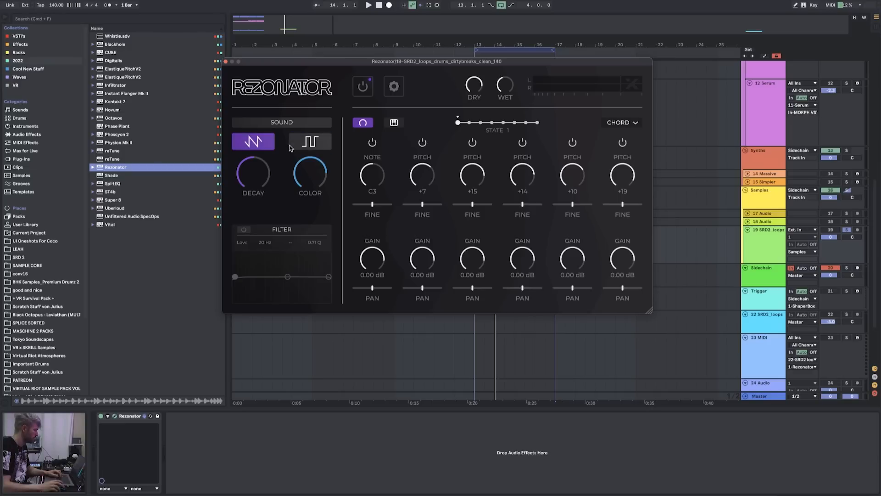
key("space")
left_click(315, 145)
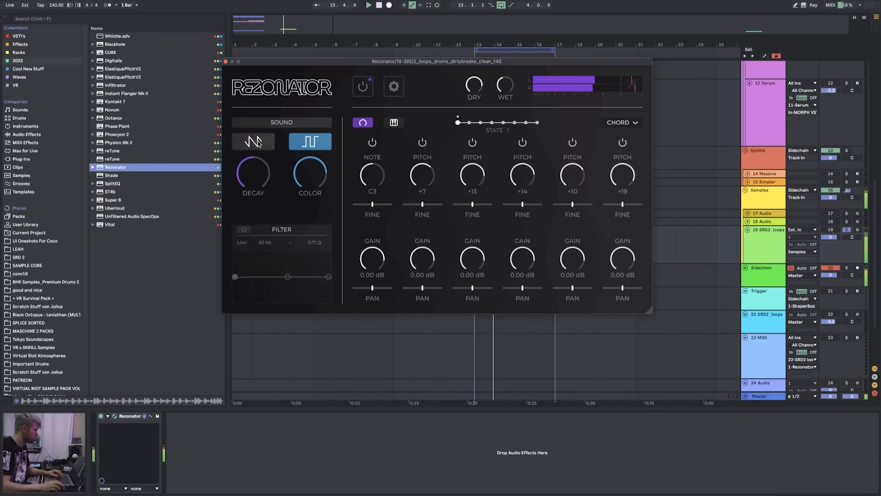
left_click(268, 141)
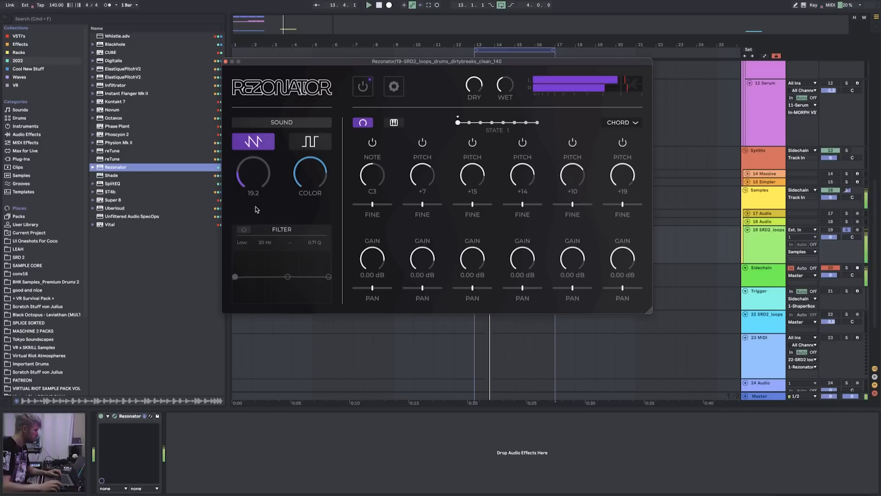
- With the sawtooth mode selected, set Rezonator's Decay to about 82.4, lower Color and set the filter's low cut to 71 Hz
left_click(309, 144)
key("space")
left_click(265, 144)
key("space")
left_click_drag(308, 170, 309, 211)
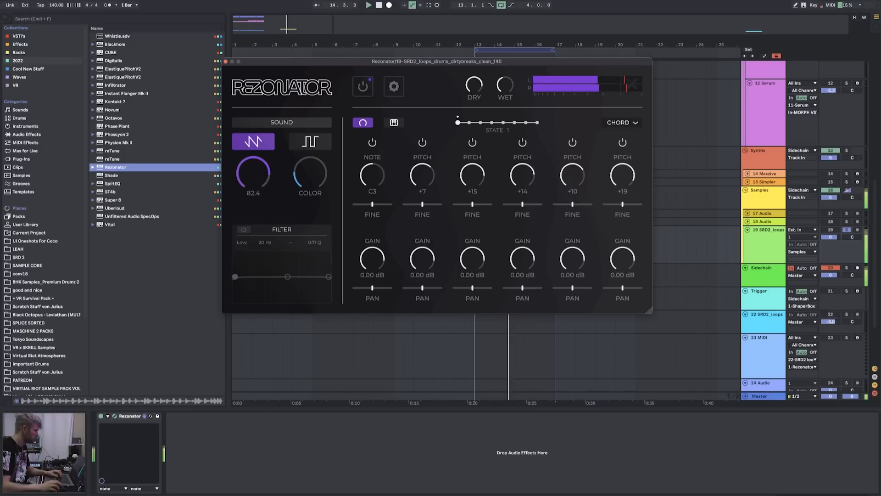
mouse_move(235, 277)
left_mouse_down()
mouse_move(289, 278)
mouse_move(282, 251)
mouse_move(259, 251)
mouse_move(295, 244)
mouse_move(250, 249)
mouse_move(252, 277)
left_mouse_up()
left_click_drag(311, 62, 283, 131)
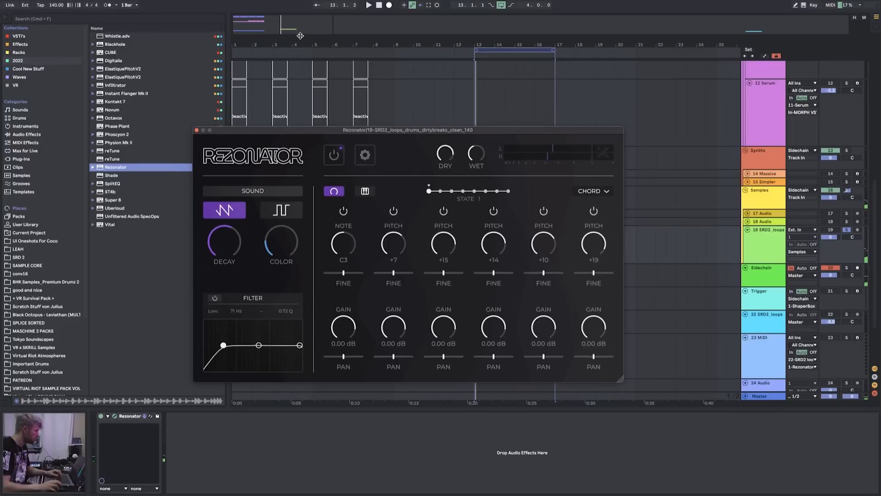
left_click_drag(327, 47, 339, 48)
left_click_drag(454, 131, 340, 28)
left_click_drag(567, 42, 528, 41)
left_click_drag(401, 30, 432, 101)
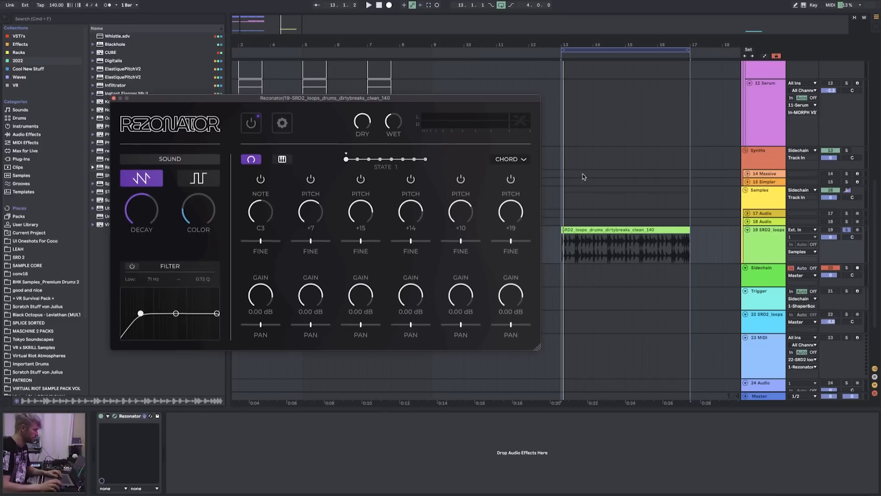
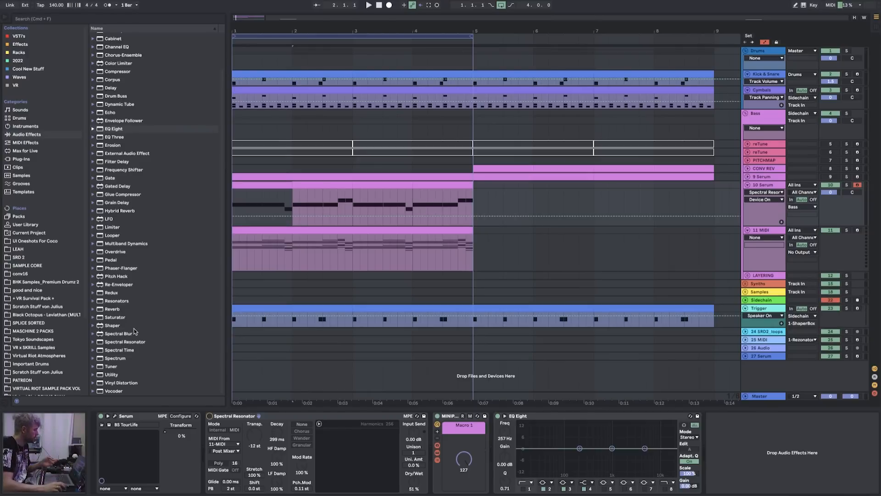
- Insert a Spectral Resonator directly after Serum on the 10 Serum track, bypass it and play the track soloed
left_click(124, 343)
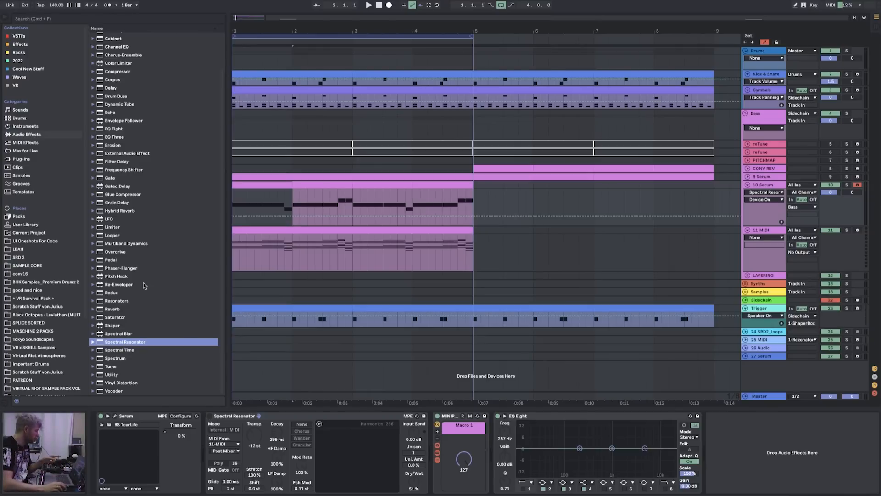
left_click_drag(126, 343, 214, 442)
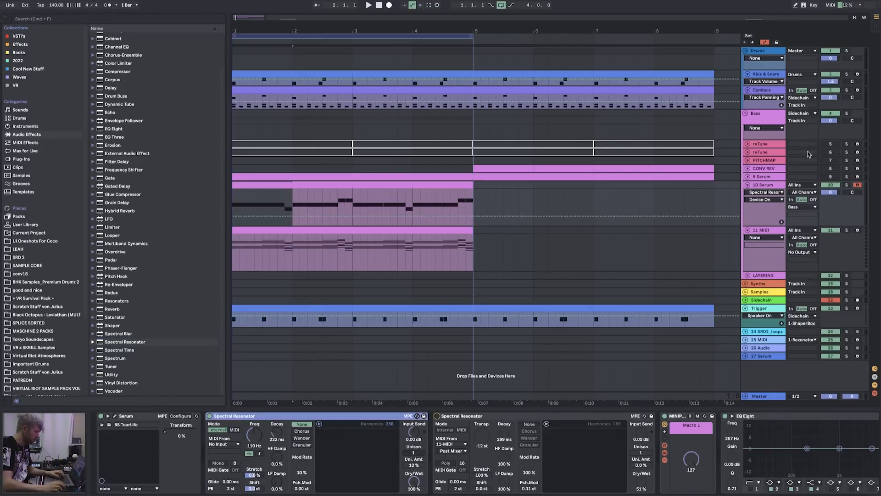
left_click(774, 187)
left_click(210, 415)
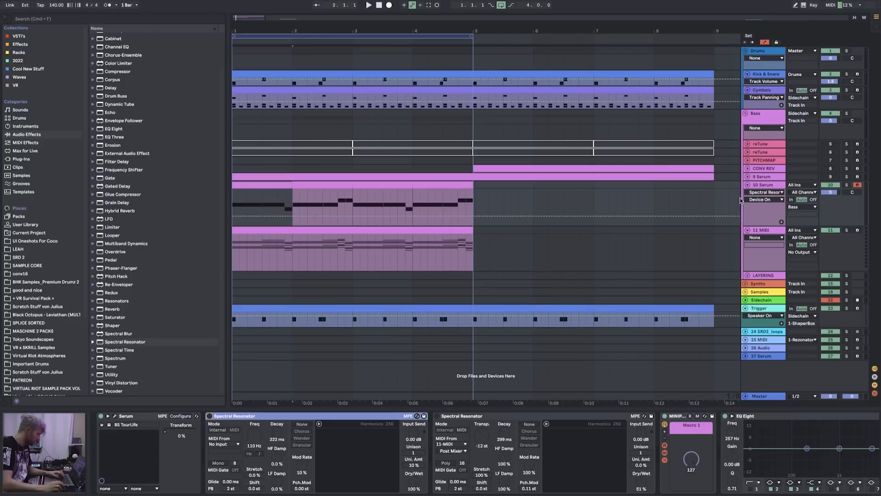
left_click(847, 185)
key("space")
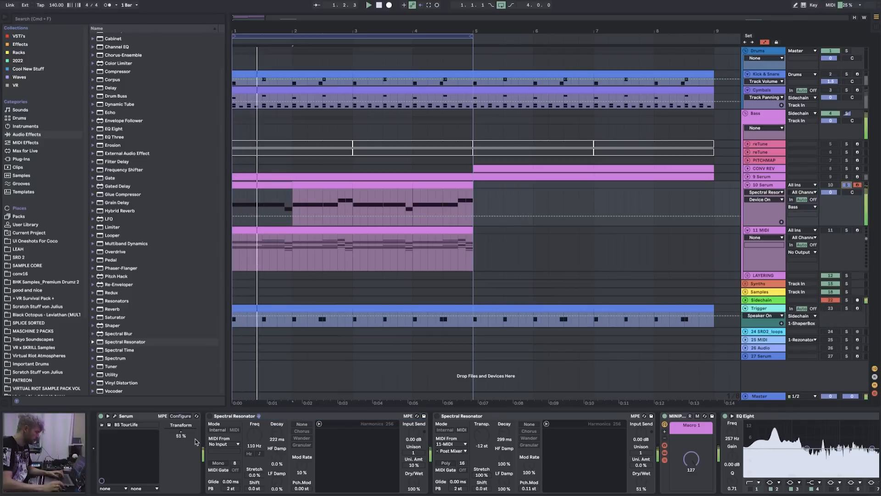
- Turn the new Spectral Resonator on, set its Freq to 49.0 Hz and audition the bass
left_click(210, 416)
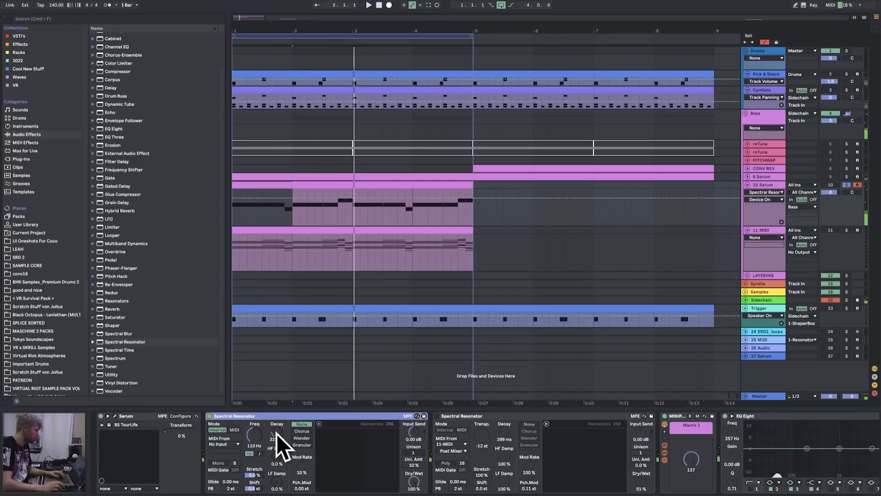
key("space")
mouse_move(254, 435)
left_mouse_down()
mouse_move(254, 469)
mouse_move(254, 432)
mouse_move(259, 438)
left_mouse_up()
key("space")
key("space")
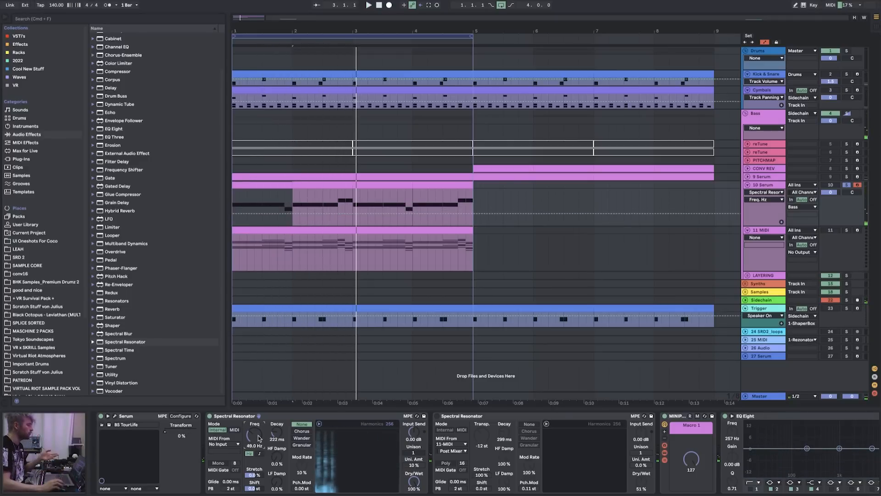
- Audition the bass and reduce the first Spectral Resonator's Harmonics from its full setting to 17
key("space")
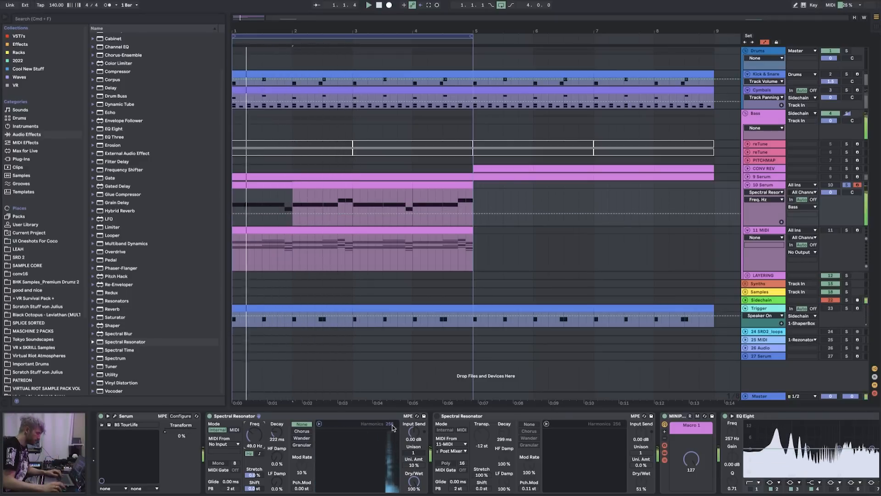
key("space")
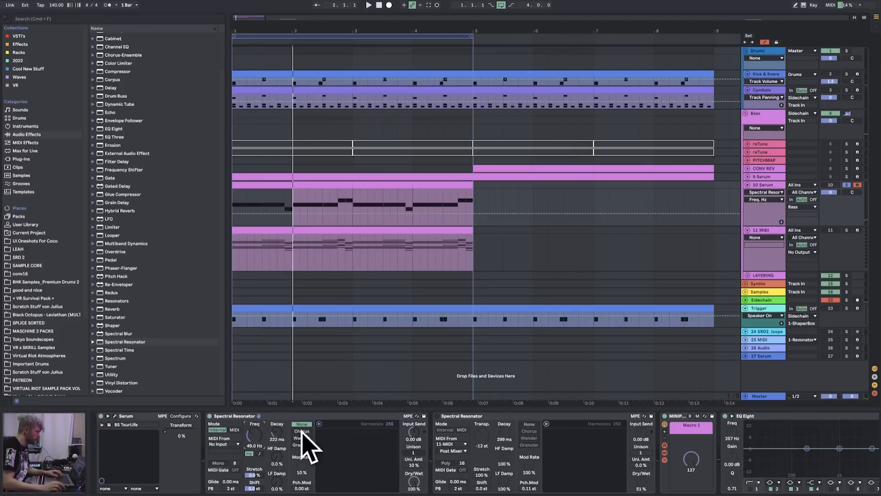
left_click_drag(387, 427, 387, 436)
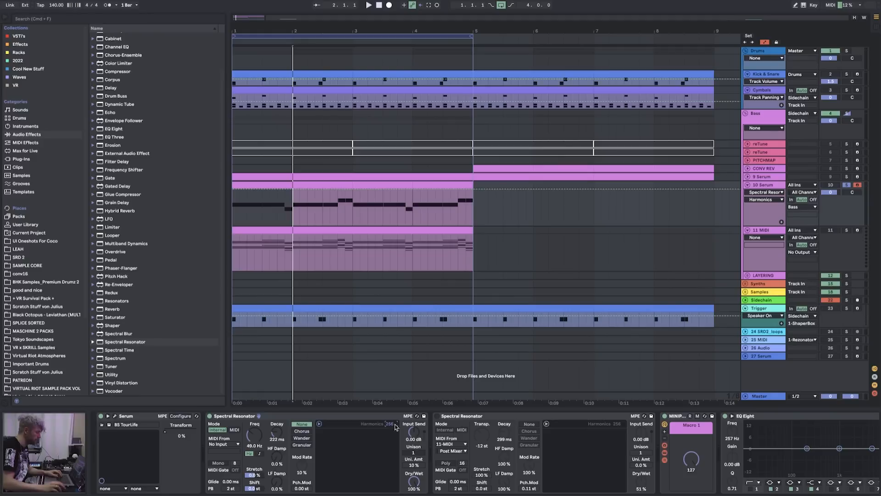
key("space")
left_click_drag(393, 427, 393, 464)
key("space")
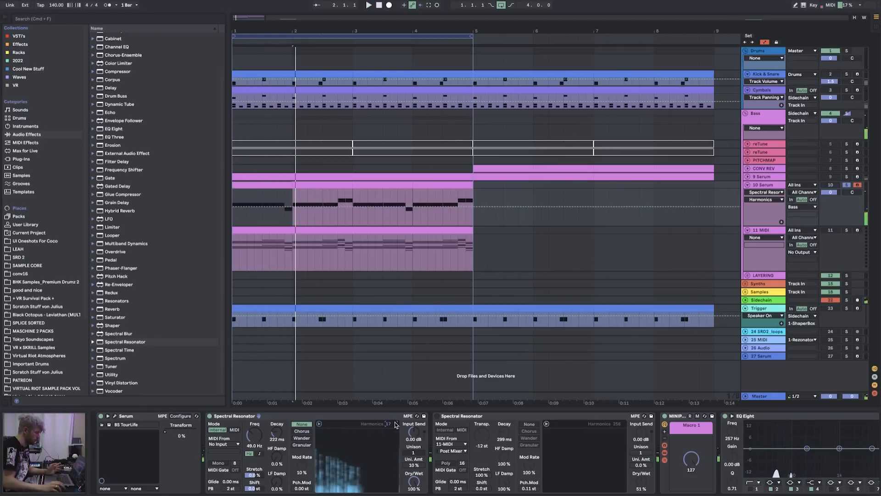
- Restore the first Spectral Resonator's Harmonics to 256 and raise its Freq to 75.9 Hz during playback
left_click_drag(388, 425, 387, 436)
key("space")
left_click_drag(254, 434, 254, 426)
left_click_drag(390, 424, 390, 381)
key("space")
- Set the first Spectral Resonator's Decay to 1.95 s, HF Damp to 100 % and Freq to 51.2 Hz, then audition the bass
left_click(276, 459)
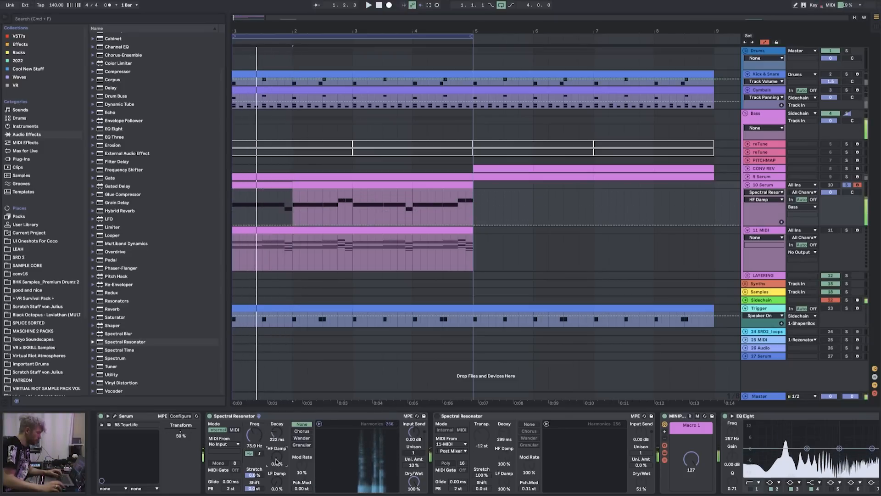
left_click_drag(276, 433, 277, 418)
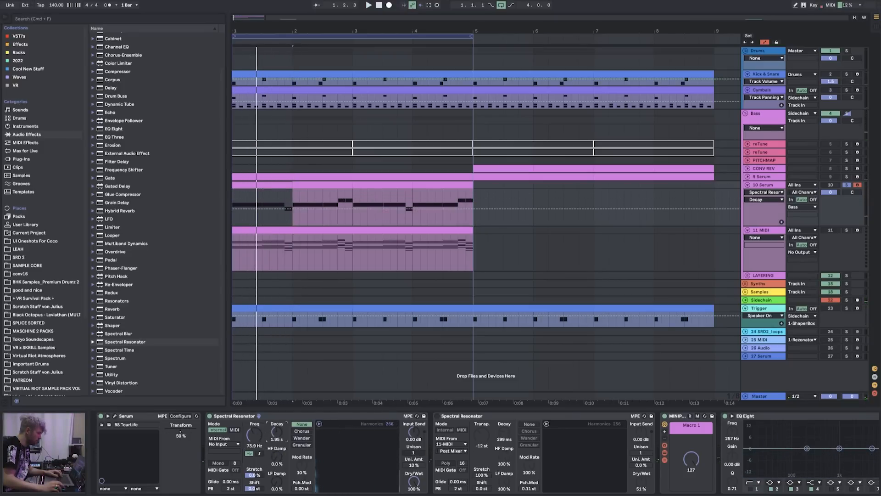
key("space")
left_click_drag(276, 457, 256, 447)
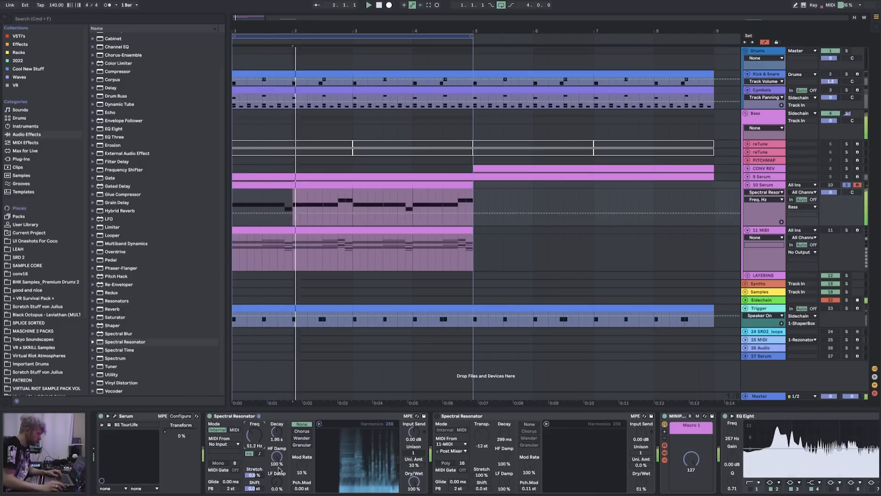
left_click_drag(277, 482, 277, 439)
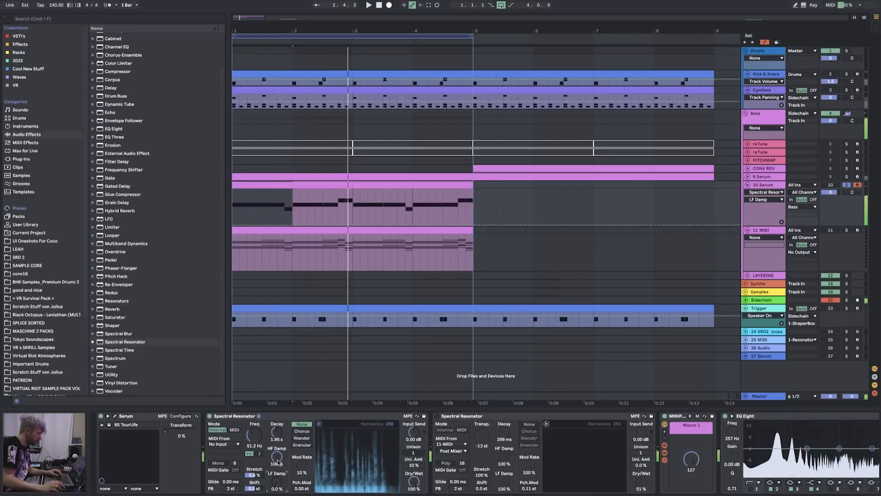
- Fold and bypass the first Spectral Resonator, then insert Corpus after it with the Pipe type and Dry/Wet at 49 %
double_click(213, 418)
left_click(210, 416)
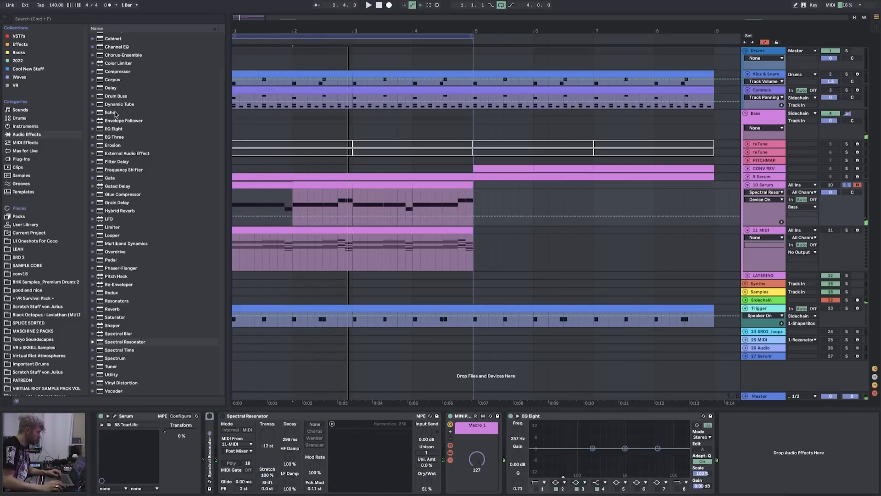
scroll(127, 90, "up", 2)
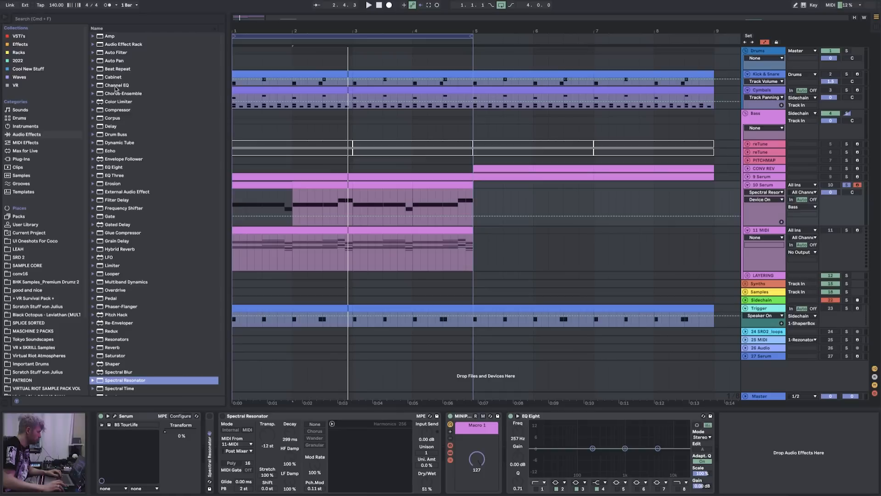
left_click_drag(113, 118, 228, 479)
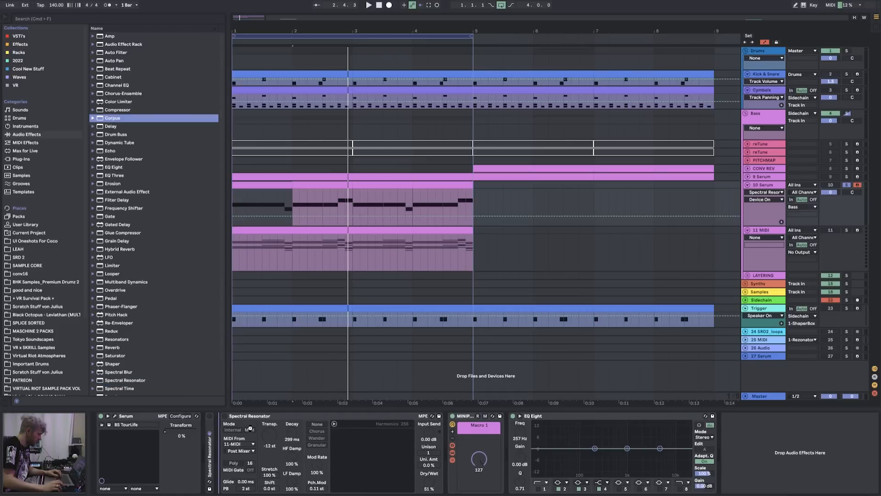
left_click_drag(226, 419, 225, 419)
left_click(234, 426)
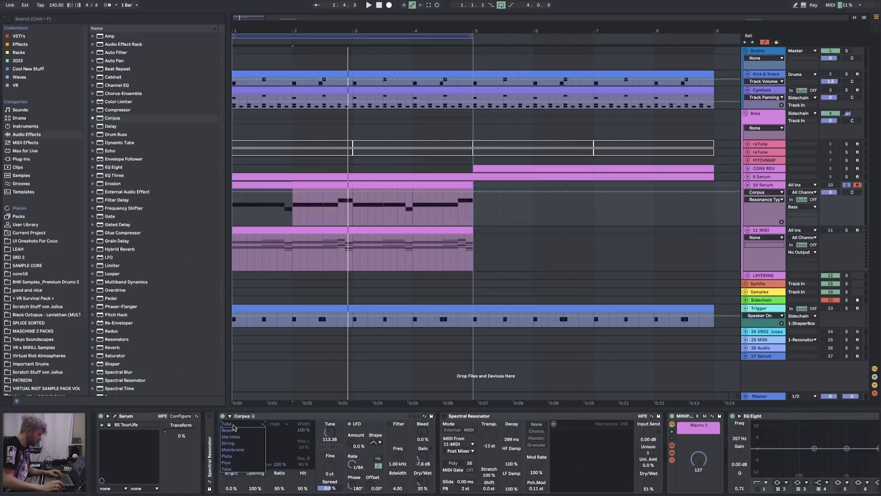
left_click(238, 463)
left_click_drag(426, 484, 426, 463)
key("space")
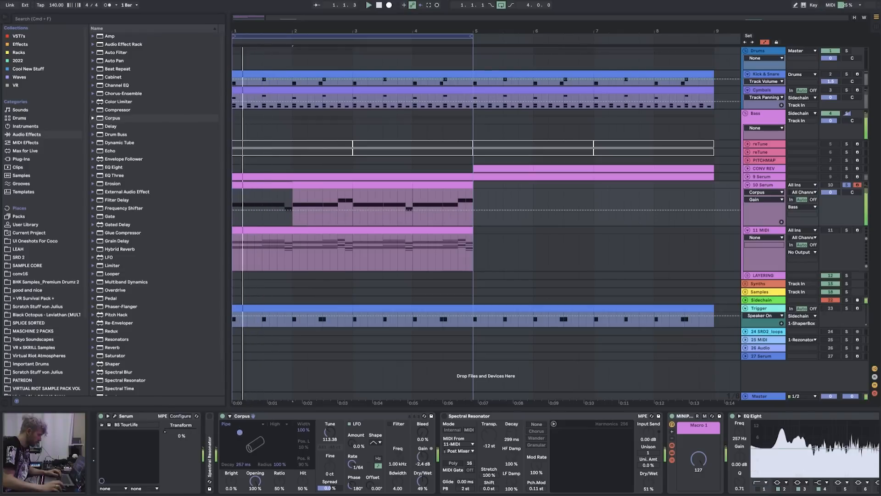
- Adjust Corpus's decay, set its Tune to 47.02 and bypass the device
left_click_drag(239, 432, 238, 432)
left_click_drag(330, 432, 329, 447)
left_click(222, 417)
- Unfold and re-enable the first Spectral Resonator, set its Freq to 61.0 Hz during playback and delete Corpus
double_click(210, 429)
left_click(210, 416)
key("space")
mouse_move(254, 435)
left_mouse_down()
mouse_move(276, 429)
mouse_move(254, 428)
left_mouse_up()
key("space")
key("space")
key("space")
left_click(485, 417)
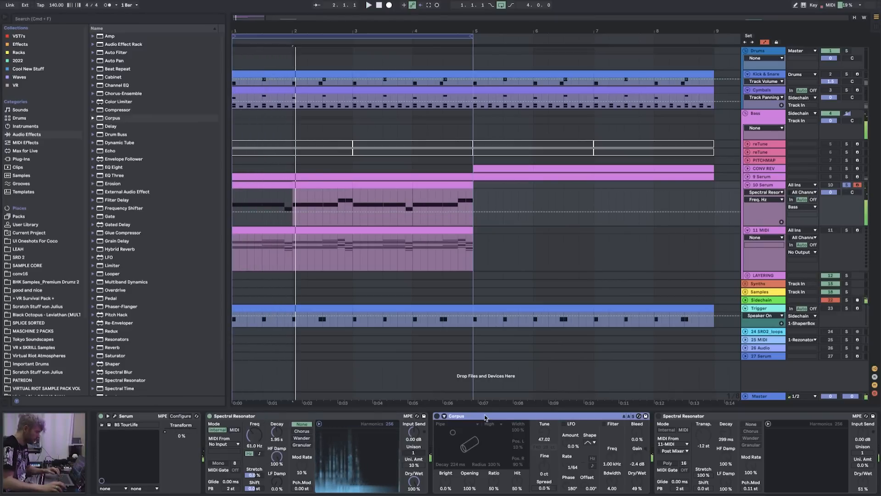
key("Delete")
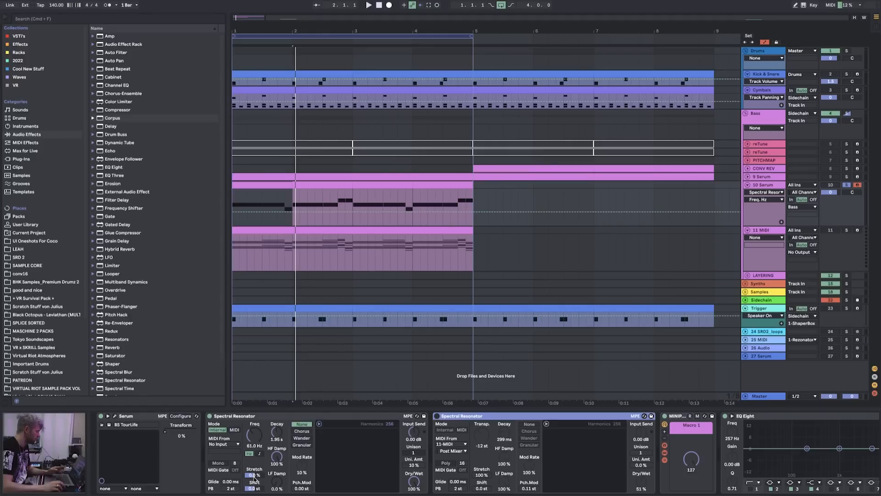
- Audition the first Spectral Resonator with Stretch raised to 100 % and reset Stretch to 0.0 %
key("space")
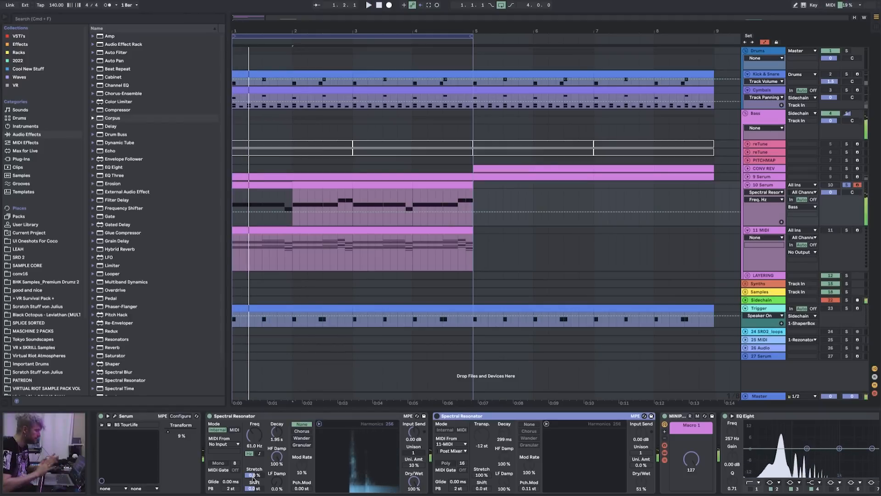
left_click(252, 475)
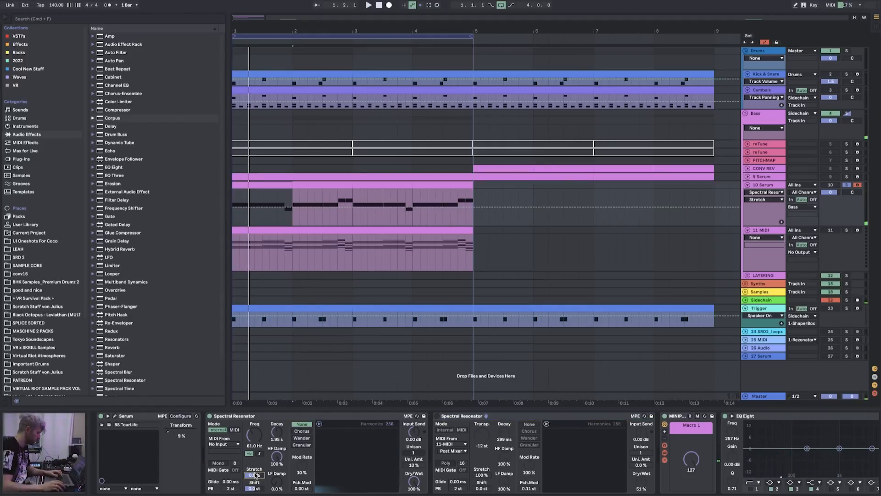
left_click_drag(256, 476, 256, 477)
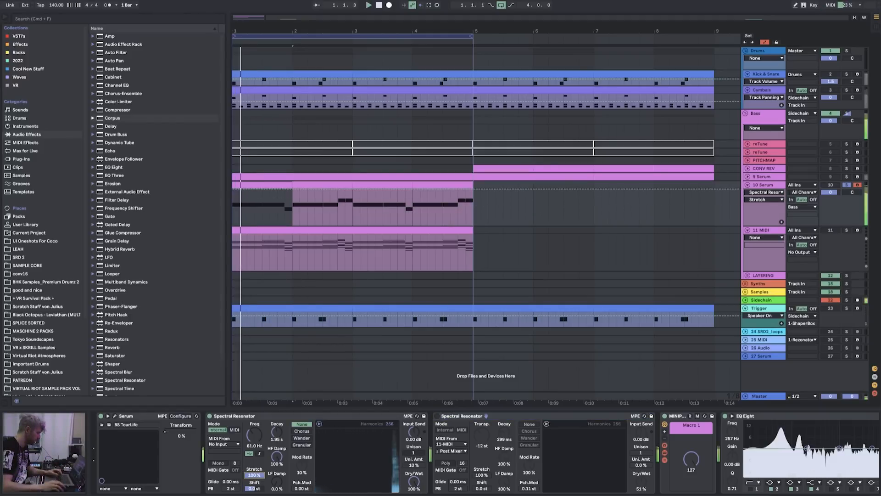
double_click(256, 477)
left_click(385, 423)
- Fold the second Spectral Resonator and the MINIPHAT rack, and play the bass to check its spectrum in EQ Eight
double_click(505, 416)
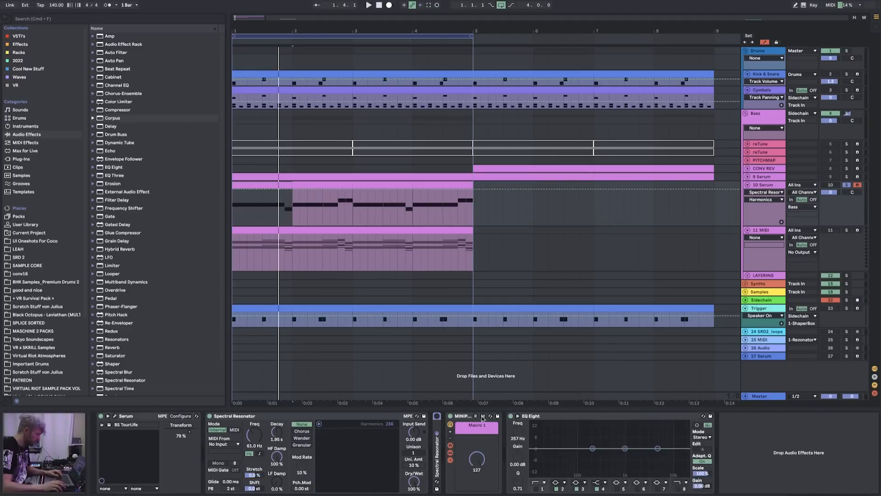
double_click(472, 419)
left_click(510, 420)
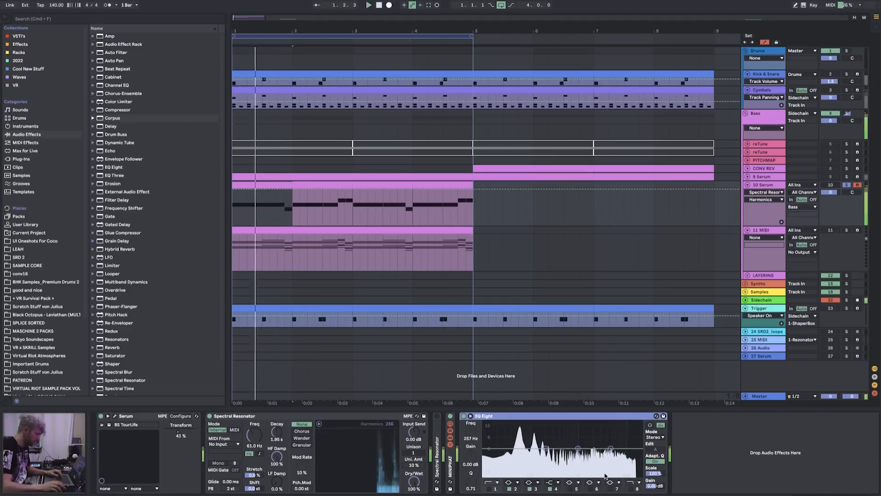
key("space")
key("space")
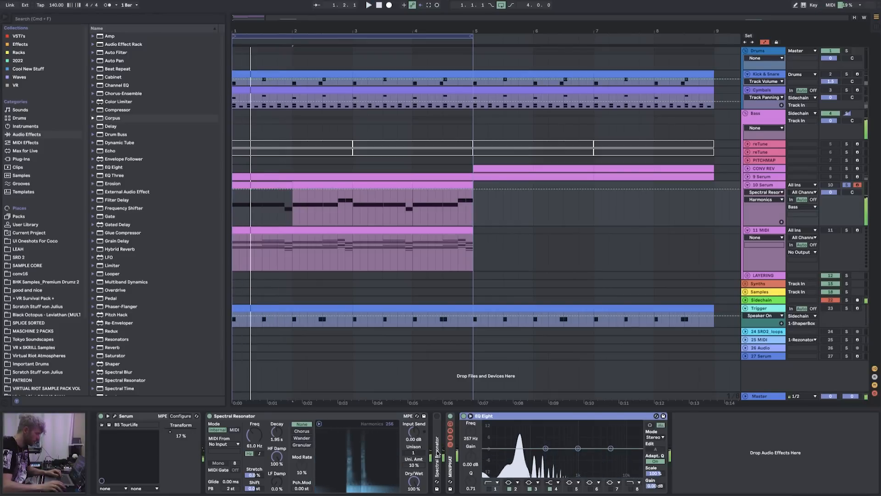
double_click(450, 462)
double_click(467, 418)
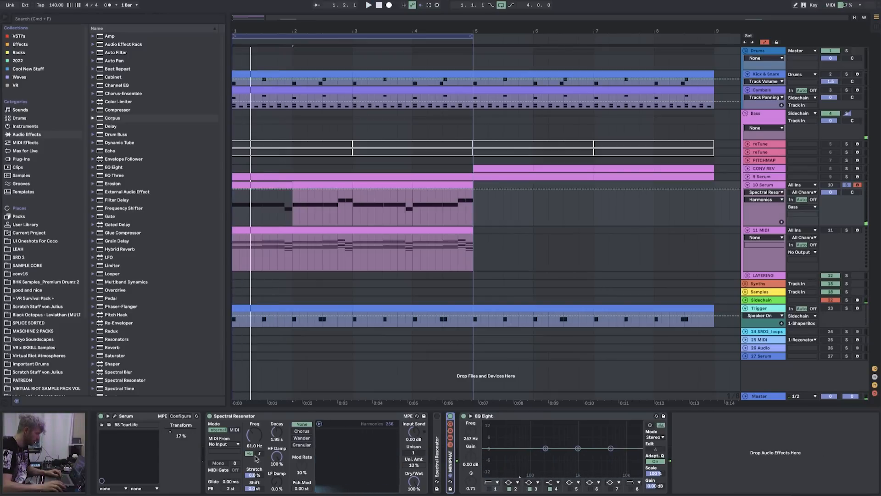
- Compare the bass spectrum in EQ Eight with Stretch at 100 % and return Stretch to 0.0 %
left_click(254, 476)
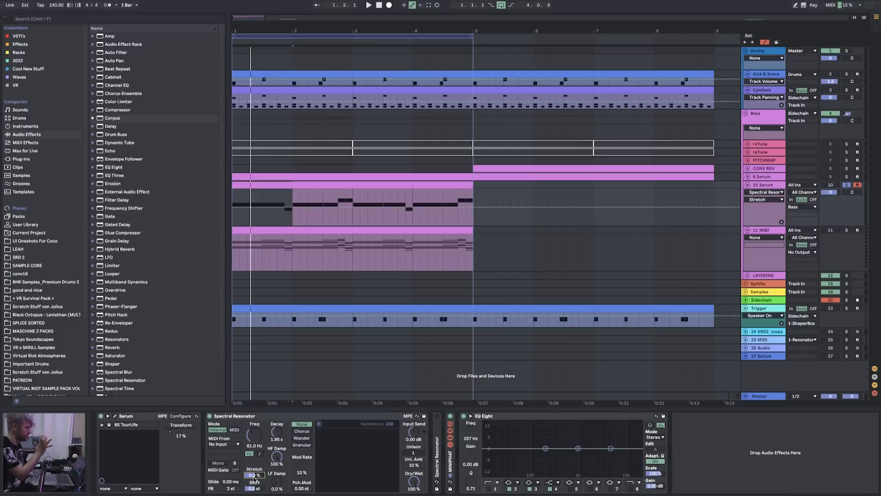
key("space")
left_click_drag(255, 478, 255, 429)
key("space")
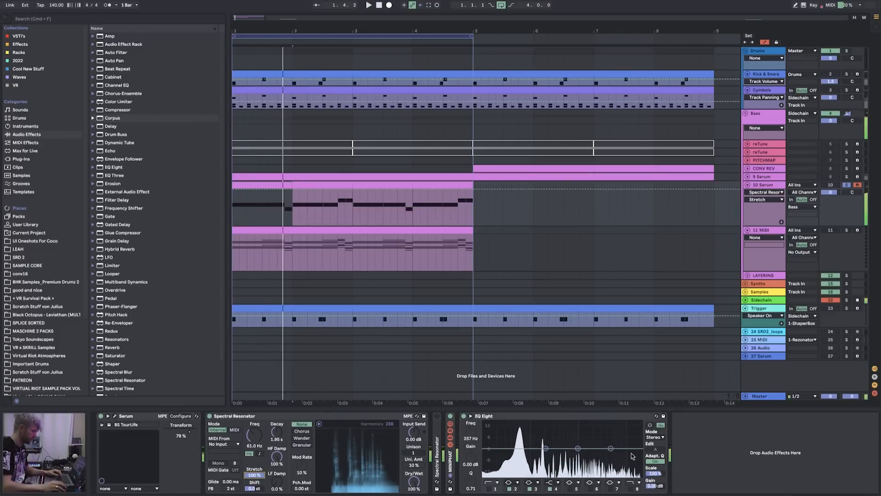
key("space")
key("space")
double_click(260, 475)
- Try raising the first Spectral Resonator's Shift while the bass plays and reset it to 0.0 st
left_click(257, 488)
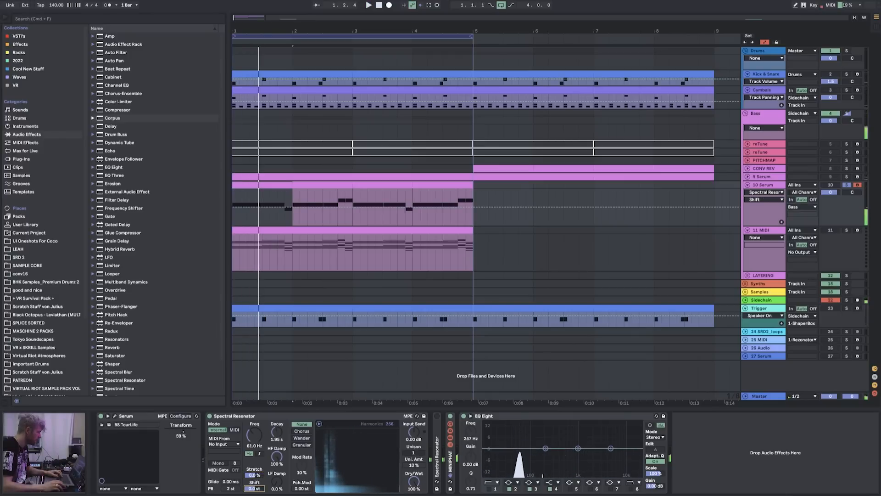
key("space")
mouse_move(256, 487)
left_mouse_down()
mouse_move(257, 495)
mouse_move(256, 480)
left_mouse_up()
double_click(257, 489)
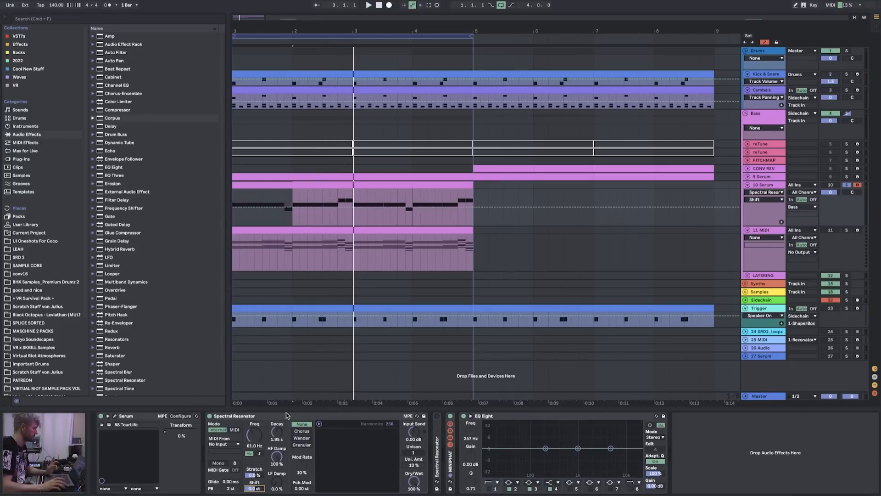
- Switch the first Spectral Resonator to MIDI mode in Poly with 11-MIDI as its source, and play the result
key("space")
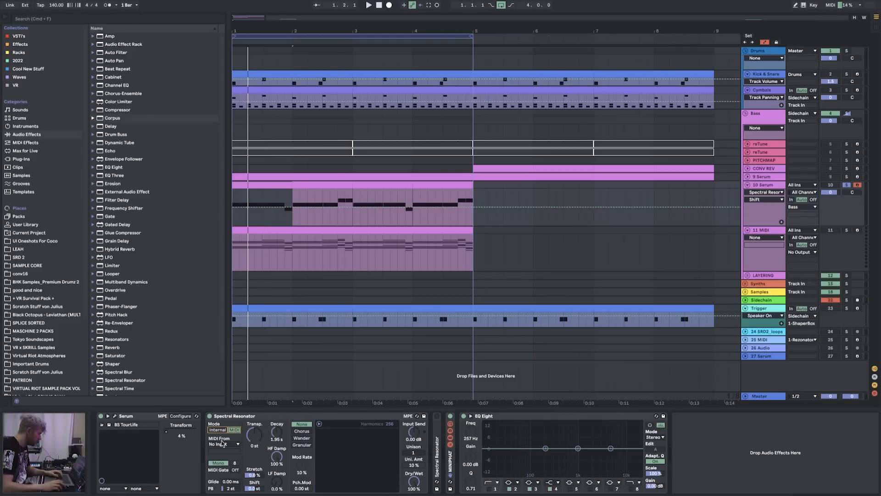
left_click(224, 444)
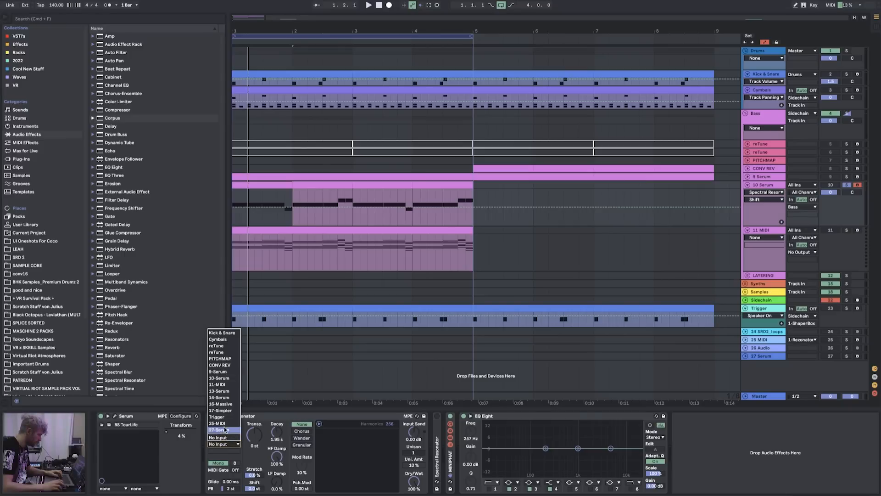
left_click(222, 384)
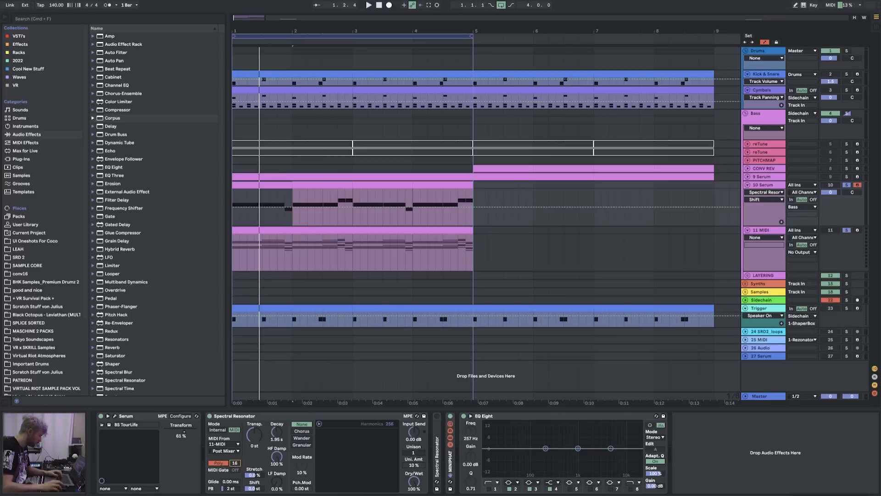
key("space")
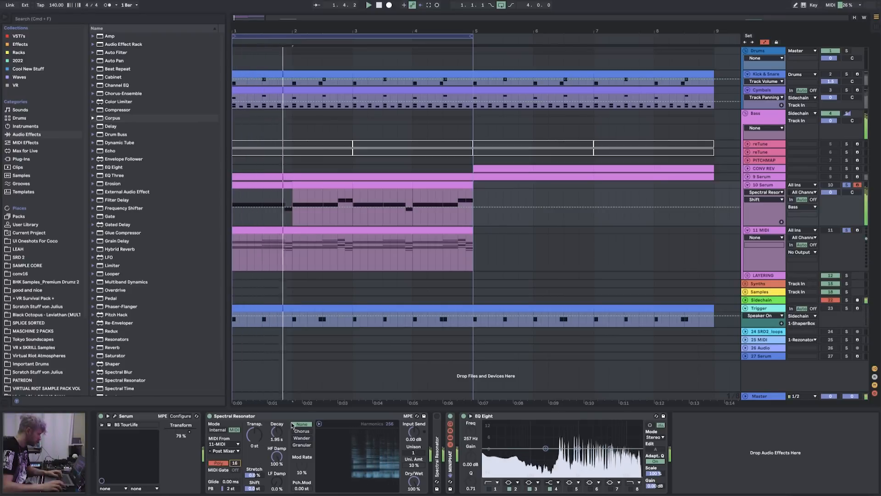
- Open the clip on the 11 MIDI track, activate its low notes and close the clip editor
double_click(297, 247)
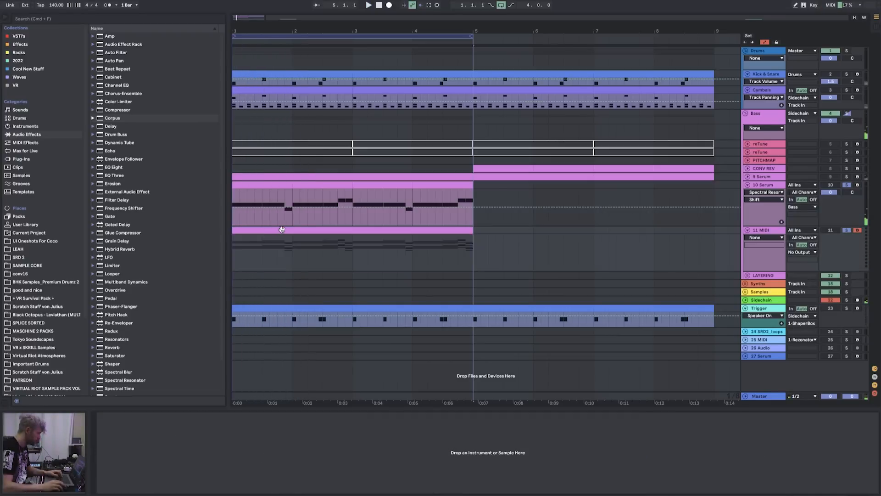
left_click_drag(324, 427, 879, 475)
key("0")
left_click(790, 442)
key("shift+Tab")
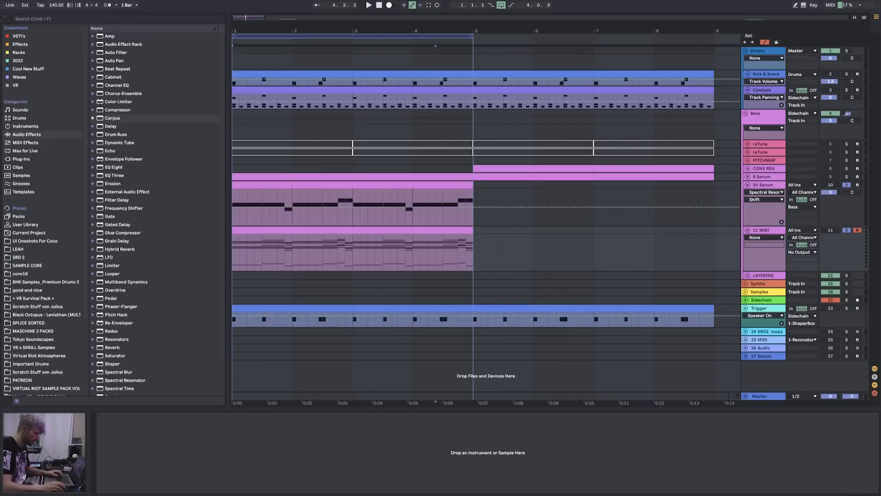
- On the 10 Serum track's Spectral Resonator, set Decay to 329 ms and adjust Unison Amount while auditioning the bass
left_click(760, 186)
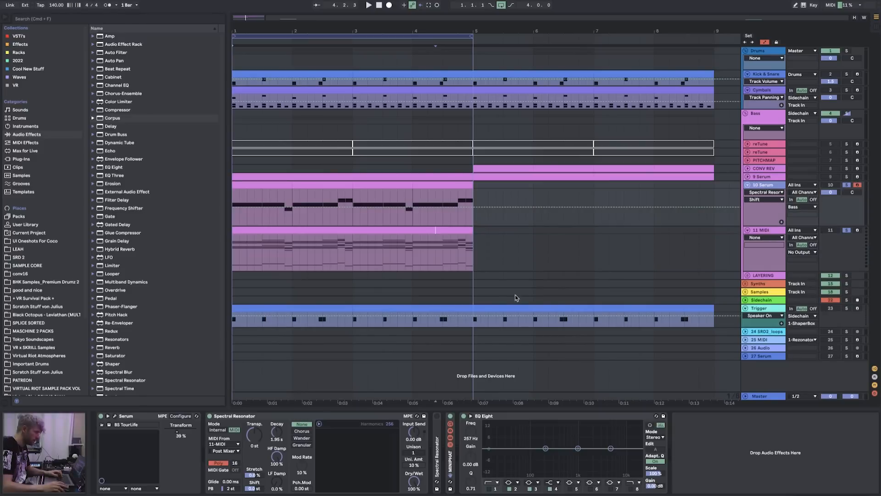
left_click_drag(276, 432, 276, 453)
key("space")
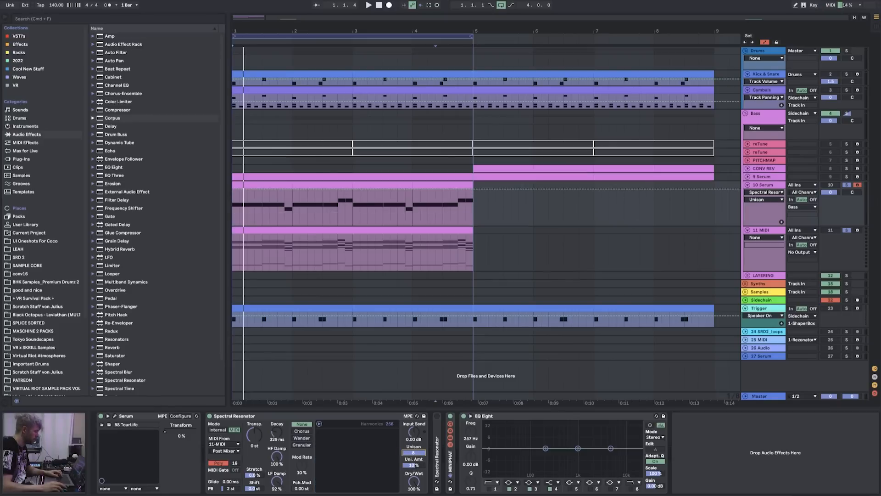
left_click_drag(413, 465, 410, 455)
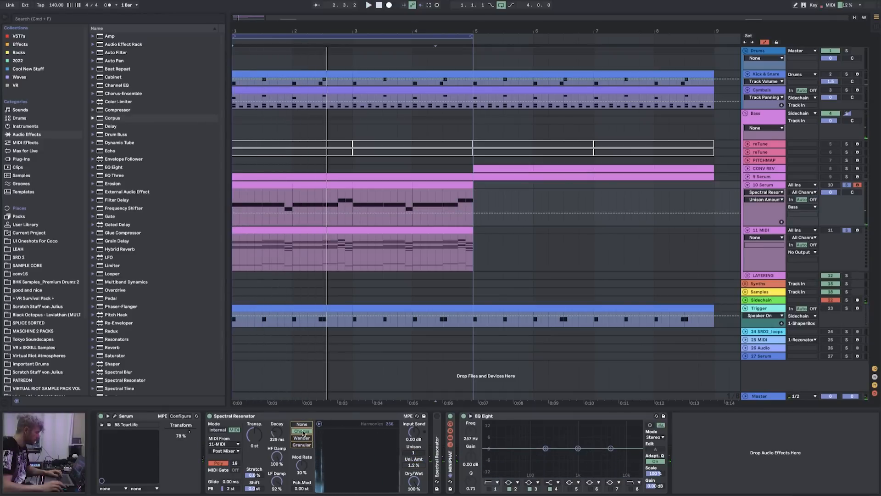
- Try Wander modulation on the Spectral Resonator, adjusting Mod Rate and Pitch Mod while auditioning the bass
key("space")
mouse_move(302, 465)
left_mouse_down()
mouse_move(301, 445)
mouse_move(302, 470)
left_mouse_up()
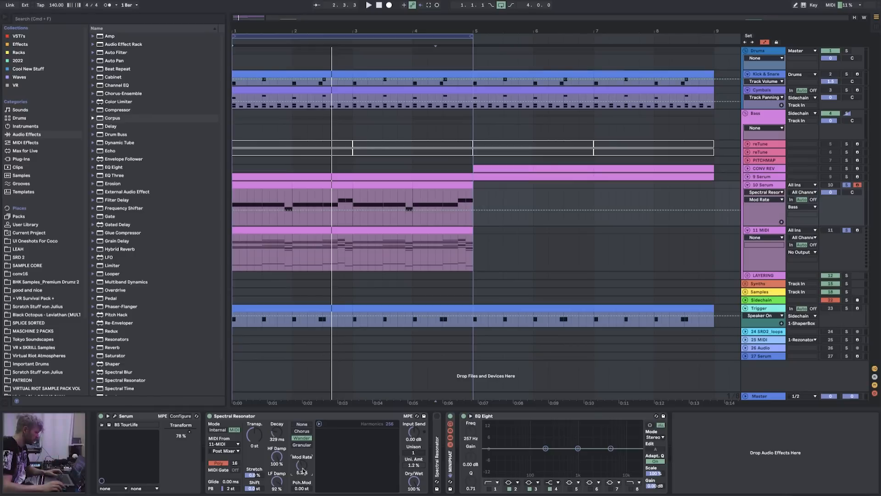
key("space")
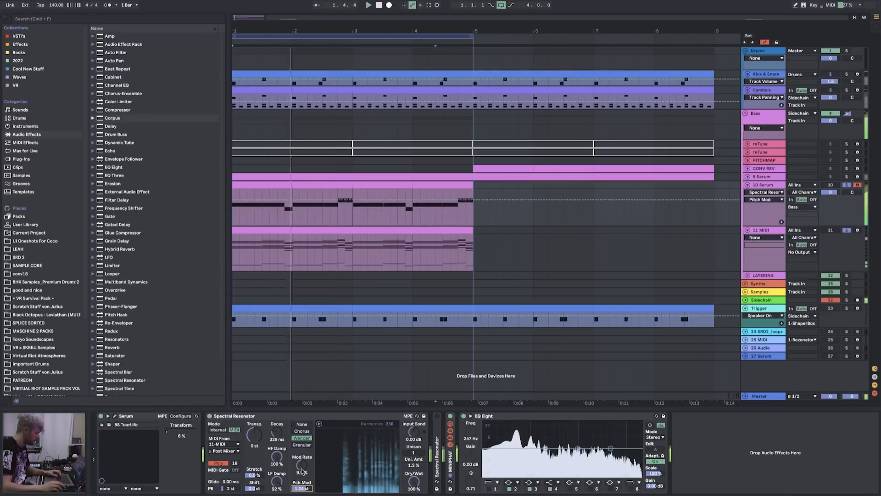
left_click(302, 470)
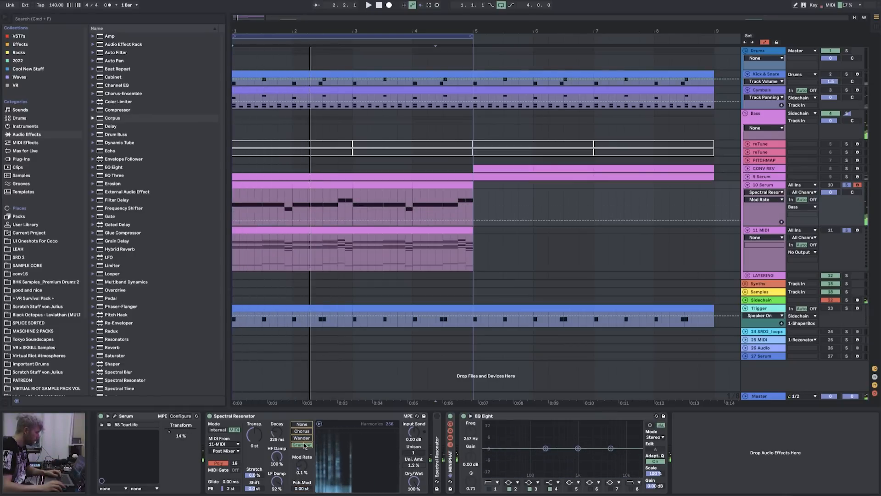
- Audition Granular modulation on the Spectral Resonator and set its Mod Rate to 3.7%
key("space")
mouse_move(301, 466)
left_mouse_down()
mouse_move(302, 431)
mouse_move(301, 449)
left_mouse_up()
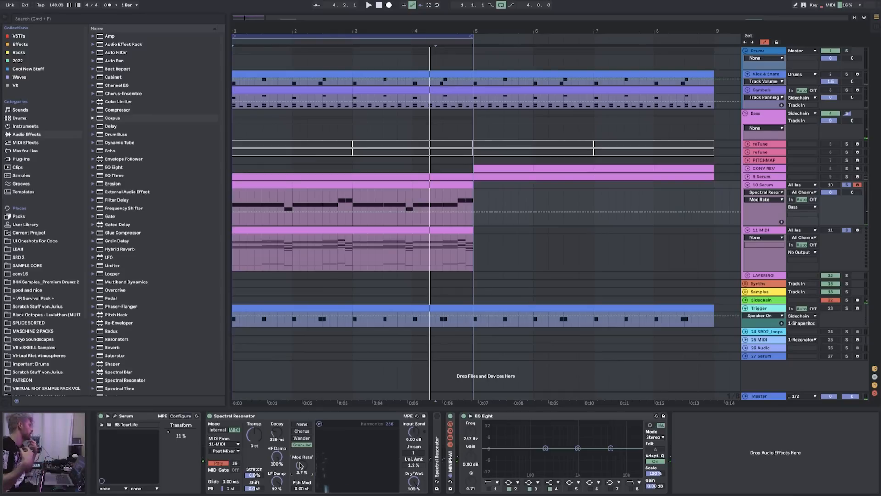
key("space")
- Try the Spectral Resonator with Decay at 18.6 s and HF Damp at 45% during playback
left_click_drag(276, 433, 276, 426)
key("space")
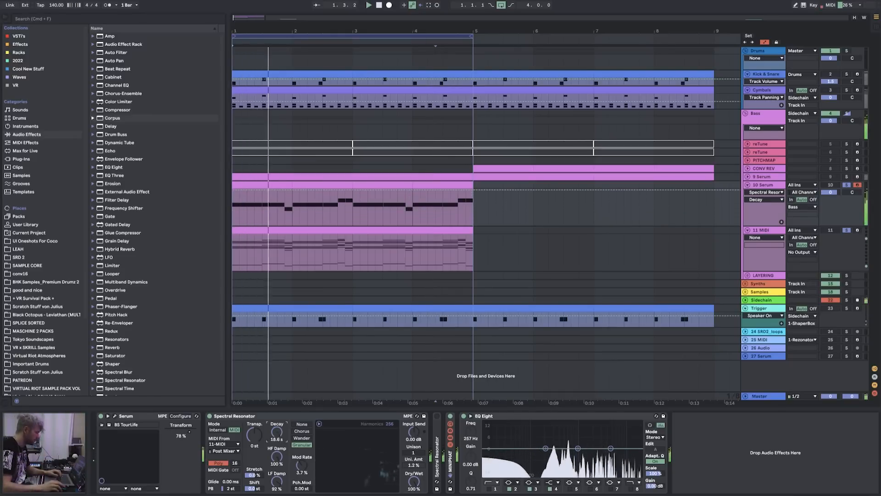
left_click_drag(276, 457, 276, 479)
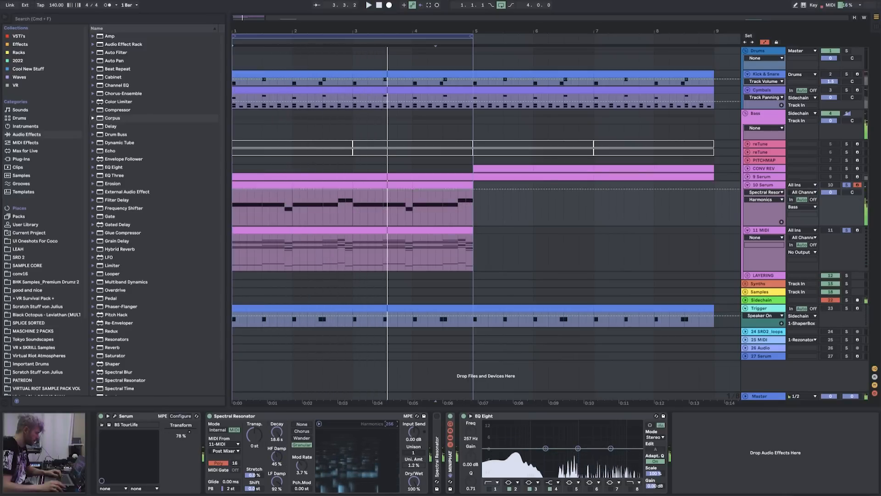
- Set the Spectral Resonator's modulation to None with a 1.58 s Decay, and lower Dry/Wet to about 44%
key("space")
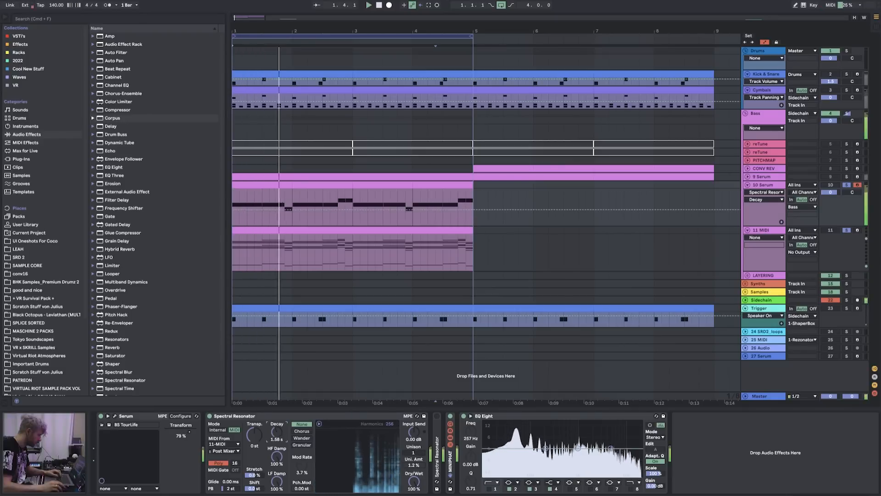
key("space")
left_click_drag(414, 480, 414, 494)
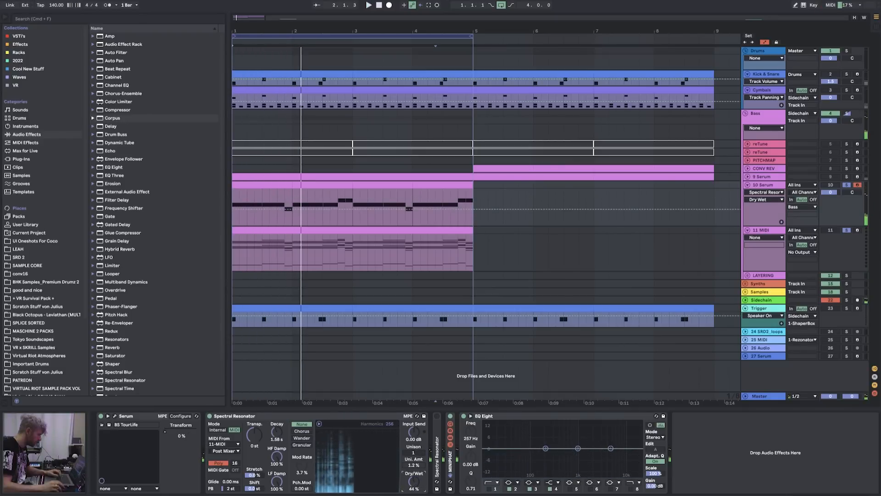
- Open the clip on the 11 MIDI track, deactivate its low notes and close the clip editor
double_click(329, 230)
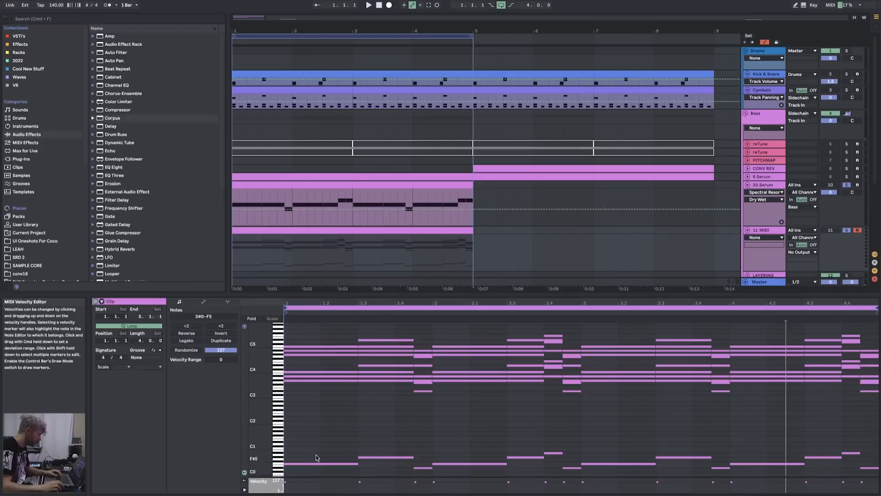
key("0")
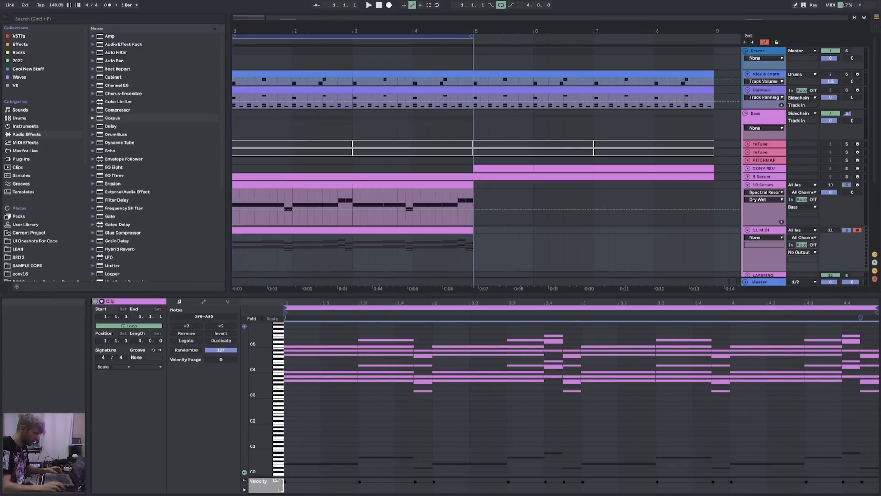
key("shift+Tab")
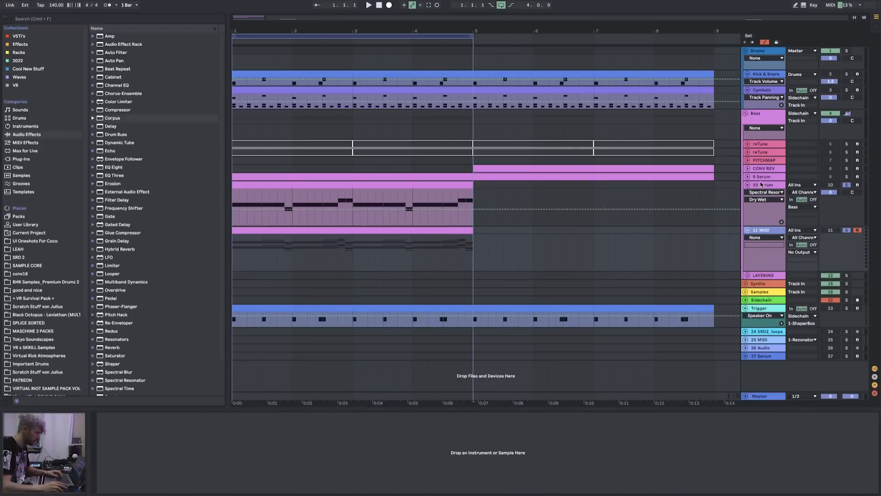
- Return to the 10 Serum track's devices and set the Spectral Resonator's Decay to 446 ms during playback
left_click(761, 185)
key("space")
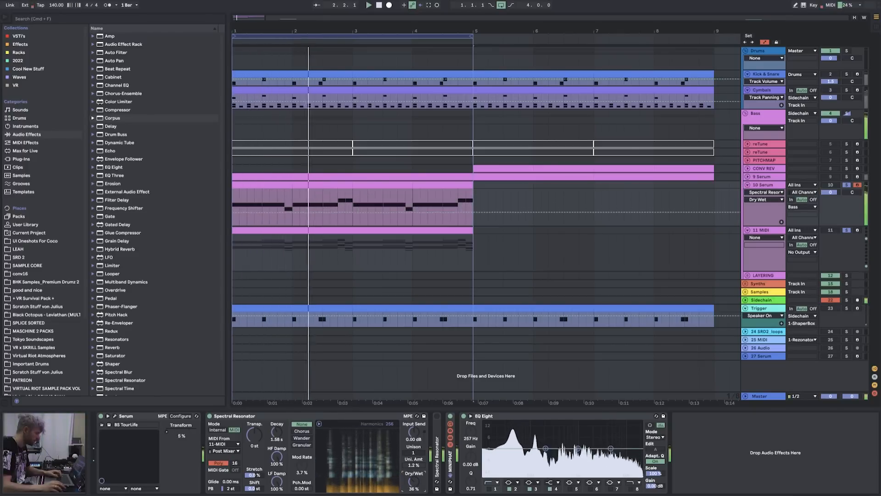
left_click_drag(277, 432, 277, 446)
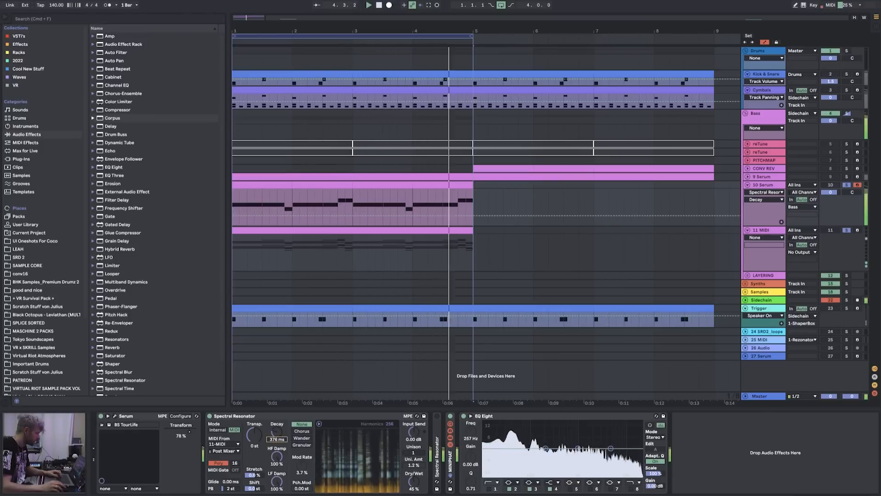
- Transpose the Spectral Resonator by -12 st and set its Dry/Wet to 54%
left_click(253, 440)
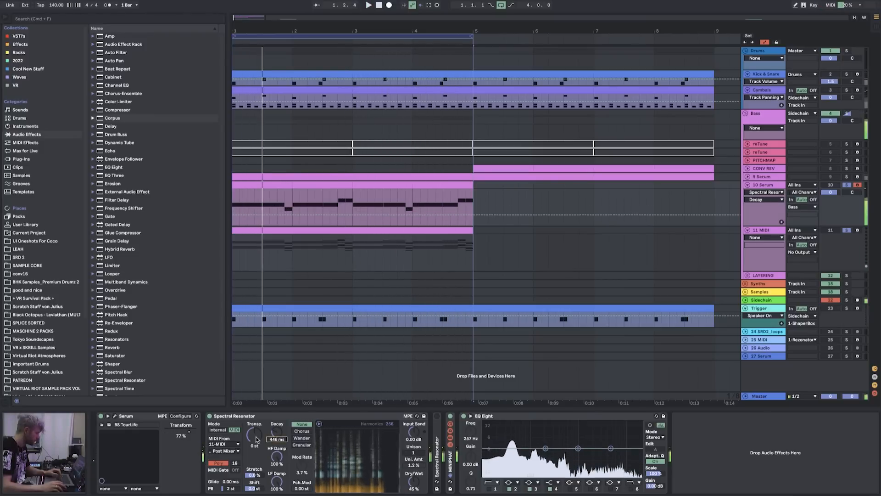
mouse_move(255, 436)
left_mouse_down()
mouse_move(256, 448)
mouse_move(256, 434)
left_mouse_up()
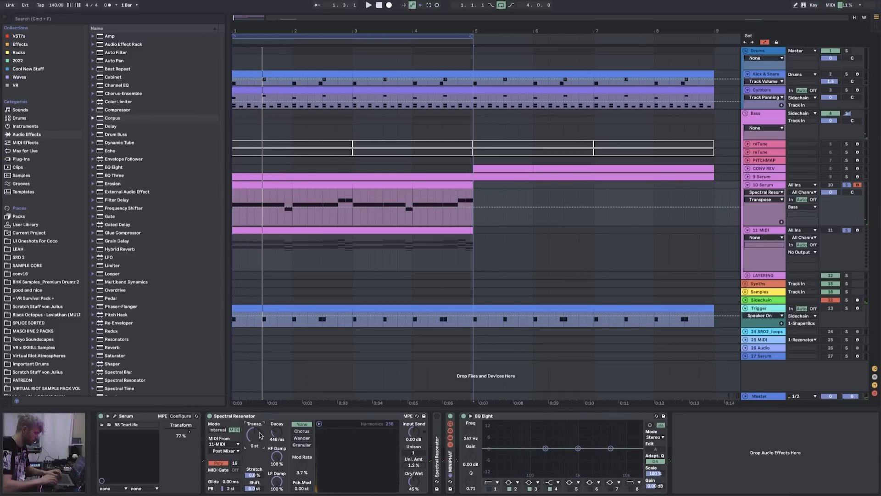
left_click_drag(414, 481, 413, 476)
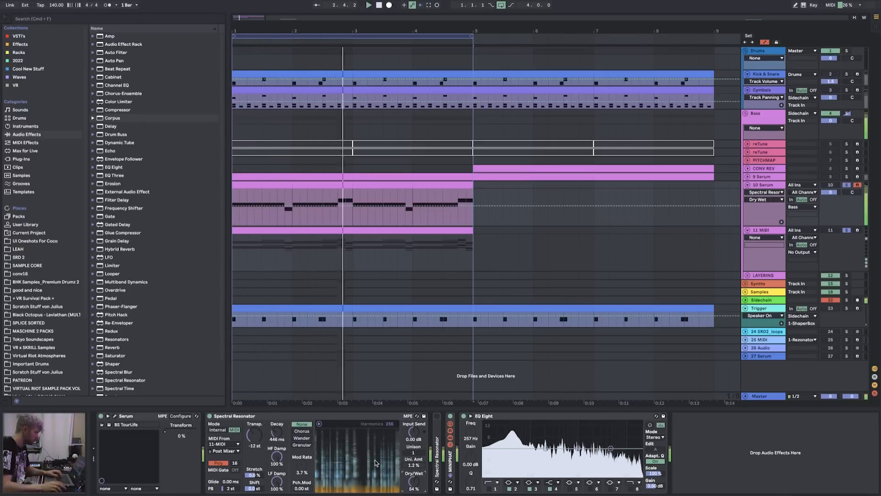
- Set the Spectral Resonator's Unison to 8 with a 2.1% Unison Amount, and bring Dry/Wet to 47%
key("space")
left_click_drag(414, 465, 414, 463)
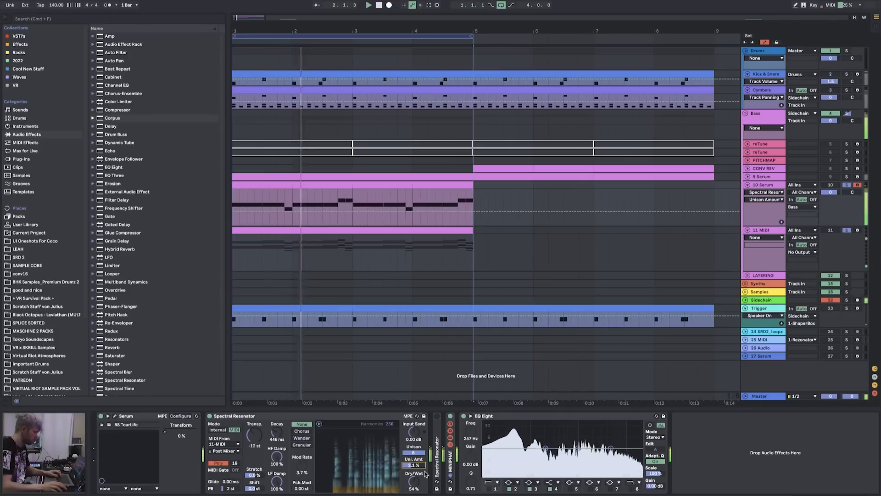
left_click_drag(414, 482, 414, 489)
key("space")
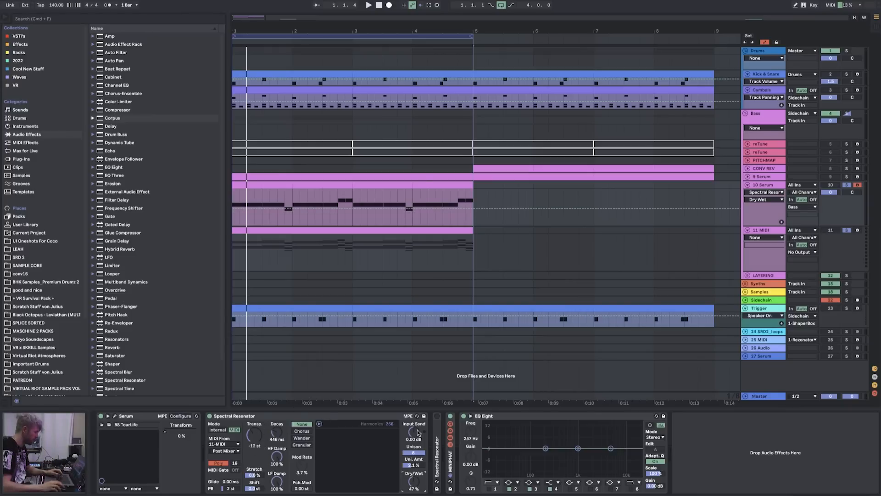
- Try different Shift values on the Spectral Resonator at 100% Dry/Wet while auditioning the bass
key("space")
key("space")
left_click(255, 488)
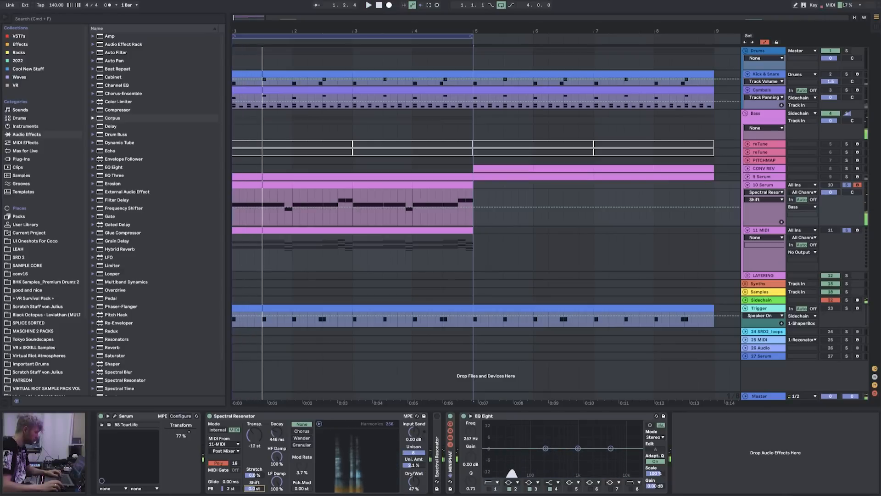
key("space")
mouse_move(255, 488)
left_mouse_down()
mouse_move(254, 470)
mouse_move(254, 489)
left_mouse_up()
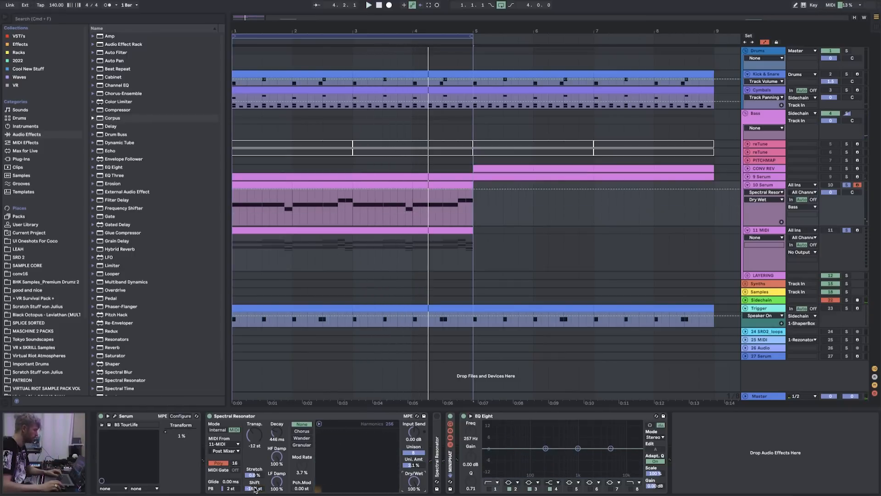
key("space")
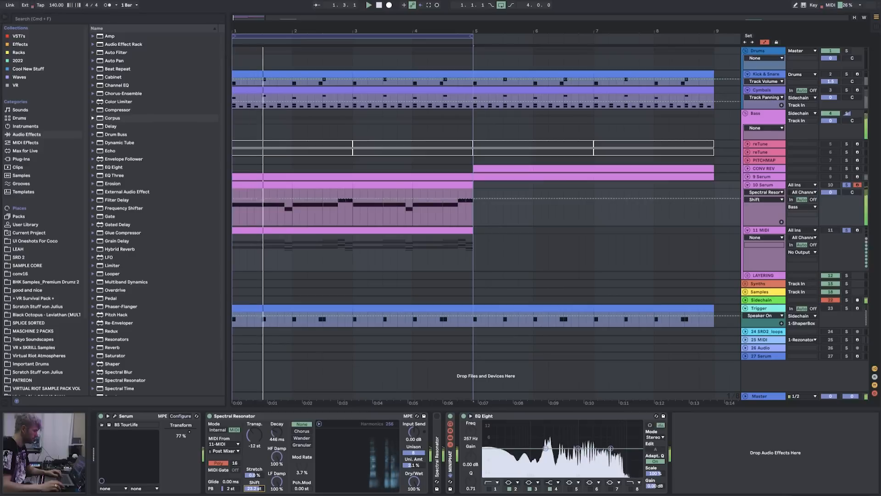
left_click_drag(254, 486, 255, 488)
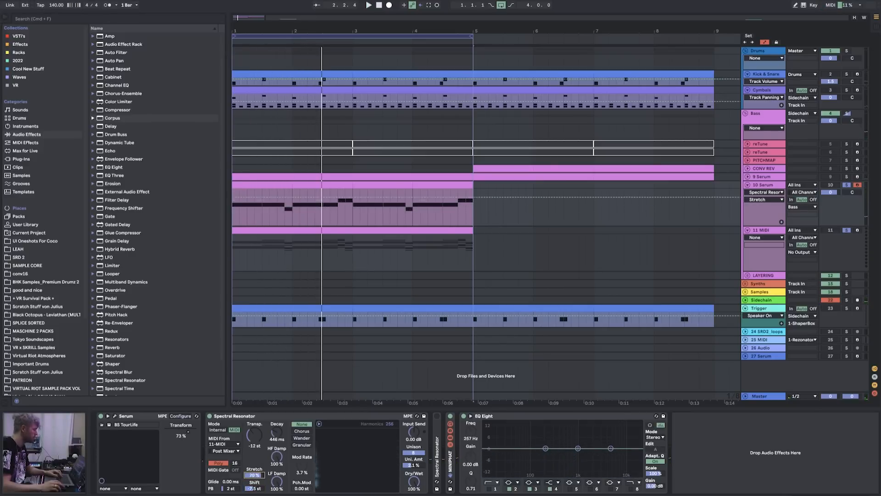
- Adjust the Spectral Resonator's Stretch and lower its Dry/Wet during playback, and reset Shift to its default
left_click_drag(254, 475, 254, 455)
key("space")
left_click_drag(414, 481, 414, 495)
mouse_move(254, 488)
left_mouse_down()
mouse_move(255, 457)
mouse_move(254, 495)
left_mouse_up()
double_click(256, 489)
key("space")
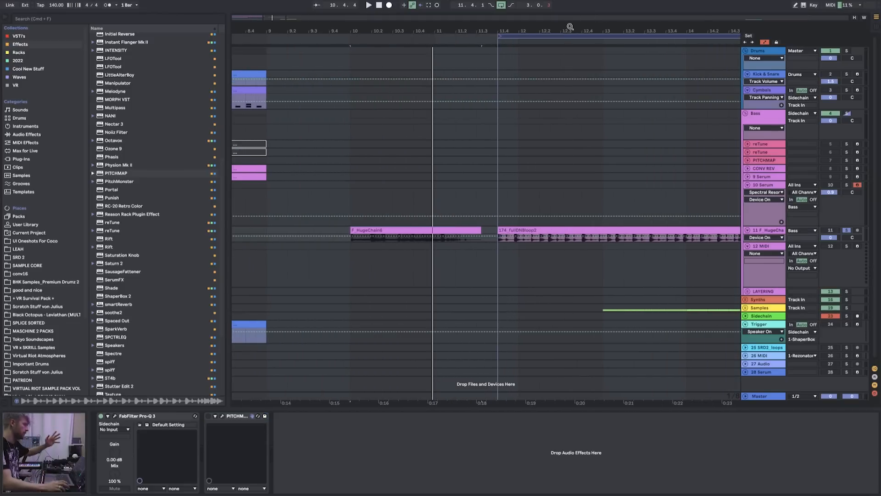
- Loop the F_HugeChain6 clip and open the FabFilter Pro-Q 3 on its track
left_click(392, 227)
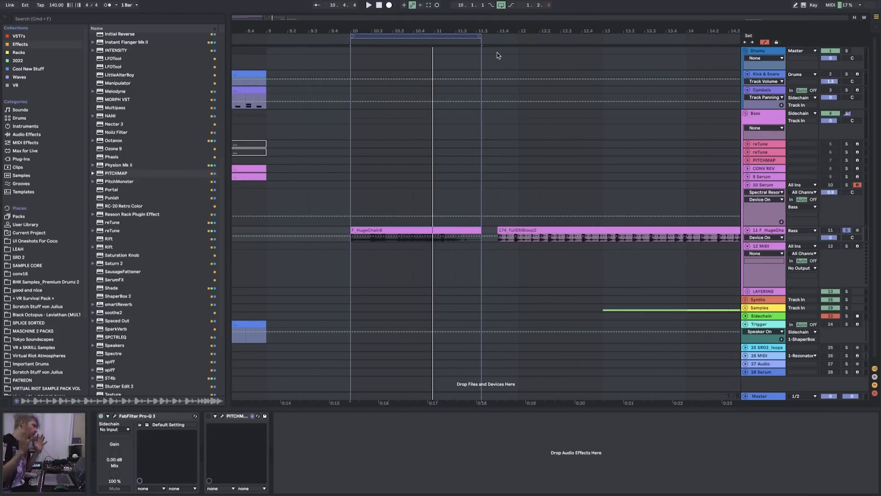
left_click(114, 416)
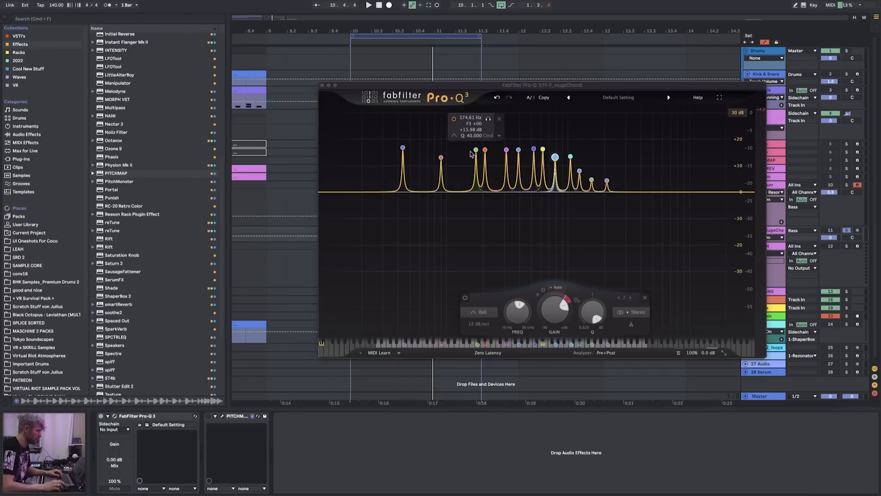
left_click_drag(490, 86, 449, 90)
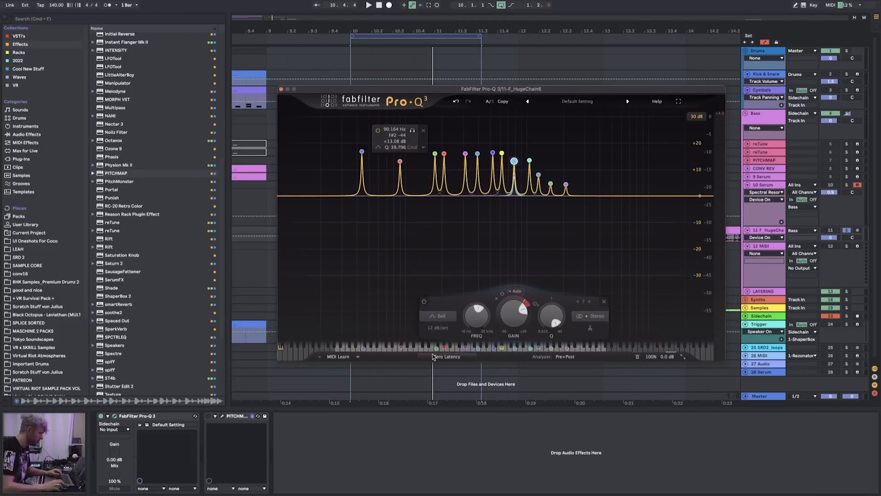
- Add a very narrow bell band in Pro-Q 3, place it on a note between the second and third peaks, and set its gain to +13.92 dB
mouse_move(436, 348)
left_mouse_down()
mouse_move(430, 350)
mouse_move(564, 352)
mouse_move(436, 350)
left_mouse_up()
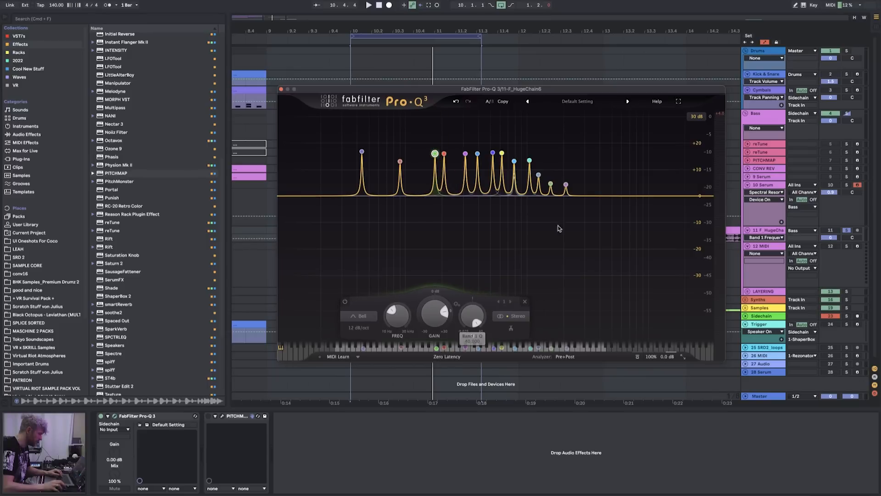
left_click_drag(600, 195, 598, 128)
left_click_drag(636, 316, 637, 257)
left_click(598, 349)
left_click_drag(598, 351, 519, 351)
left_click_drag(430, 351, 419, 352)
left_click_drag(417, 317, 416, 333)
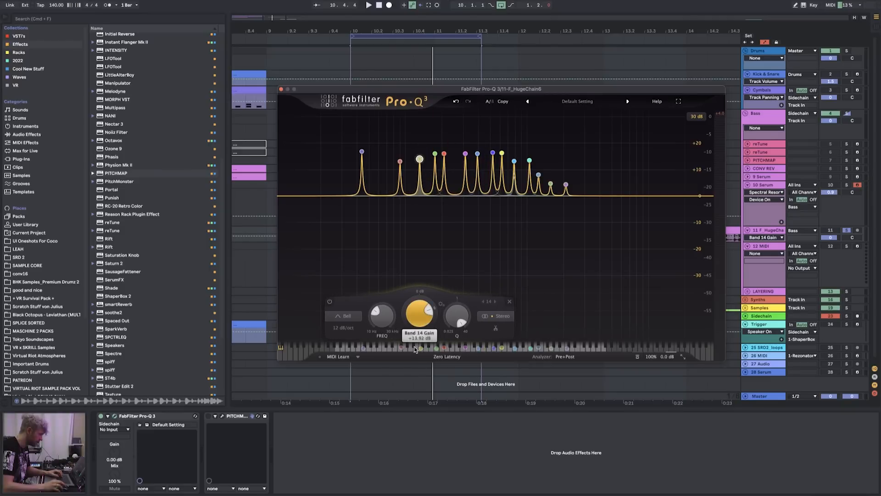
- Compare the clip with Pro-Q 3 bypassed and enabled, and raise the gain of all its bands together
left_click(101, 416)
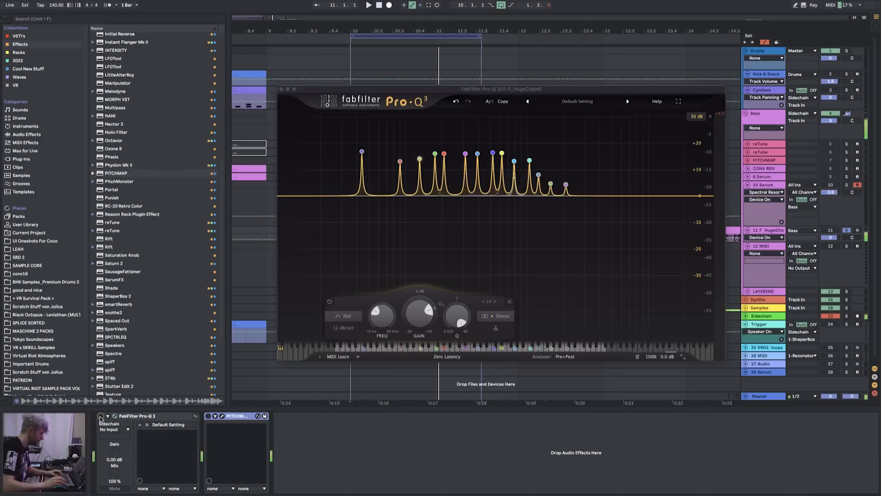
left_click(101, 416)
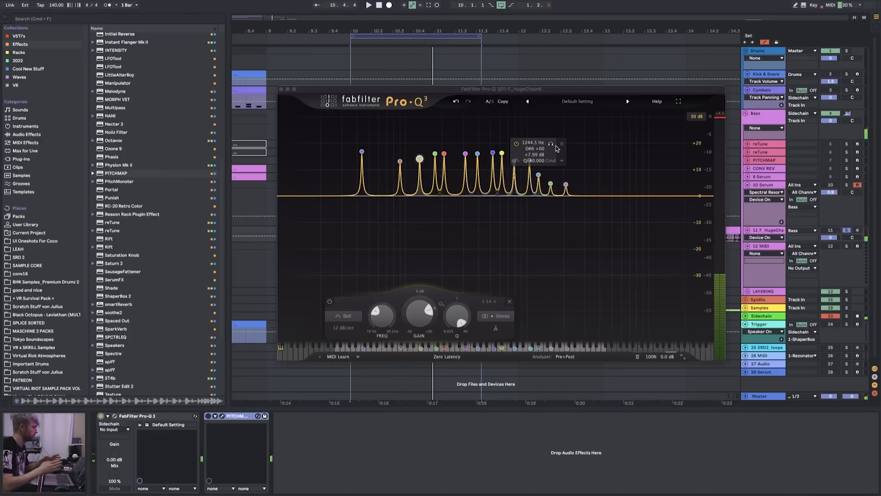
left_click_drag(607, 128, 284, 200)
left_click_drag(480, 315, 481, 299)
- Raise the gain of the higher-frequency Pro-Q 3 bands and lower the lowest band's gain to about +17.06 dB
left_click_drag(625, 133, 534, 206)
left_click_drag(552, 314, 565, 278)
left_click(624, 114)
left_click_drag(613, 145, 543, 184)
left_click(362, 129)
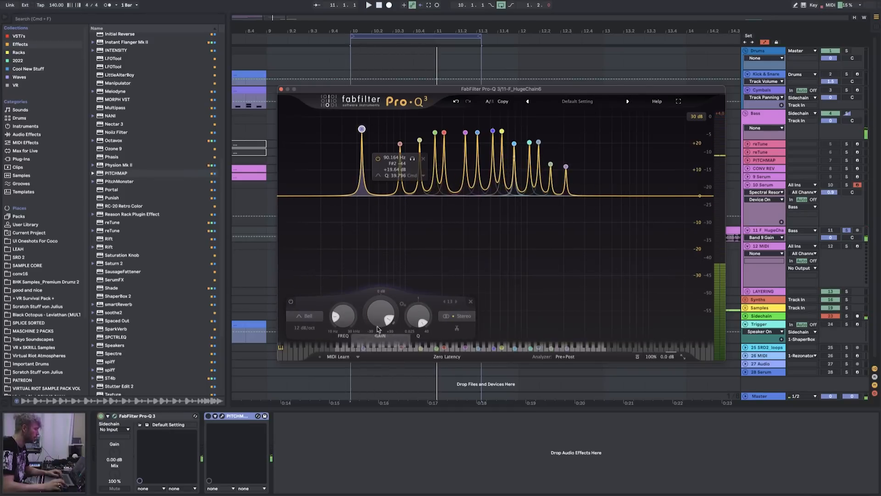
left_click_drag(380, 320, 379, 342)
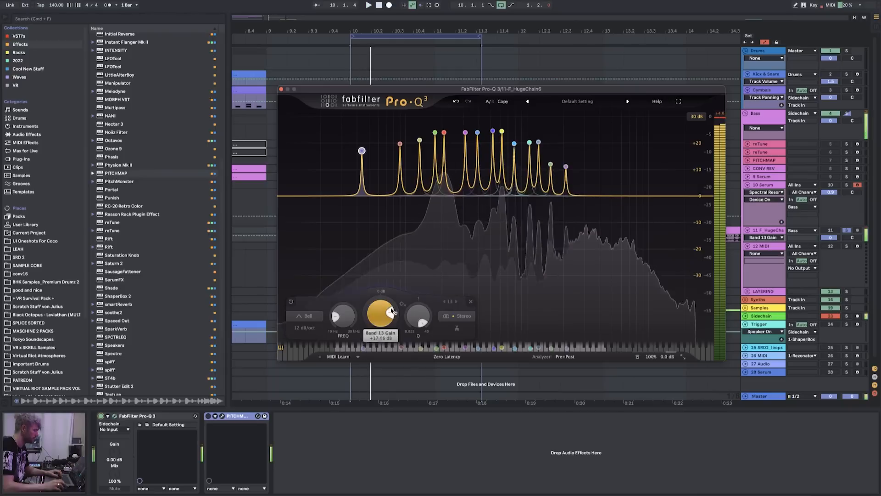
- Select all Pro-Q 3 bands and switch the processing mode to Linear Phase with Max resolution
left_click_drag(338, 224, 609, 119)
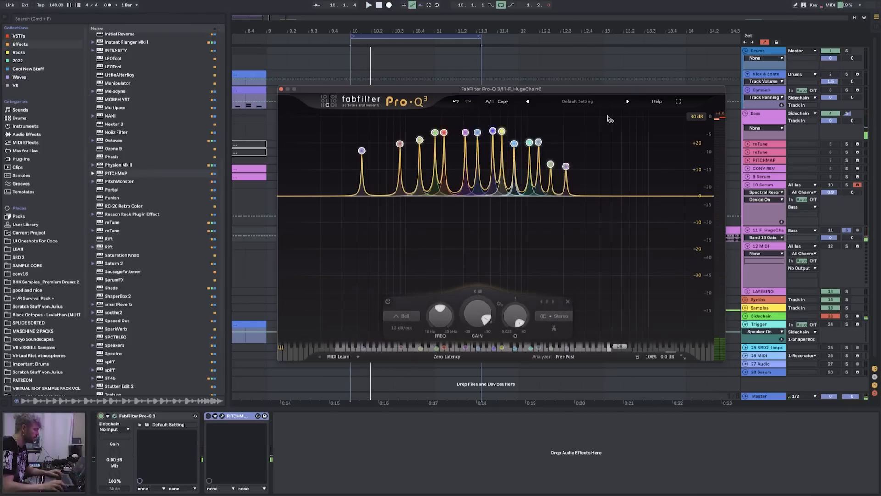
mouse_move(478, 321)
left_mouse_down()
mouse_move(473, 344)
mouse_move(476, 337)
left_mouse_up()
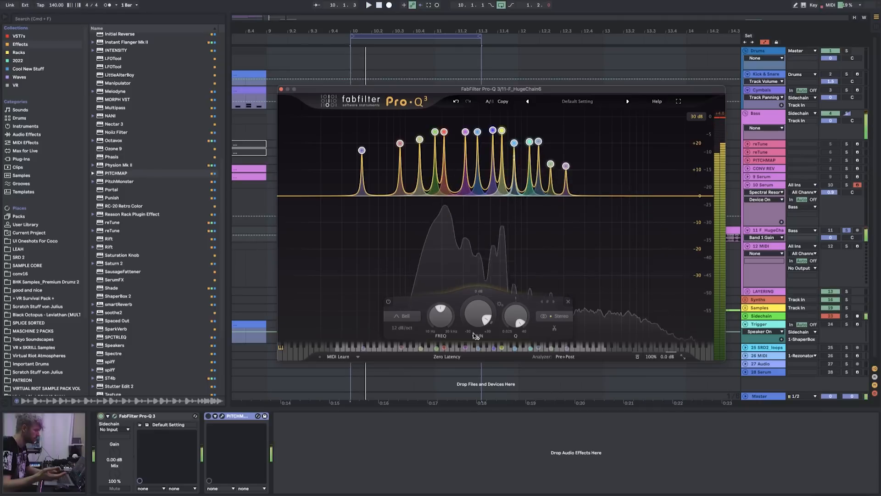
left_click(447, 357)
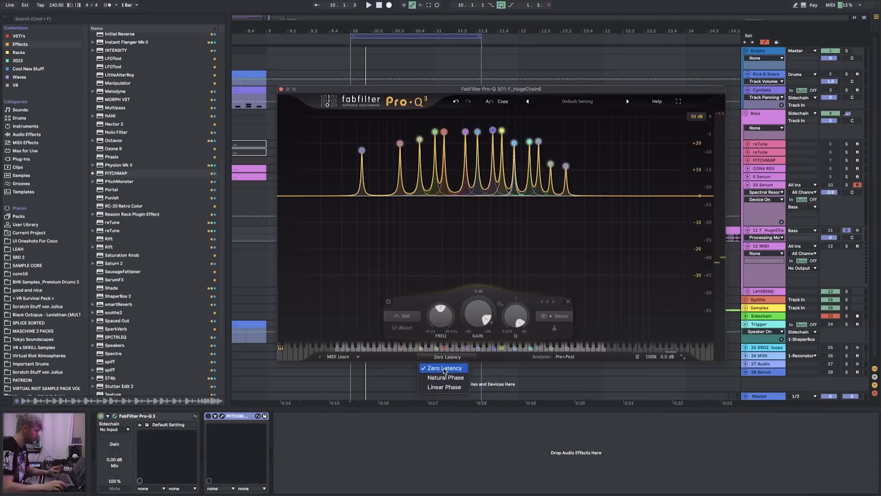
left_click(446, 386)
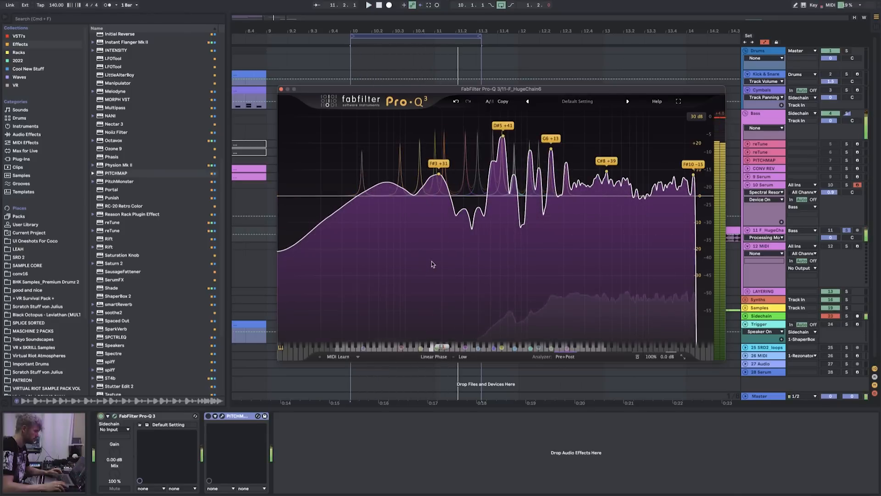
left_click(463, 356)
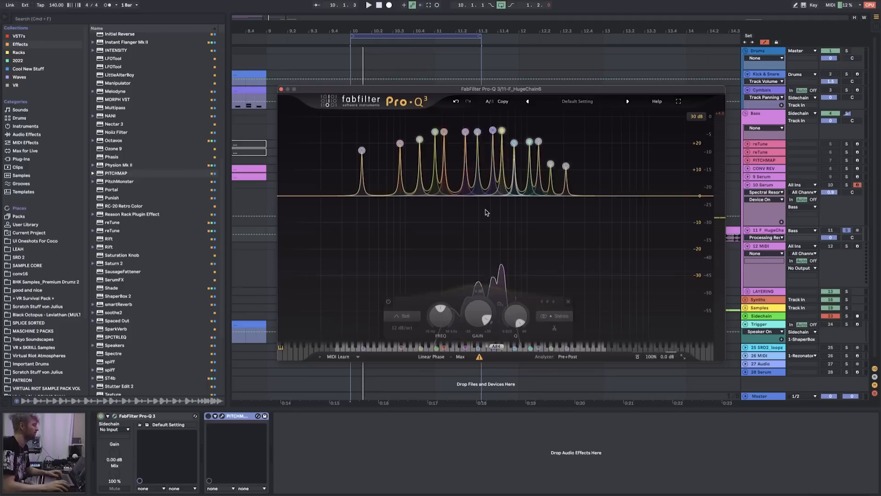
left_click(460, 357)
left_click(400, 258)
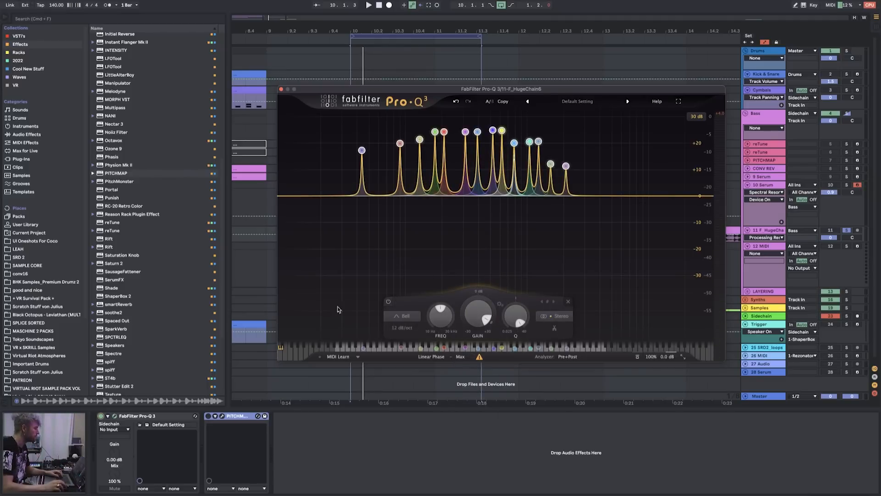
- Shift all Pro-Q 3 bands upward together along the note keyboard and set the Linear Phase resolution to Medium
left_click_drag(320, 251, 633, 108)
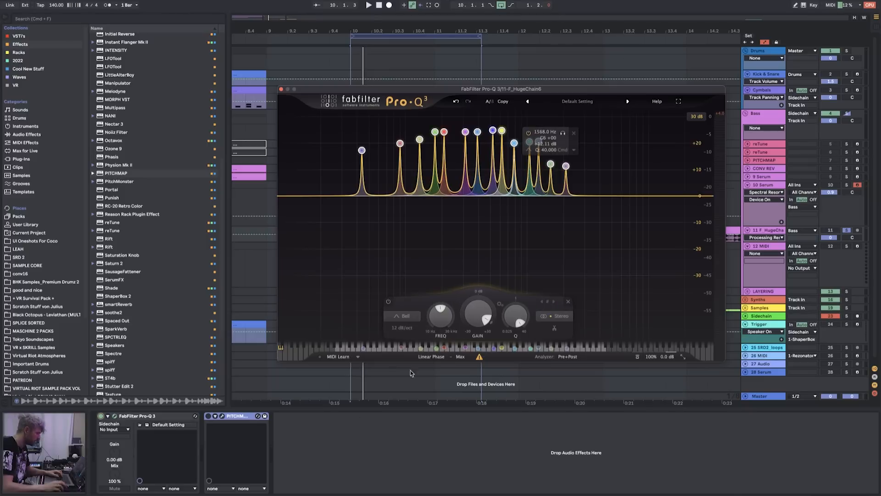
left_click_drag(421, 351, 458, 353)
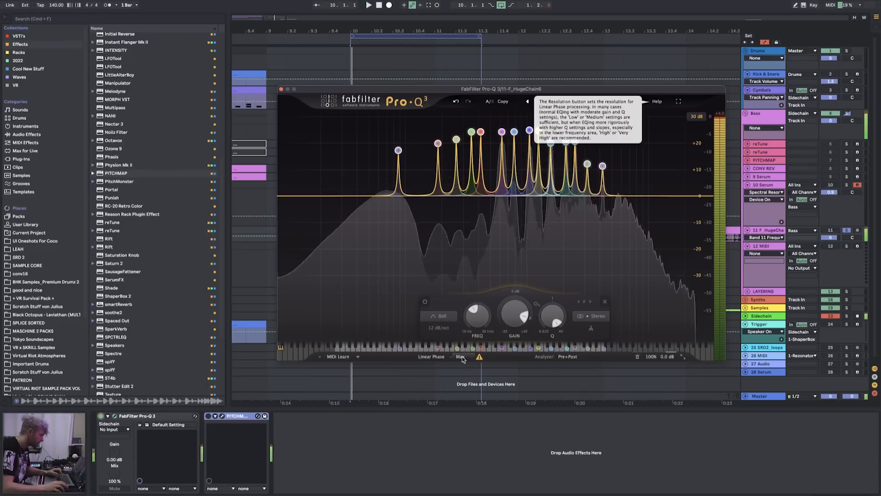
left_click(462, 358)
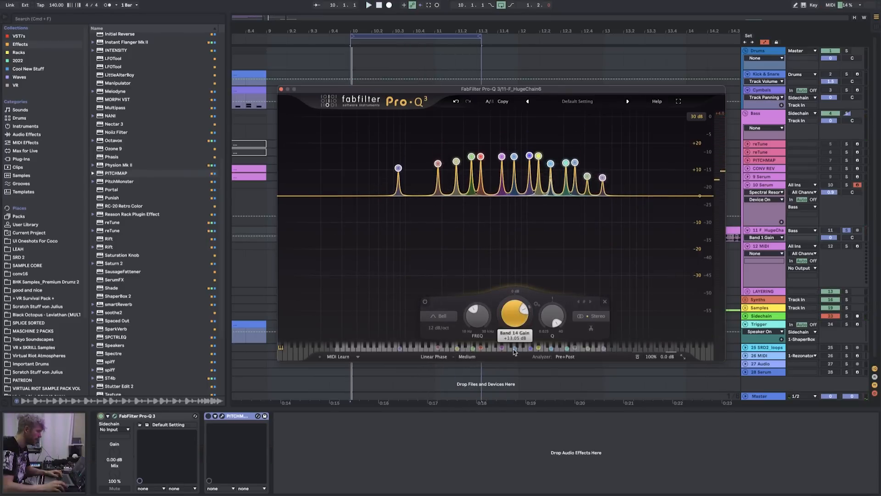
- Reduce the gain of all bands together, bringing band 14 to about +16.59 dB, and audition the loop
left_click_drag(514, 356, 563, 293)
key("space")
key("space")
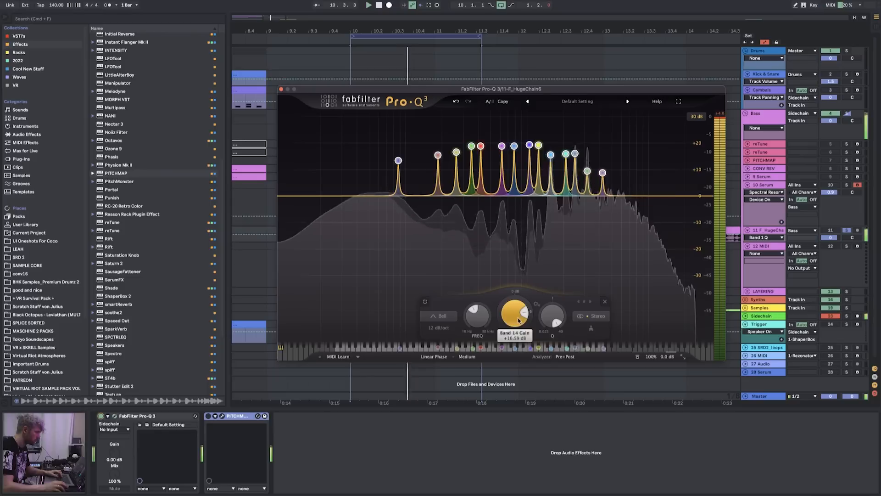
- Shift all bands back down to their original notes, stop playback, and move the Pro-Q 3 window off the arrangement controls
left_click_drag(471, 349, 436, 351)
key("space")
left_click_drag(351, 90, 338, 128)
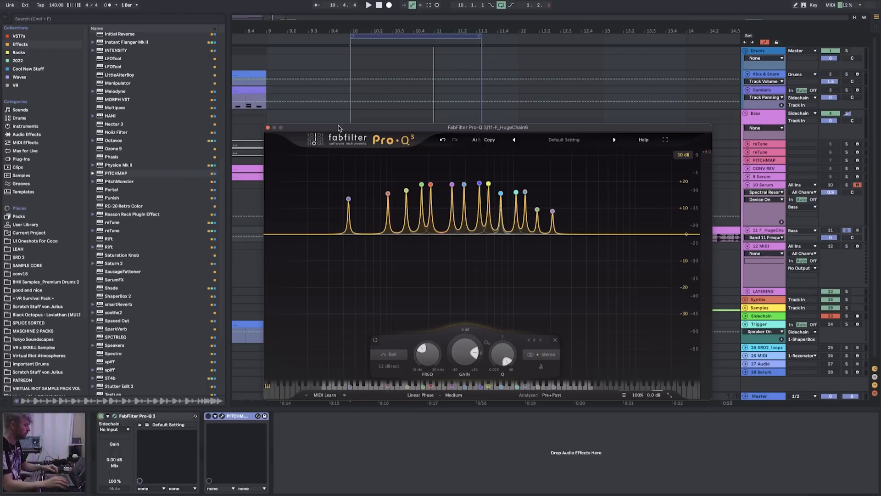
left_click_drag(368, 128, 317, 132)
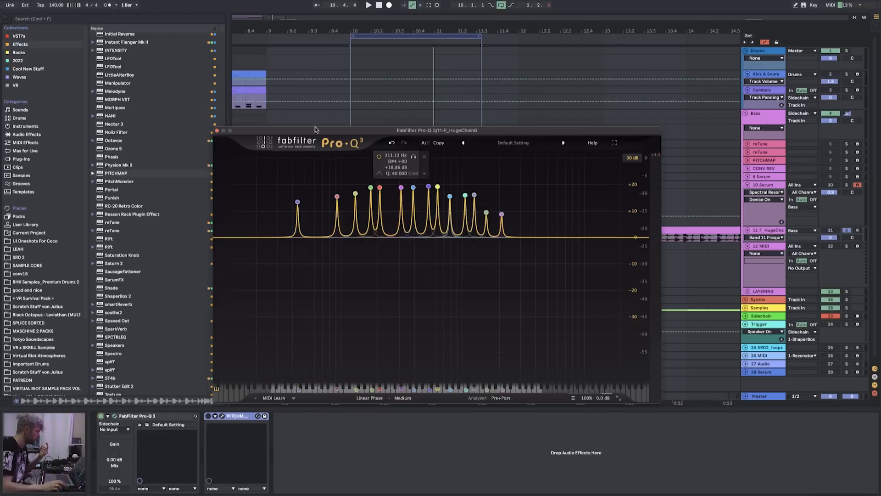
- Select the DnB loop clip following F_HugeChain6, reopen the track's Pro-Q 3, and audition the clip through it
left_click(217, 131)
scroll(458, 303, "right", 5)
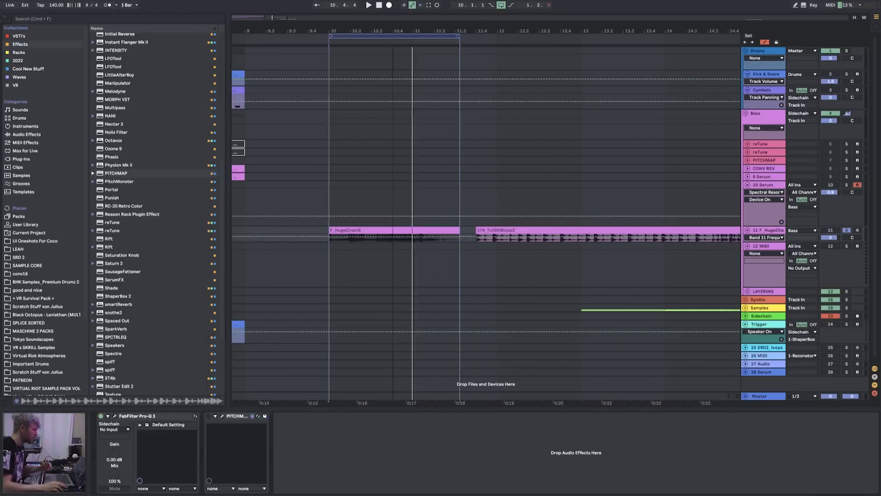
left_click(427, 228)
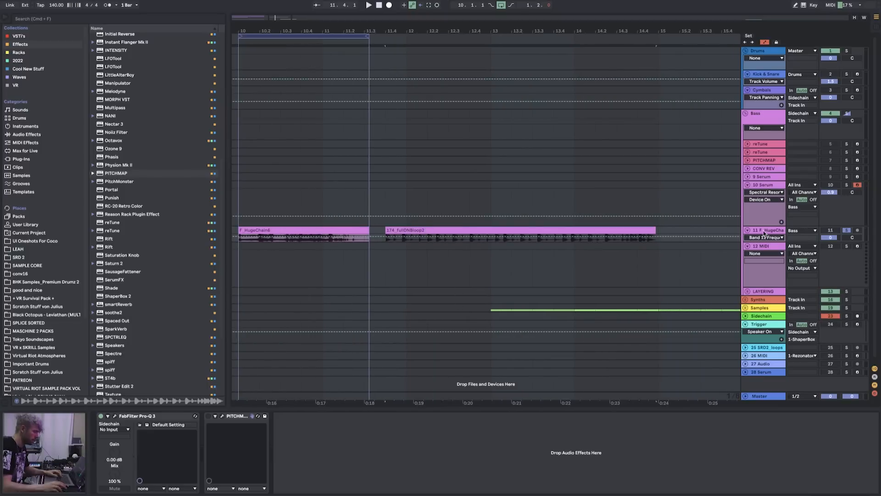
left_click(114, 416)
key("space")
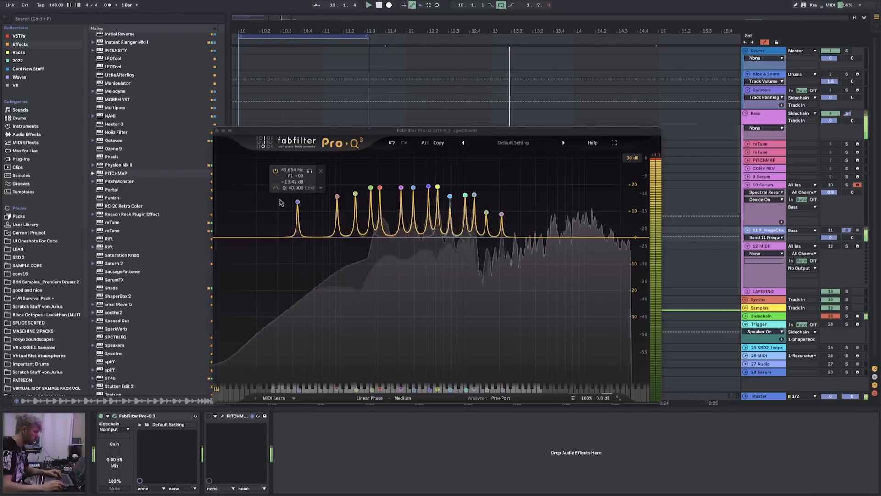
key("space")
- Switch the Pro-Q 3 processing mode to Zero Latency and audition the drum loop again
left_click(258, 194)
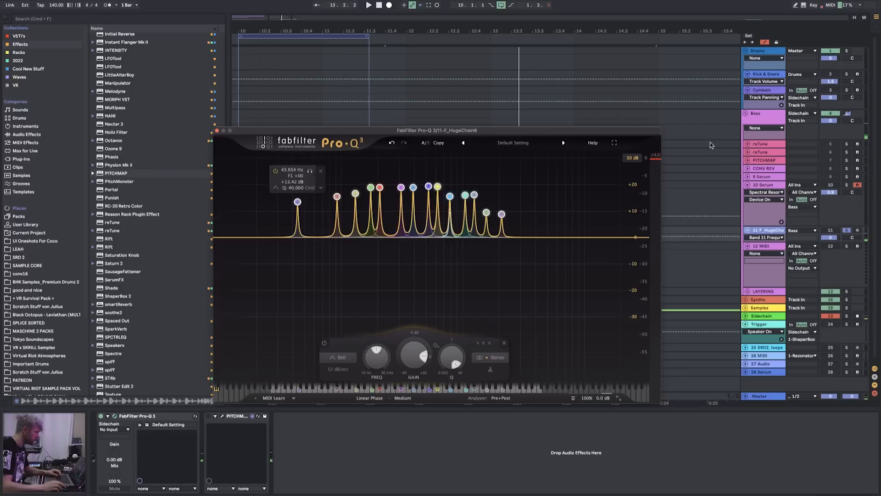
left_click(370, 397)
key("space")
left_click(372, 409)
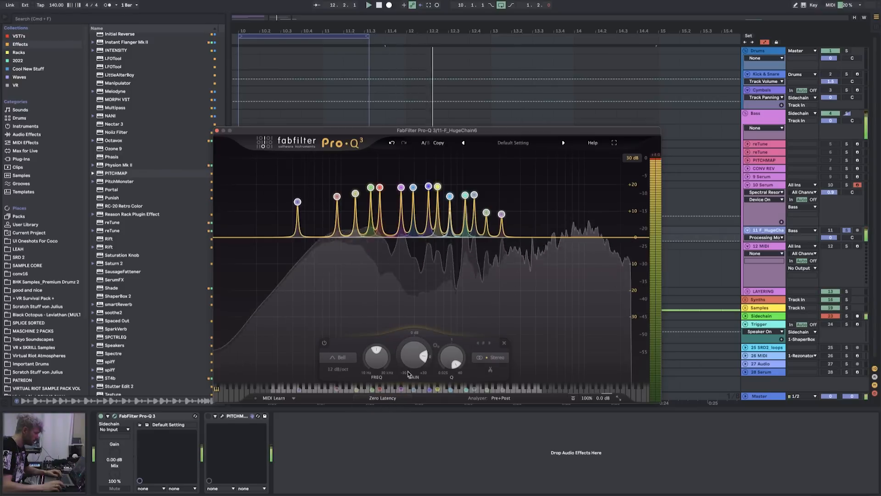
key("space")
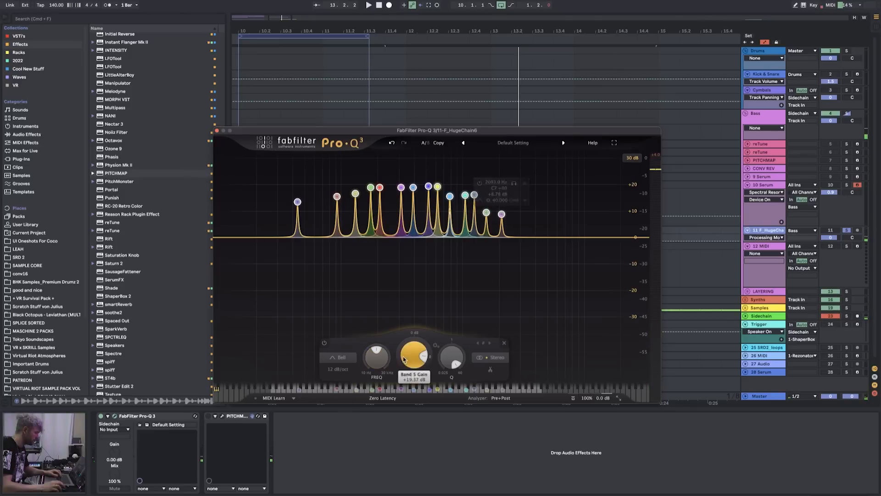
- Raise the gain of the three lowest Pro-Q 3 bands, and of the two highest to about +12.37 dB
left_click_drag(268, 244, 364, 182)
left_click_drag(331, 357, 332, 352)
left_click_drag(265, 212, 351, 181)
left_click_drag(320, 357, 320, 353)
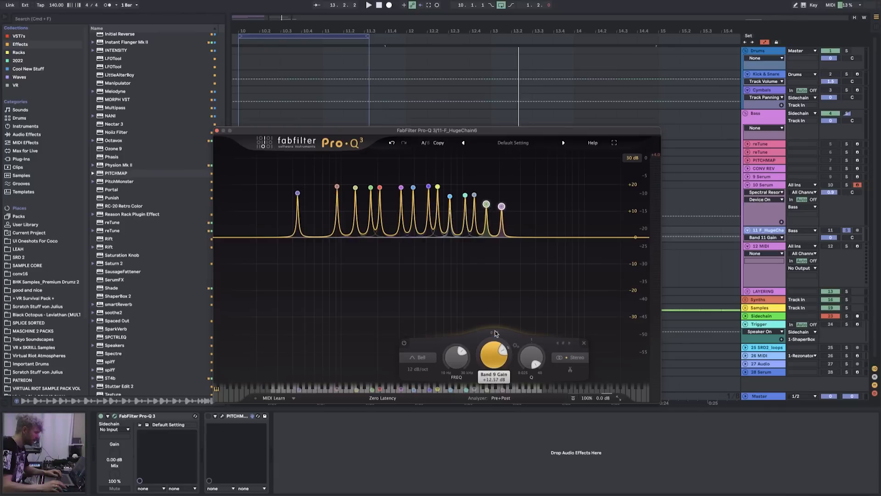
- Try widening all bands together to a Q of about 9.9 and audition the drum loop
left_click_drag(276, 270, 599, 183)
left_click_drag(452, 362, 447, 397)
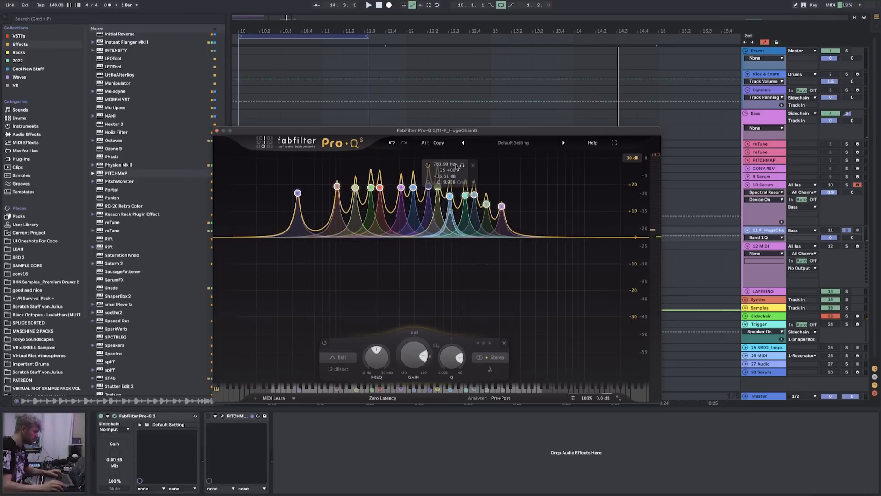
key("space")
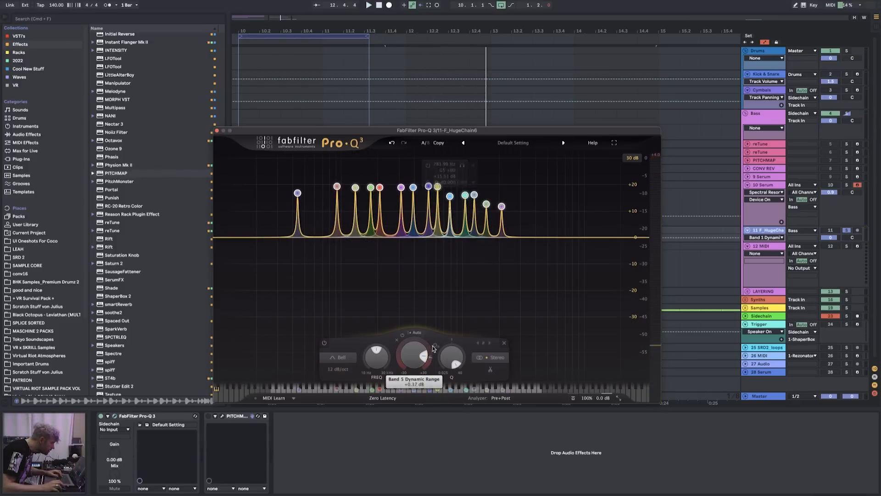
- Lower the gain of all bands close to 0 dB, raise their dynamic range well above +20 dB, and audition the result
left_click_drag(414, 357, 406, 382)
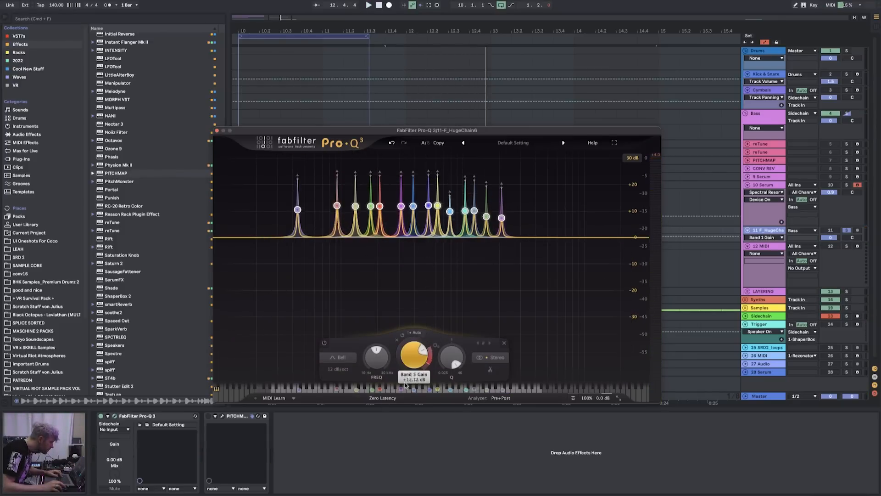
key("space")
left_click_drag(400, 420, 397, 446)
left_click_drag(431, 354, 437, 329)
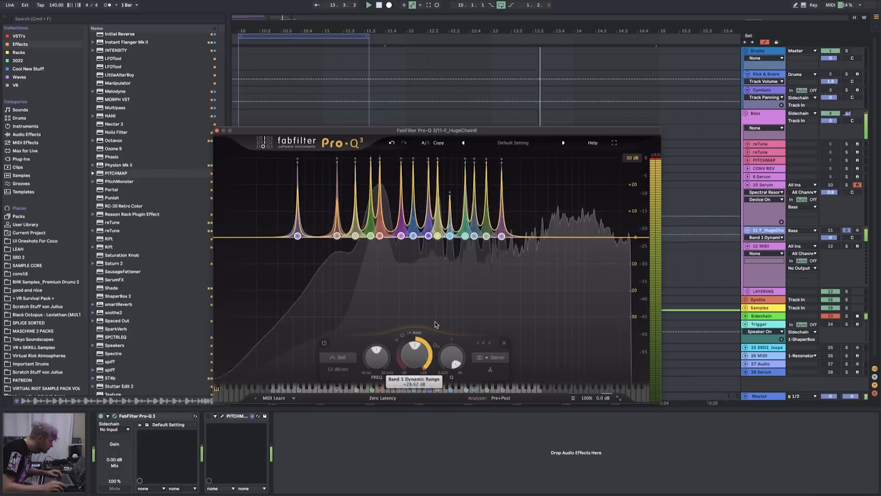
key("space")
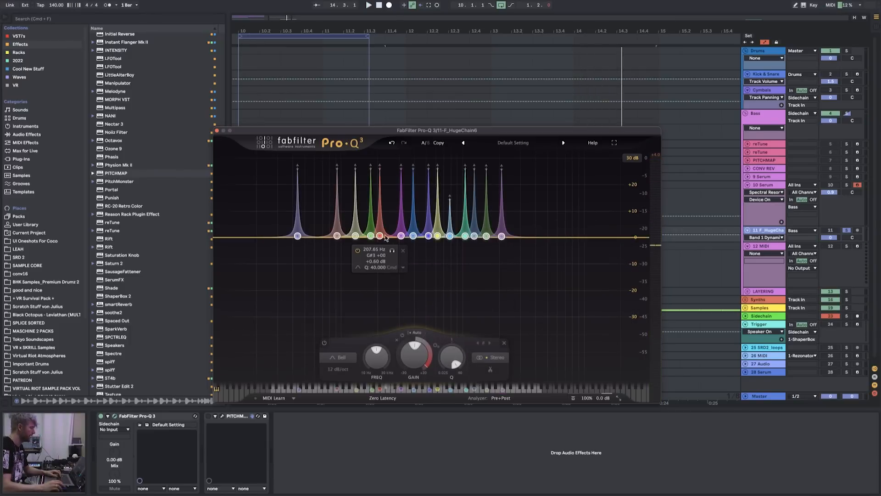
key("space")
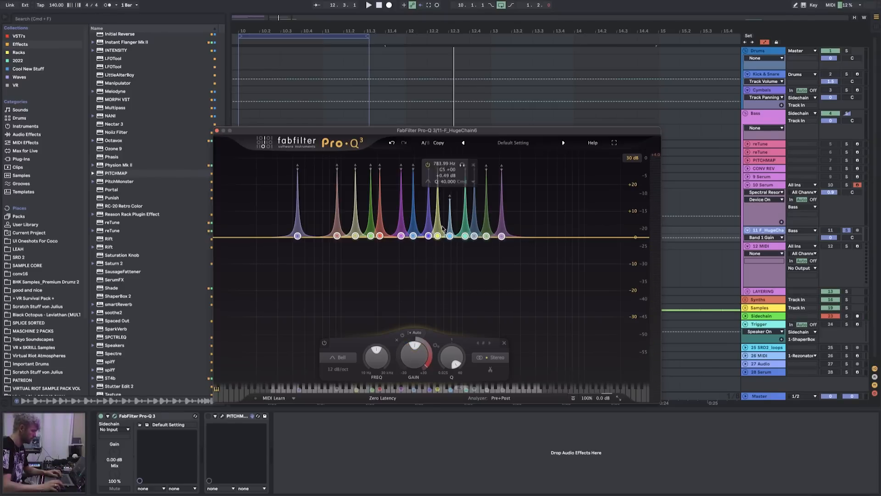
key("space")
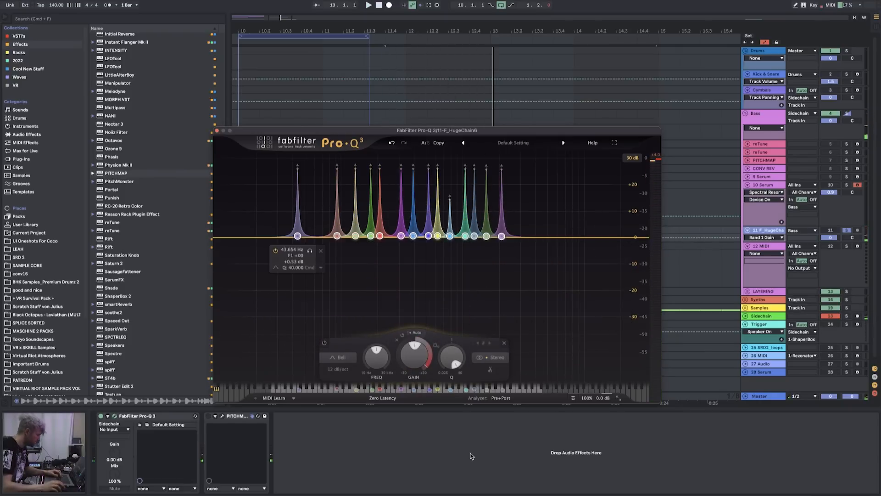
- Shift all bands upward together along the note keyboard, tune band 12 to F3 (174.61 Hz), and audition the loop
left_click_drag(372, 392, 409, 391)
key("space")
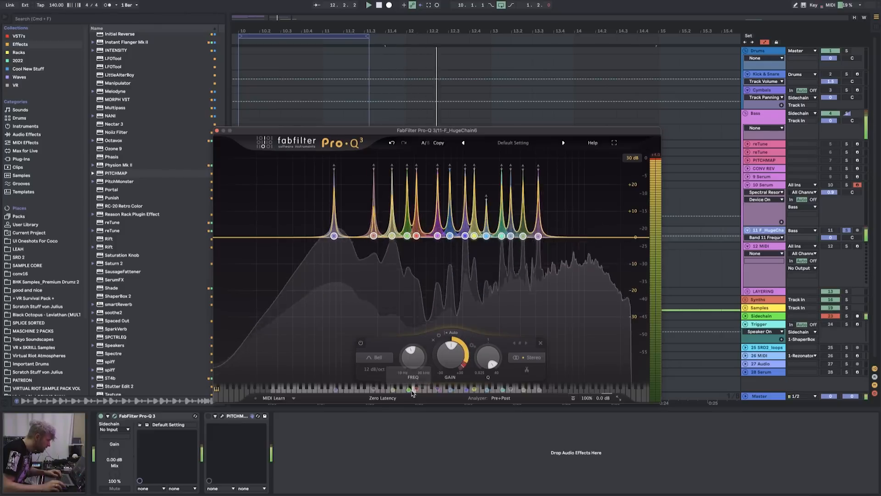
left_click_drag(374, 391, 371, 390)
left_click(372, 390)
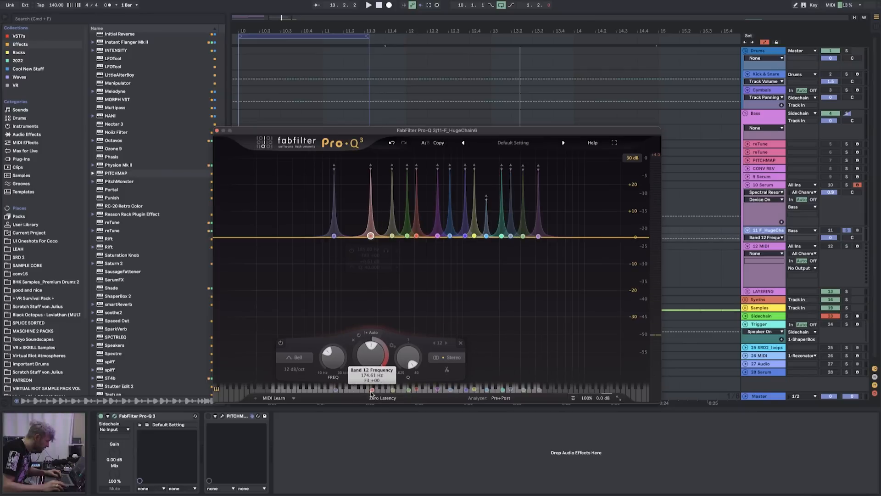
key("space")
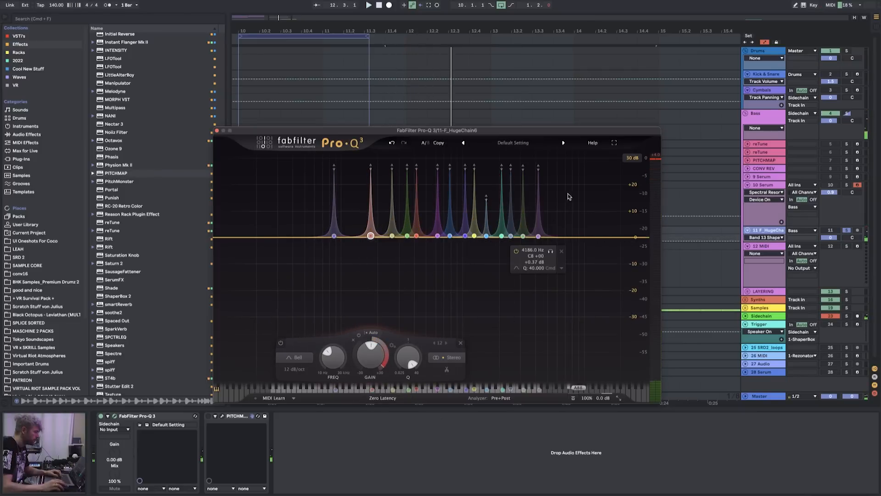
- Raise the dynamic range of band 7 to about +30 dB and audition the loop
left_click(486, 235)
left_click_drag(502, 349, 499, 287)
key("space")
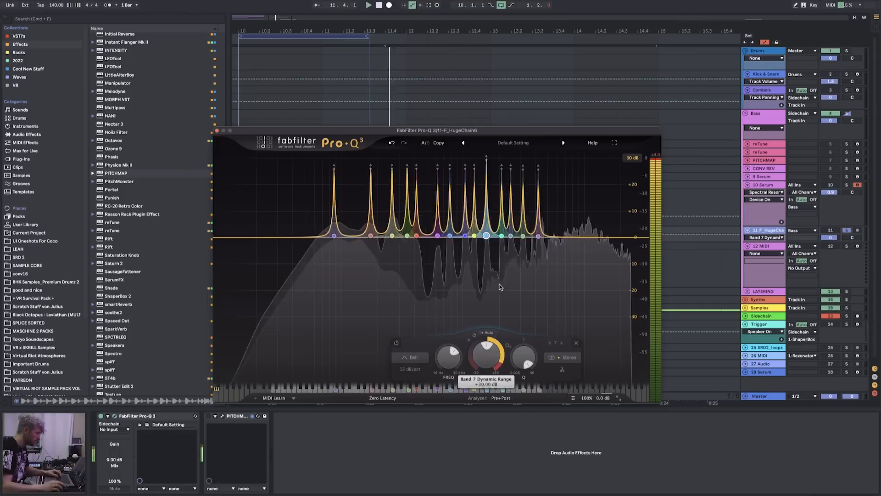
key("space")
- Lower the dynamic range of the higher-frequency bands individually, tapering the boosts toward the highest band at C8
left_click_drag(567, 166, 522, 179)
left_click(538, 235)
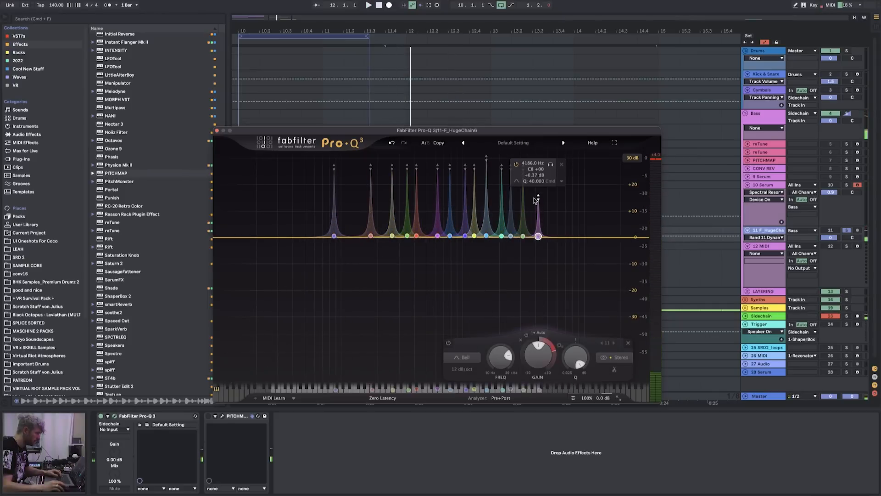
left_click(578, 178)
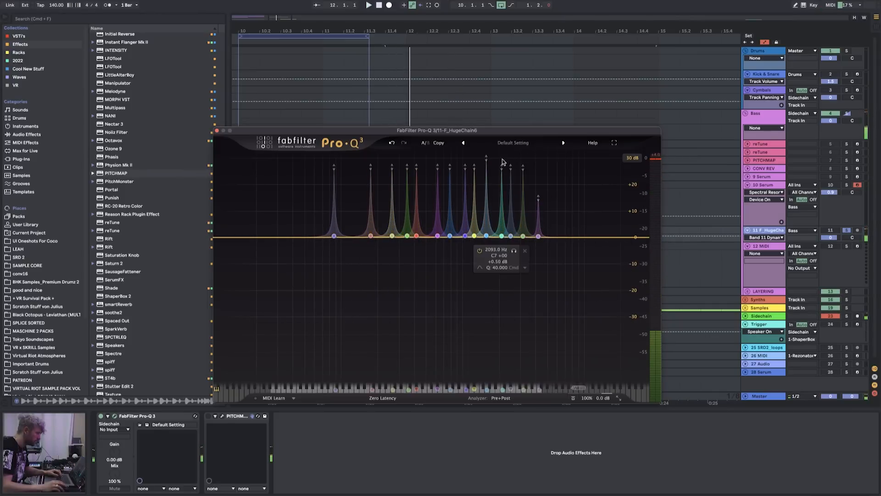
left_click(522, 172)
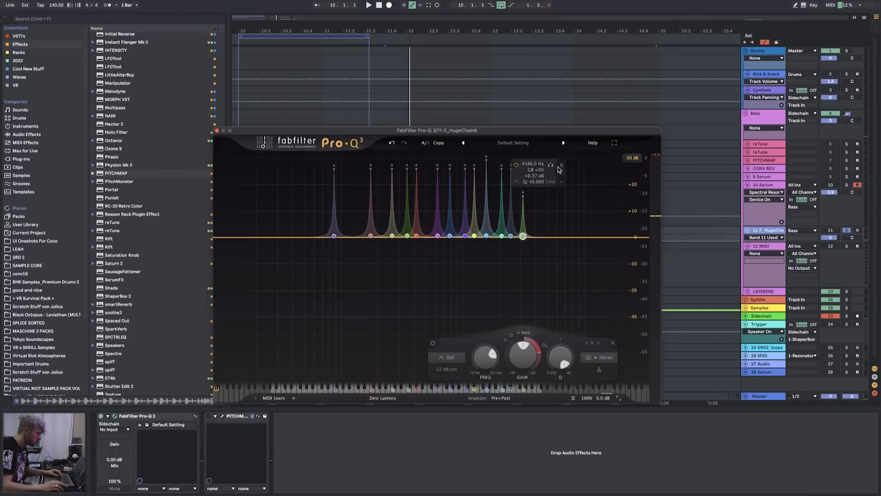
left_click(511, 191)
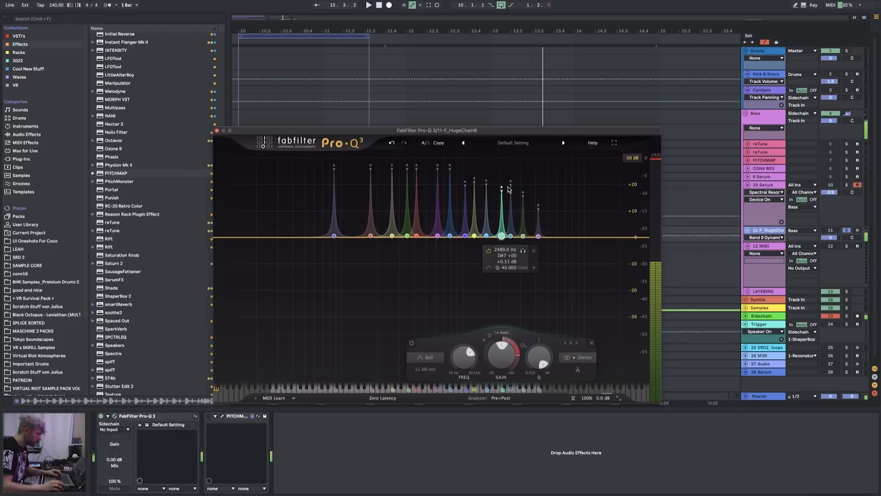
left_click_drag(510, 190, 509, 199)
left_click(538, 206)
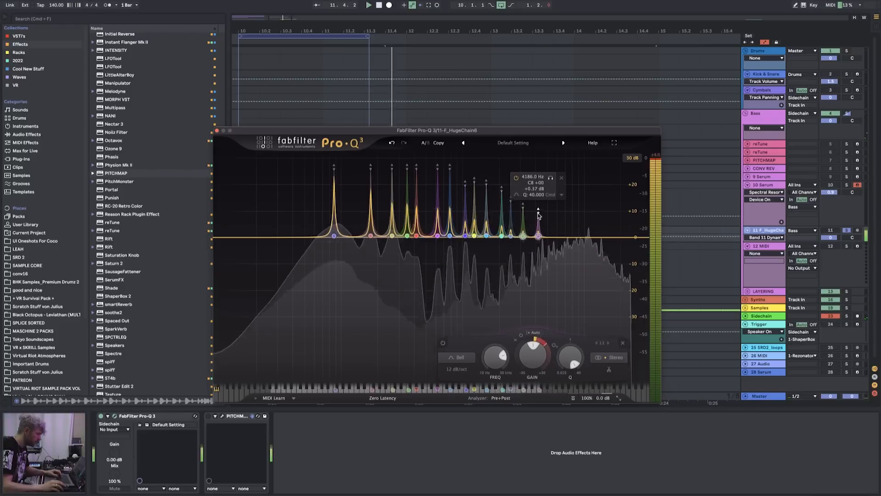
- Tune the lowest band down to F2 (87.307 Hz) and the next band to F3, then shift the fifth-lowest band slightly lower
left_click_drag(538, 221, 538, 223)
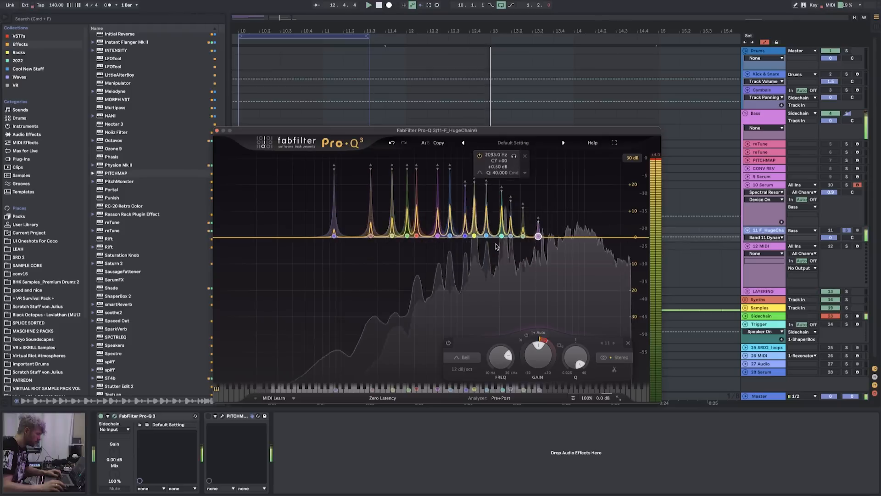
left_click(334, 236)
left_click_drag(334, 390, 297, 394)
left_click(370, 390)
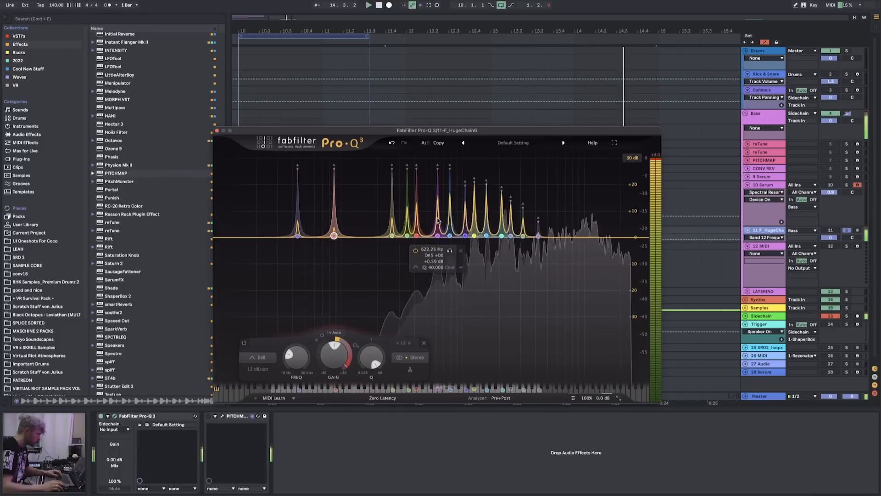
left_click_drag(416, 390, 413, 390)
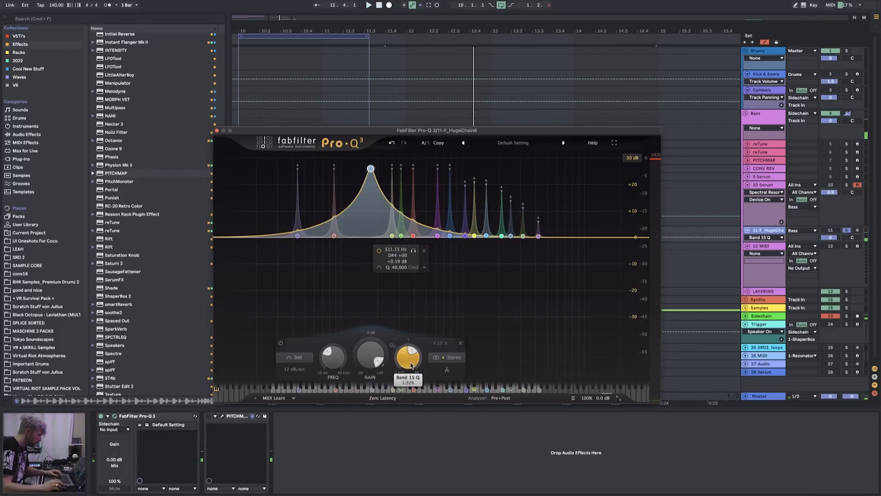
- Narrow band 15 to a sharp peak and retune it between the C4 and D#4 bands
left_click_drag(411, 366, 386, 200)
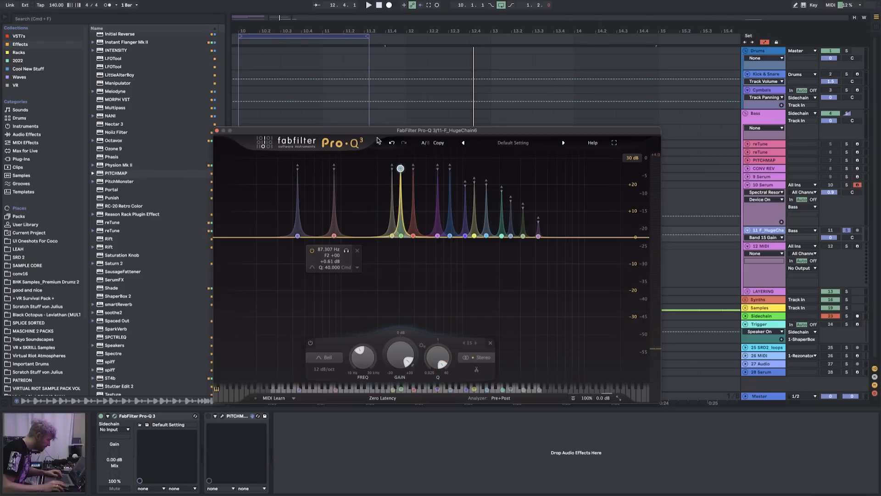
left_click_drag(370, 169, 381, 160)
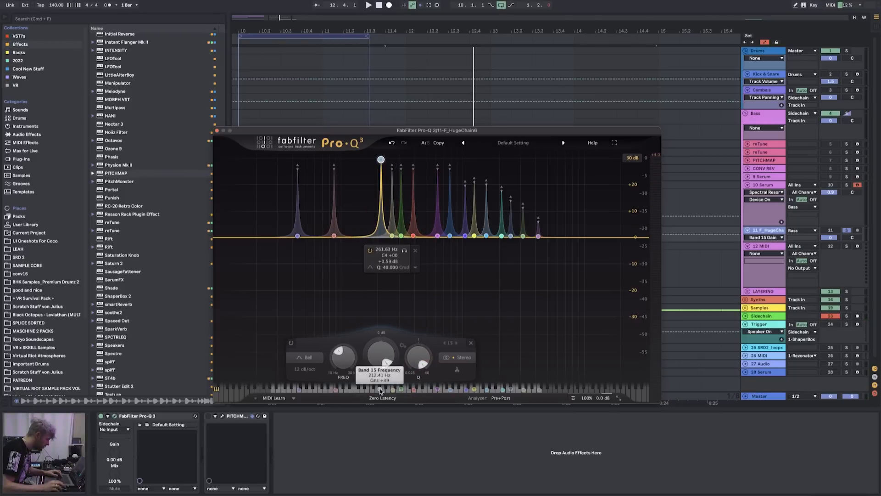
left_click_drag(380, 391, 396, 391)
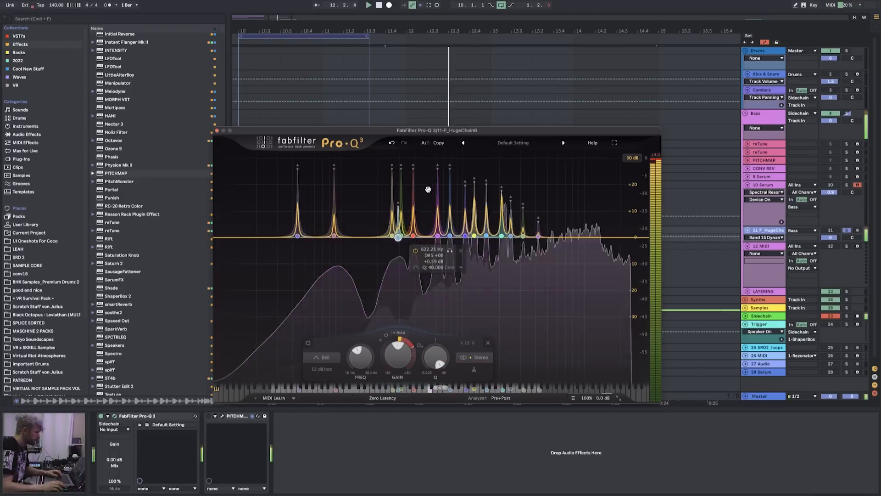
- Move the Pro-Q 3 window clear of the 174_FullDNBloop2 clip and audition the drum loop through the retuned bands
left_click_drag(425, 131, 240, 29)
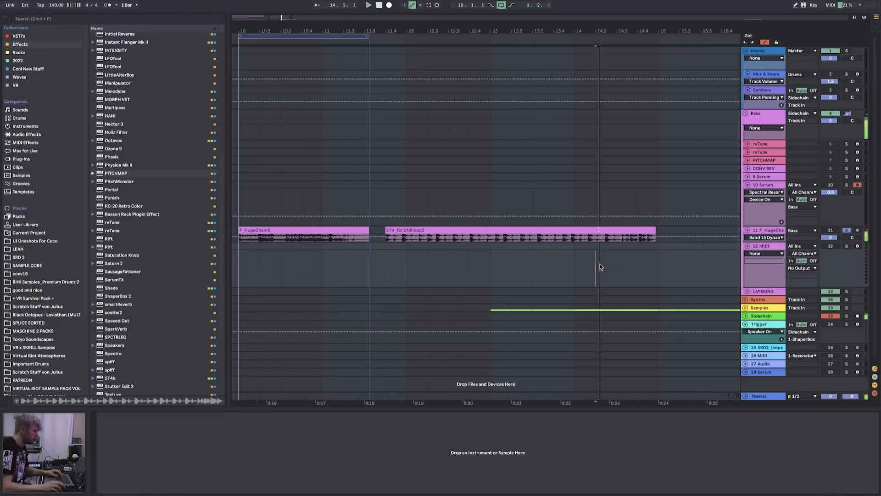
key("super+alt+p")
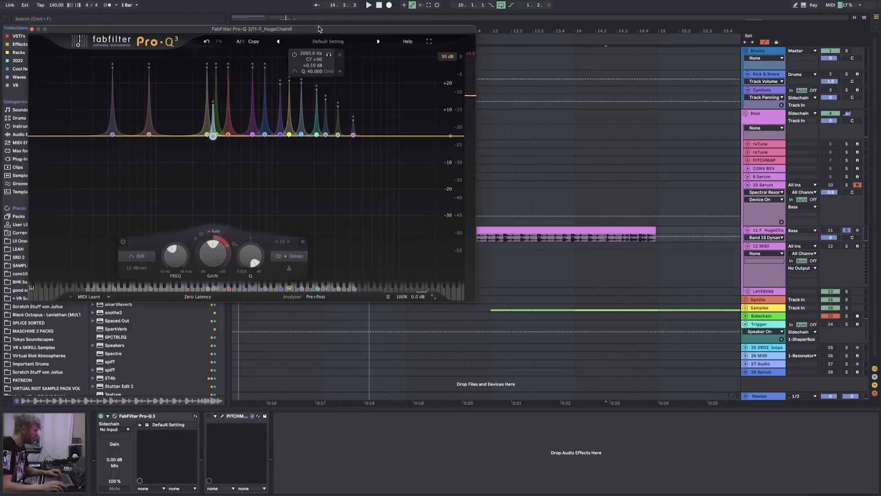
left_click_drag(321, 28, 330, 70)
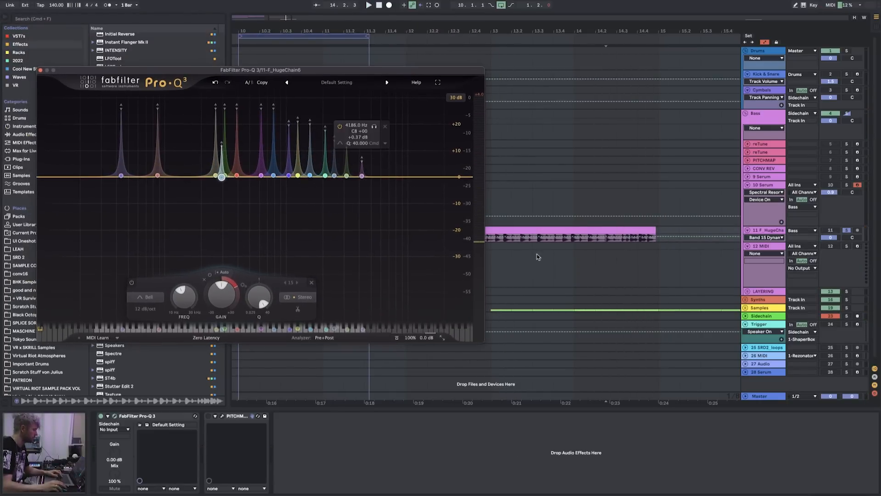
key("space")
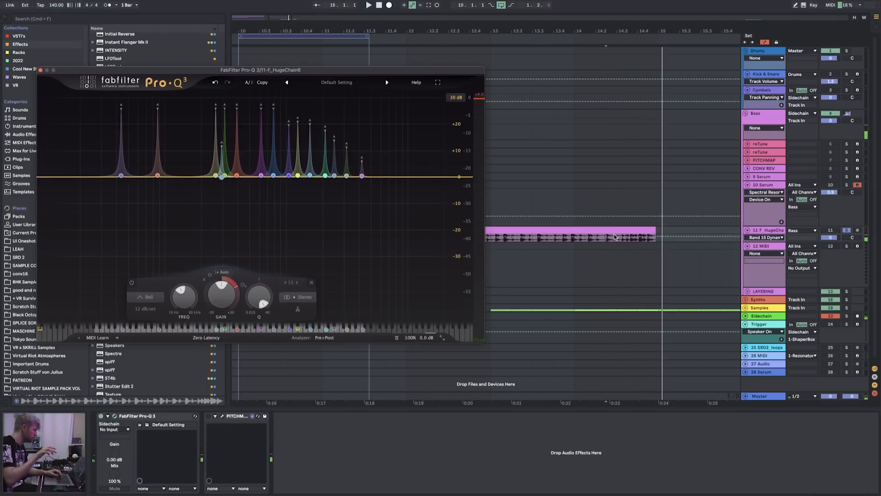
key("space")
key("space")
- Select all Pro-Q 3 bands and adjust their dynamic range together while auditioning the drum loop
left_click_drag(72, 244, 482, 112)
mouse_move(281, 301)
left_mouse_down()
mouse_move(268, 358)
mouse_move(288, 282)
left_mouse_up()
key("space")
key("space")
key("space")
key("space")
key("space")
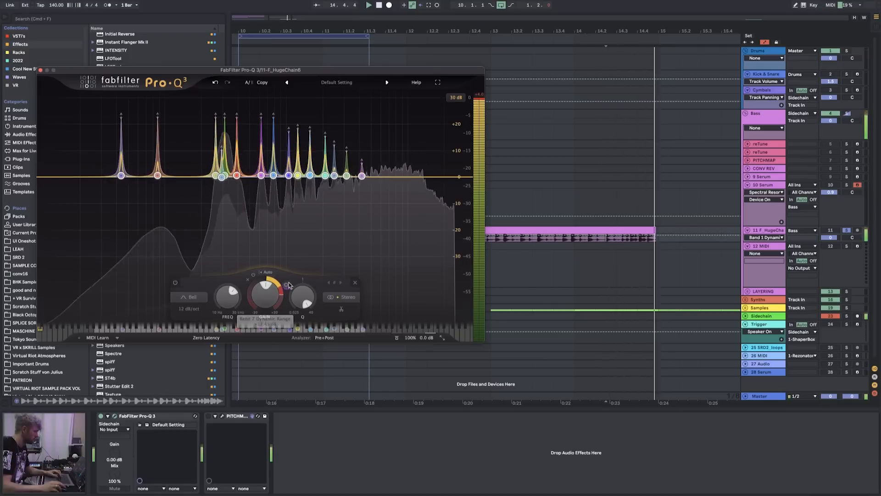
key("space")
- Switch Pro-Q 3 to Linear Phase processing at Medium resolution, lower all bands' dynamic range slightly, and audition the loop
left_click(200, 338)
left_click(204, 367)
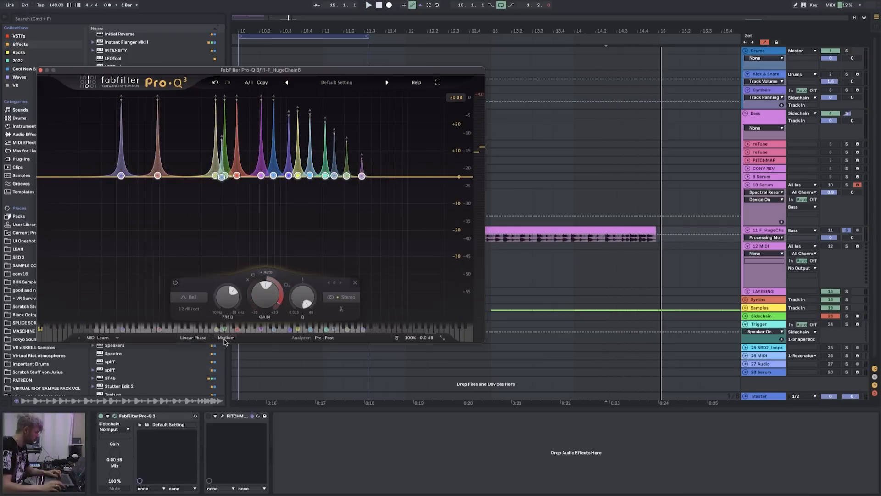
key("space")
left_click_drag(279, 312, 277, 322)
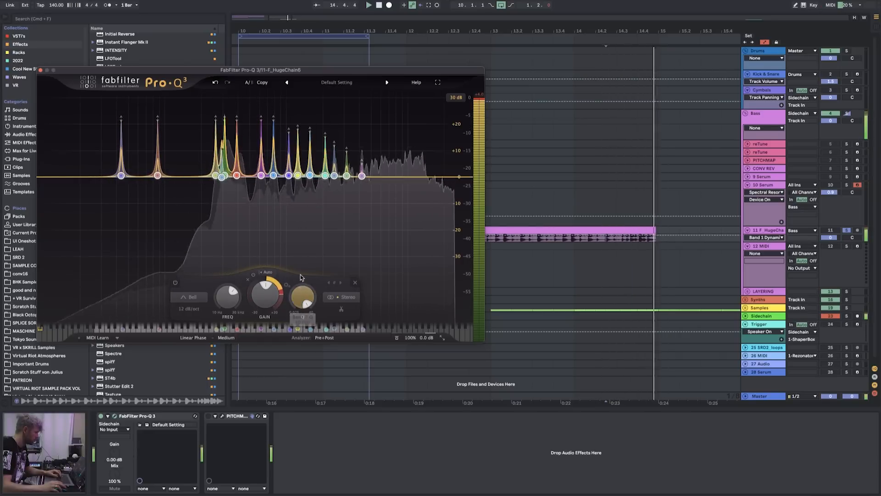
- Bypass Pro-Q 3, enable and open PITCHMAP, audition the drum loop, and shift PITCHMAP's visible keyboard range
left_click(101, 415)
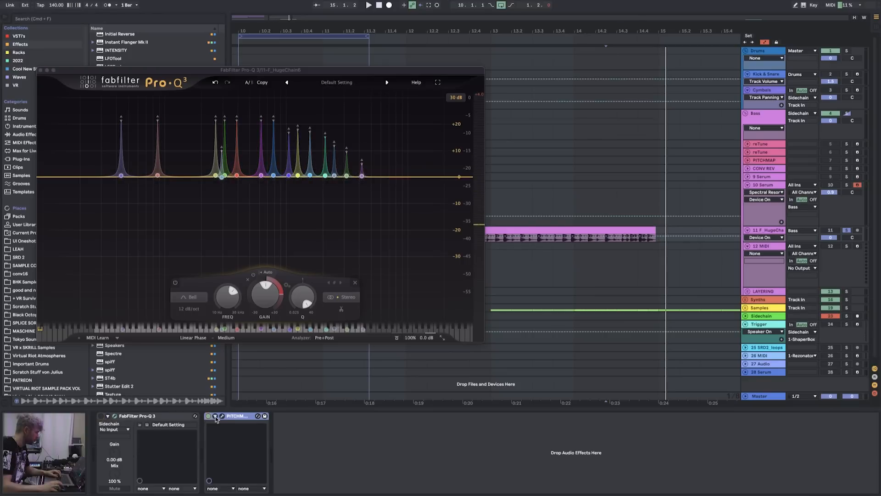
left_click(223, 416)
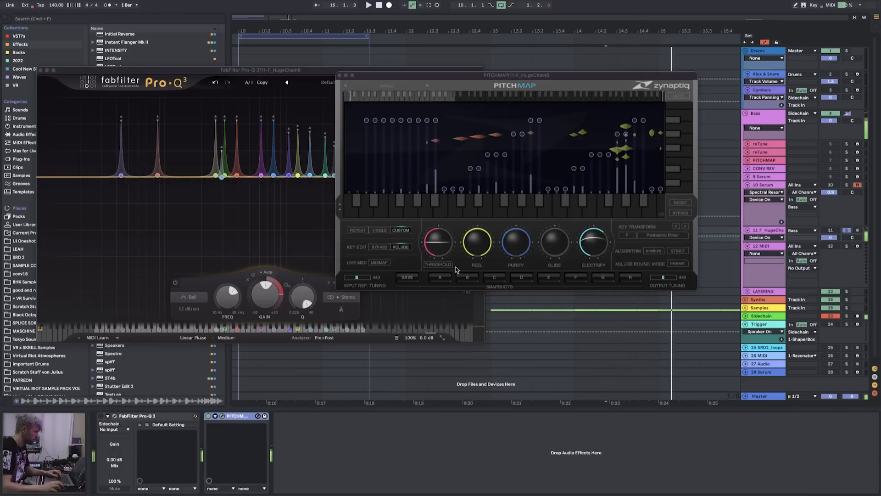
left_click_drag(544, 86, 288, 128)
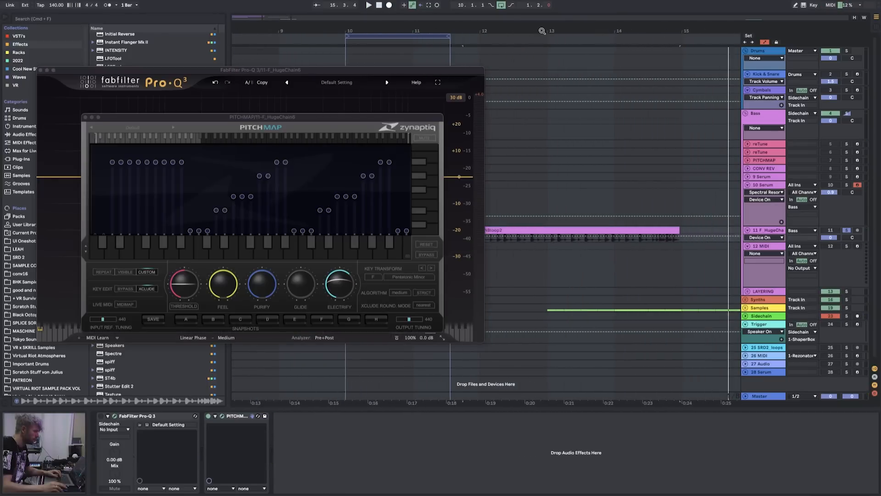
key("space")
left_click(205, 141)
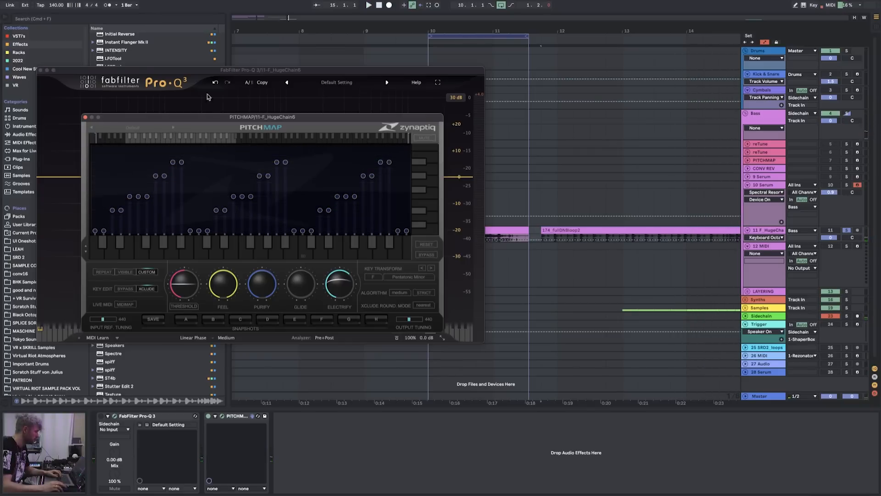
- Re-enable Pro-Q 3, bypass PITCHMAP, and audition the drum loop with only the EQ active
left_click_drag(209, 116, 411, 207)
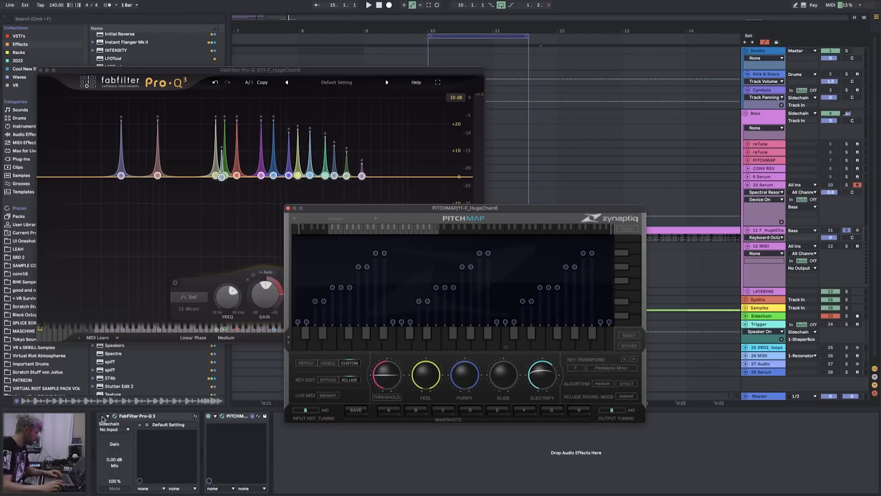
left_click(206, 422)
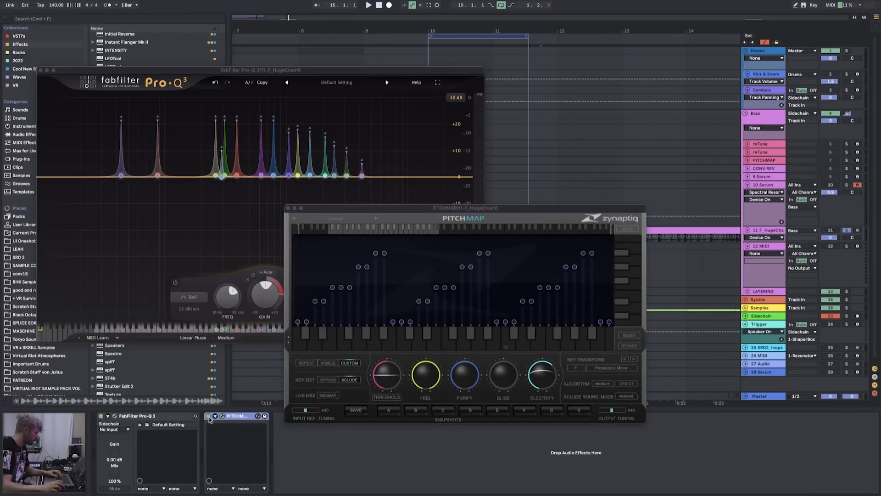
left_click_drag(258, 70, 404, 81)
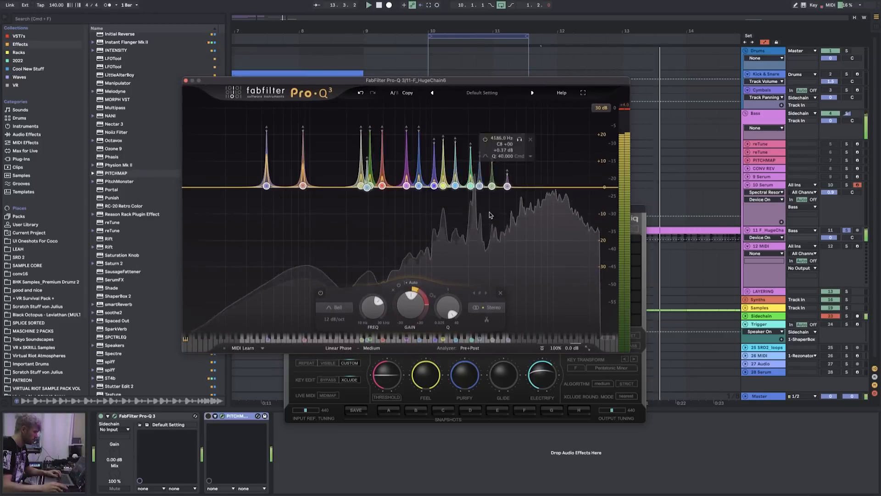
left_click(480, 186)
- Close the Pro-Q 3 window, turn PITCHMAP back on after the EQ, audition the combination, and close its window
left_click(115, 416)
left_click(208, 416)
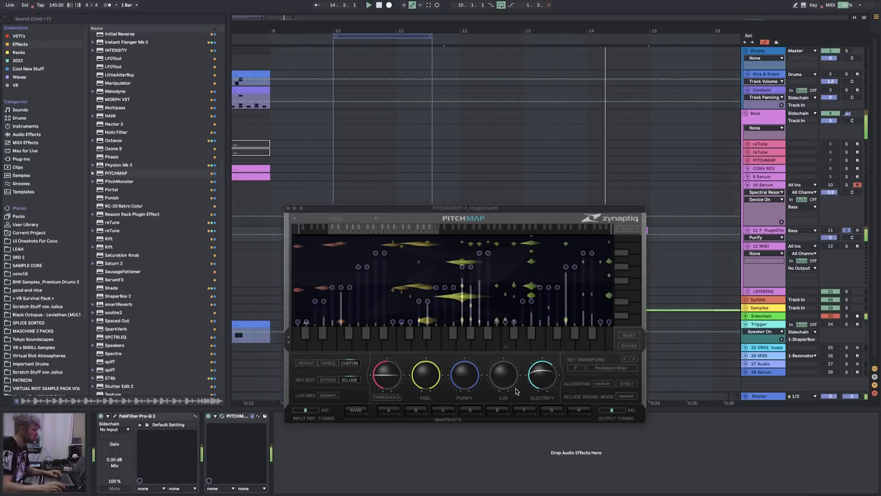
left_click(289, 209)
- Go to the SRD2 garage drum loop at bar 128, select its track, and open the Rezonator interface
left_click_drag(439, 25, 565, 28)
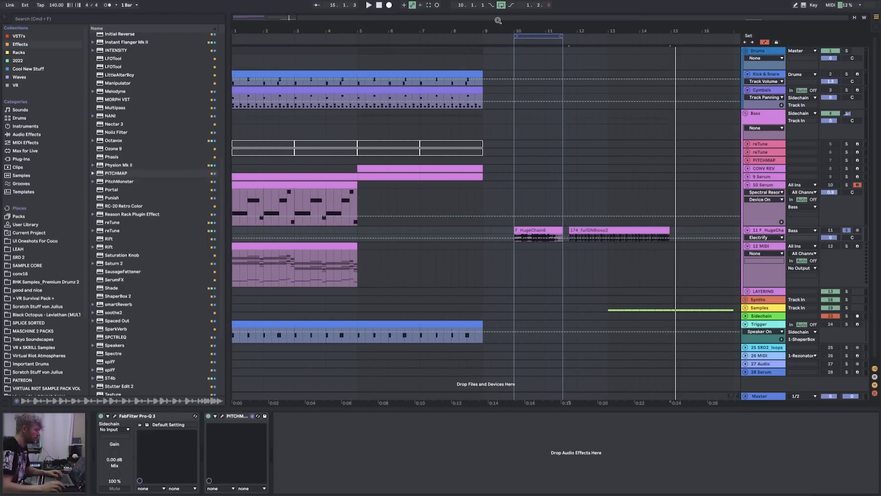
left_click_drag(495, 16, 495, 20)
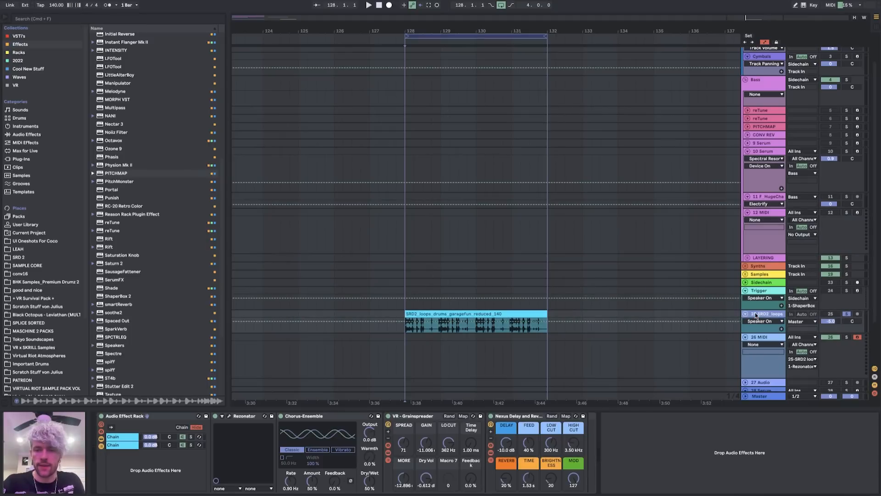
left_click(757, 339)
left_click(755, 312)
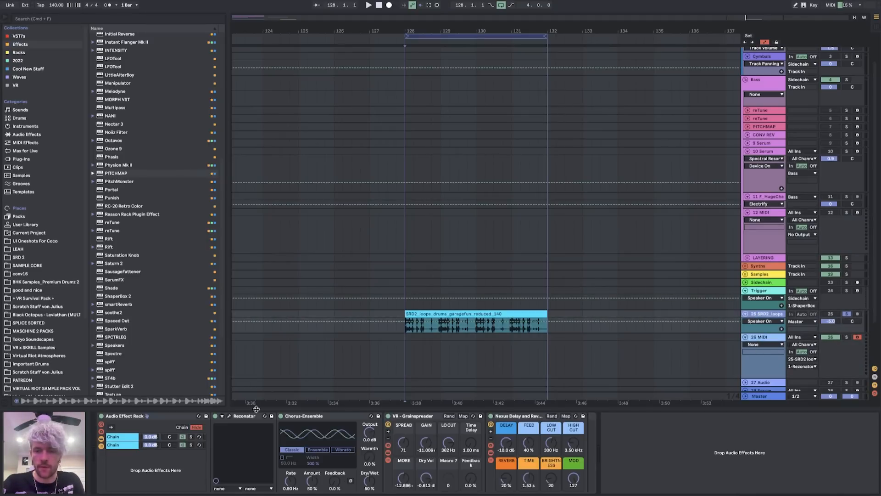
left_click(228, 416)
left_click_drag(414, 82, 203, 29)
left_click(763, 313)
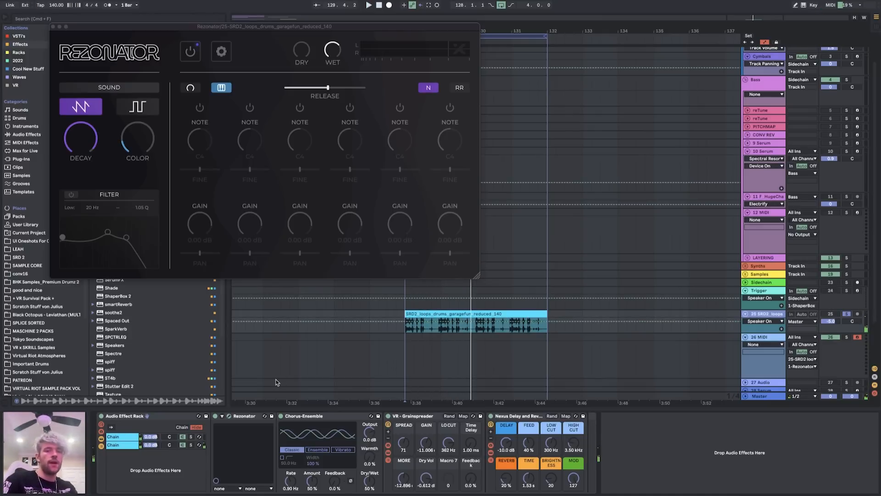
- Compare the drum track's empty rack chain with its effects chain, review the Nexus delay and reverb rack, and audition the loop
left_click(115, 445)
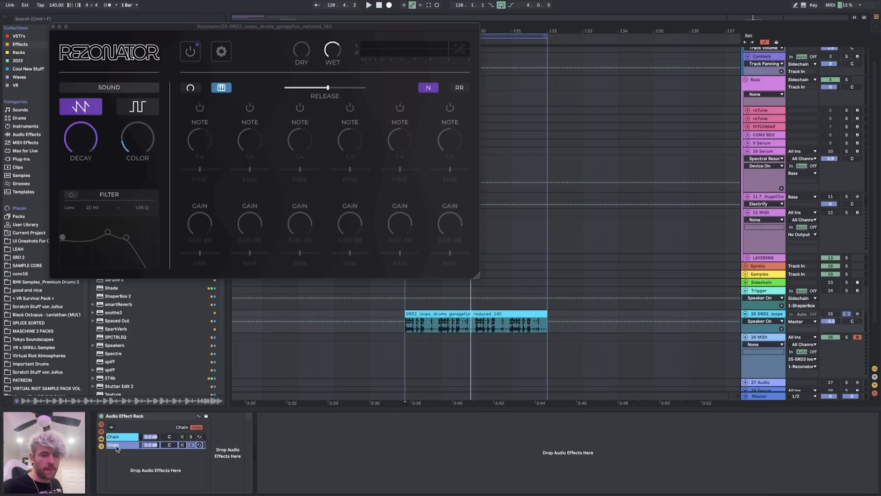
left_click(123, 437)
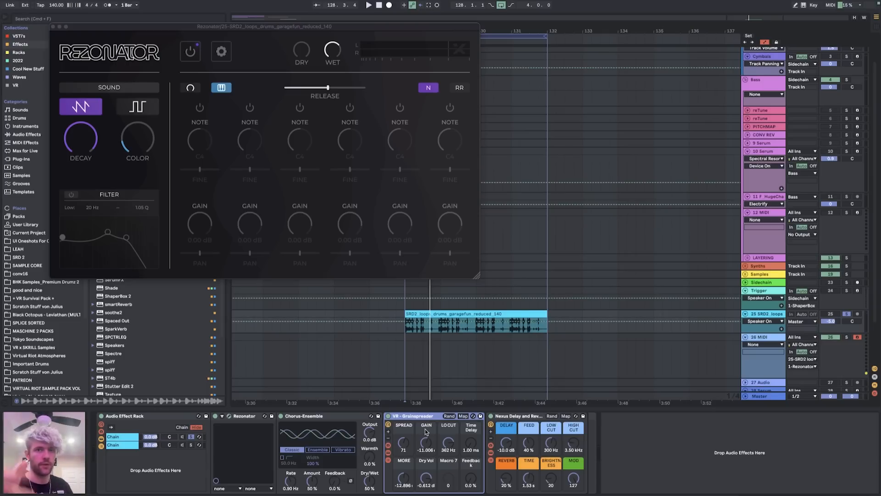
left_click(526, 418)
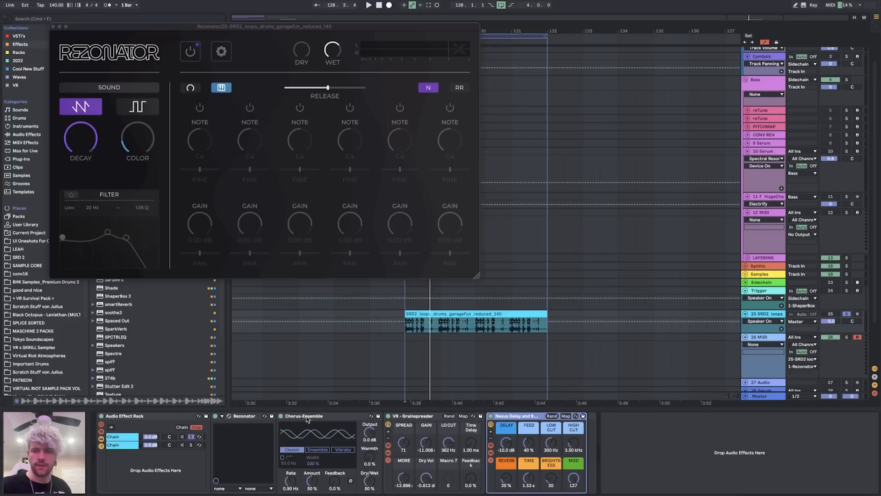
left_click(528, 338)
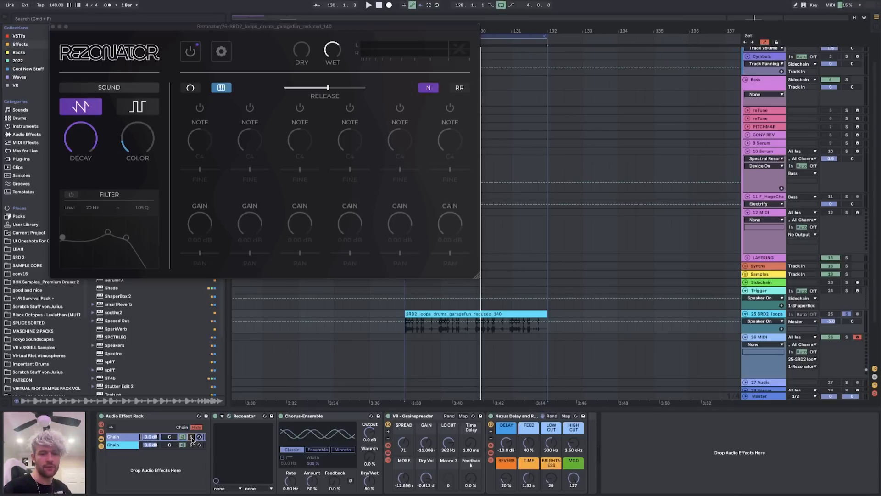
key("space")
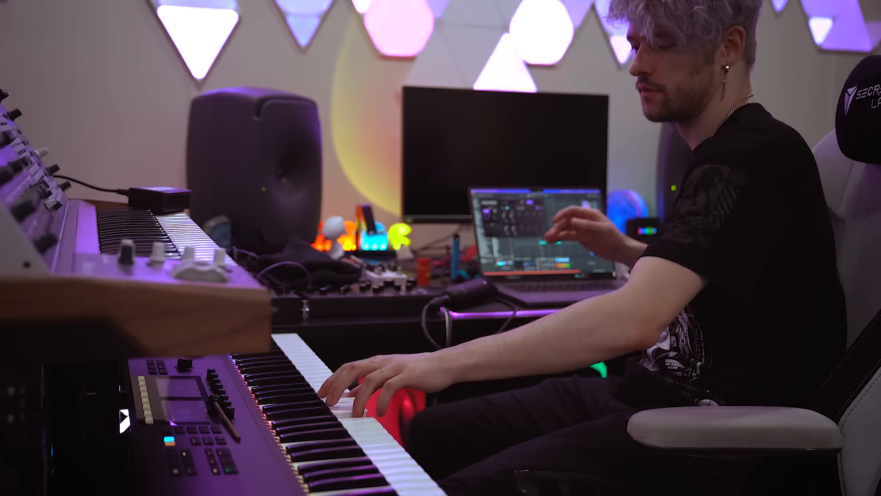
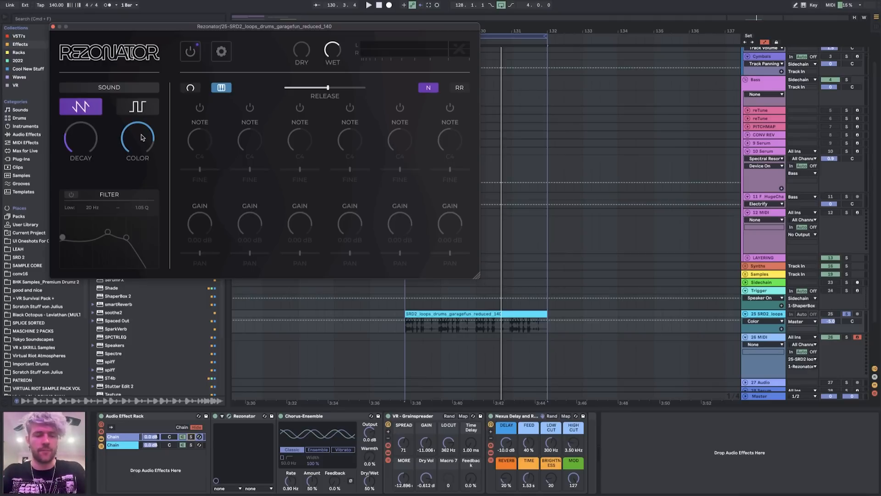
- Switch to the browser to view Xynth's plugins page, then return to Ableton Live
key("super+Tab")
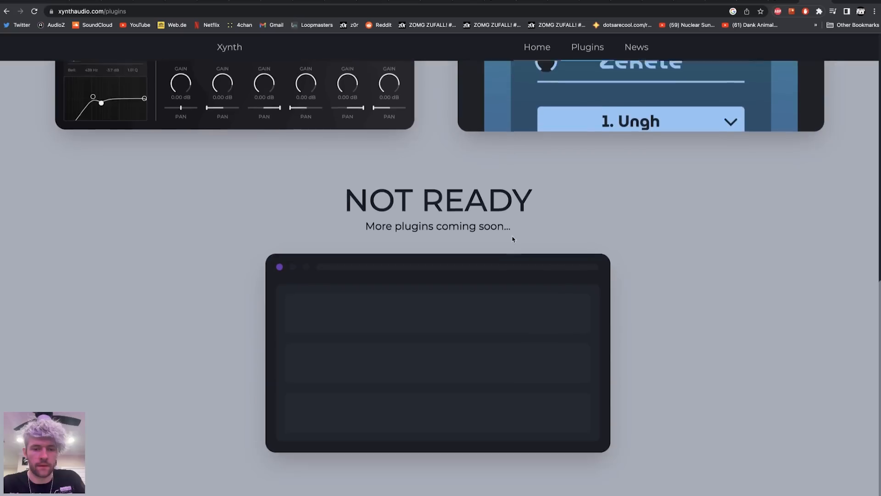
scroll(513, 239, "up", 5)
key("super+Tab")
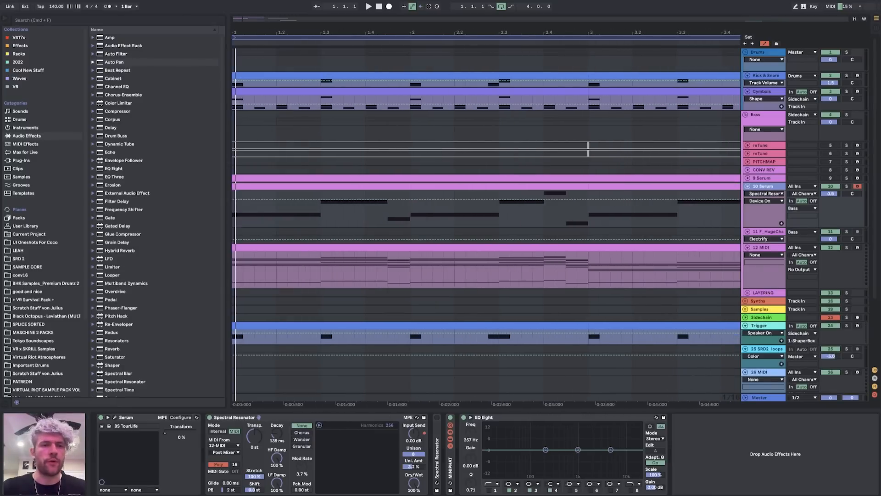
- Zoom the arrangement to its first four bars, audition the 10 Serum bass clip, and select the 12 MIDI clip
left_click_drag(236, 32, 236, 19)
left_click(245, 187)
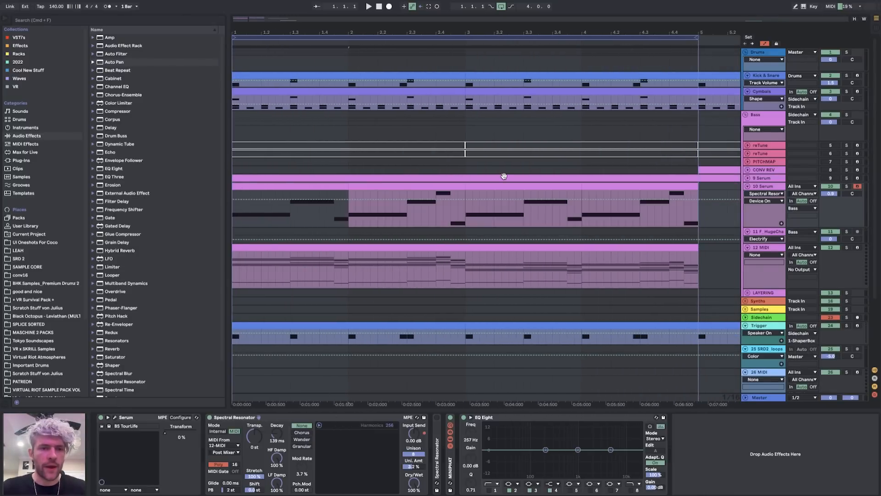
key("space")
key("space")
left_click(326, 249)
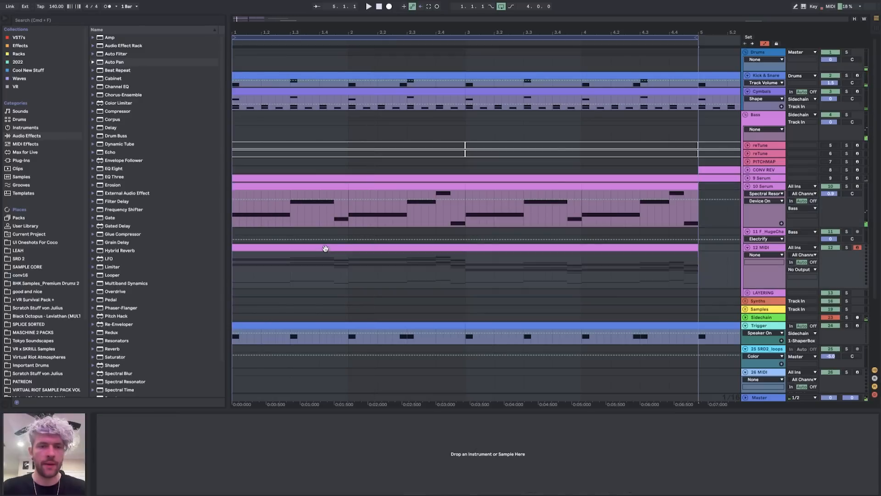
- Select the 10 Serum track and audition its bass through the Spectral Resonator
left_click(615, 195)
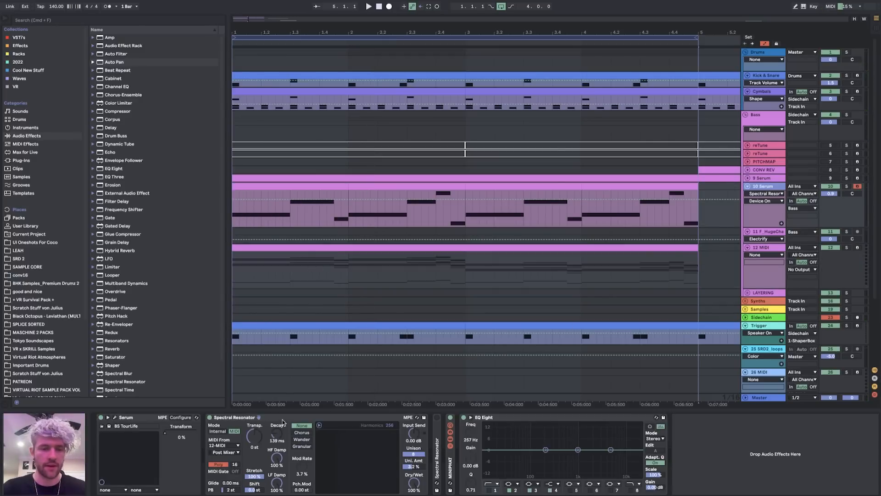
key("space")
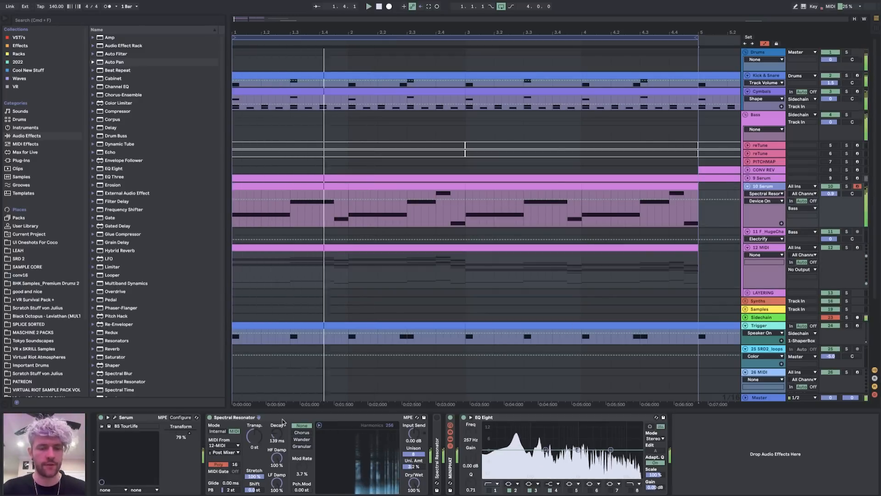
key("space")
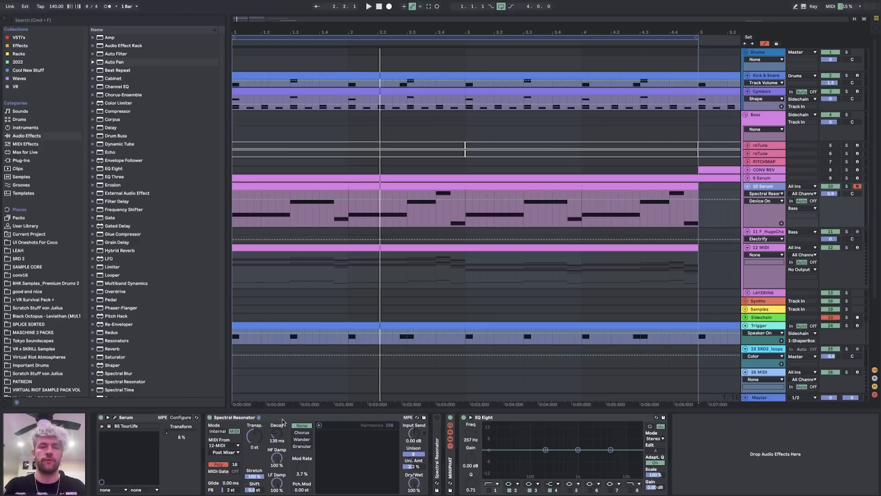
- Group the Spectral Resonator into an Audio Effect Rack, show its chain list, and create a second empty chain
left_click(301, 418)
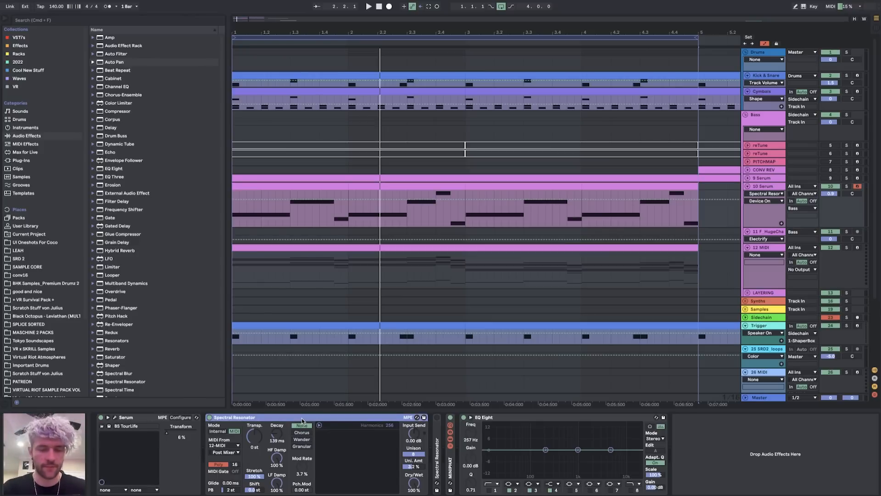
key("super+g")
left_click(210, 441)
left_click(235, 443)
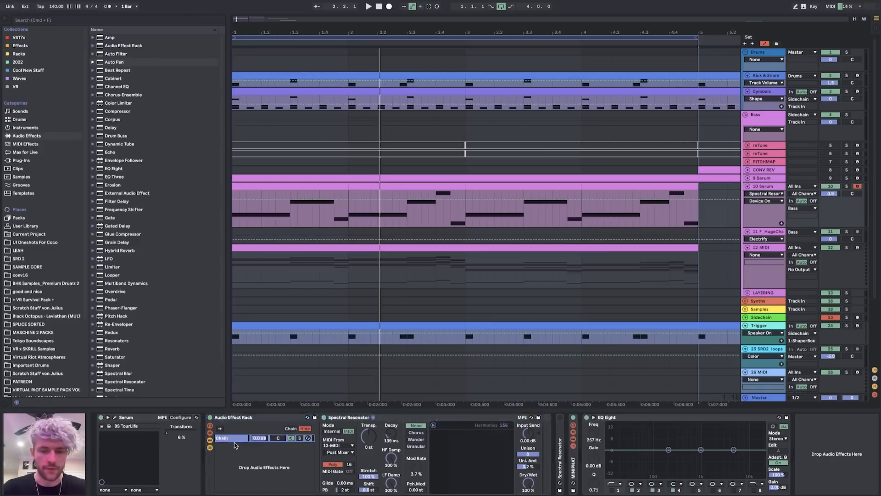
right_click(239, 462)
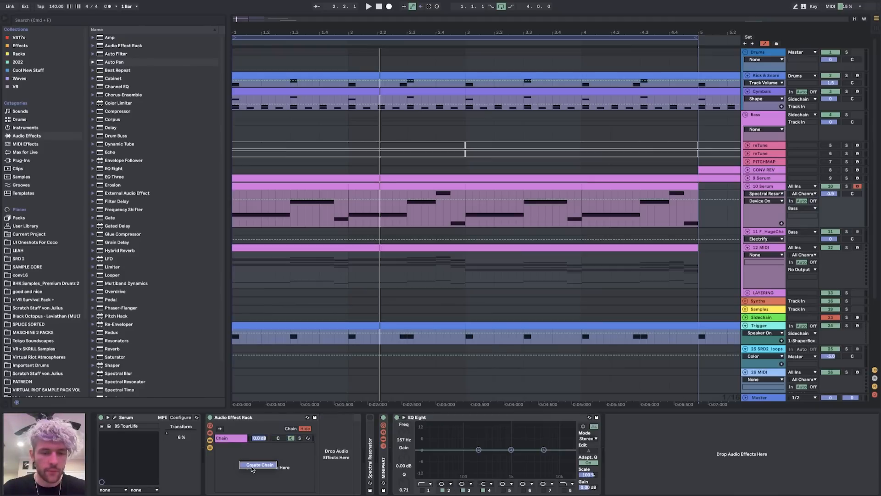
left_click(252, 465)
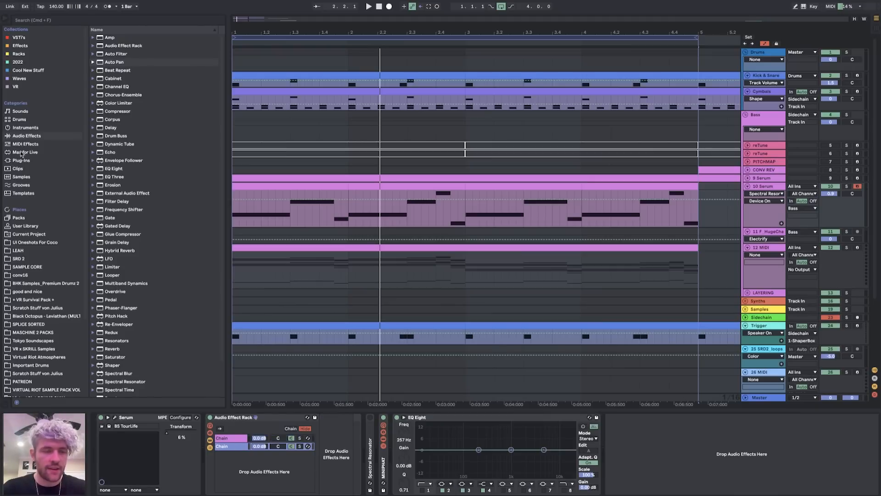
- Add PITCHMAP from the Effects collection to the rack's second chain and enable its MIDIMAP mode
left_click(19, 54)
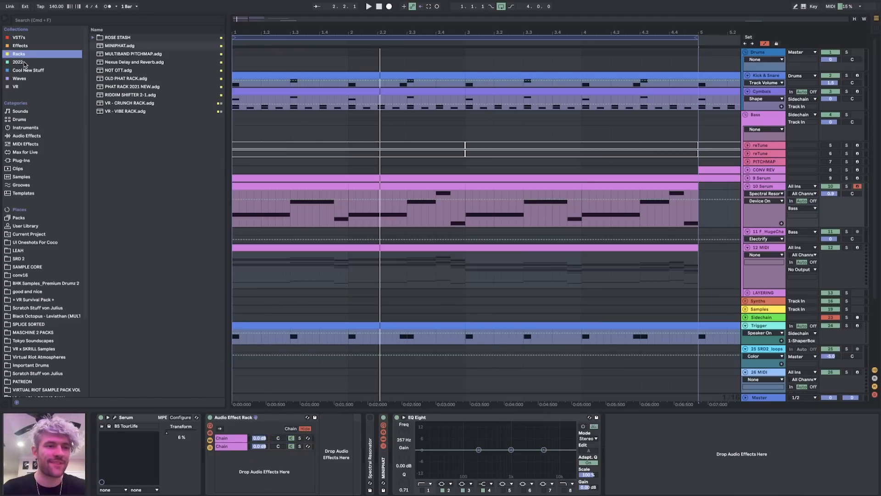
left_click(23, 46)
scroll(164, 295, "down", 10)
mouse_move(117, 115)
left_mouse_down()
mouse_move(203, 301)
mouse_move(245, 450)
mouse_move(334, 448)
left_mouse_up()
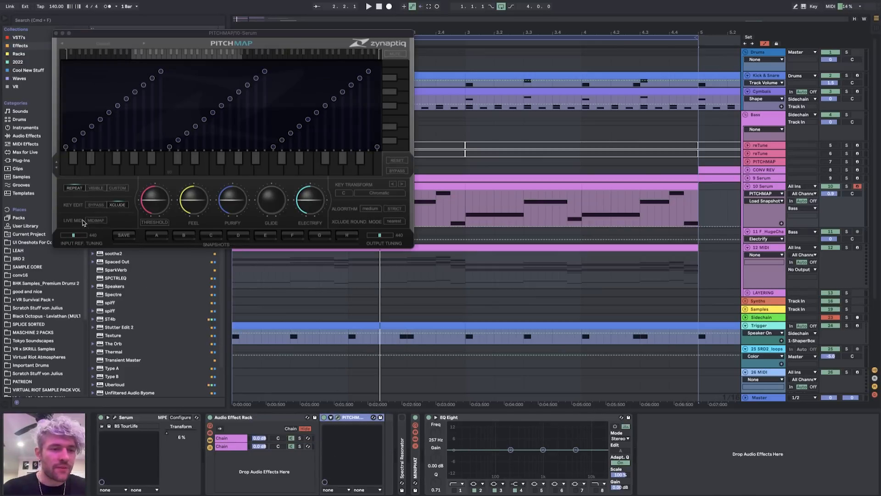
left_click(97, 220)
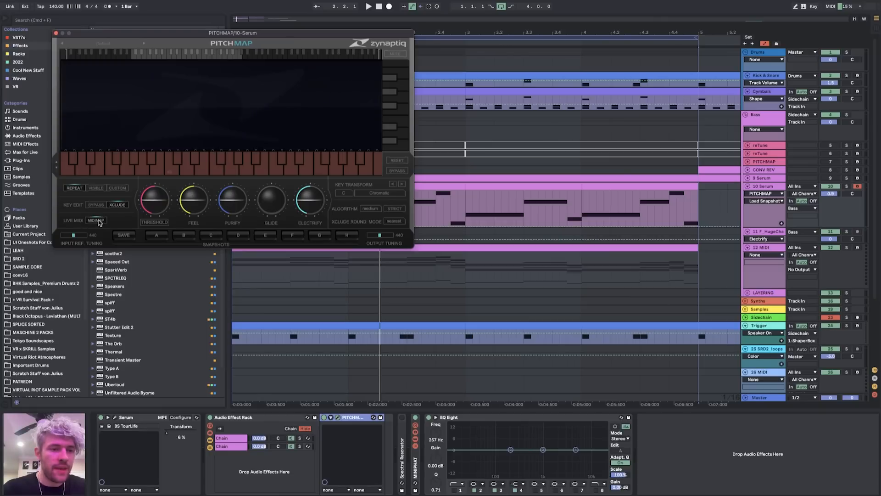
- Route the 12 MIDI track's output to 10-Serum, with 1-PITCHMAP as the destination
left_click(582, 249)
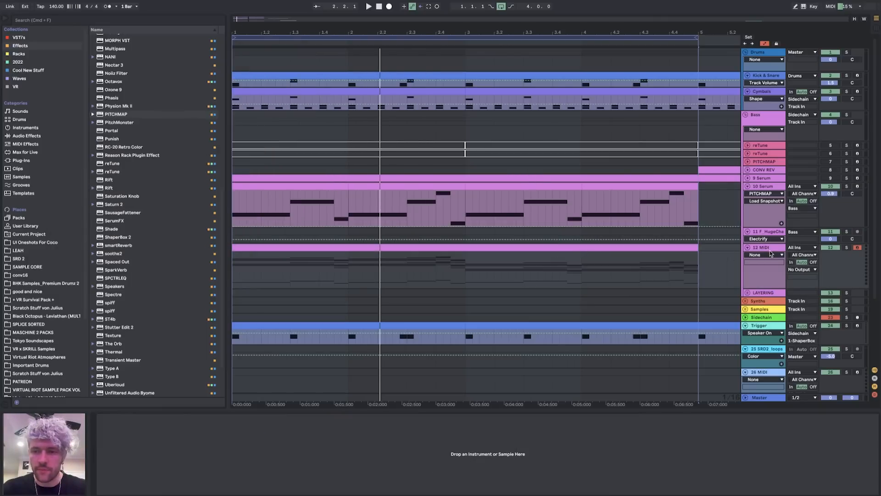
left_click(763, 186)
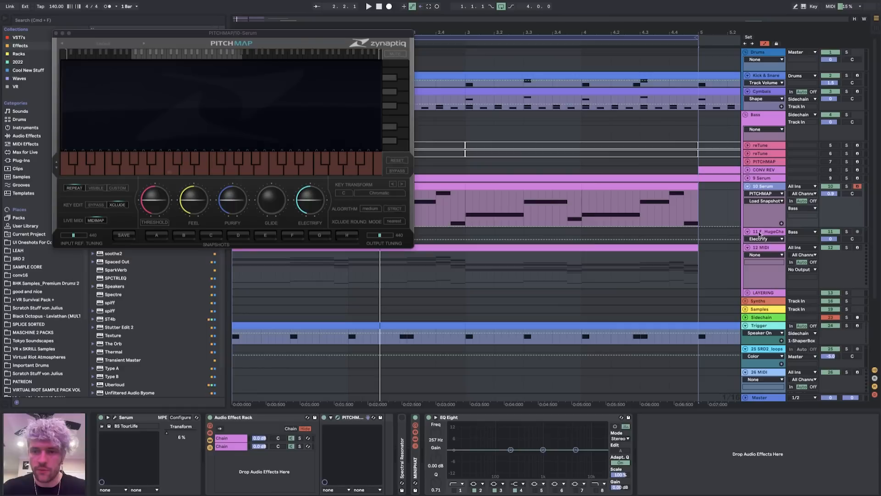
left_click(762, 248)
left_click(803, 269)
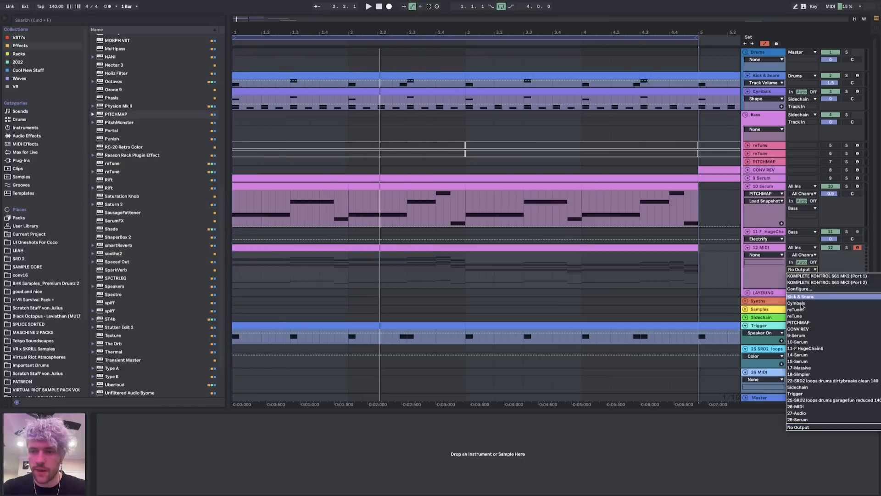
left_click(801, 340)
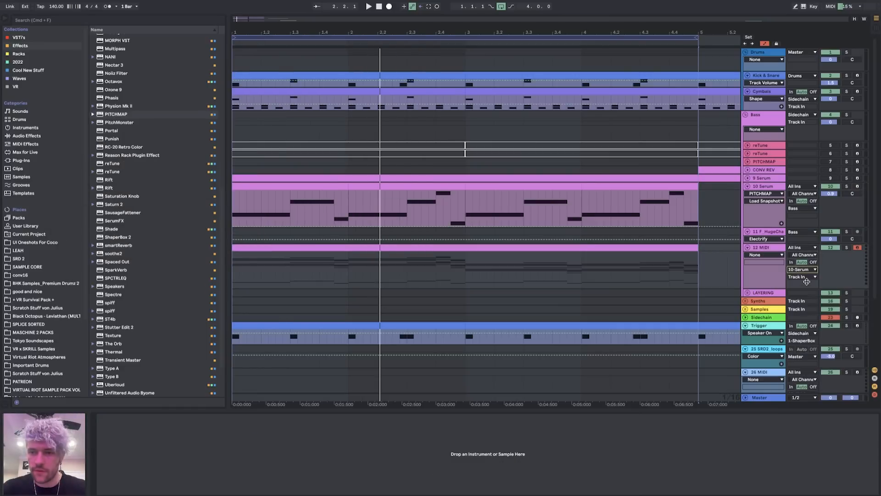
left_click(802, 276)
left_click(816, 389)
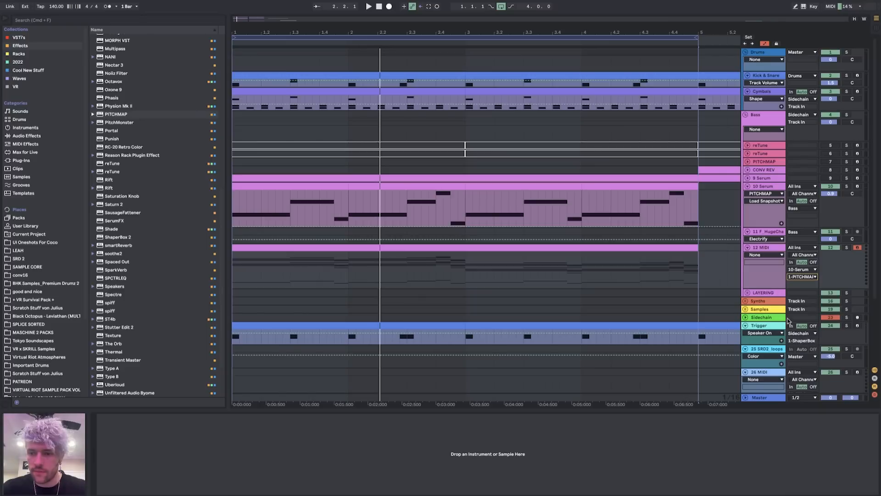
- Solo the PITCHMAP chain on the 10 Serum track and audition the loop while raising Purify
left_click(755, 186)
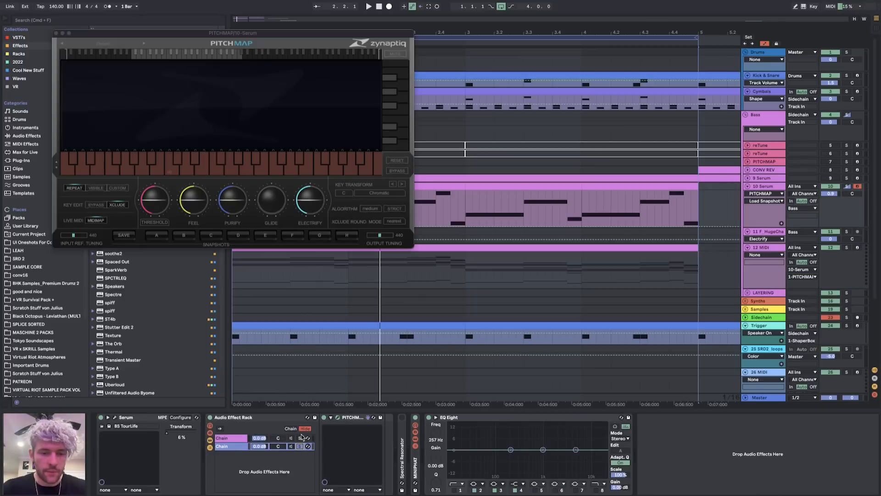
key("space")
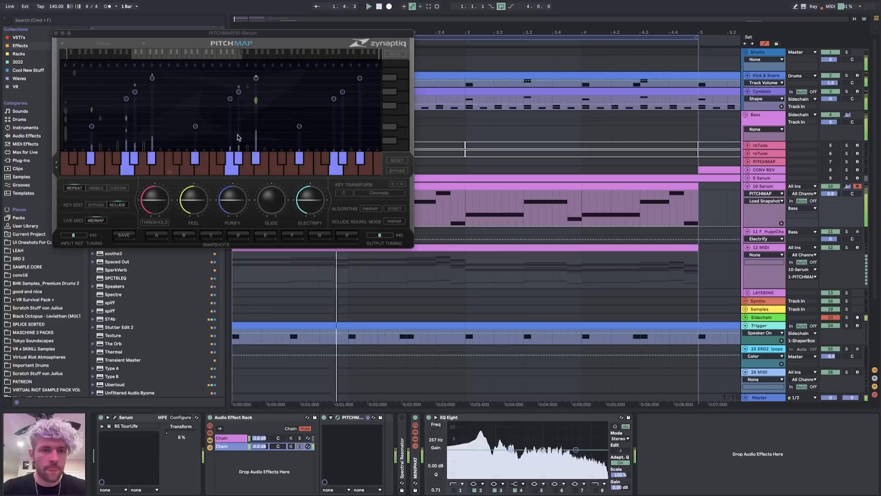
left_click_drag(225, 205, 228, 188)
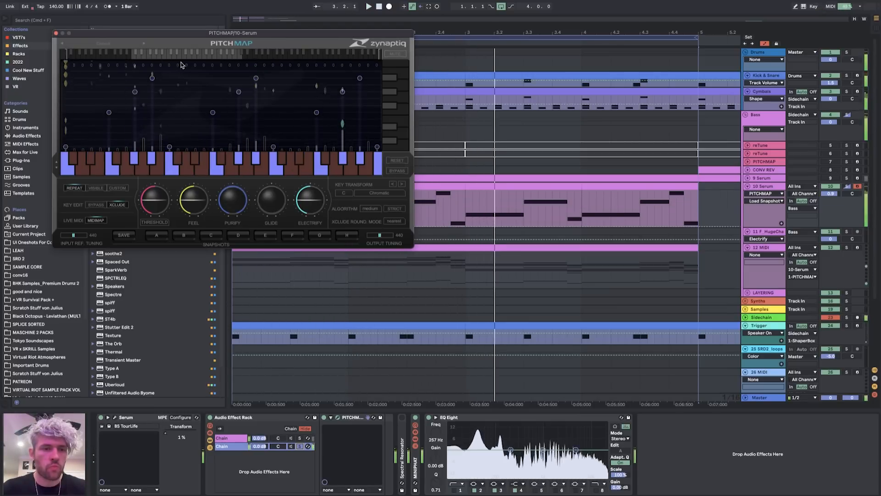
key("space")
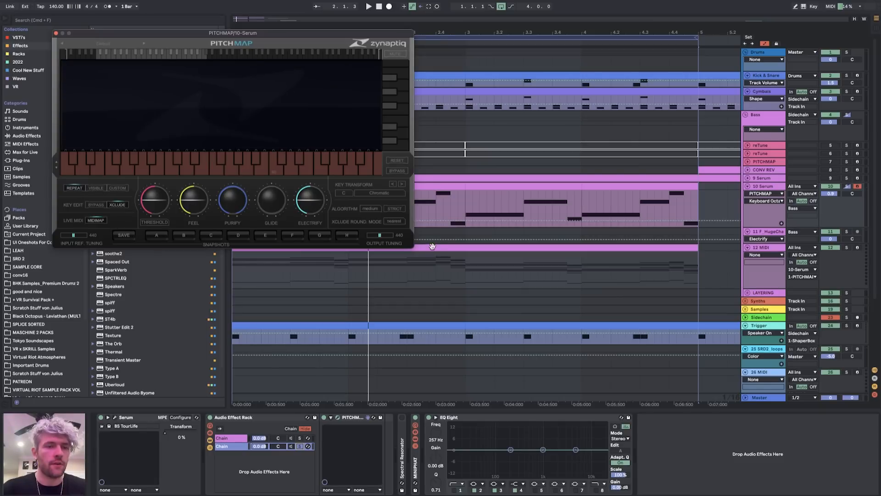
- Open the 12 MIDI clip's notes for review, then reselect the 10 Serum track and audition the loop
double_click(432, 247)
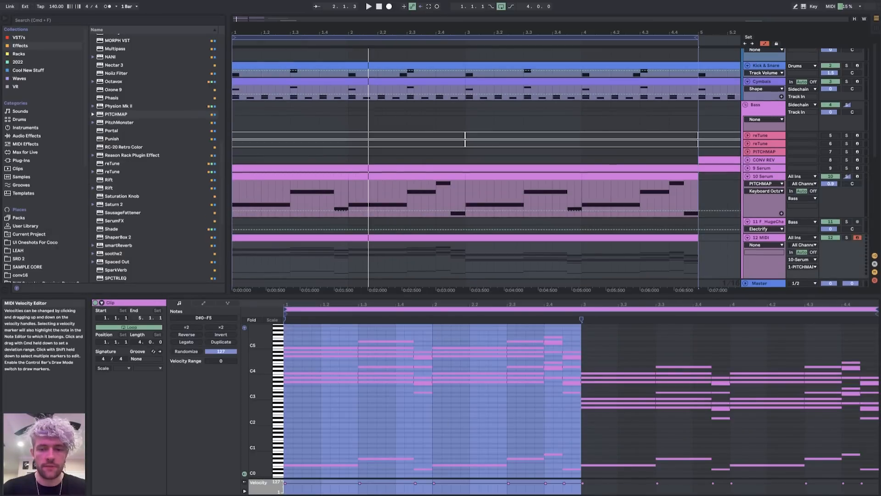
left_click(756, 178)
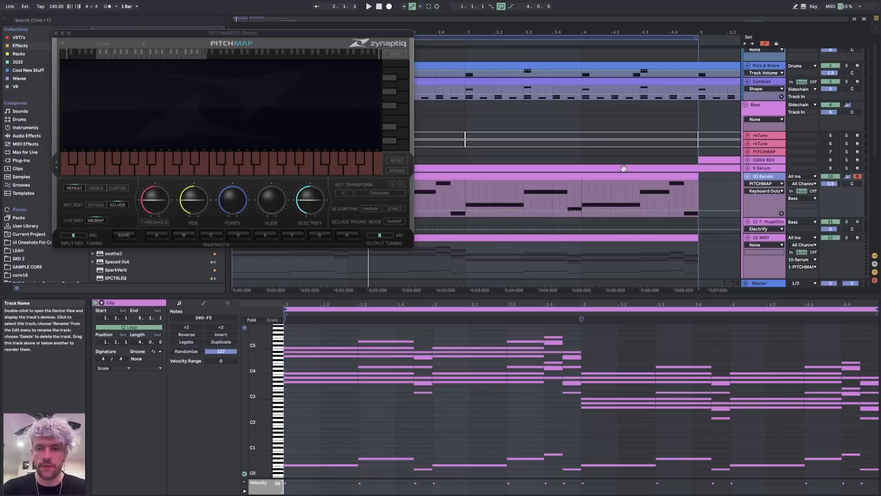
key("space")
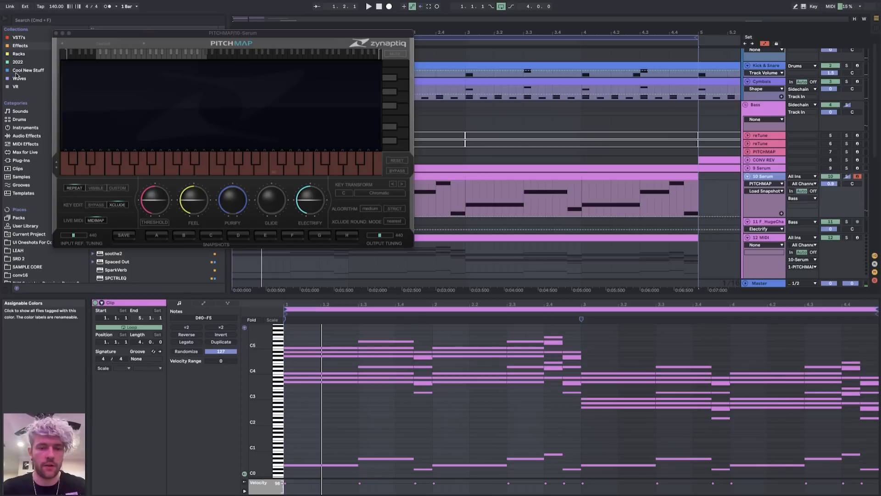
- Switch PITCHMAP from Repeat to Custom key mode and audition the bass against the chord notes
left_click(118, 187)
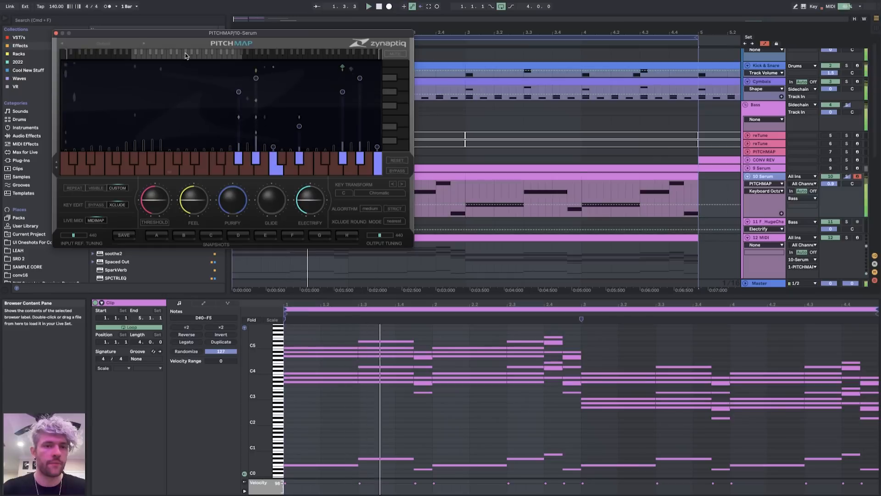
left_click(401, 352)
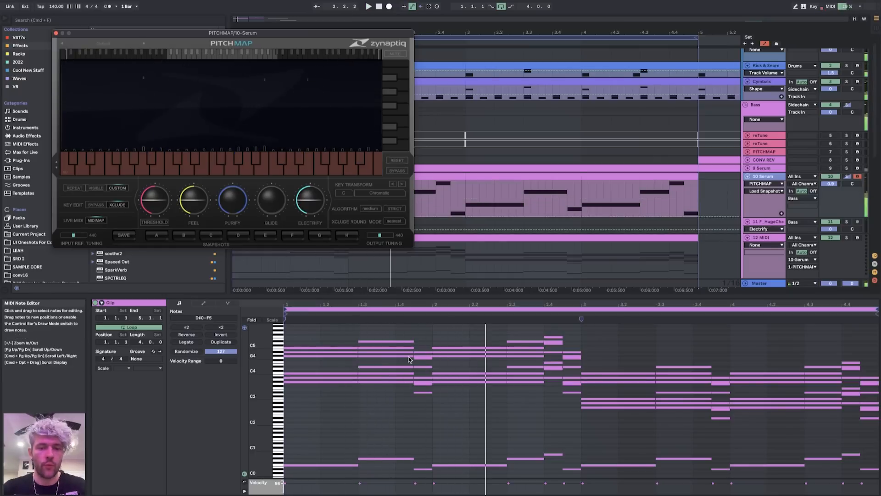
left_click_drag(401, 353, 409, 358)
left_click(407, 358)
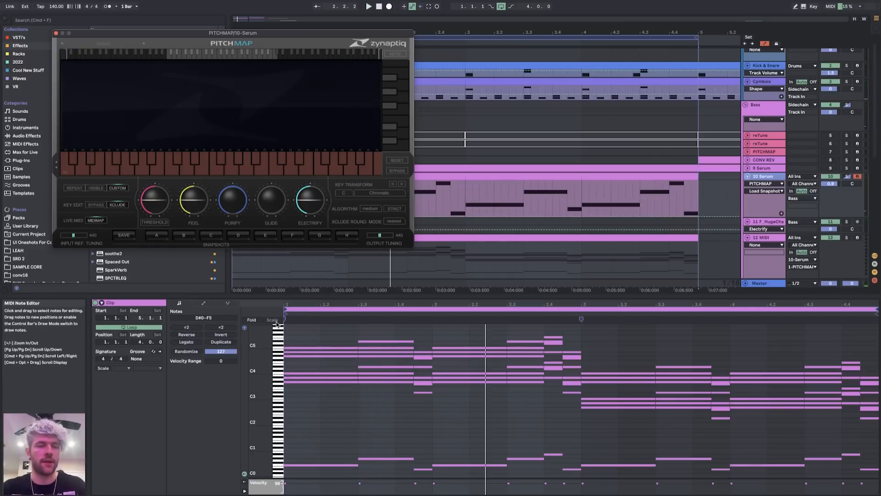
key("space")
- Transpose the upper chord notes from bar 1 to the middle of bar 3 down one octave and audition them
left_click_drag(320, 327, 584, 412)
key("shift+Down")
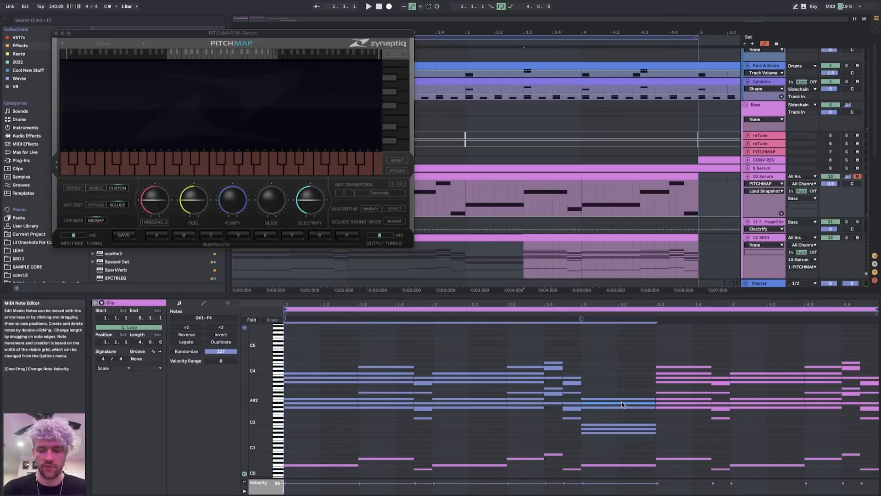
key("space")
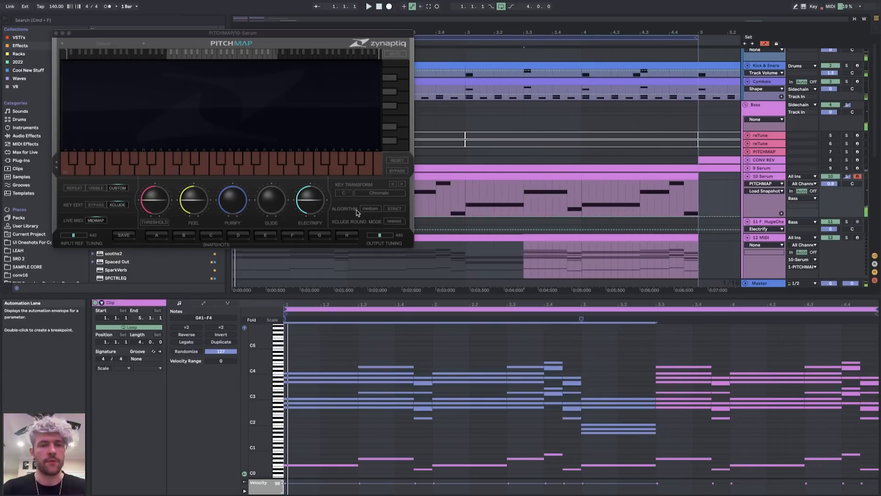
- Set PITCHMAP's exclude rounding mode to down, and compare the sound with MIDIMAP off before turning it back on
left_click(393, 221)
left_click(101, 221)
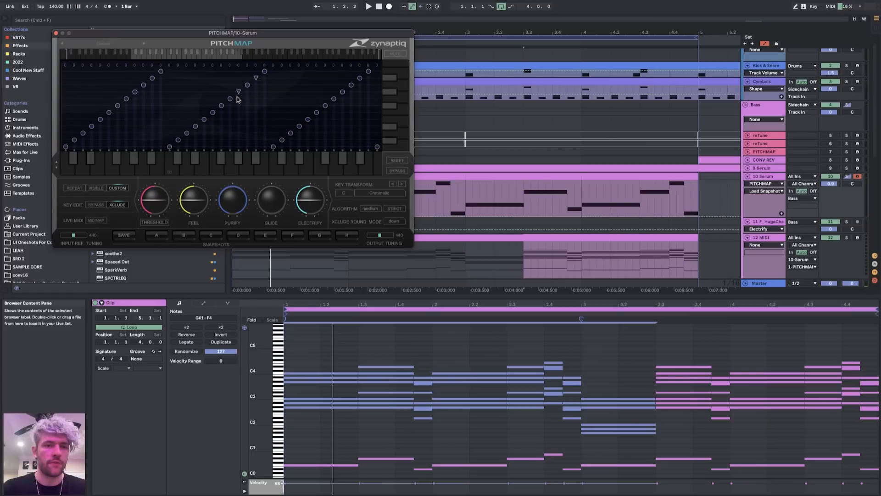
left_click(97, 221)
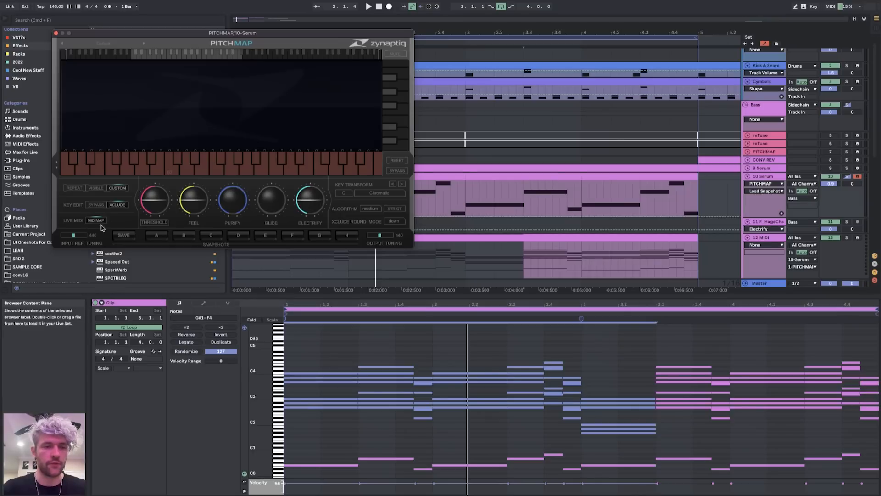
- Audition the bass with the MIDI-mapped chords and select the chord notes in the first half of bar 3
key("space")
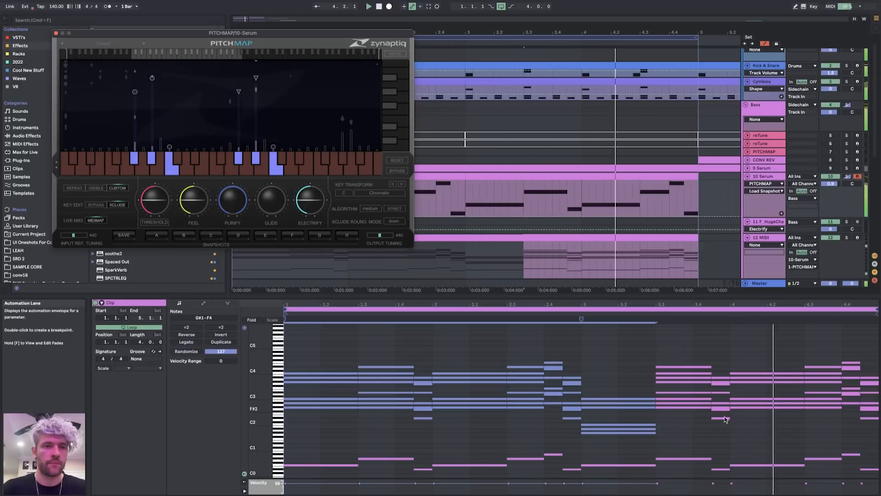
left_click_drag(611, 373, 625, 415)
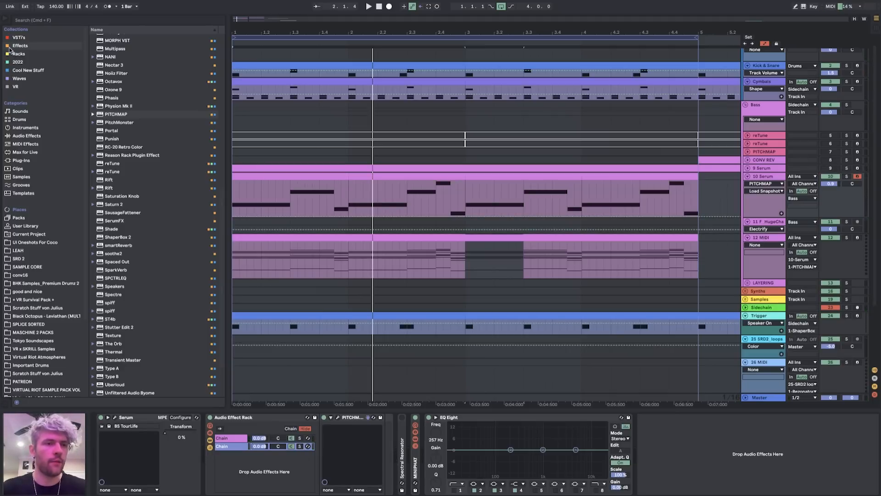
- Load Serum onto the 12 MIDI track, audition the chords, and adjust oscillator A's random phase
left_click(19, 37)
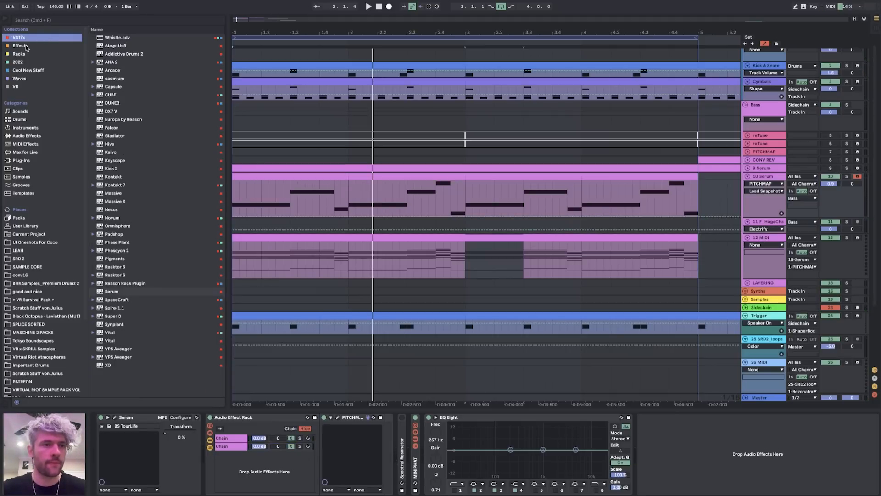
left_click(23, 46)
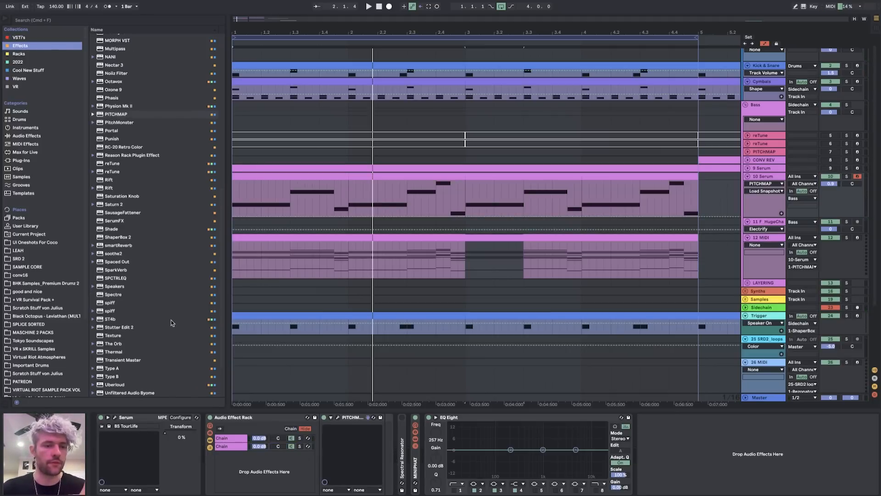
scroll(145, 263, "down", 3)
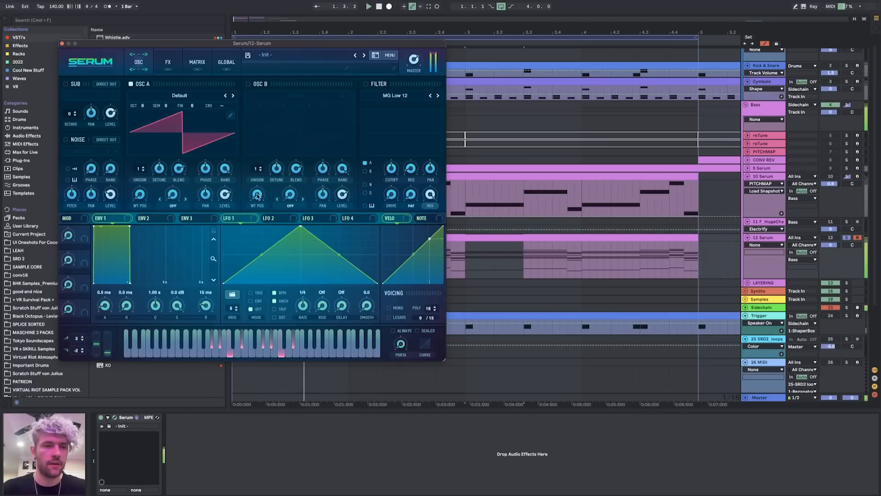
left_click(234, 168)
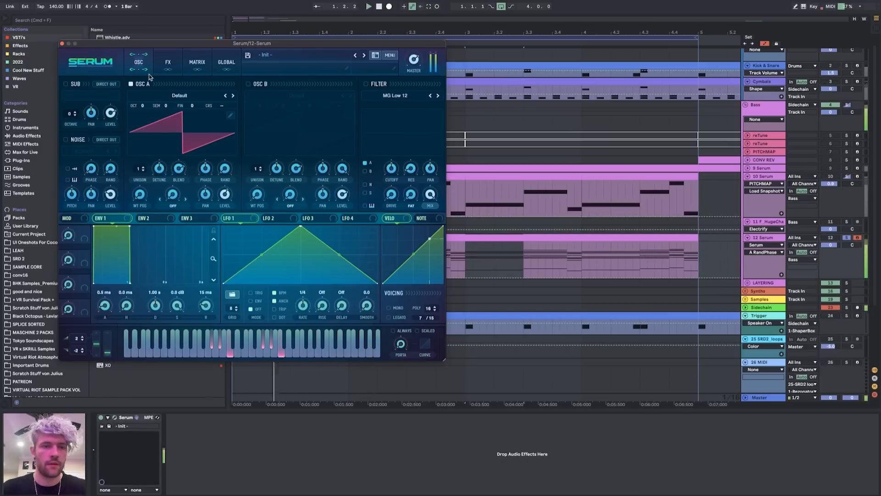
- Close Serum and route the 12 Serum track's output to 10-Serum, feeding the MORPH VST input
left_click(62, 44)
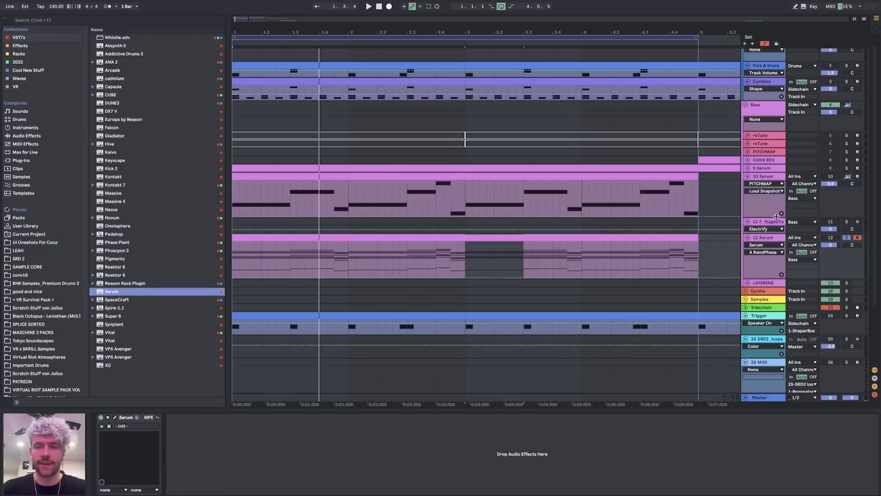
left_click(765, 178)
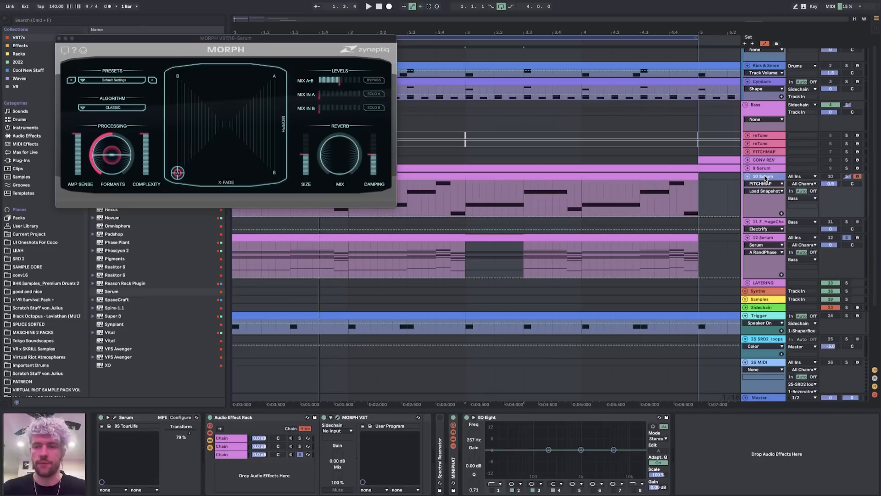
left_click(765, 237)
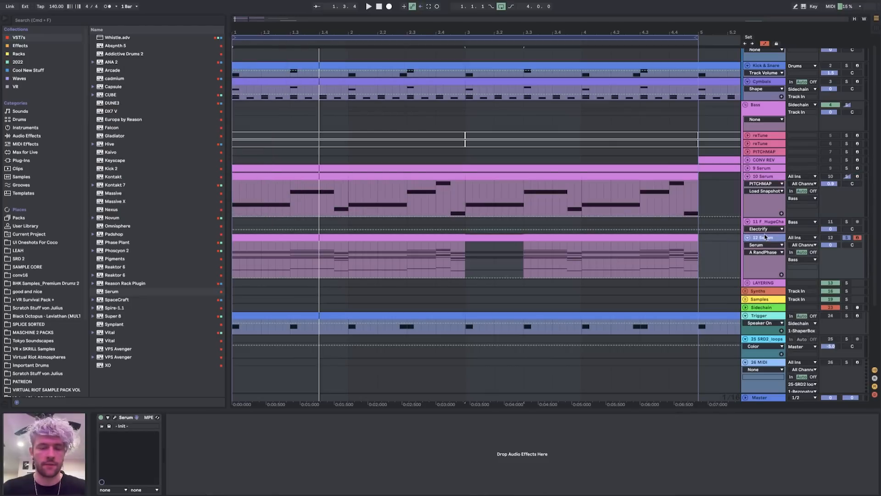
left_click(798, 260)
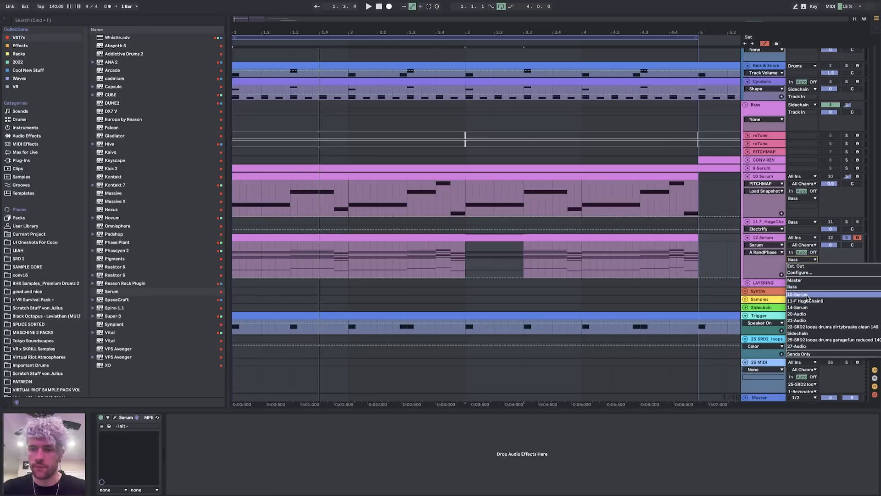
left_click(799, 294)
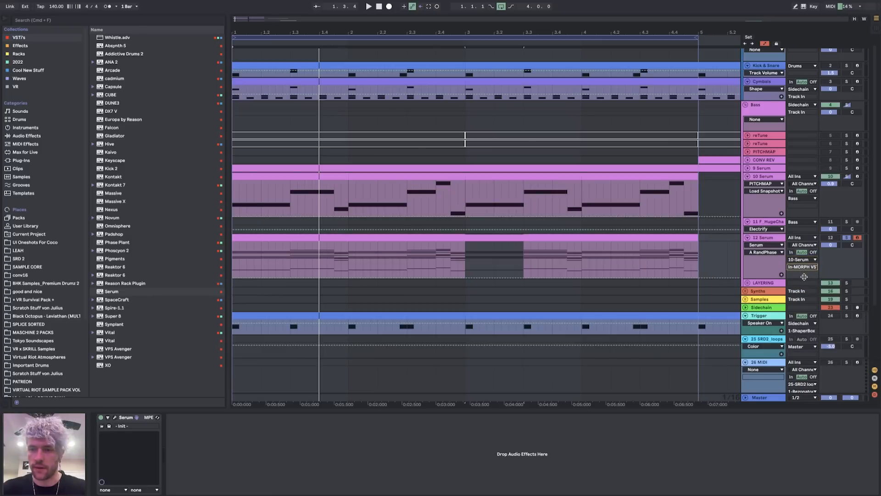
- Play the loop through MORPH on the 10 Serum track, moving the X-fade fully across and the morph to about midway
left_click(764, 177)
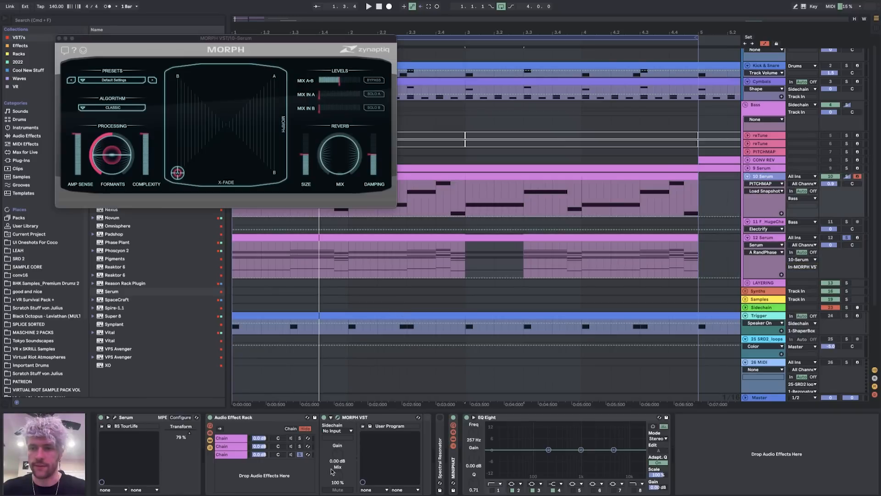
key("space")
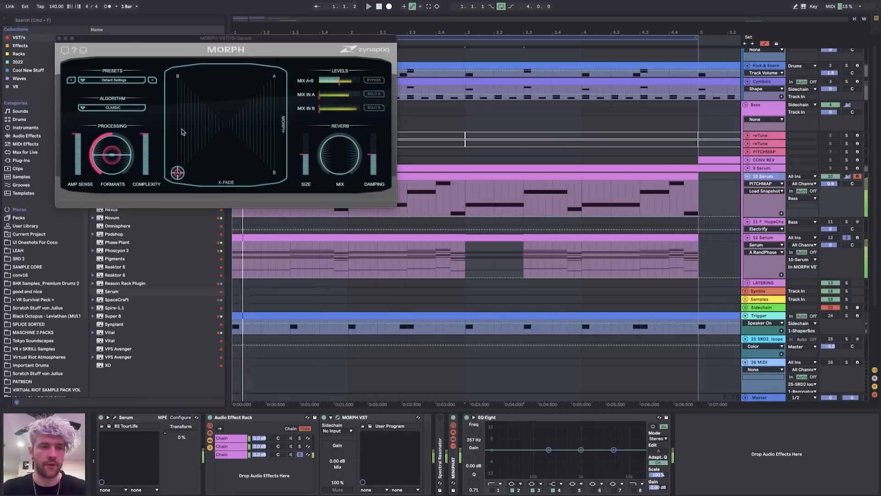
mouse_move(178, 173)
left_mouse_down()
mouse_move(166, 69)
mouse_move(158, 121)
mouse_move(329, 125)
left_mouse_up()
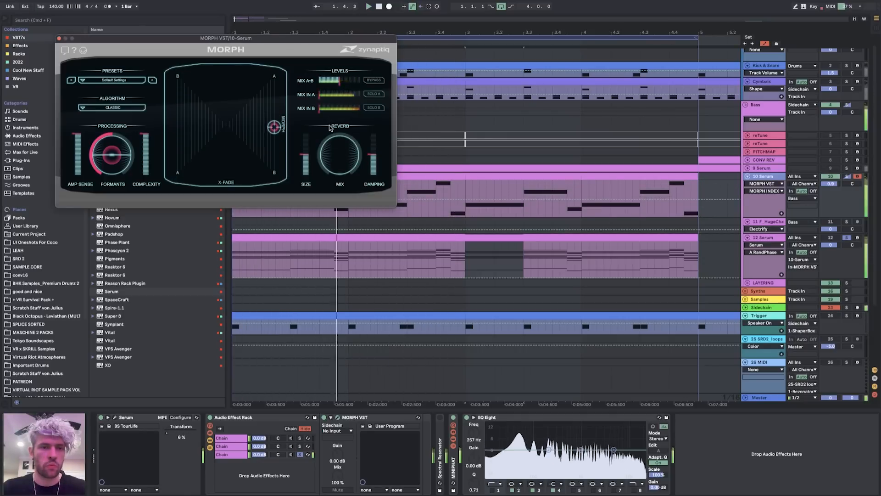
- Try MORPH's TIGHT algorithm on the loop and nudge the morph position while listening
left_click(113, 107)
left_click(132, 127)
key("space")
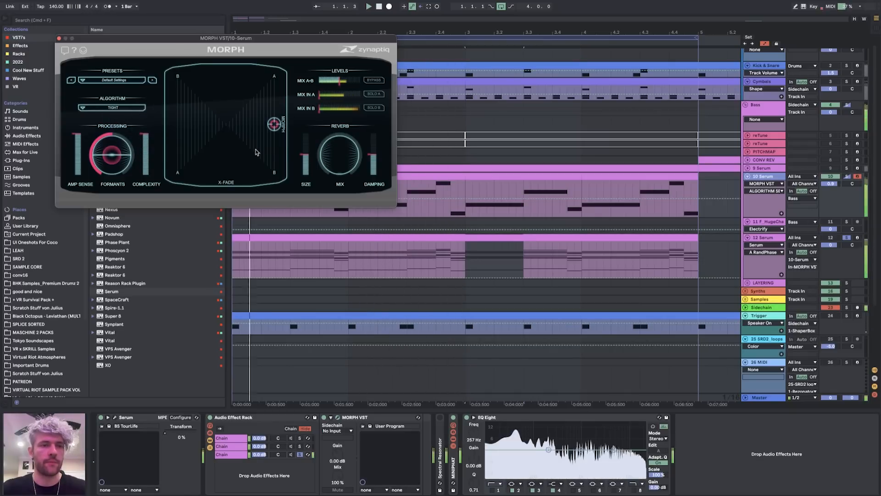
mouse_move(277, 124)
left_mouse_down()
mouse_move(280, 106)
mouse_move(276, 125)
left_mouse_up()
- Try MORPH's INTERWEAVE algorithm while adjusting the morph position and formants
left_click(110, 108)
left_click(138, 120)
mouse_move(273, 124)
left_mouse_down()
mouse_move(277, 113)
mouse_move(286, 122)
left_mouse_up()
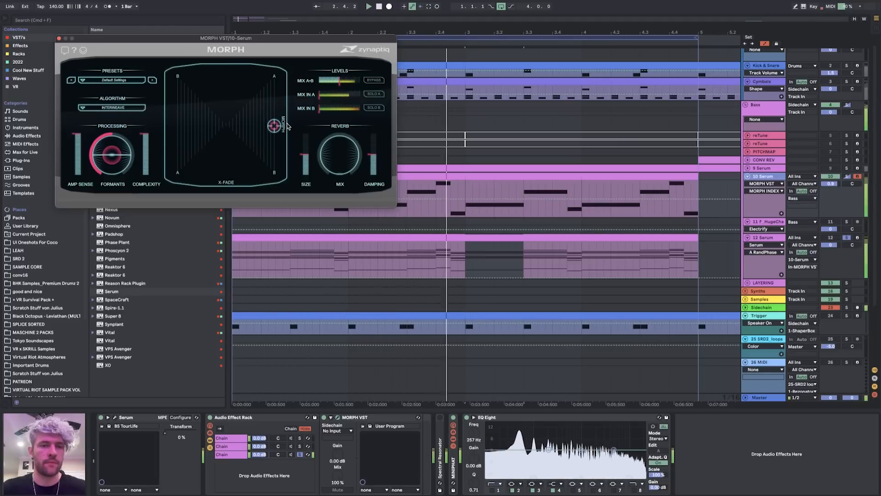
mouse_move(110, 151)
left_mouse_down()
mouse_move(106, 162)
mouse_move(111, 153)
left_mouse_up()
- Set MORPH's algorithm to CLASSIC and fine-tune the morph position and formants during playback
left_click(108, 108)
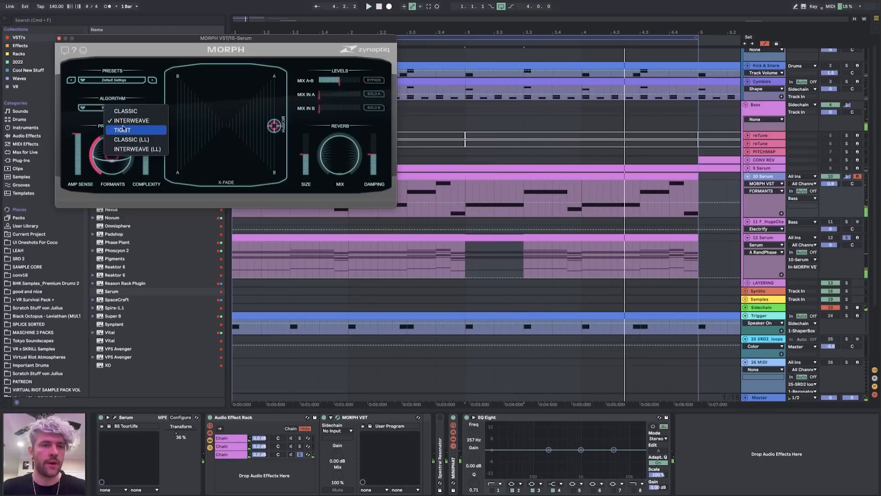
left_click(125, 111)
left_click_drag(274, 125, 274, 122)
mouse_move(111, 154)
left_mouse_down()
mouse_move(129, 134)
mouse_move(117, 149)
left_mouse_up()
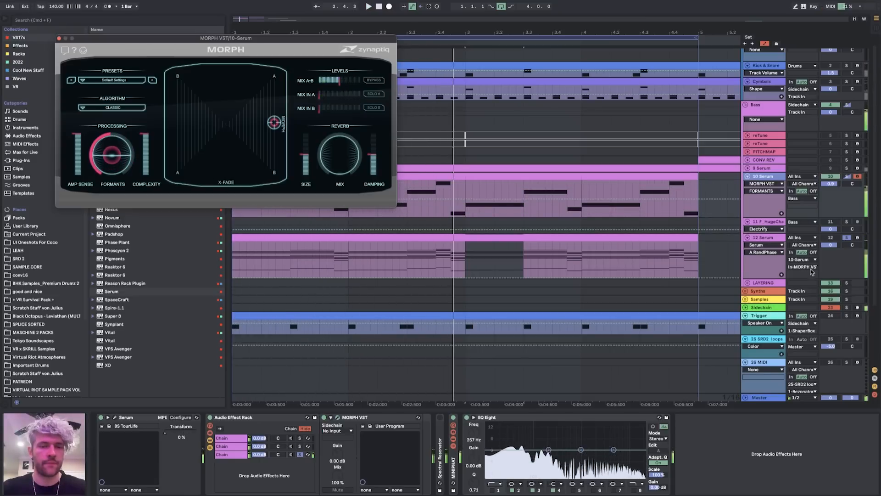
- In the 12 Serum track's Serum, set oscillator A's unison to 16 voices, adjust its detune and audition the result
left_click(543, 235)
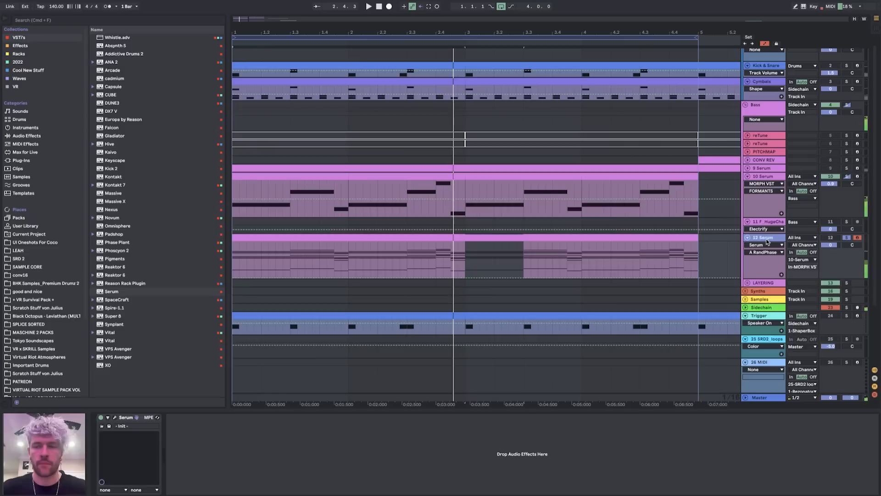
left_click(114, 418)
mouse_move(151, 170)
left_mouse_down()
mouse_move(152, 160)
mouse_move(159, 177)
mouse_move(160, 169)
left_mouse_up()
key("space")
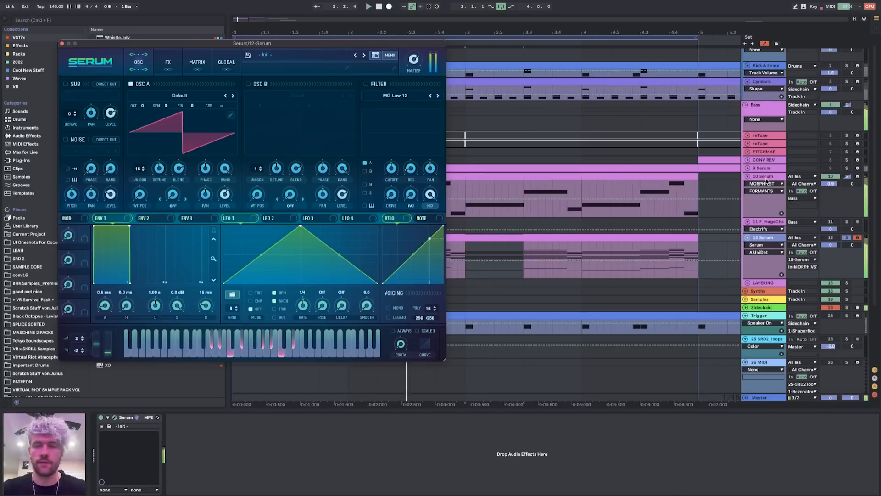
- Lower MORPH's formants to about 0.27 on the 10 Serum track and raise the morph position while keeping the X-fade full
left_click(763, 176)
left_click_drag(112, 157, 115, 165)
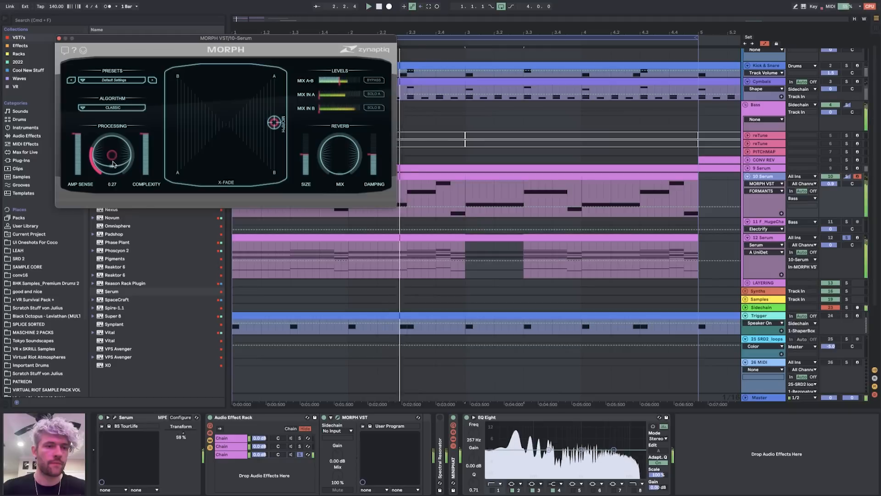
left_click_drag(275, 122, 310, 110)
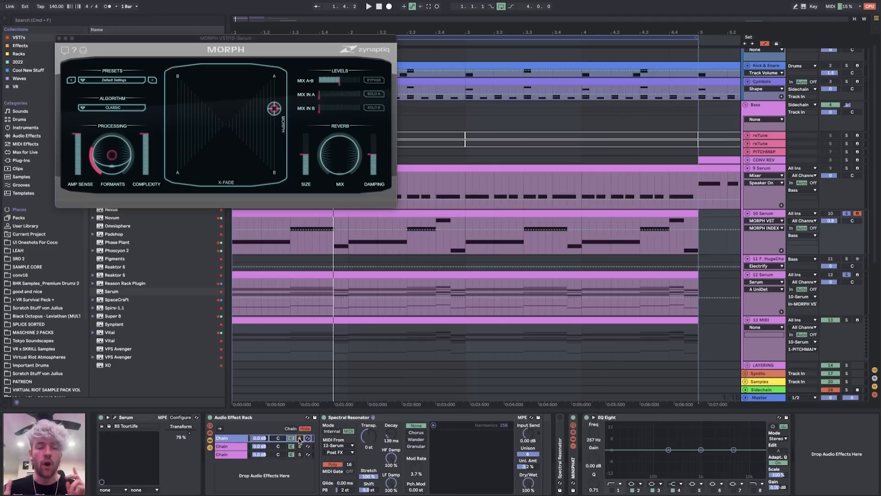
- Play the loop and solo the rack's Spectral Resonator, PITCHMAP and MORPH chains in turn to compare their sounds
left_click(299, 439)
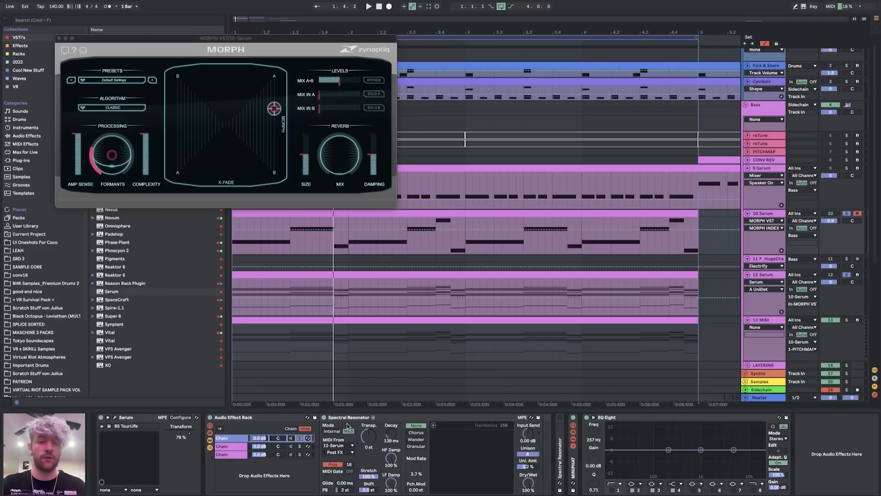
left_click(301, 455)
left_click(300, 439)
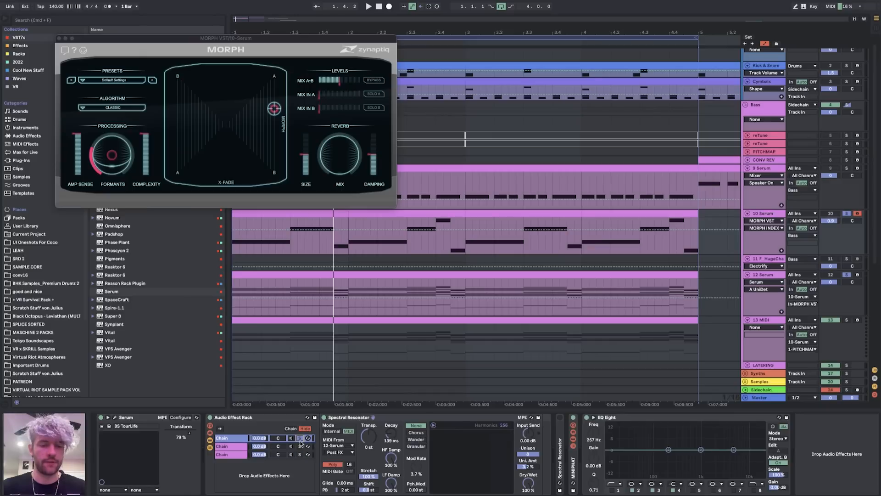
key("space")
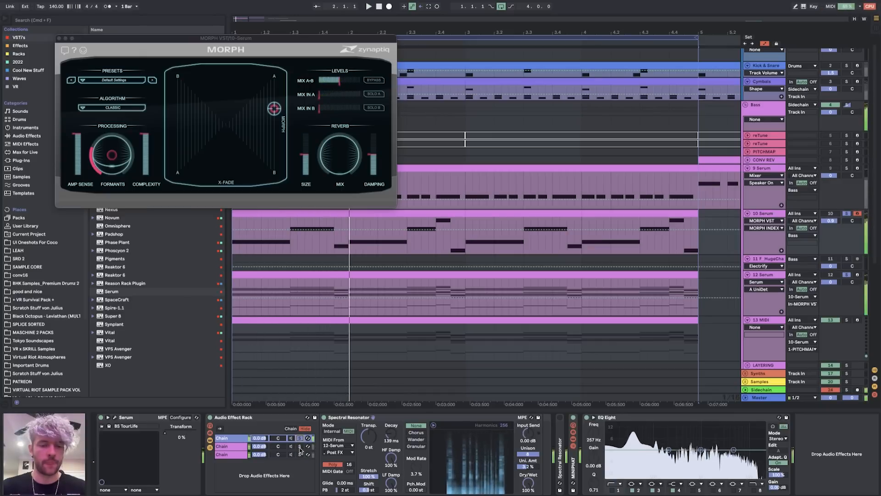
left_click(299, 447)
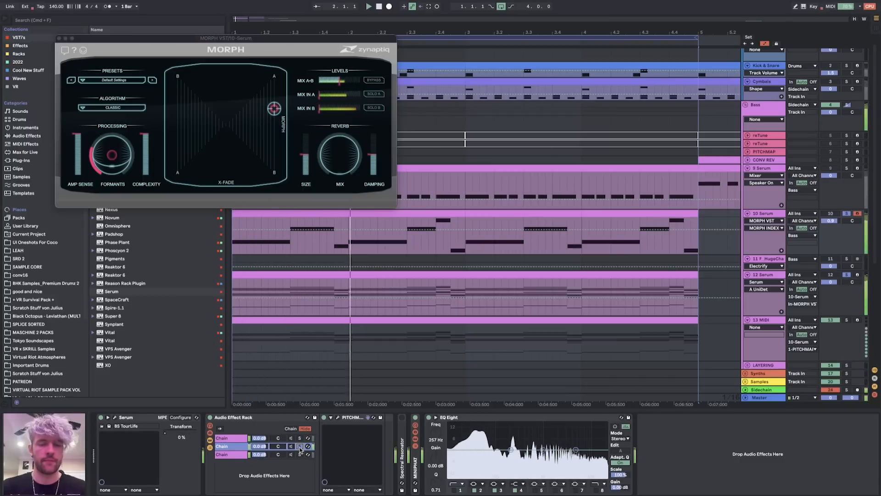
left_click(301, 454)
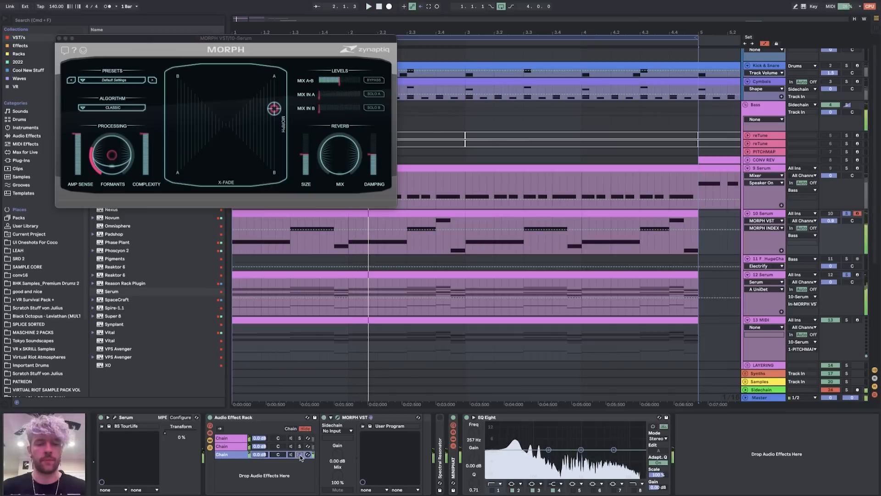
left_click(300, 454)
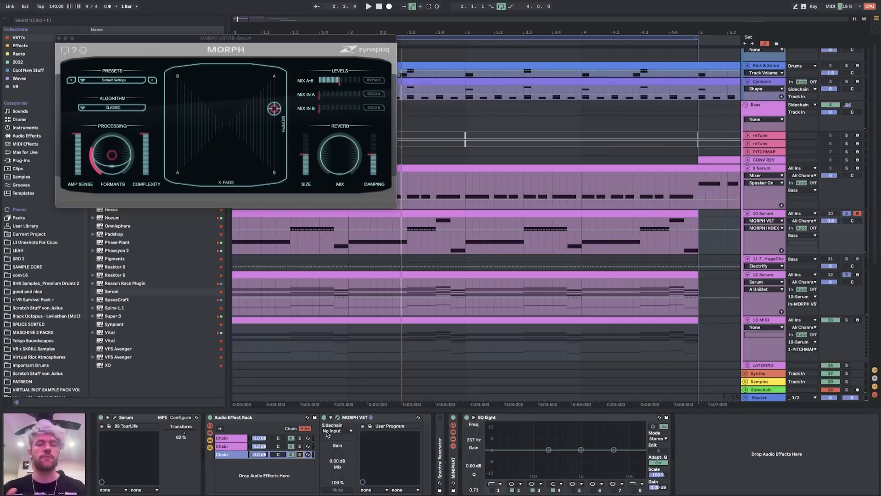
- Review the devices in each of the three Audio Effect Rack chains and check MORPH's morph and X-fade position
left_click(231, 438)
left_click(230, 447)
left_click(228, 455)
left_click(231, 446)
left_click(232, 439)
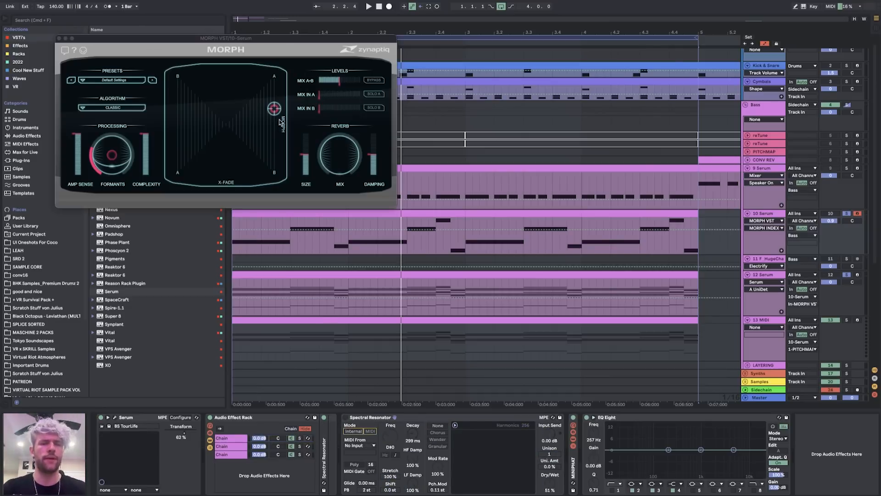
mouse_move(274, 110)
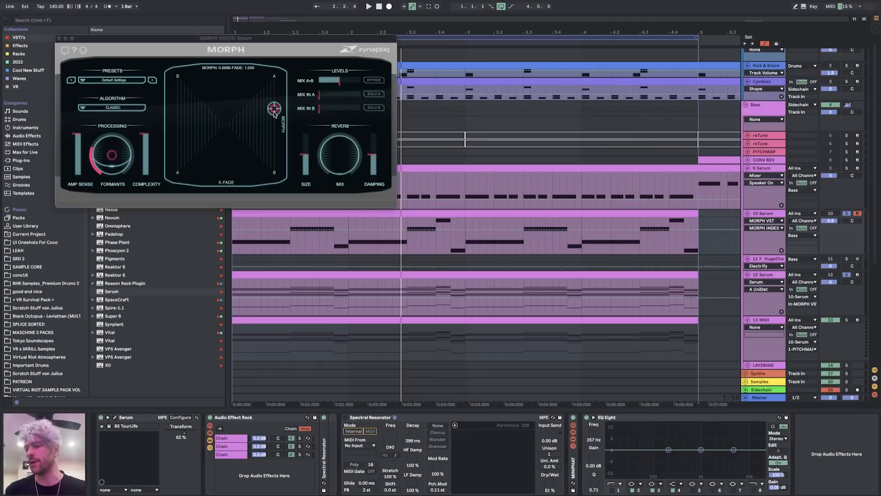
double_click(278, 419)
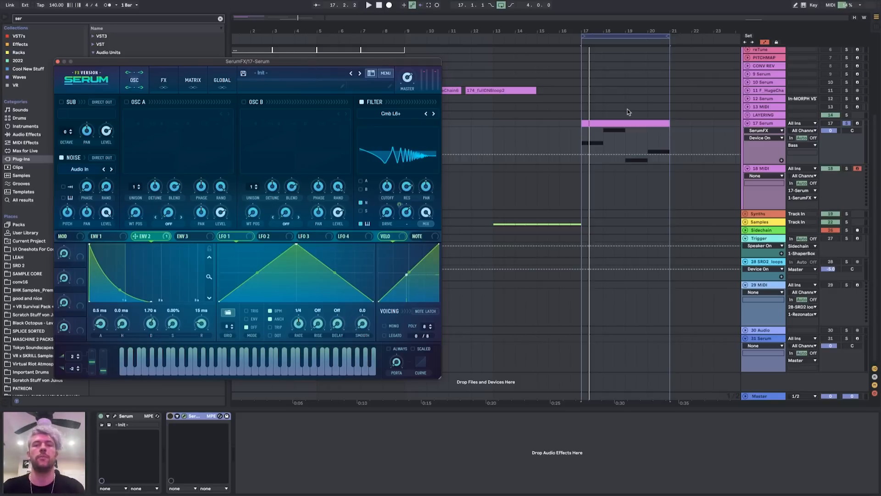
- Select the 17 Serum clip at bars 17 to 21, open the track's Serum and audition its notes
left_click(599, 122)
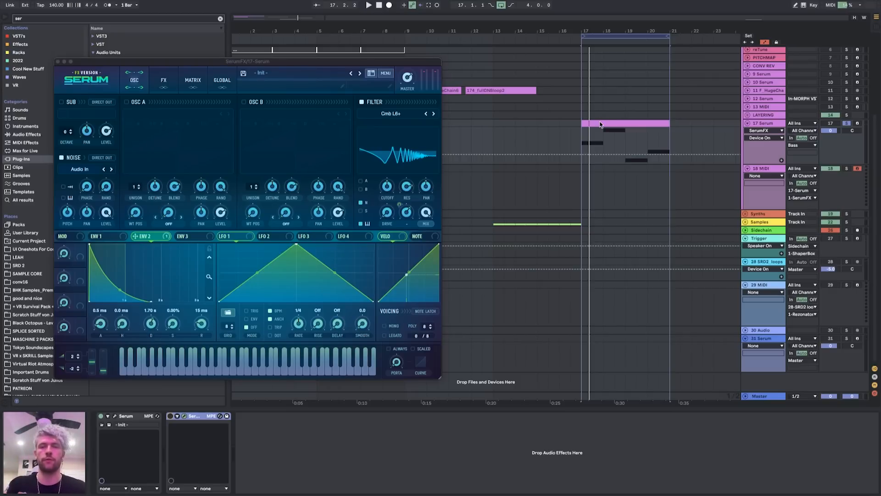
left_click(600, 123)
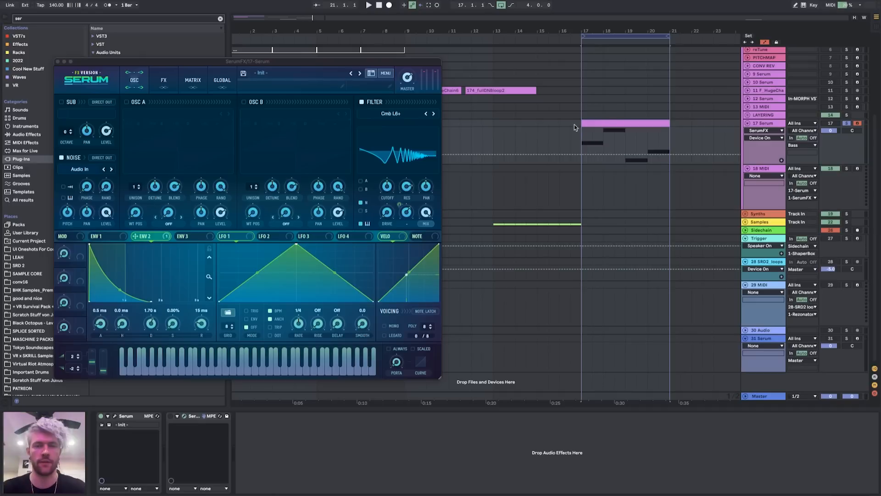
left_click(115, 416)
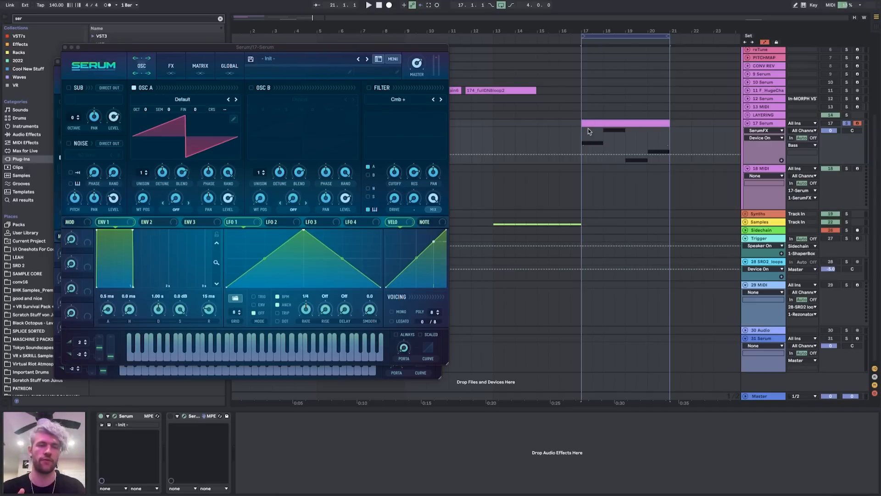
key("space")
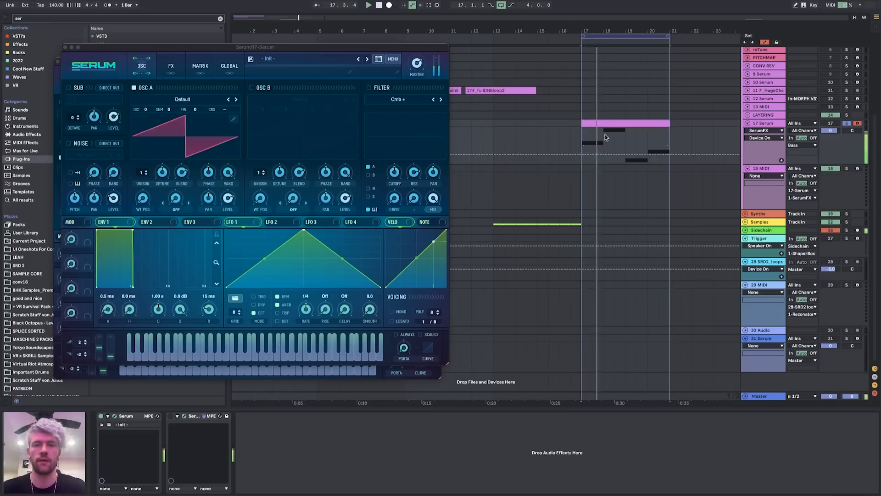
left_click(643, 134)
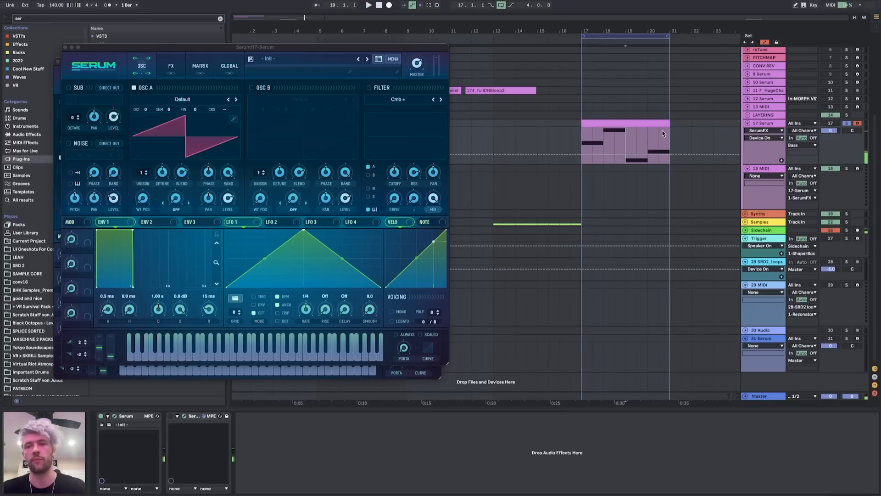
key("space")
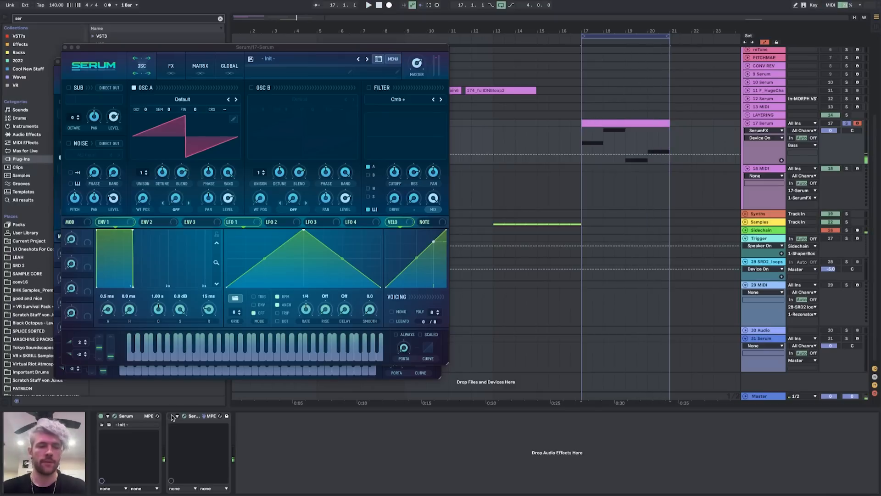
- Turn on SerumFX on the 17 Serum track, close the Serum window and show SerumFX's oscillator page
left_click(185, 417)
left_click(184, 416)
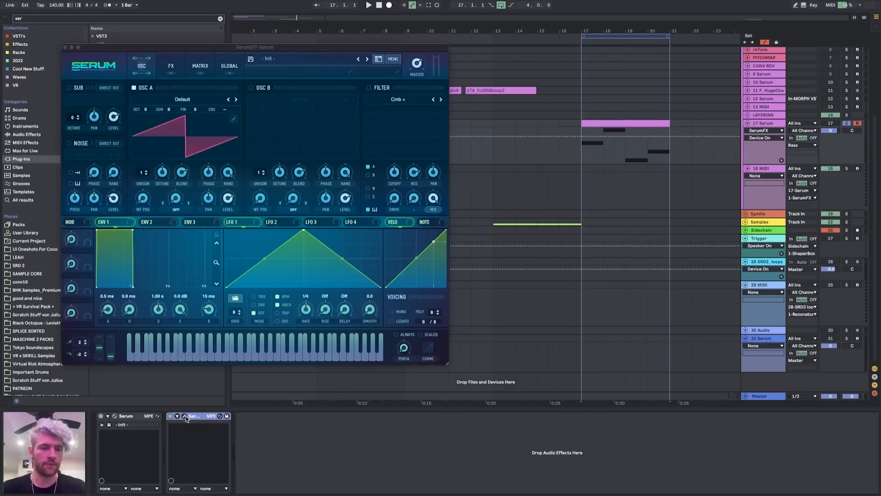
left_click(66, 48)
left_click(134, 81)
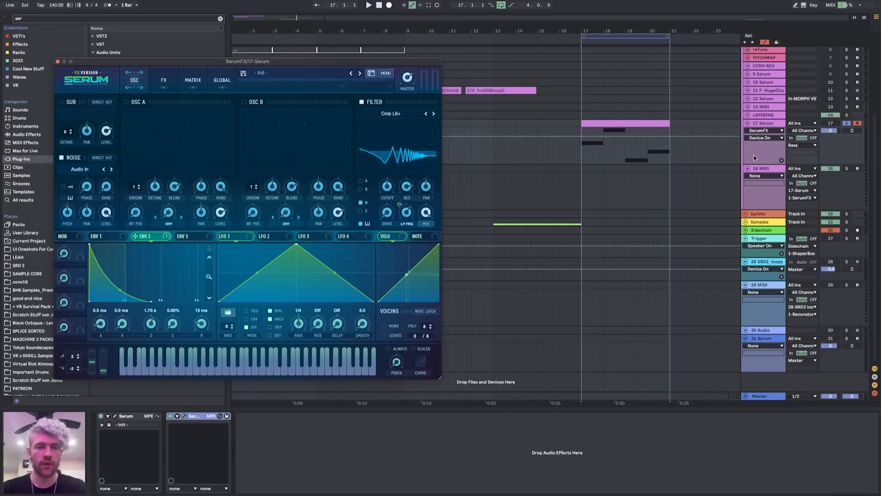
- Arm the 18 MIDI track for recording and disarm the 17 Serum track
left_click(762, 168)
left_click(762, 124)
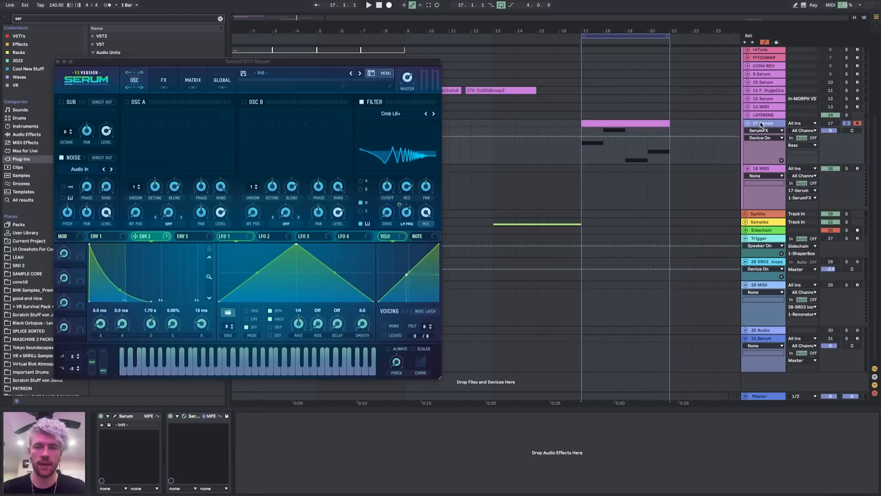
left_click(857, 169)
left_click(857, 123)
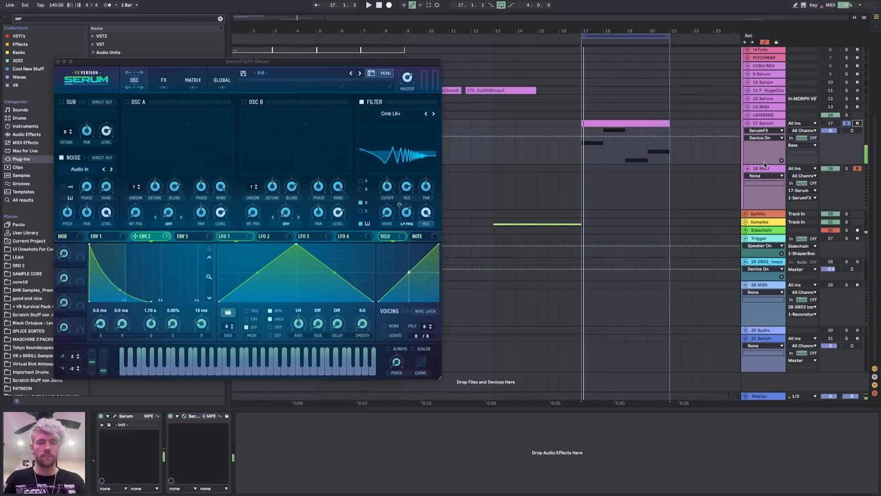
- Load the BS ThisMuchPower preset into Serum on the 17 Serum track and turn SerumFX back on
left_click(766, 124)
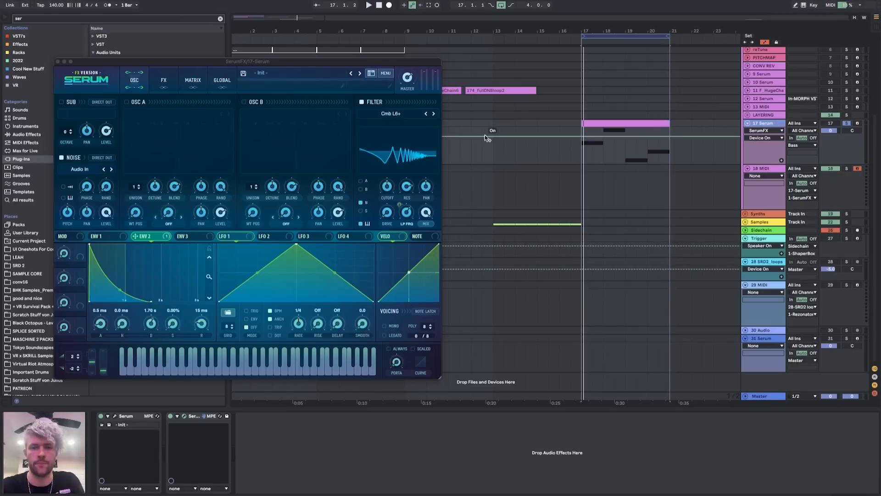
left_click_drag(346, 64, 531, 98)
left_click(114, 416)
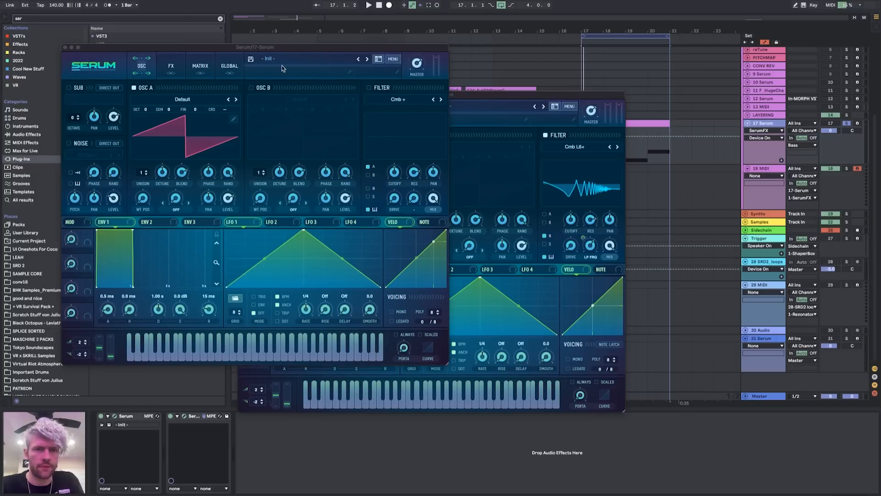
left_click(294, 58)
mouse_move(336, 356)
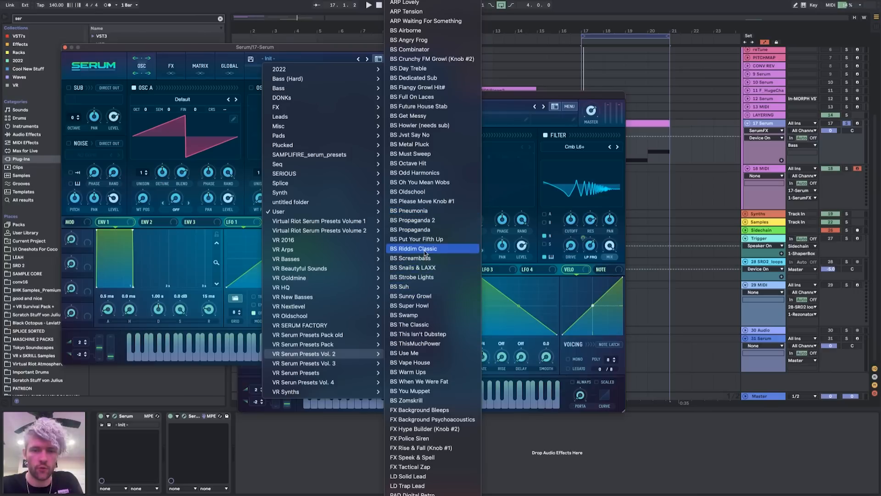
left_click(415, 333)
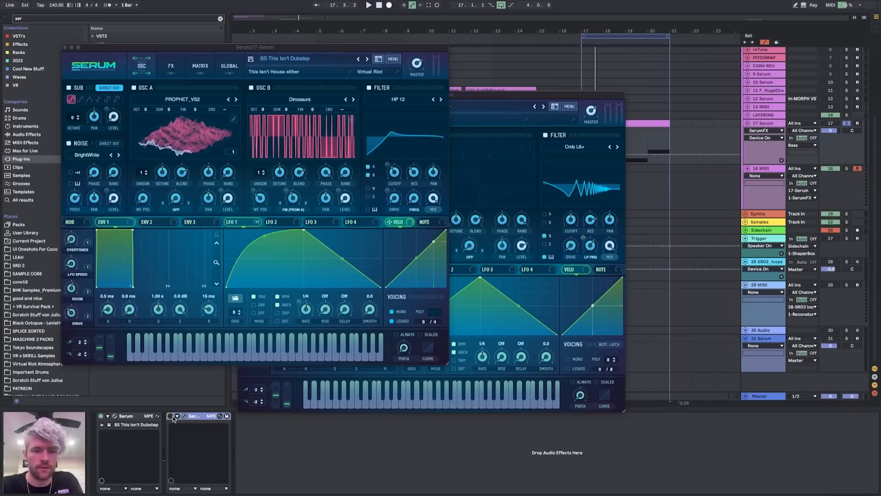
left_click(367, 60)
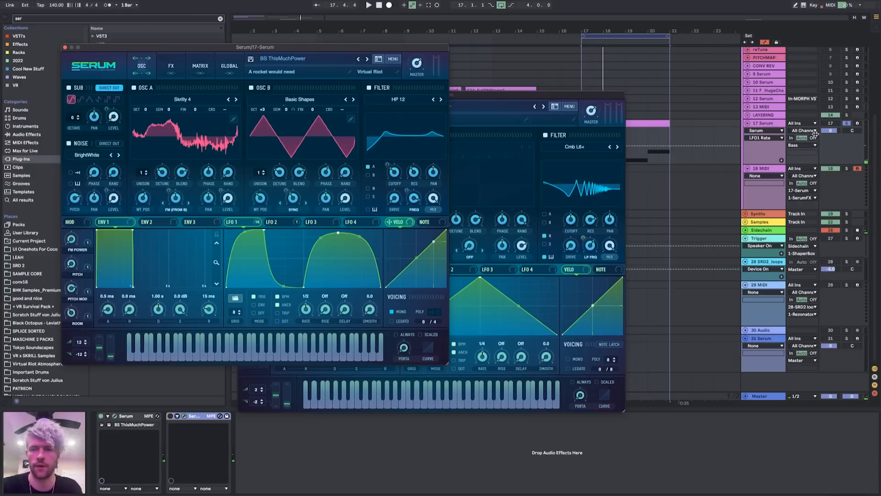
left_click(169, 415)
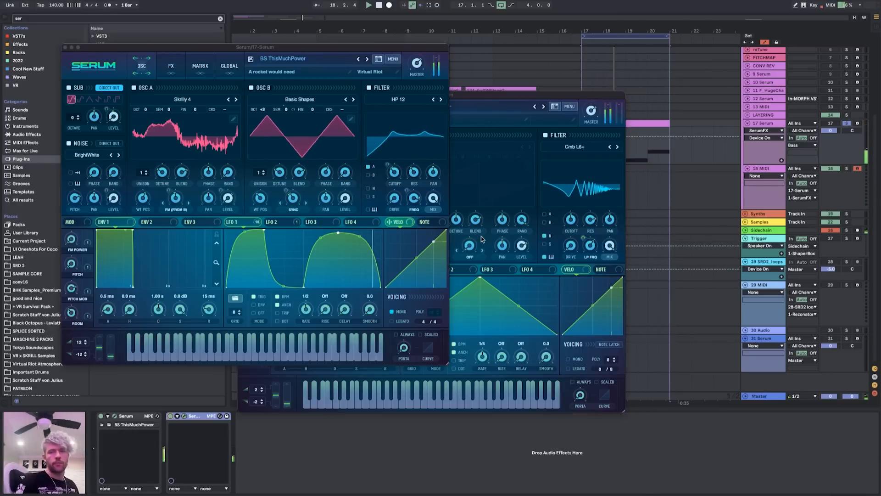
- Choose the Cmb L6+ flange filter in SerumFX and sweep the filter's LP FRQ knob during playback
left_click(591, 222)
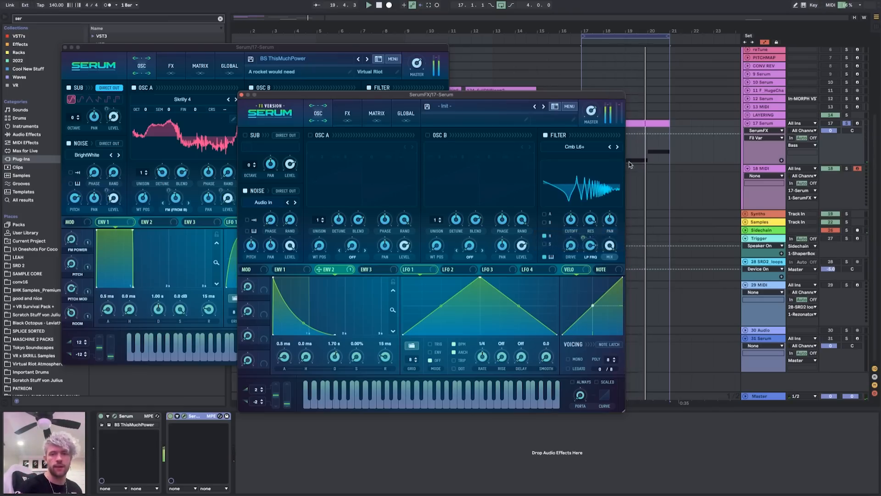
left_click(583, 147)
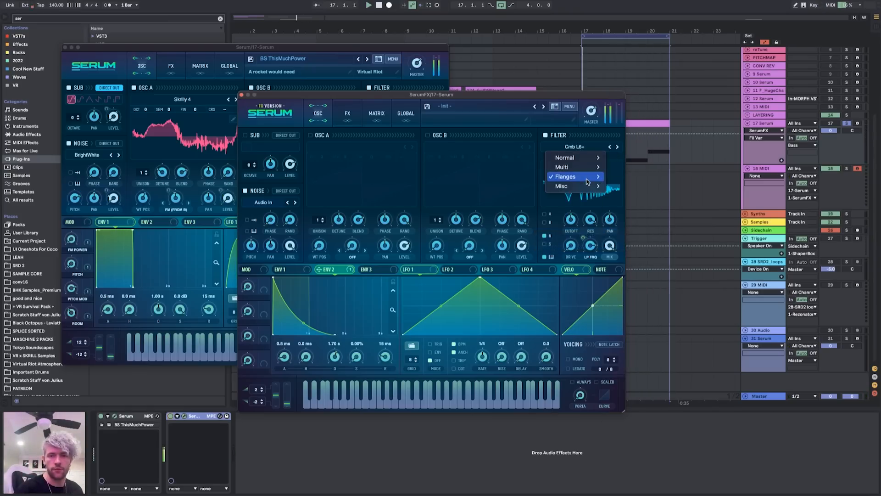
mouse_move(579, 177)
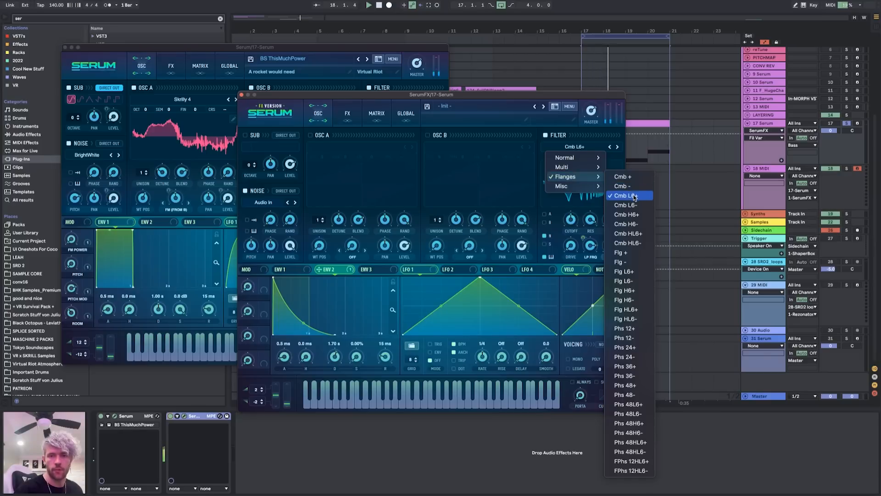
left_click(633, 196)
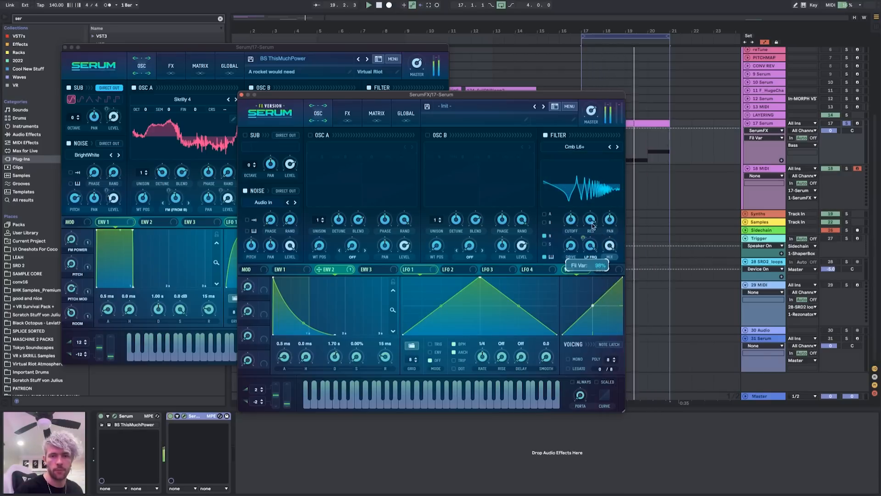
left_click_drag(586, 252, 596, 211)
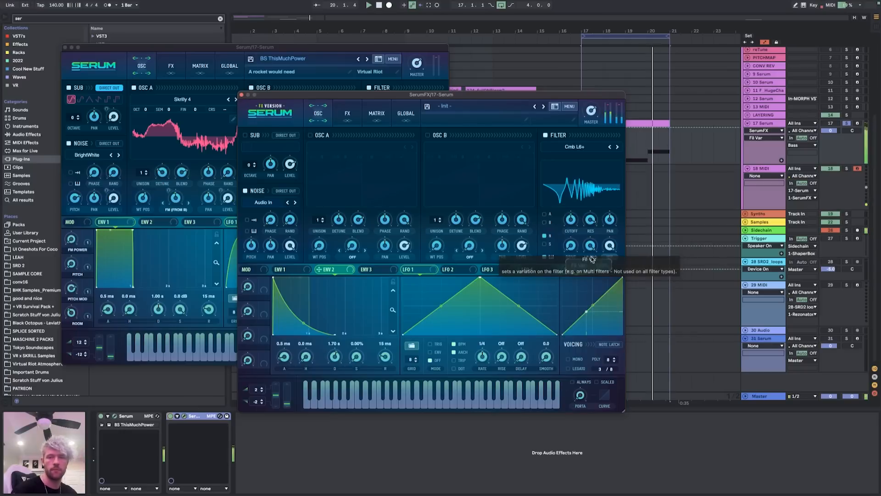
left_click_drag(592, 255, 590, 275)
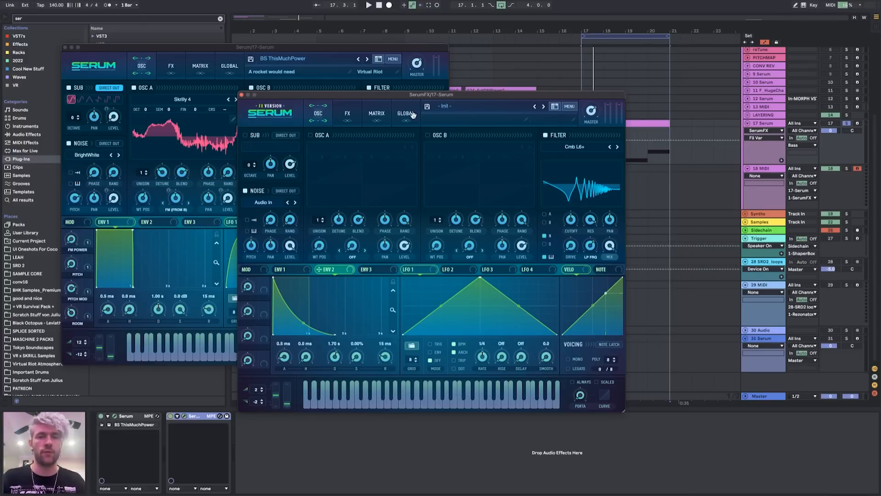
- Hide the Serum window and review SerumFX's oscillator page, including the Audio In noise source and its filter routing
left_click_drag(420, 95, 472, 87)
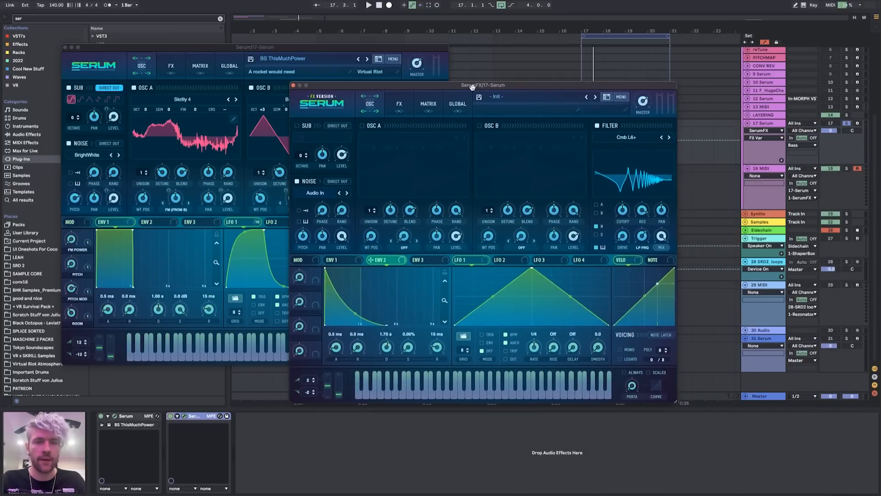
left_click(115, 416)
left_click(115, 416)
left_click(115, 416)
left_click(184, 417)
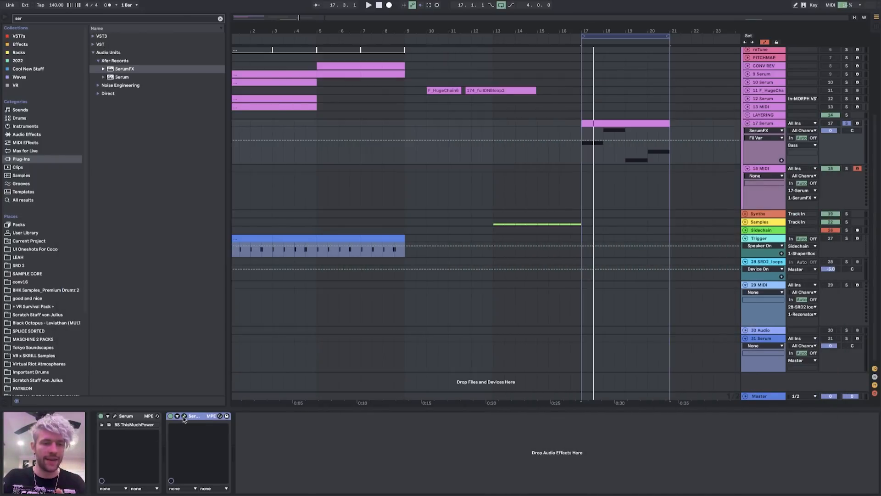
left_click(183, 417)
left_click(371, 96)
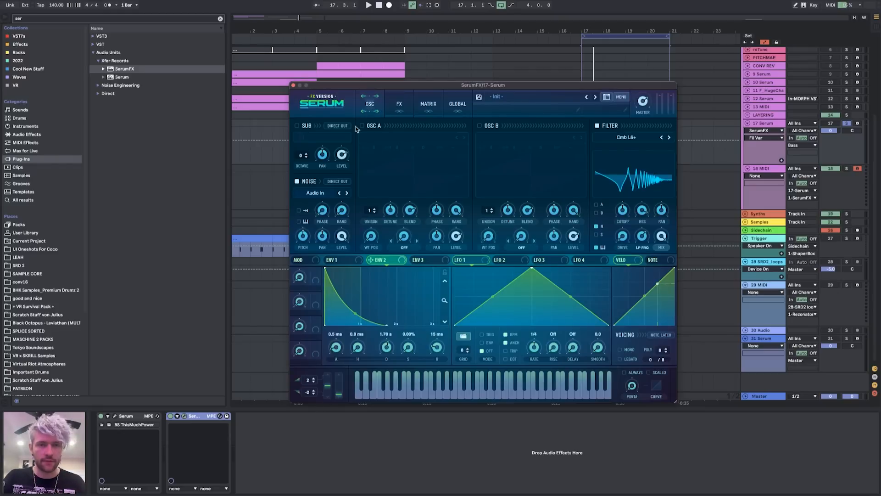
left_click(306, 182)
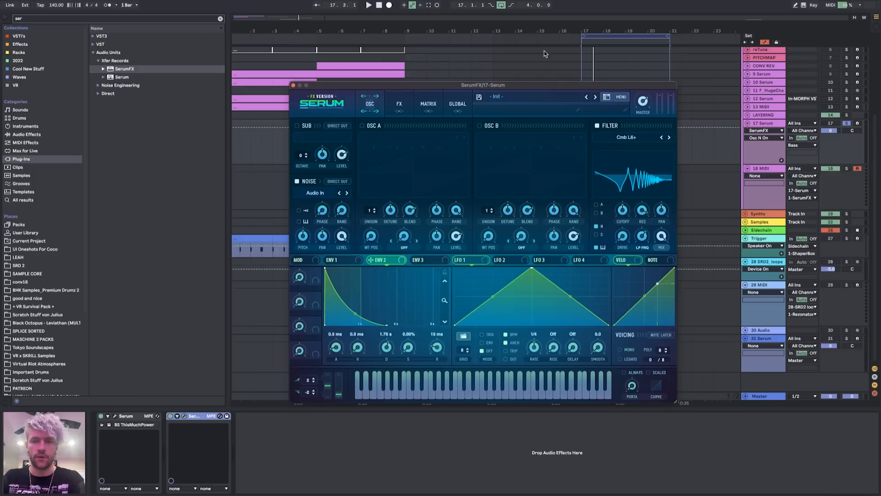
left_click_drag(553, 84, 505, 72)
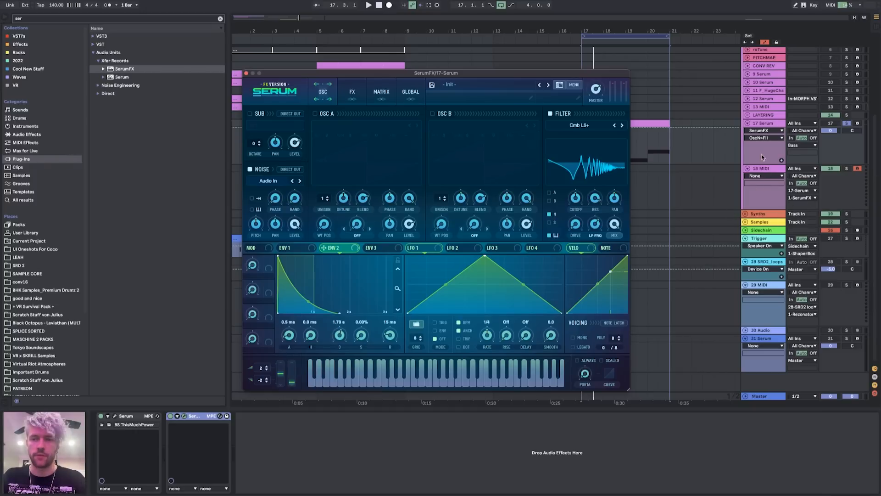
- Review the 18 MIDI track's output routing to SerumFX on the 17 Serum track
left_click(765, 126)
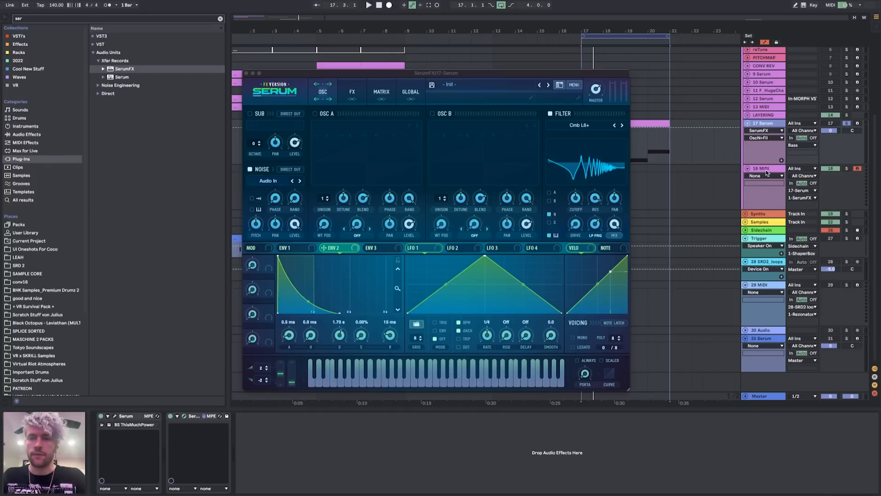
left_click(766, 173)
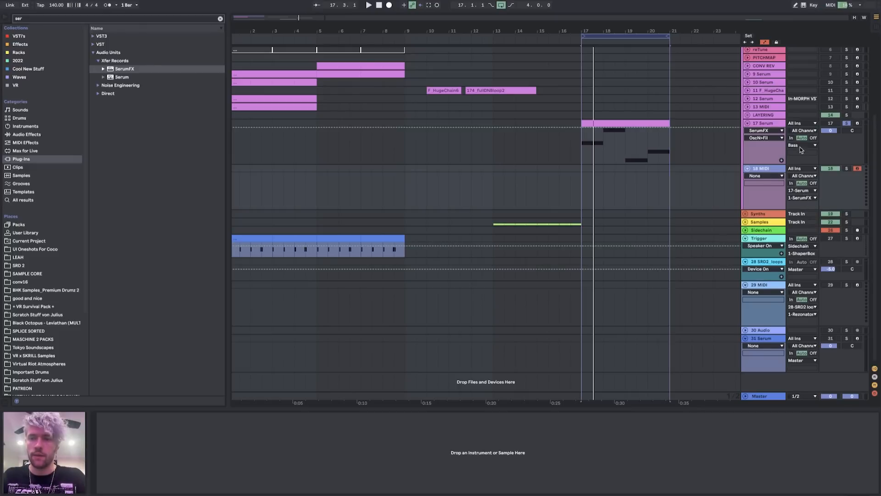
left_click(804, 198)
left_click(764, 132)
left_click(763, 125)
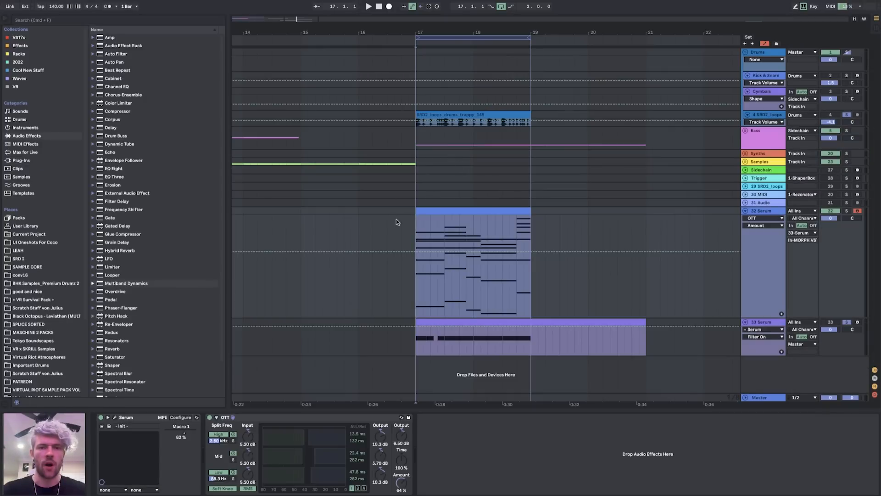
- Hide the automation lanes and fit the arrangement view around the looped clips at bars 17 to 19
key("a")
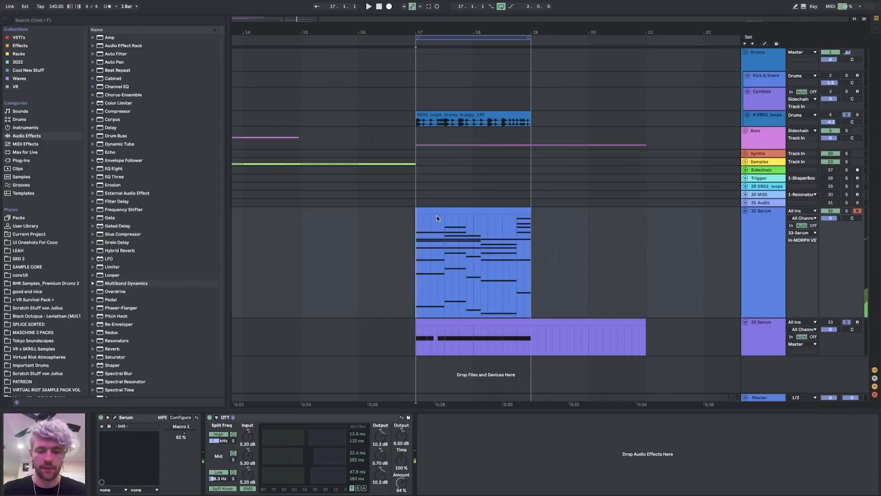
left_click_drag(447, 22, 464, 33)
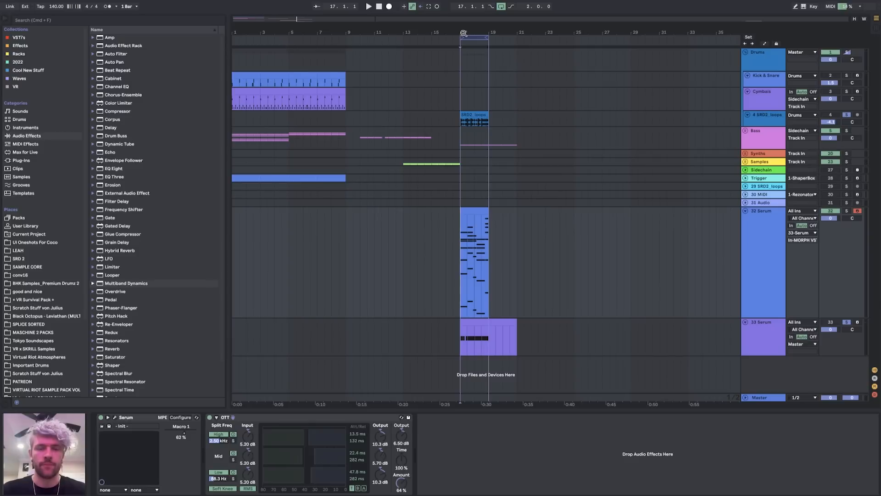
mouse_move(323, 30)
left_mouse_down()
mouse_move(322, 37)
mouse_move(322, 29)
left_mouse_up()
left_click_drag(489, 29, 384, 121)
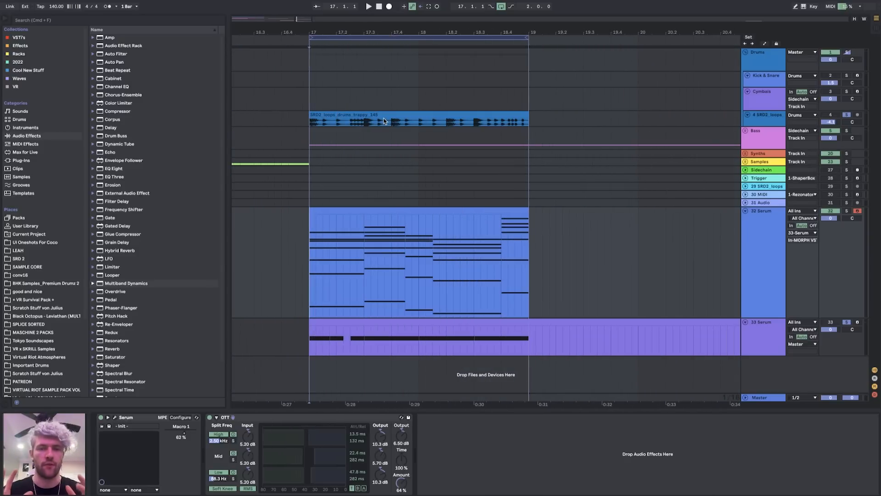
- Open MORPH VST on the 33 Serum track, place its window clear of the clips and compare the 32 and 33 Serum tracks
left_click(764, 322)
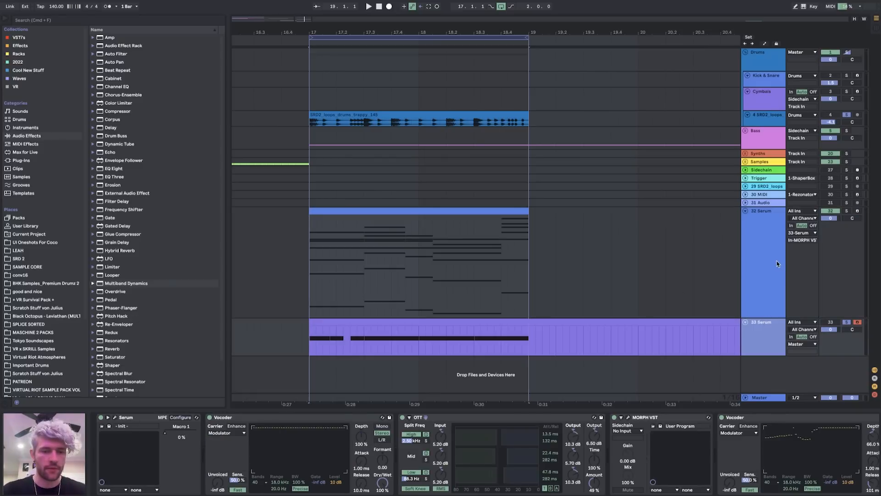
left_click(628, 418)
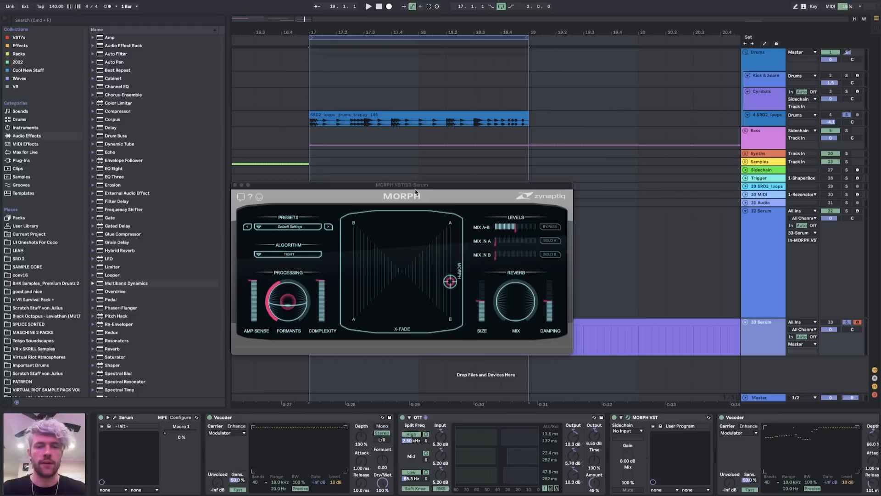
left_click_drag(417, 187, 221, 34)
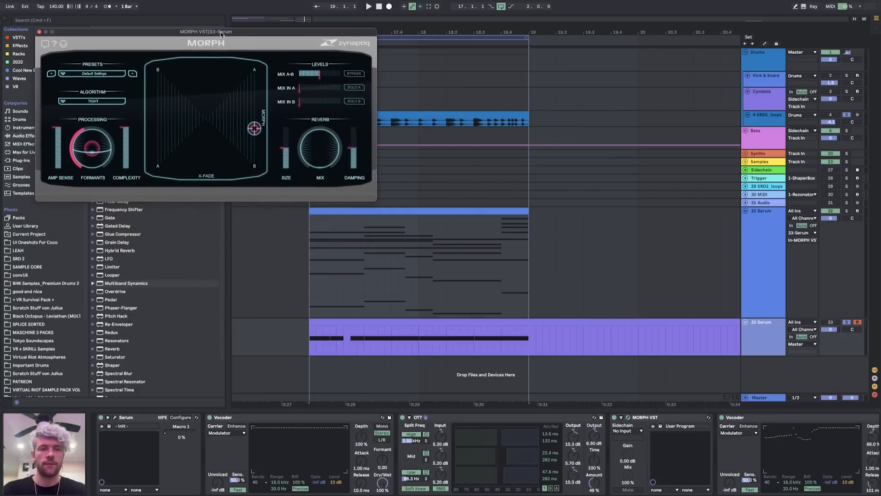
left_click(764, 227)
left_click(764, 325)
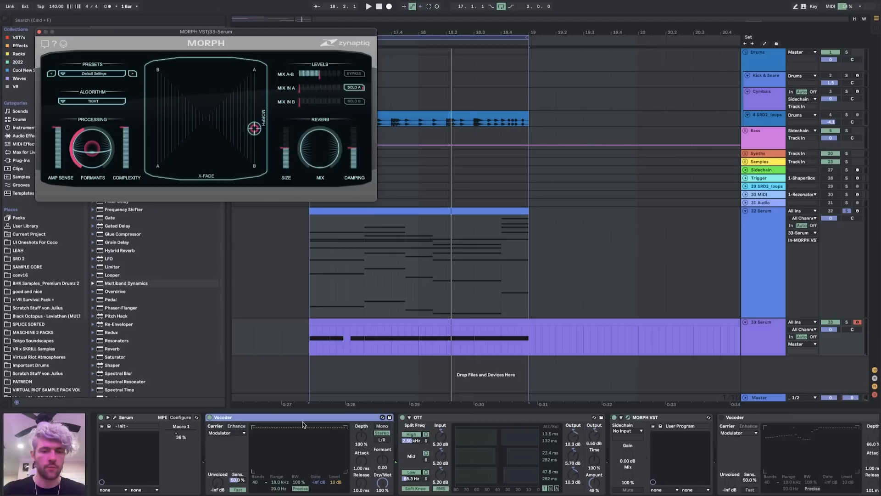
- Play the loop, review the 33 Serum device chain and bypass its first Vocoder and OTT
key("space")
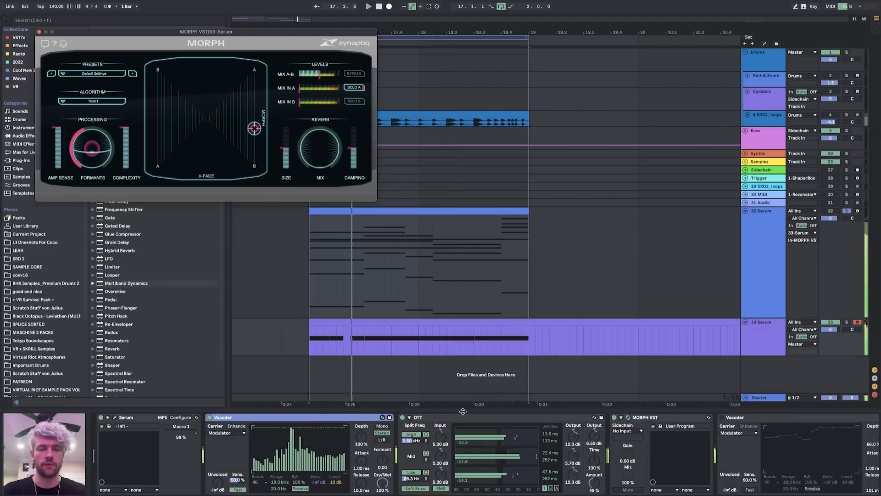
scroll(607, 449, "right", 3)
scroll(607, 449, "left", 3)
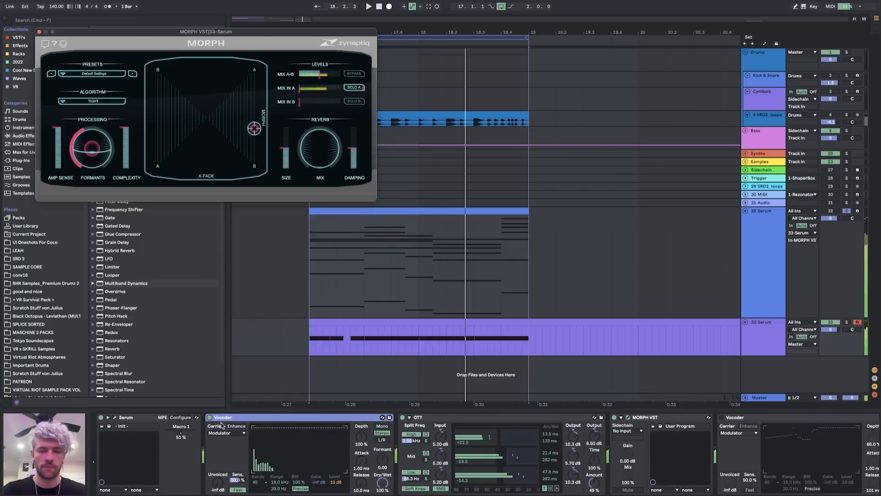
left_click(402, 418)
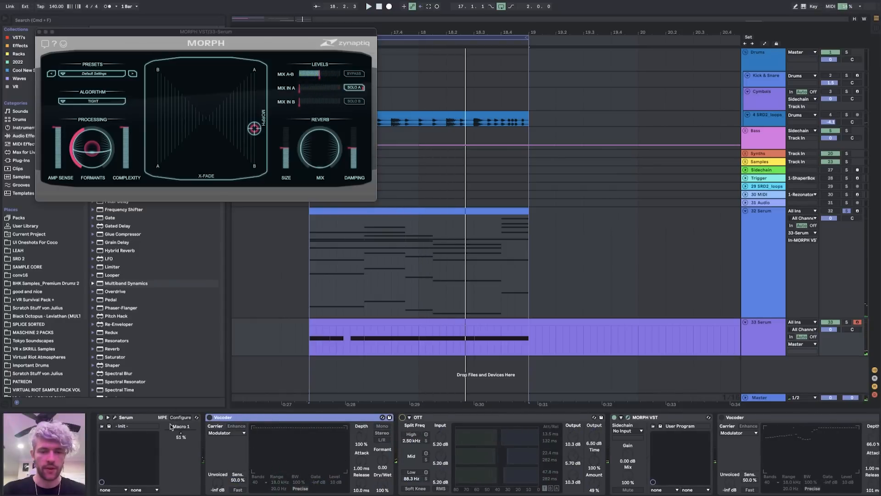
- Open Serum on the 33 Serum track and reshape LFO 1 into a single smooth decay curve by removing its extra point
left_click(114, 418)
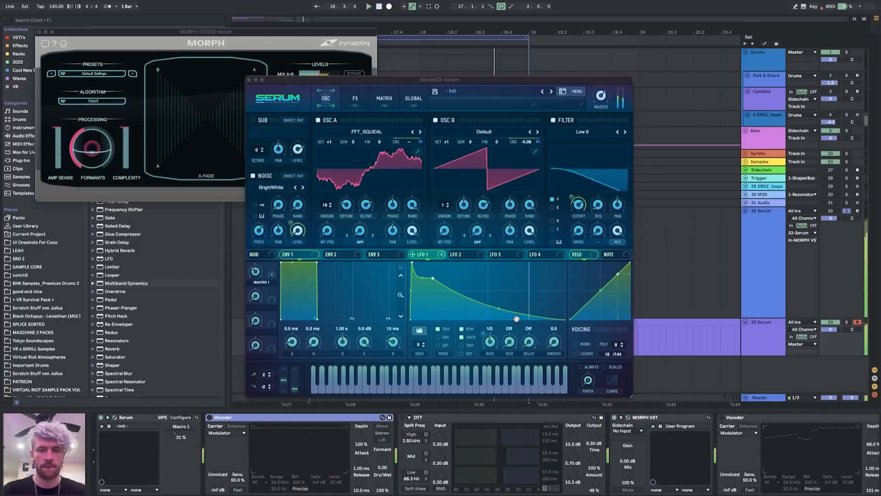
double_click(433, 277)
left_click_drag(489, 291, 488, 297)
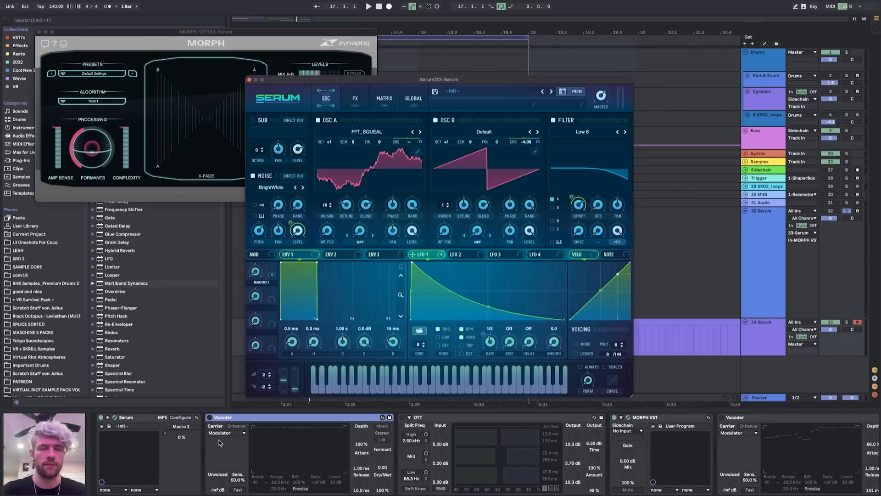
- Turn the first Vocoder and OTT on the 33 Serum track back on and audition the loop
left_click(210, 418)
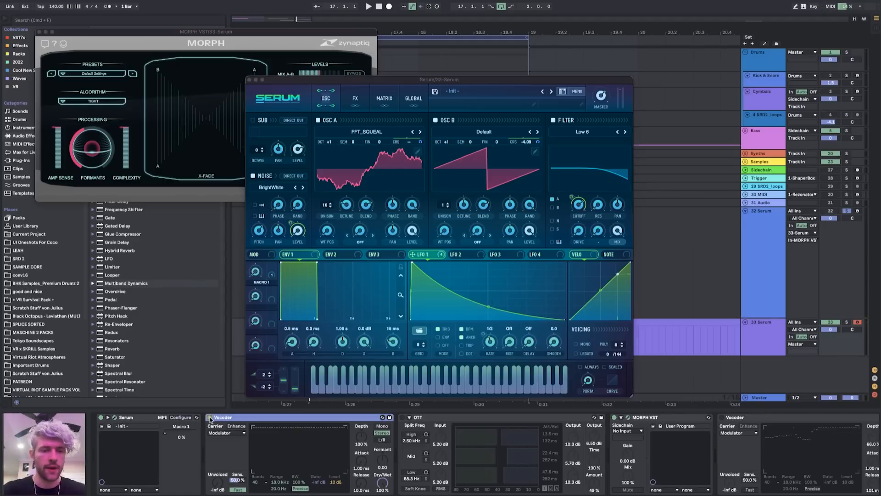
left_click(402, 419)
key("space")
- Add a point early in Serum's LFO 1 decay and bend the opening segment for a sharper initial drop, auditioning the result
double_click(436, 288)
left_click_drag(435, 287, 438, 294)
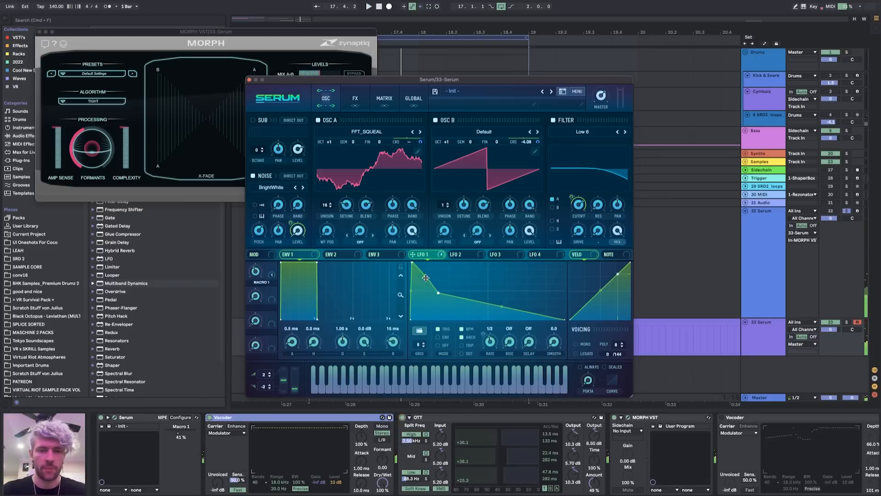
key("space")
left_click_drag(422, 268, 433, 291)
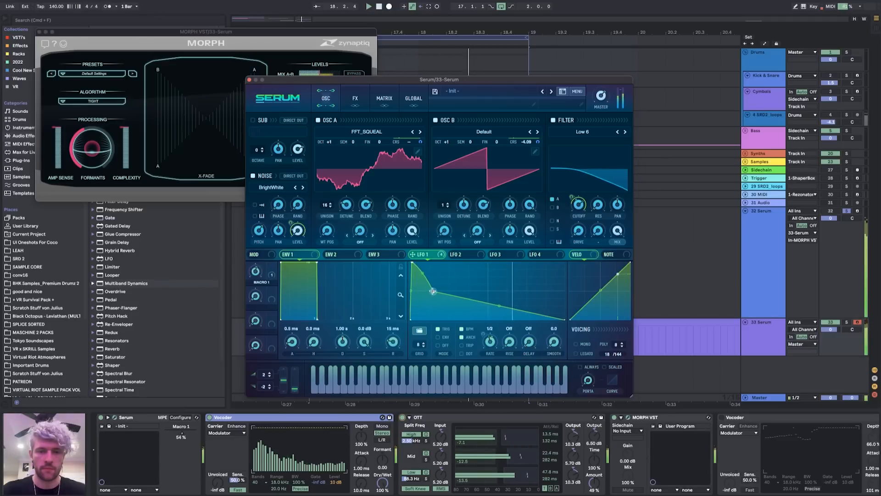
- Solo input B in MORPH on the 33 Serum track and audition the loop
key("space")
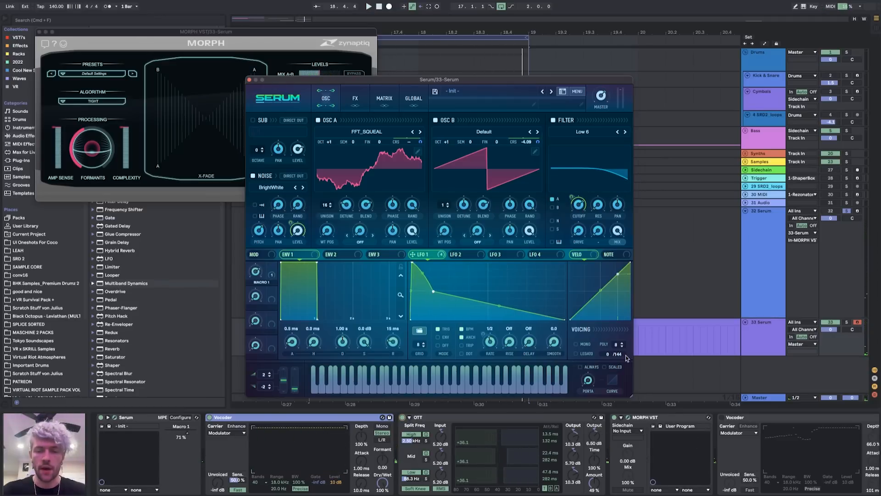
left_click(760, 345)
left_click(635, 416)
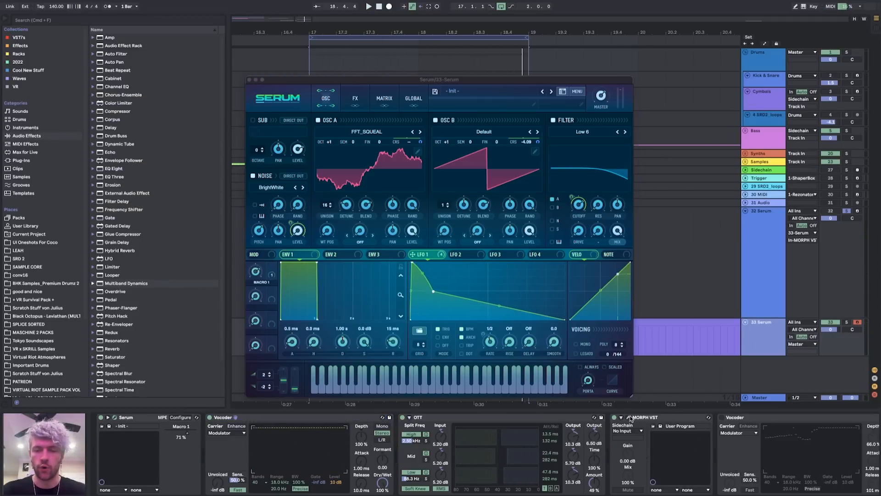
left_click(360, 86)
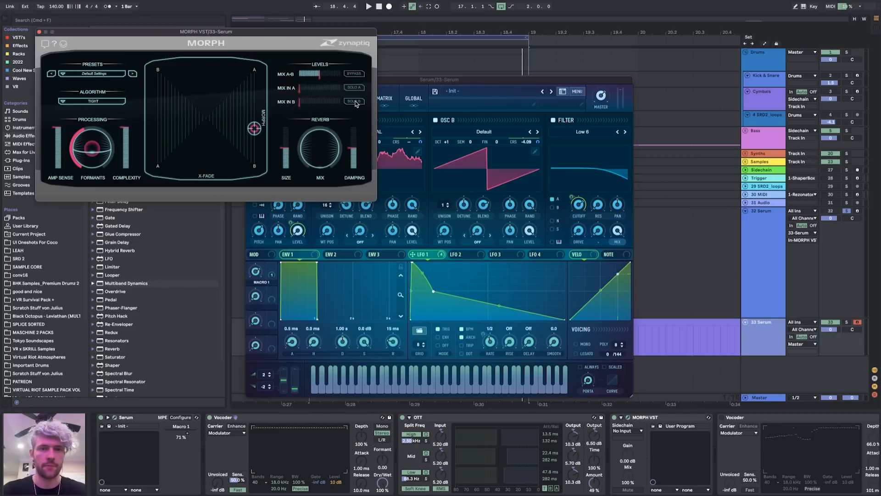
left_click(356, 102)
left_click(760, 350)
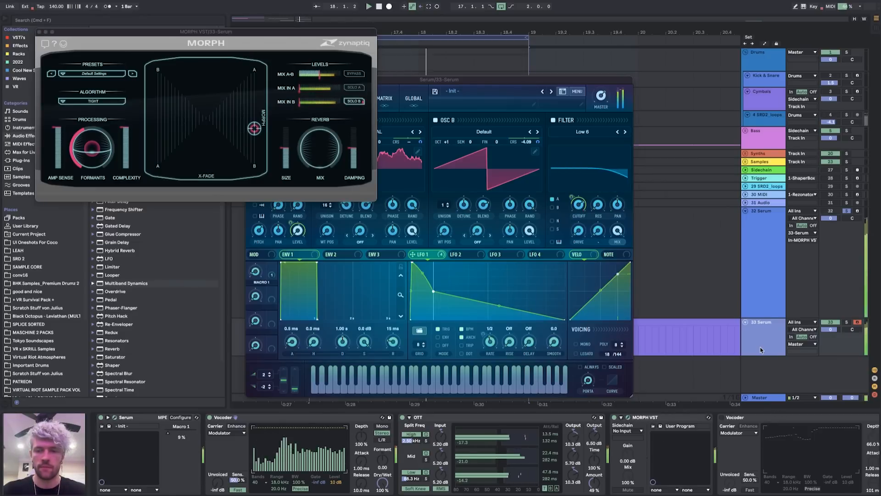
- Open Serum on the 32 Serum track and turn on its Cmb + filter
left_click(522, 207)
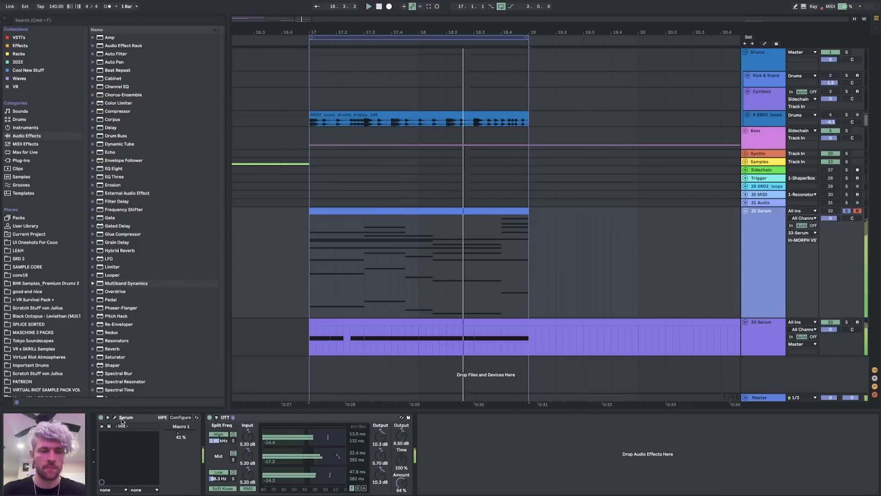
left_click(121, 419)
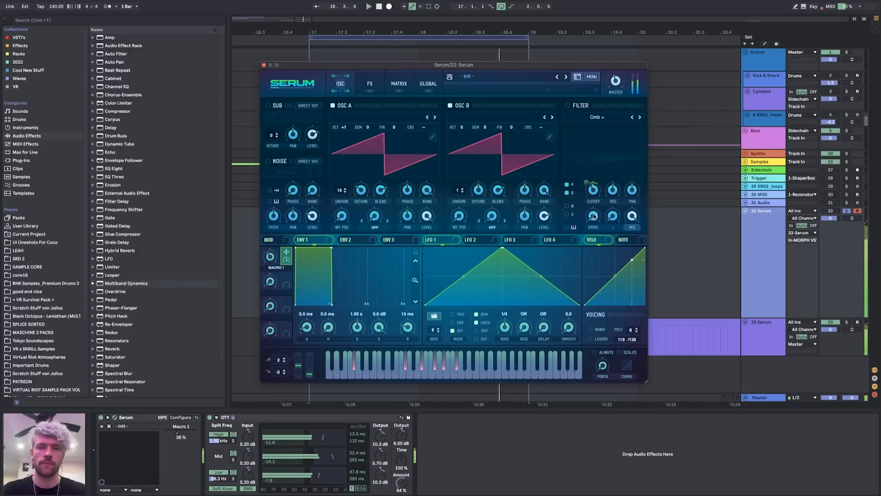
key("space")
left_click_drag(542, 69, 719, 90)
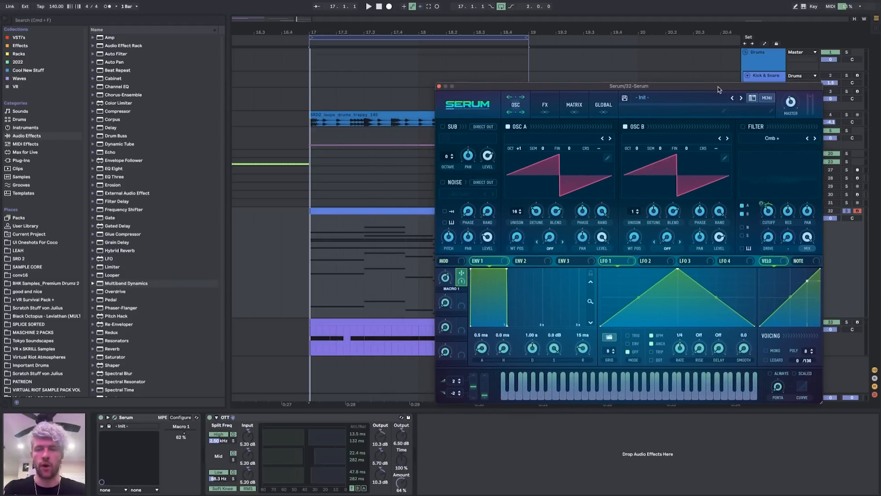
left_click(743, 127)
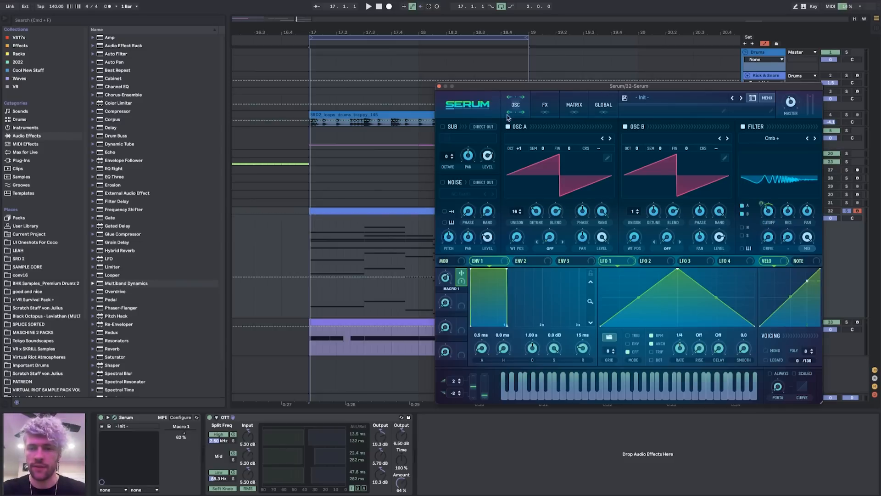
- Shift the final rise of the 32 Serum Macro 1 automation slightly earlier so it jumps vertically from 0.38 to 1.00
left_click_drag(521, 90, 451, 294)
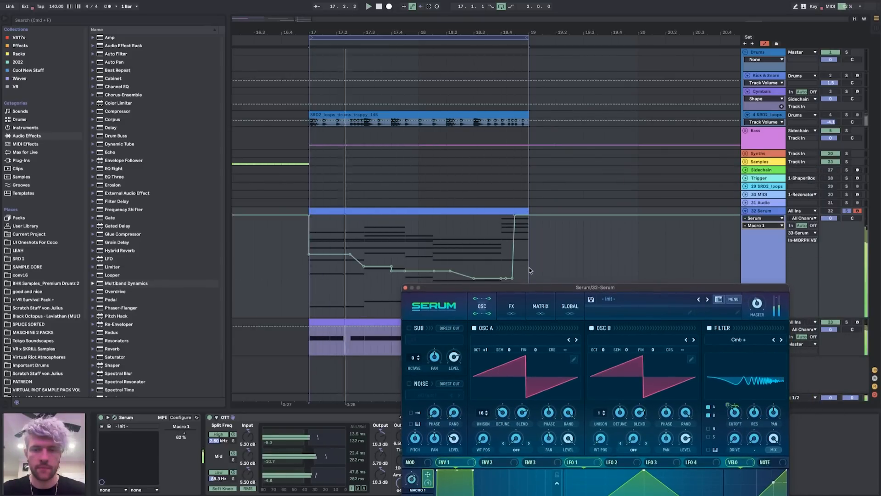
left_click(508, 277)
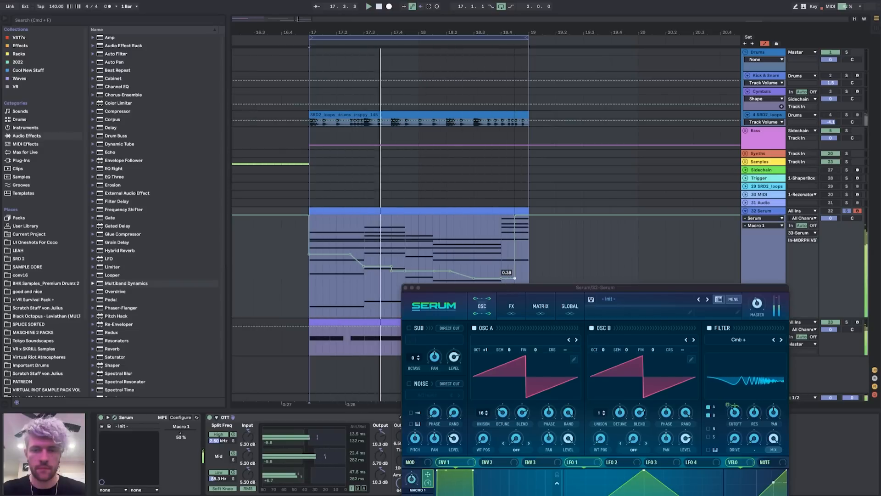
left_click_drag(514, 215, 508, 215)
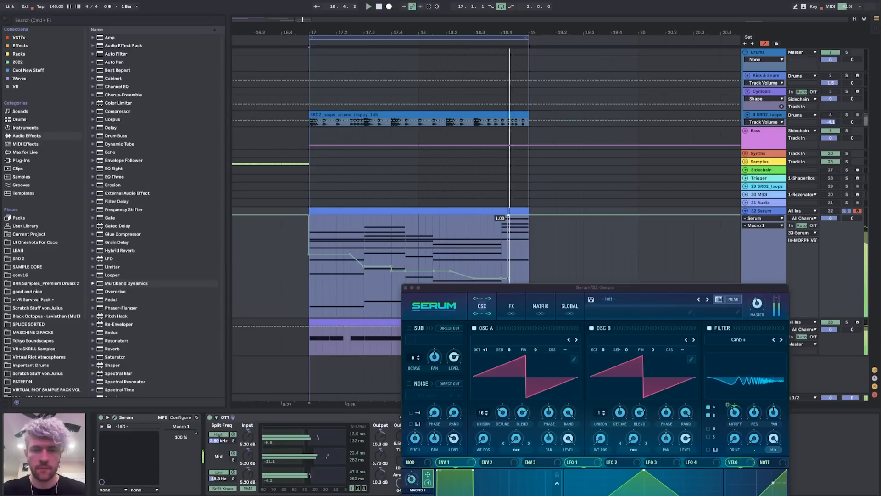
- Turn off Solo B in MORPH on the 33 Serum track and lower the morph point slightly while the loop plays
left_click(764, 322)
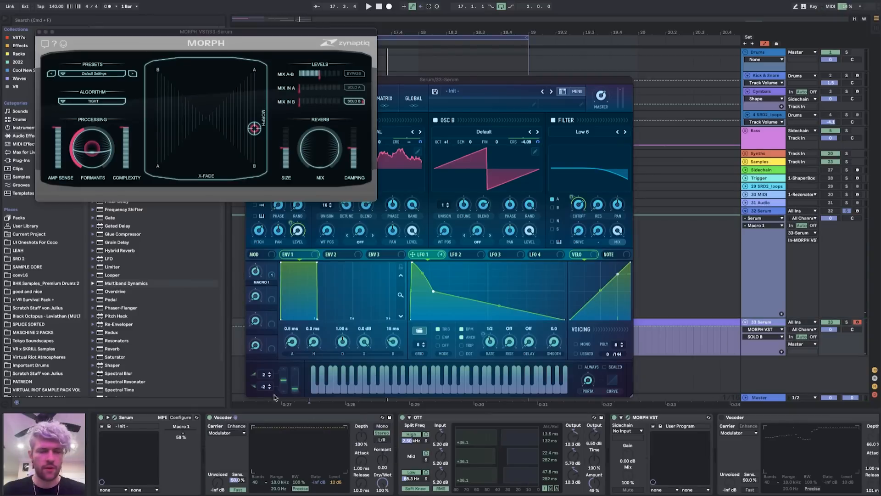
scroll(629, 431, "right", 4)
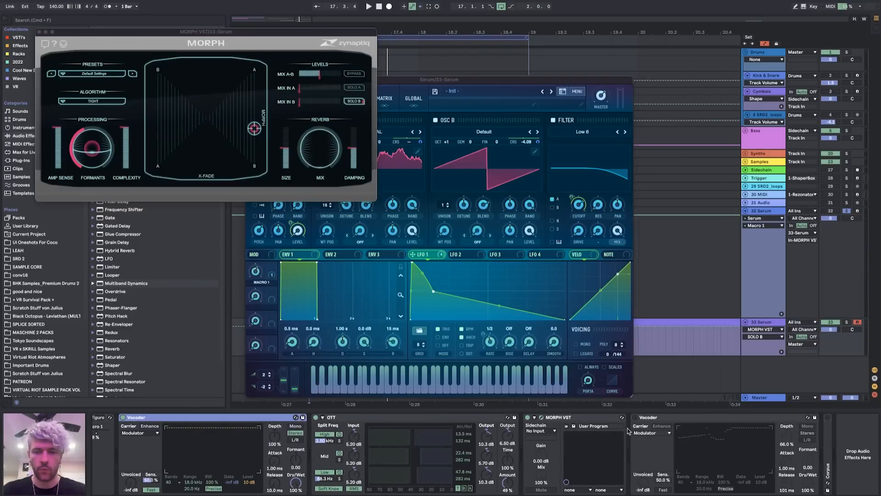
left_click(353, 102)
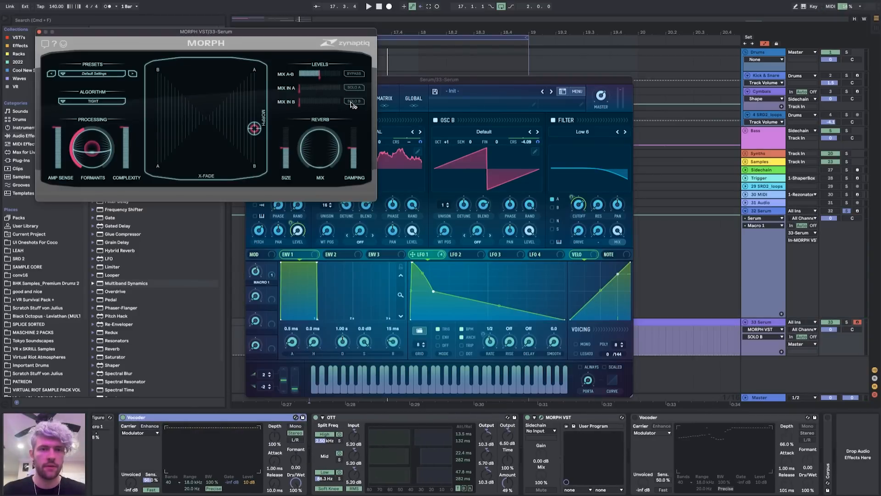
key("space")
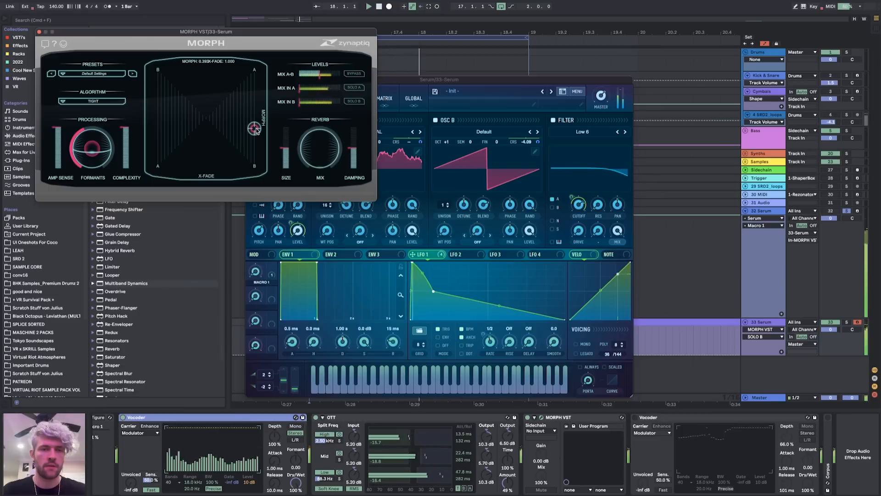
mouse_move(255, 130)
left_mouse_down()
mouse_move(260, 112)
mouse_move(259, 146)
mouse_move(261, 92)
mouse_move(263, 131)
left_mouse_up()
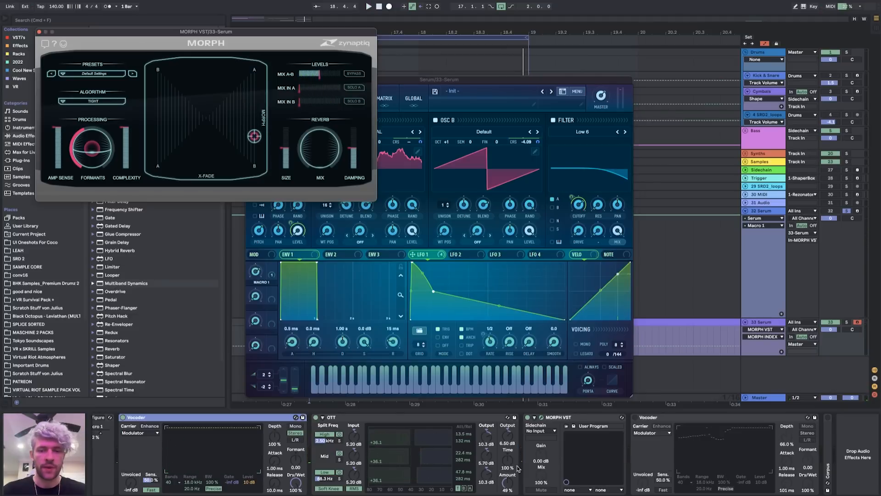
- Turn on the second Vocoder on the 33 Serum track, then select the 32 Serum track and audition the loop
scroll(312, 480, "left", 3)
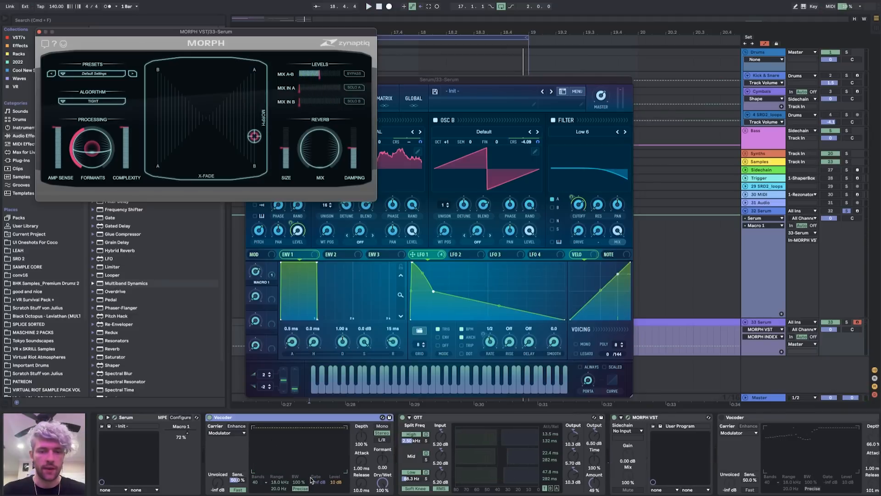
left_click(722, 417)
left_click(763, 210)
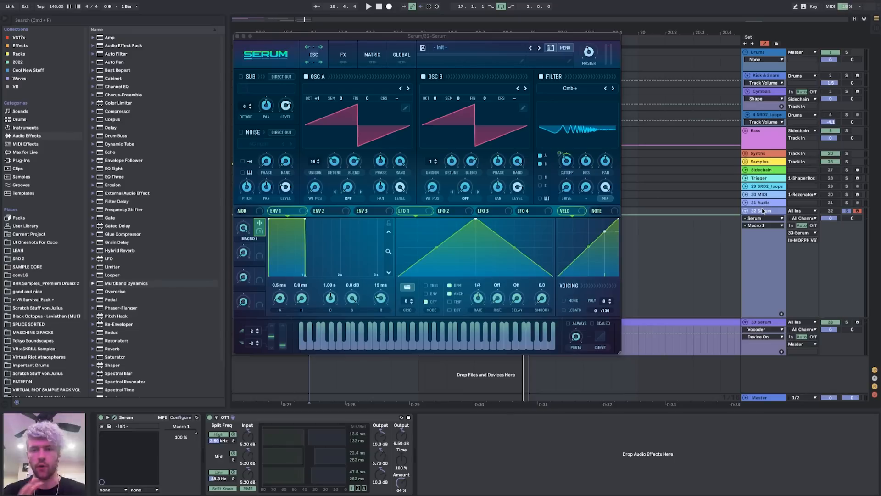
key("space")
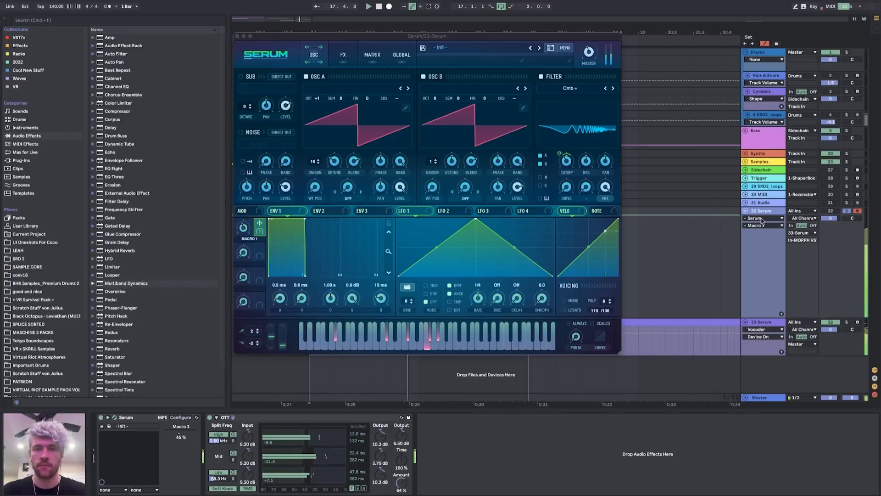
- Raise the morph amount in MORPH on the 33 Serum track to about 0.46 during playback
left_click(757, 322)
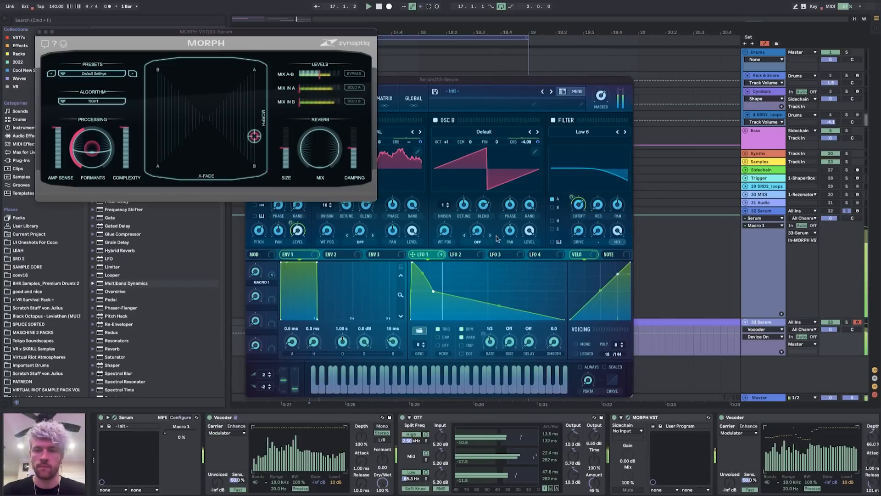
left_click_drag(256, 144, 254, 121)
key("space")
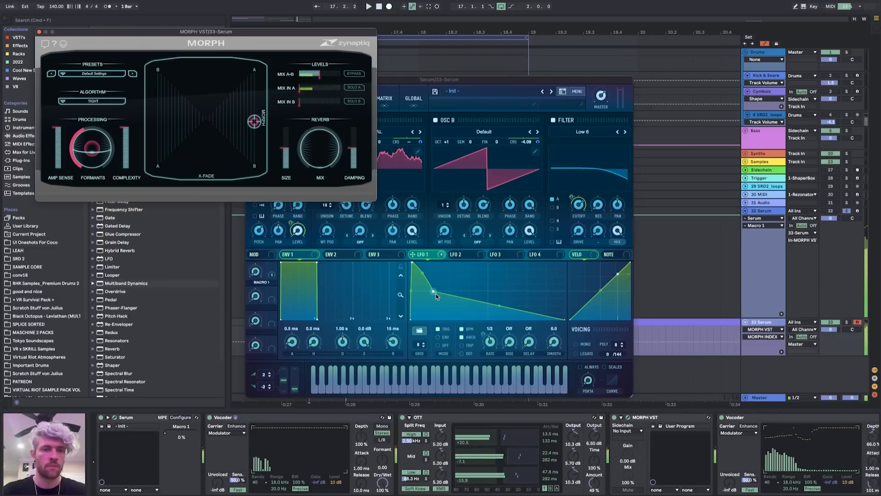
- Rework LFO 1 in the 33 Serum synth into a steep curved opening drop to a new middle point, followed by a slow decay
double_click(433, 291)
mouse_move(488, 291)
left_mouse_down()
mouse_move(478, 314)
mouse_move(489, 301)
left_mouse_up()
key("space")
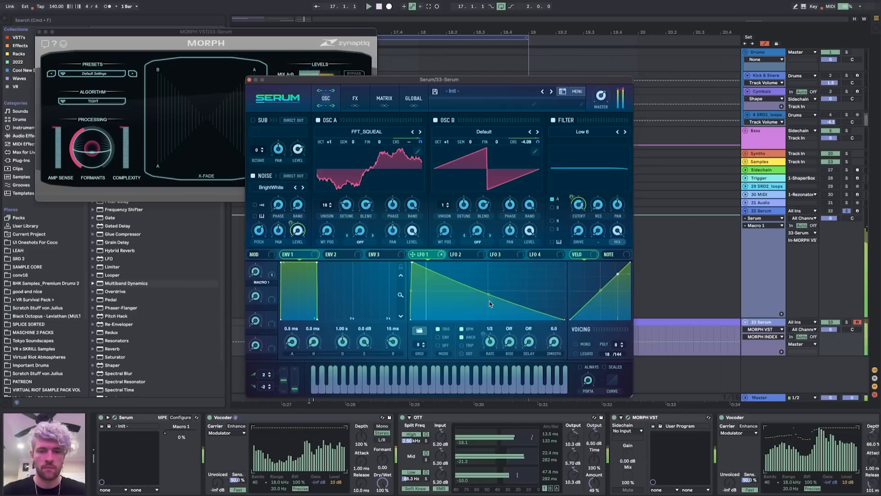
double_click(434, 292)
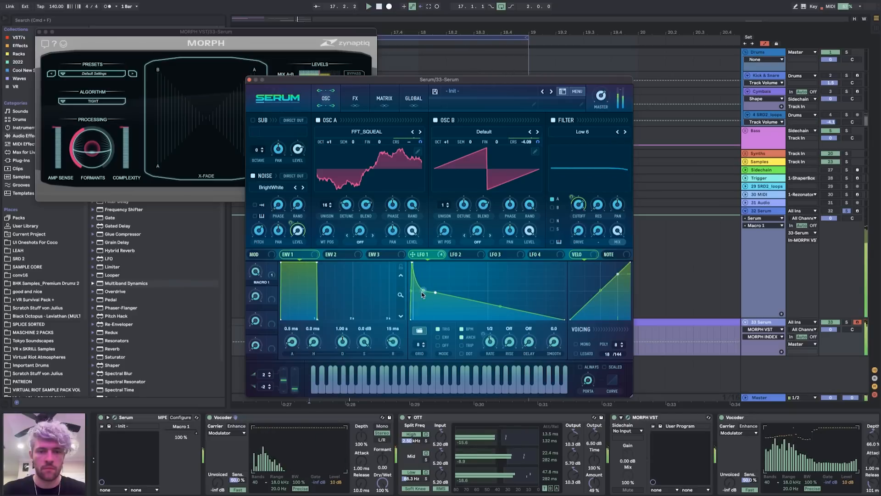
left_click_drag(435, 292, 470, 292)
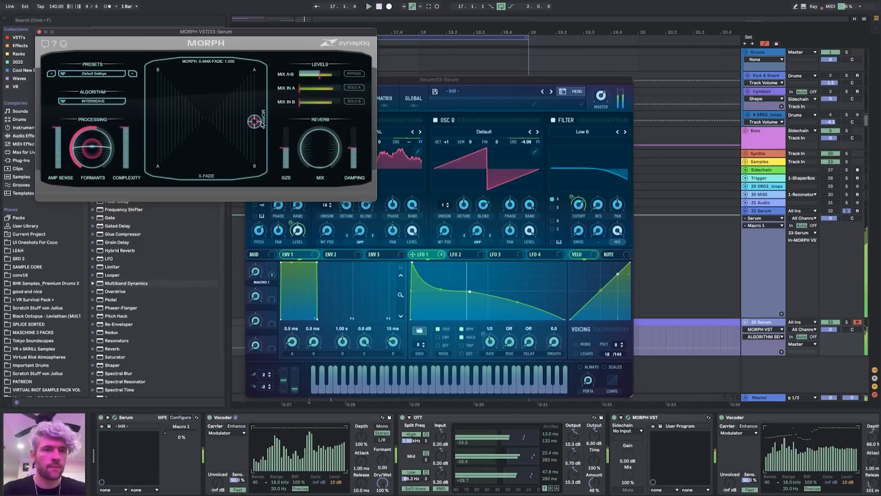
- With MORPH on INTERWEAVE, raise its morph point slightly, and set the second Vocoder's Depth to 100% and Release to 10.0 ms
mouse_move(255, 122)
left_mouse_down()
mouse_move(256, 132)
mouse_move(254, 97)
mouse_move(262, 123)
left_mouse_up()
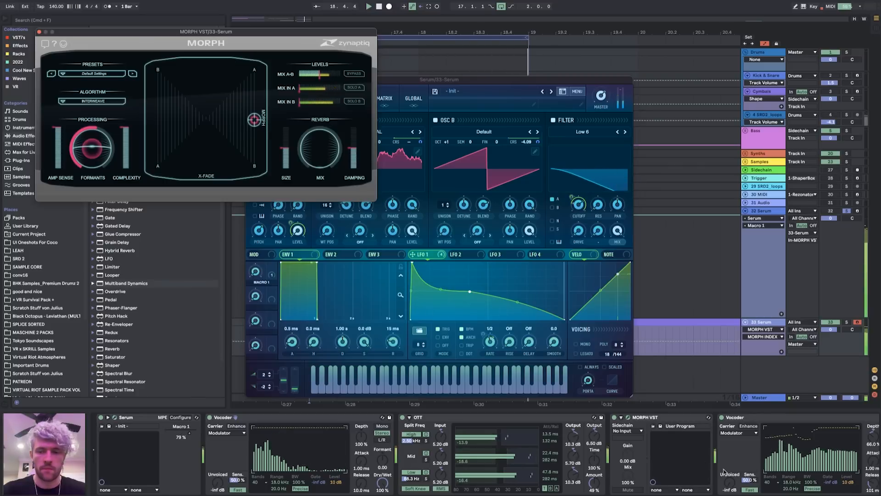
left_click(780, 494)
left_click_drag(787, 436, 786, 406)
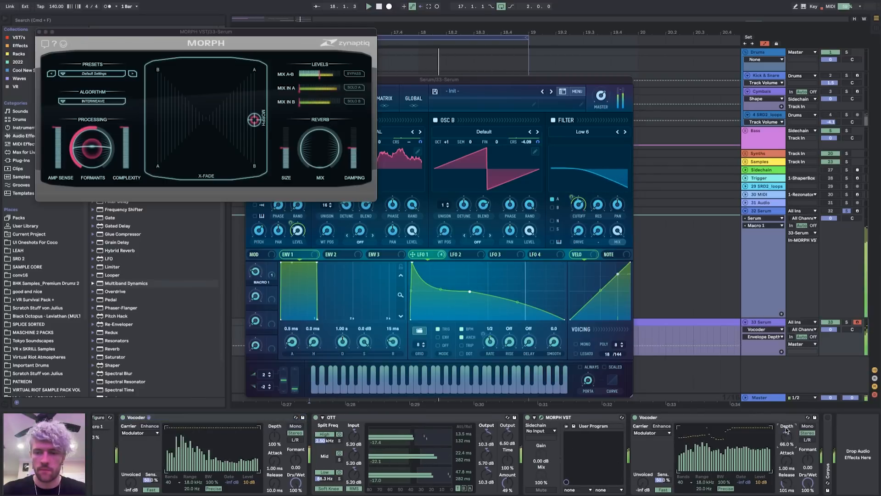
left_click(786, 490)
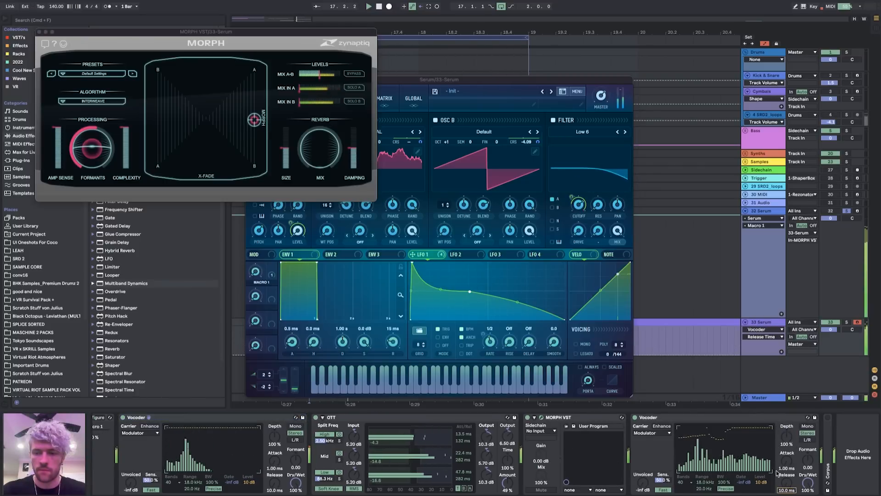
- Turn on Corpus on the 33 Serum track and add an OTT after it with the Amount set to 43%
left_click(827, 417)
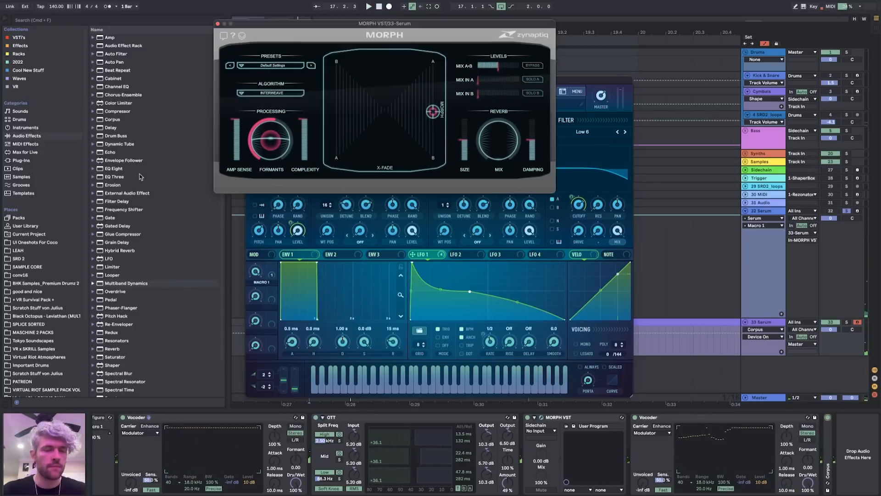
left_click(292, 95)
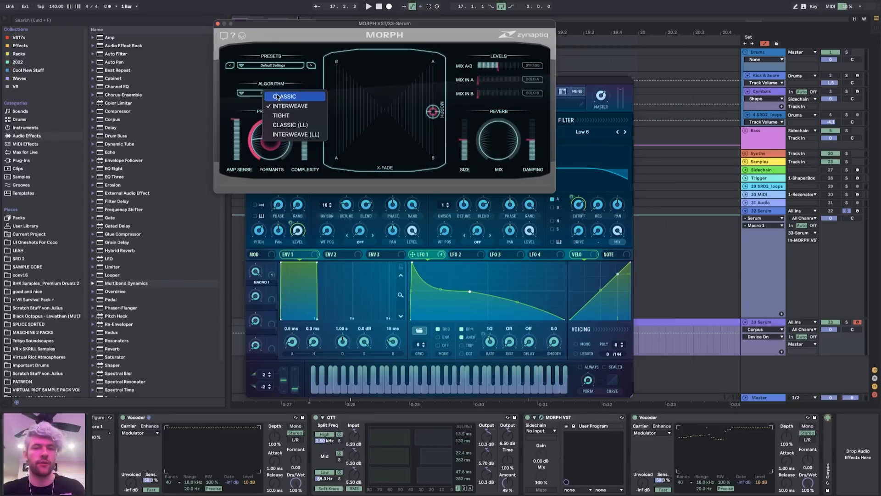
left_click_drag(124, 283, 864, 485)
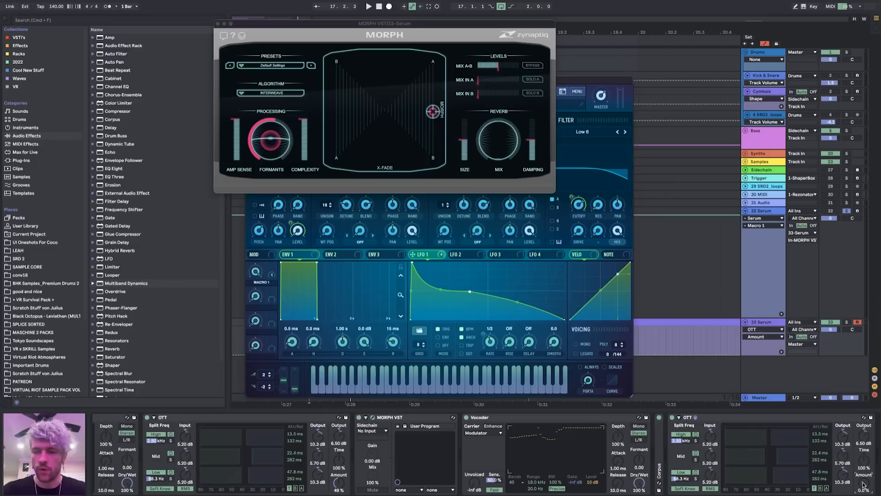
key("space")
left_click_drag(864, 482, 864, 483)
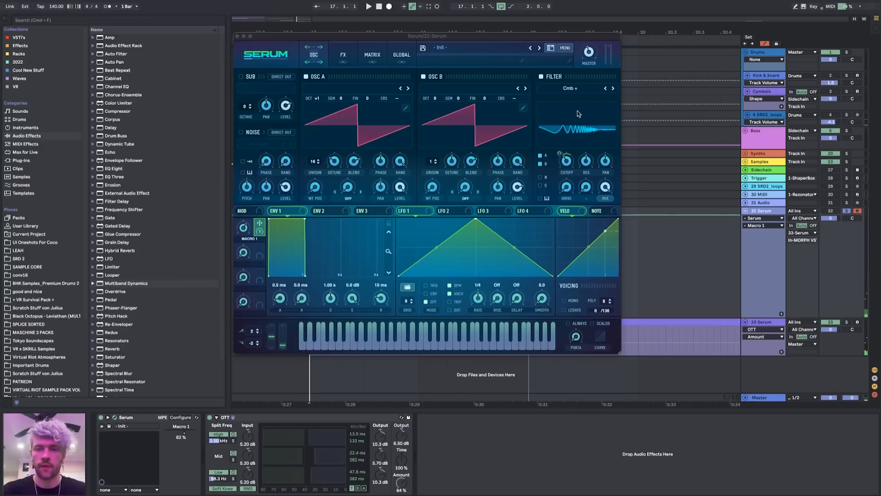
- Toggle the comb filter in the 32 Serum synth and soften the LFO 1 decay curve in the 33 Serum synth during playback
key("space")
left_click(541, 76)
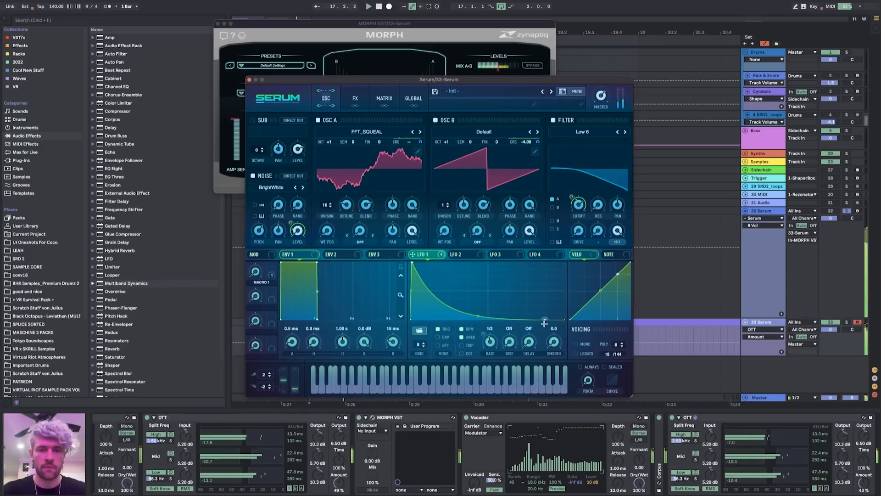
left_click_drag(479, 316, 483, 313)
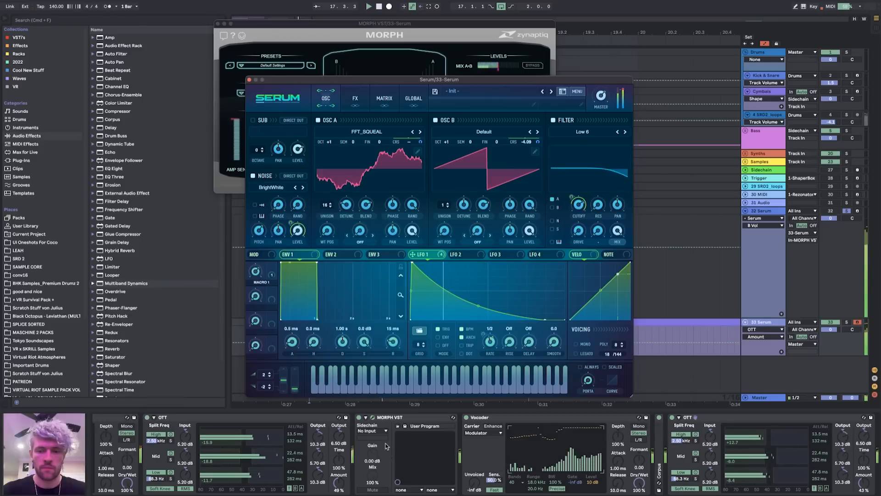
- Stop playback and unfold the Corpus device on the 33 Serum track to examine its settings
left_click(831, 439)
key("space")
double_click(616, 447)
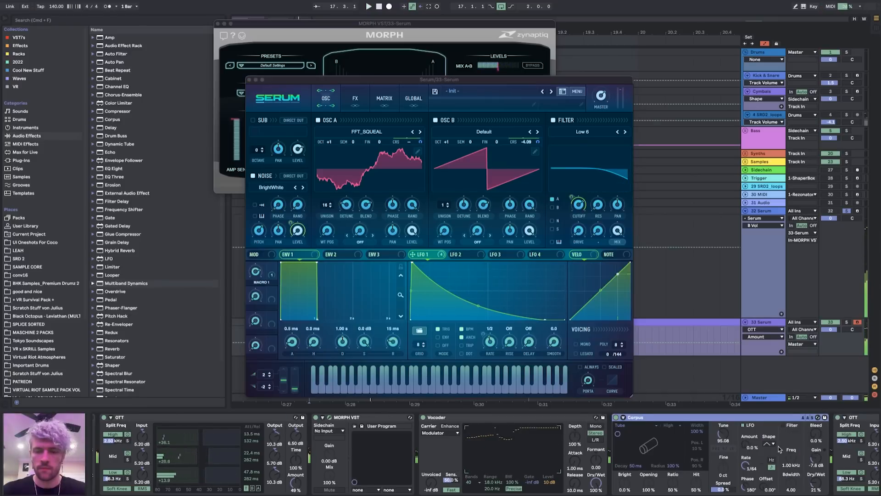
scroll(776, 449, "right", 5)
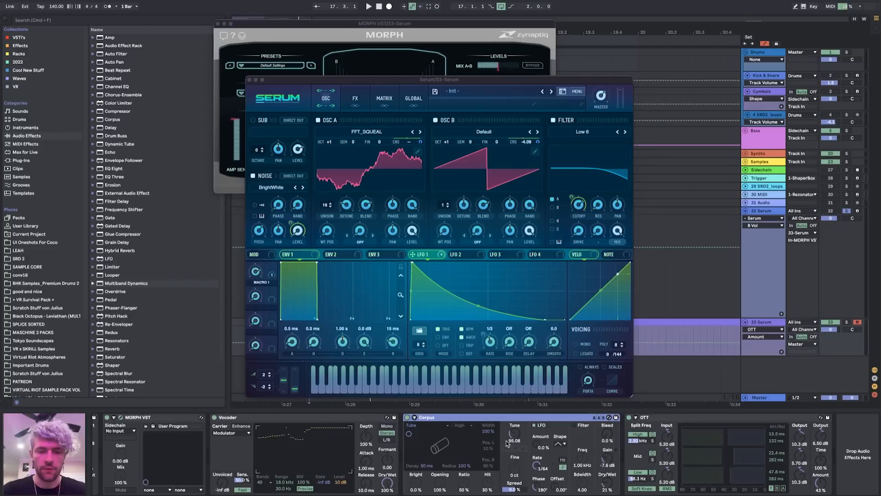
- During playback, retune Corpus on the 33 Serum track to 90.99, with Gain at -1.6 dB and Dry/Wet at 35%
left_click_drag(515, 436, 515, 447)
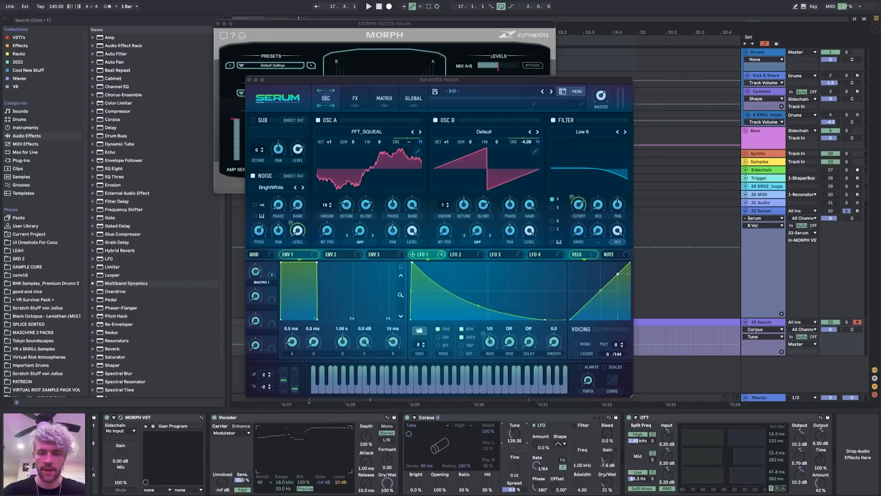
key("space")
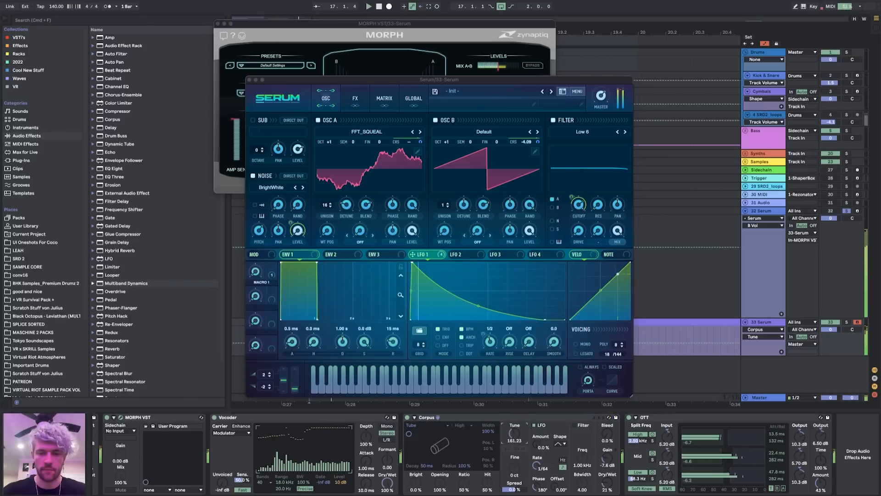
left_click_drag(607, 458, 607, 446)
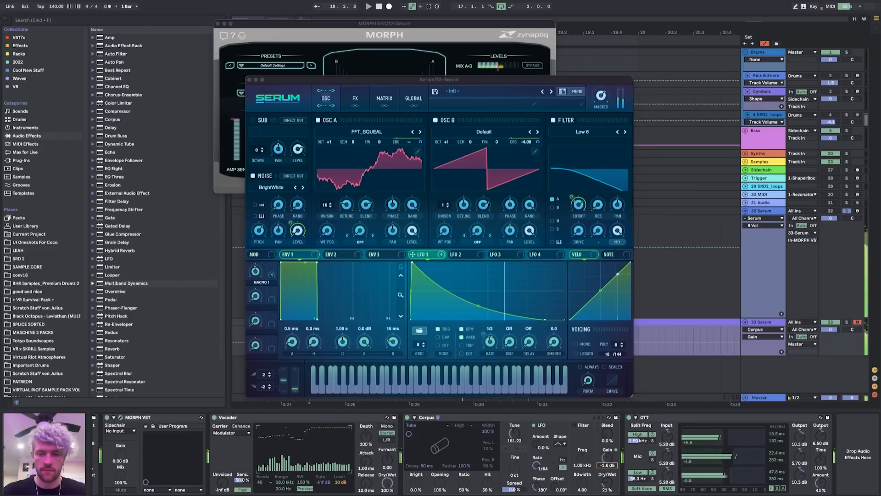
left_click_drag(607, 486, 608, 479)
left_click_drag(514, 434, 514, 439)
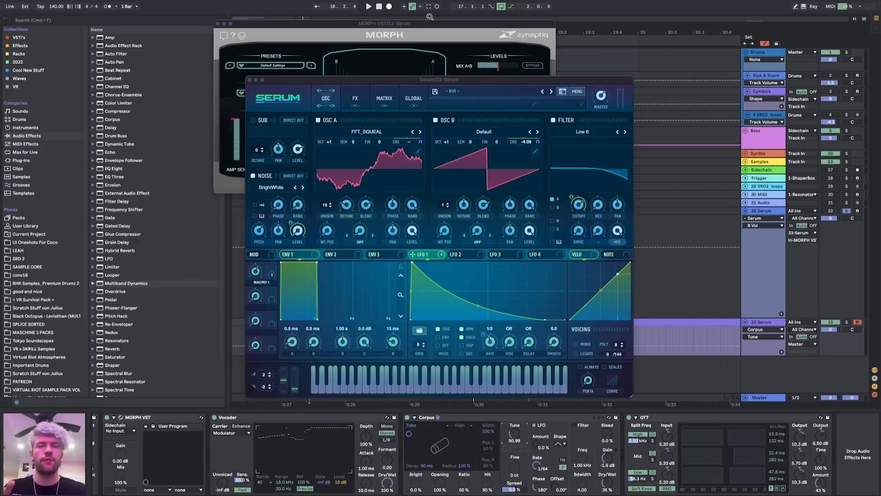
- Move the 33 Serum synth window aside, clear of the device chain and partly uncovering the MORPH window
left_click_drag(468, 81, 352, 109)
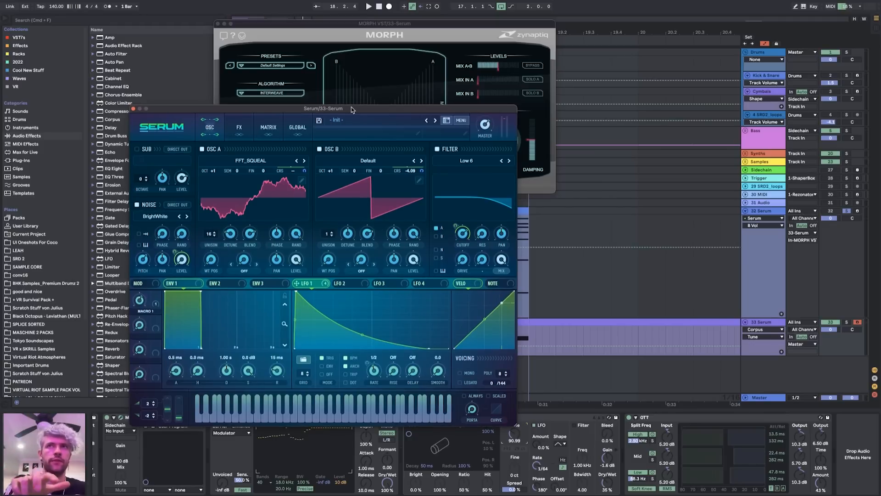
left_click_drag(352, 110, 358, 72)
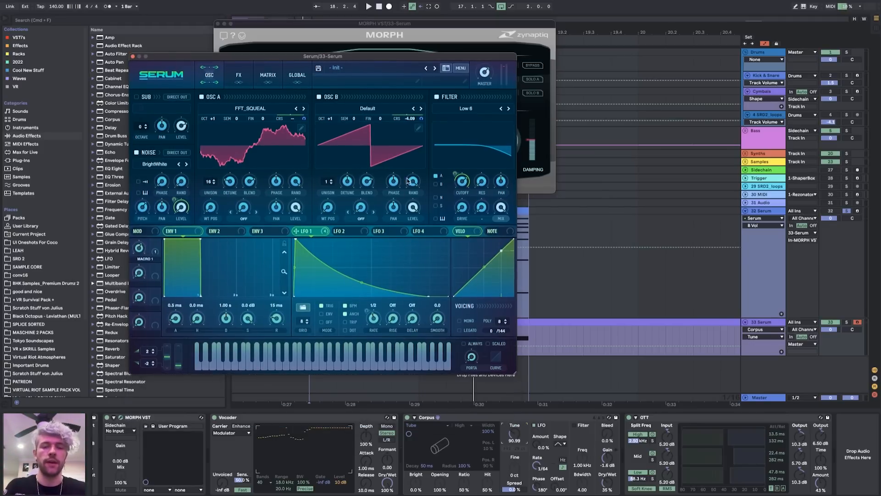
left_click(414, 418)
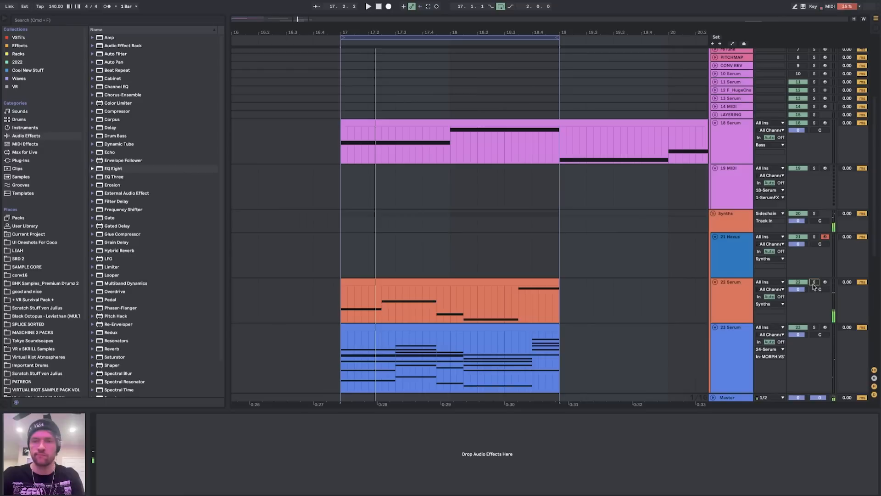
- Audition the drum and synth tracks during playback, clear the solos on the Serum tracks, and select the 21 Nexus track
scroll(666, 282, "down", 2)
scroll(698, 234, "up", 5)
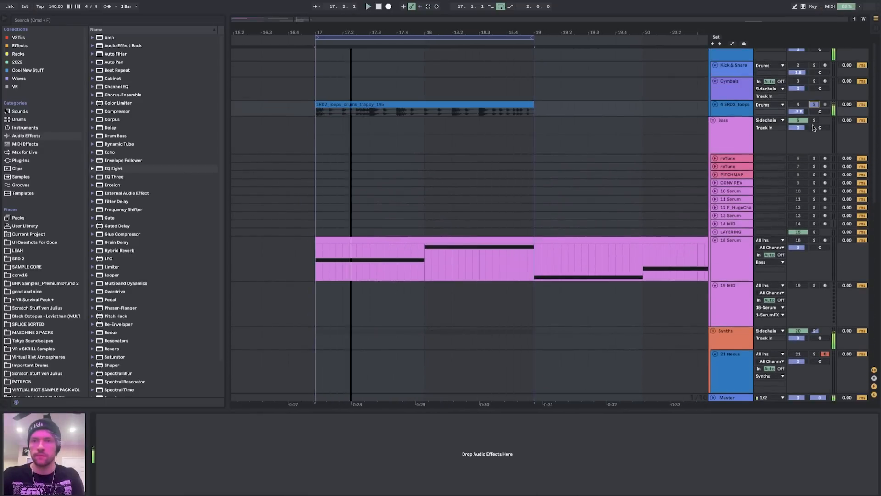
scroll(803, 348, "down", 10)
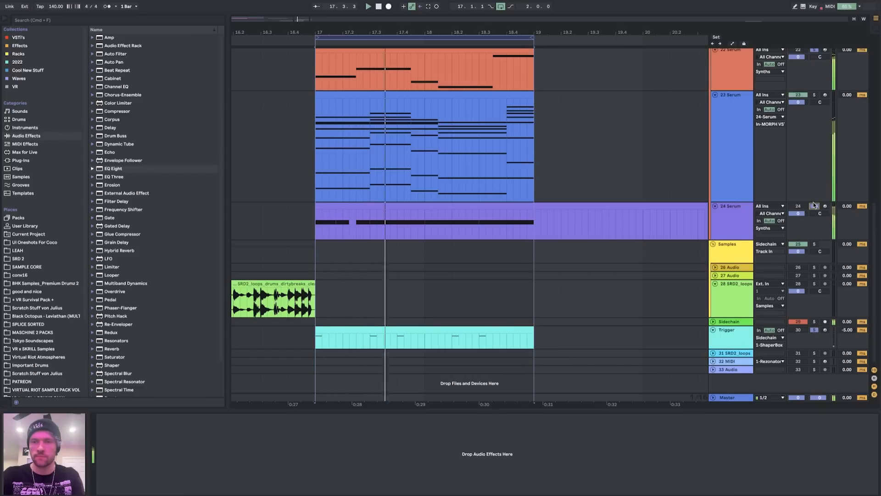
scroll(813, 203, "up", 2)
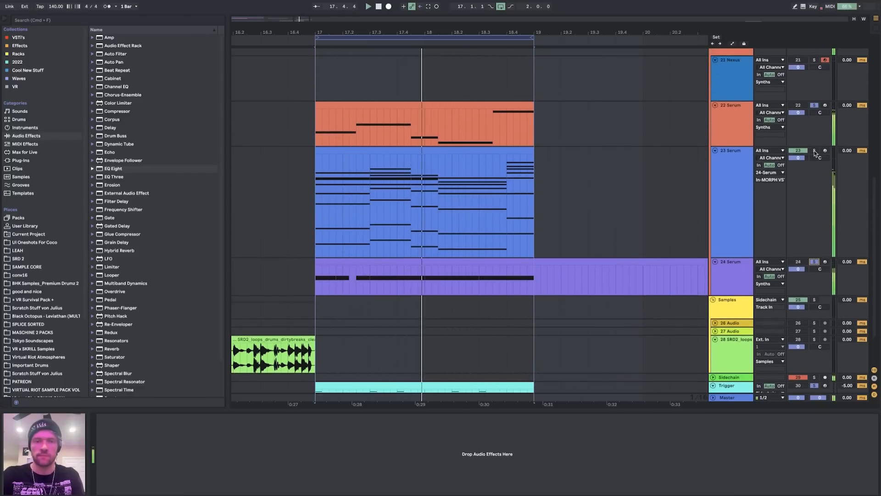
left_click(815, 152)
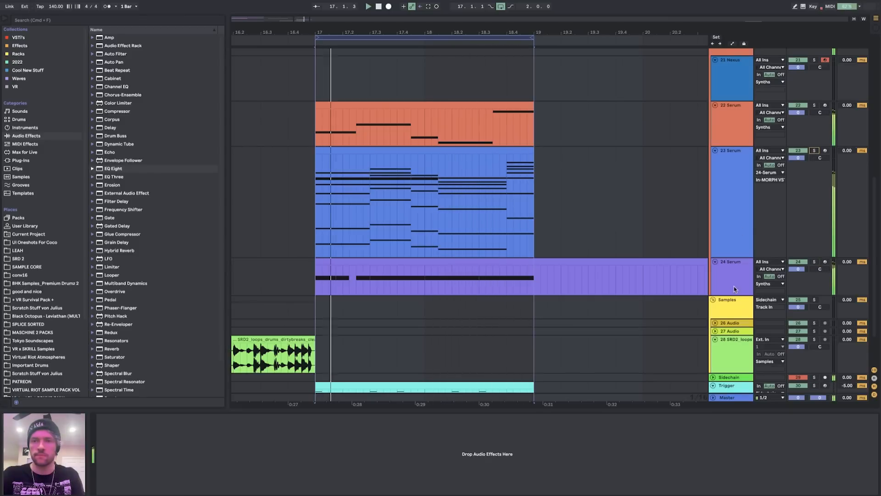
scroll(735, 290, "up", 4)
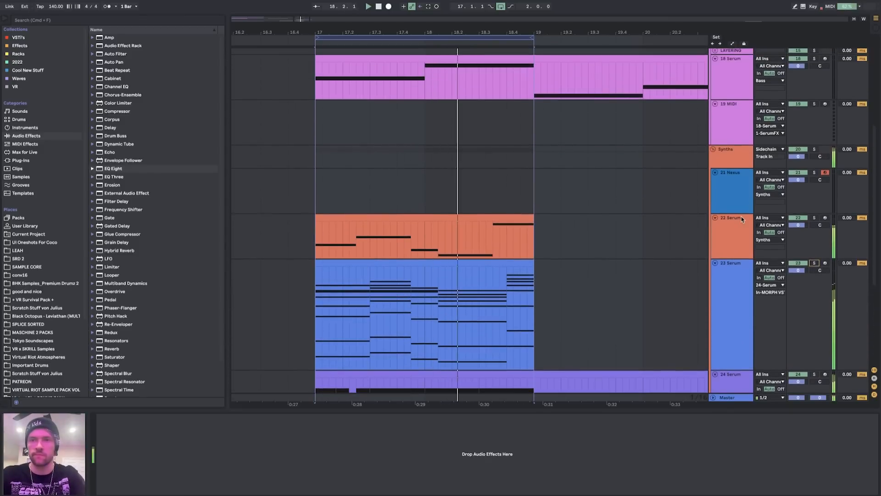
left_click(735, 181)
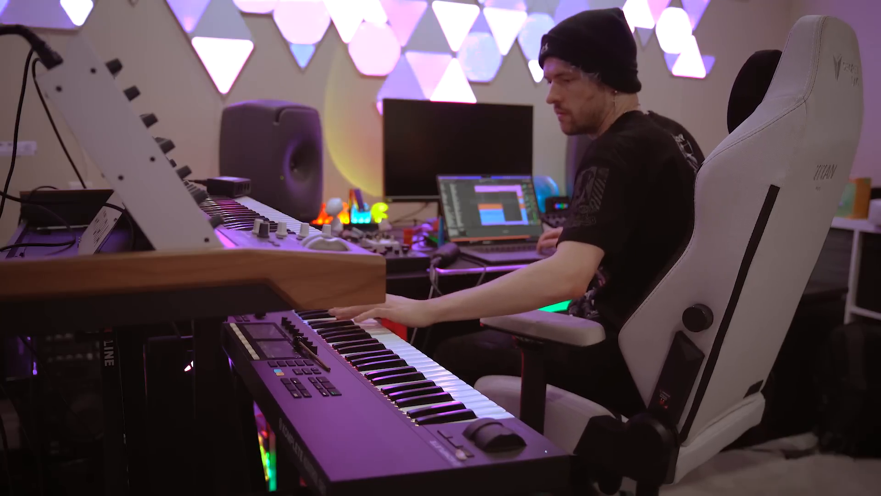